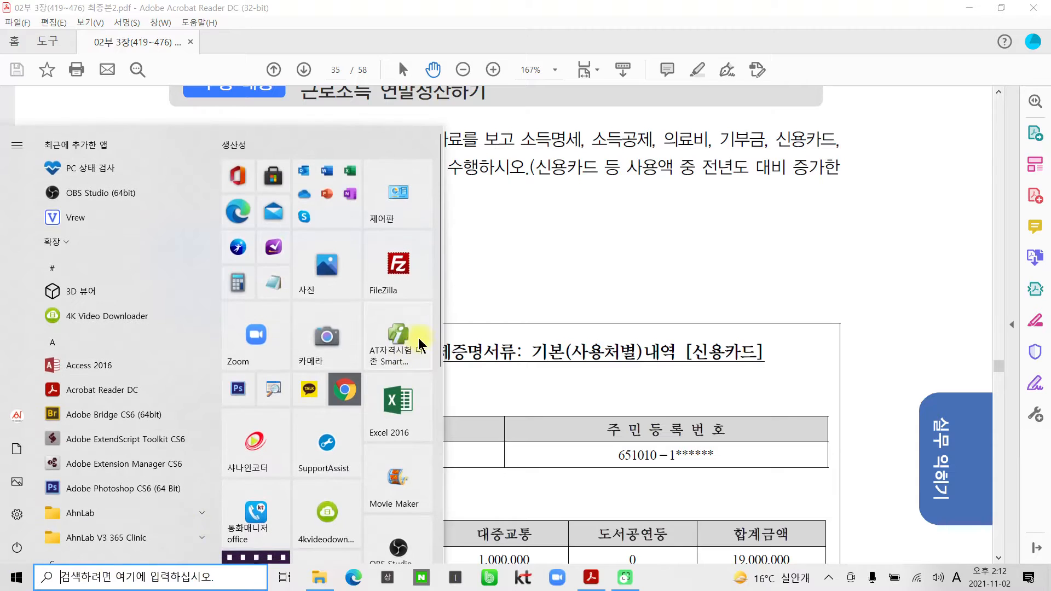
Log in to company 2100 (주)삼일전자 at the TAT 2급 level and maximize the window.
{"action": "left_click", "coordinate": [398, 342]}
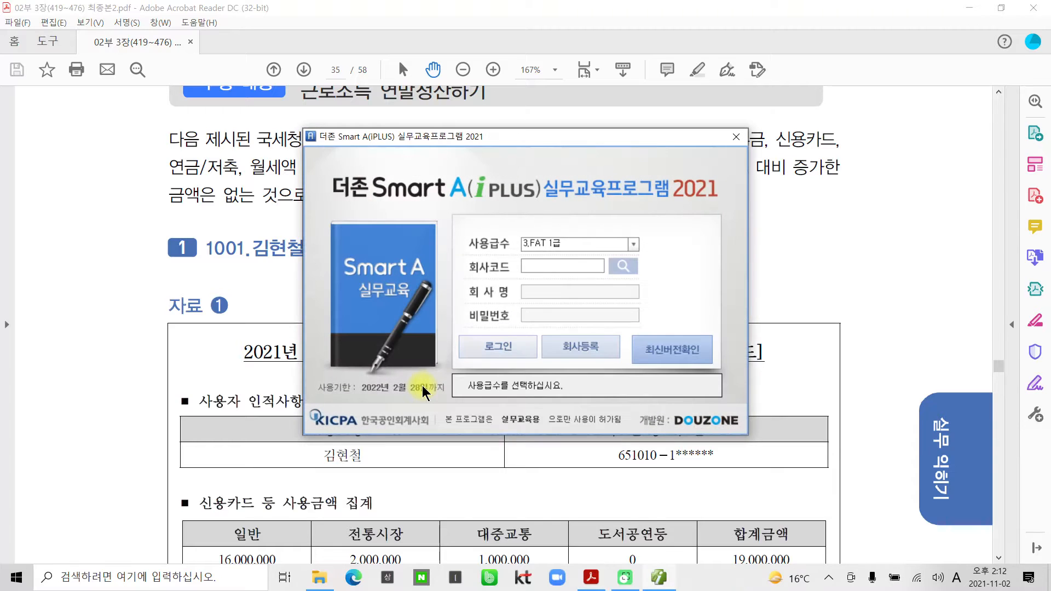
{"action": "left_click", "coordinate": [634, 247]}
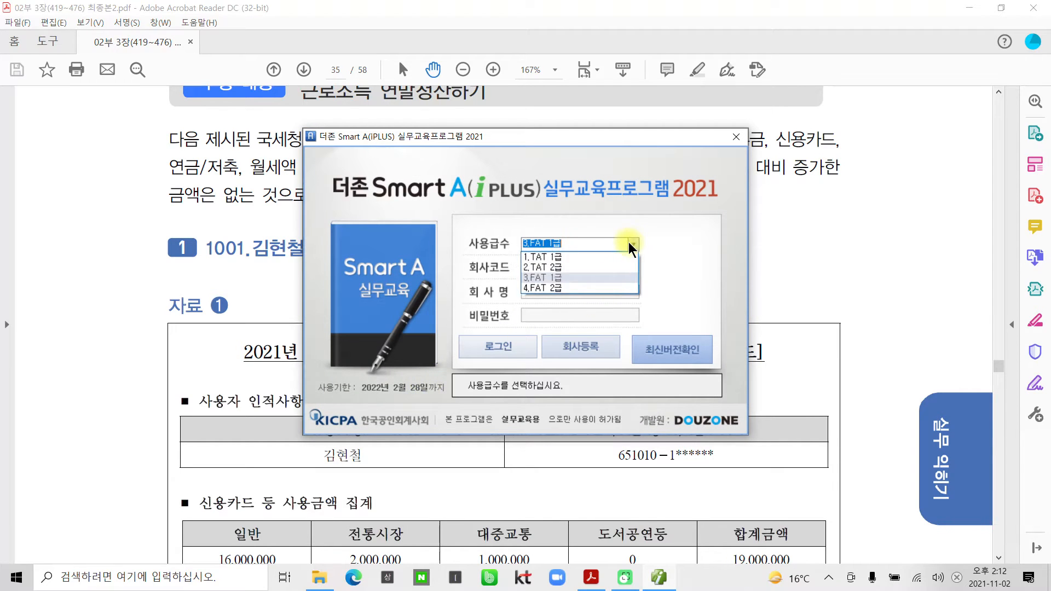
{"action": "left_click", "coordinate": [579, 267]}
{"action": "left_click", "coordinate": [624, 267]}
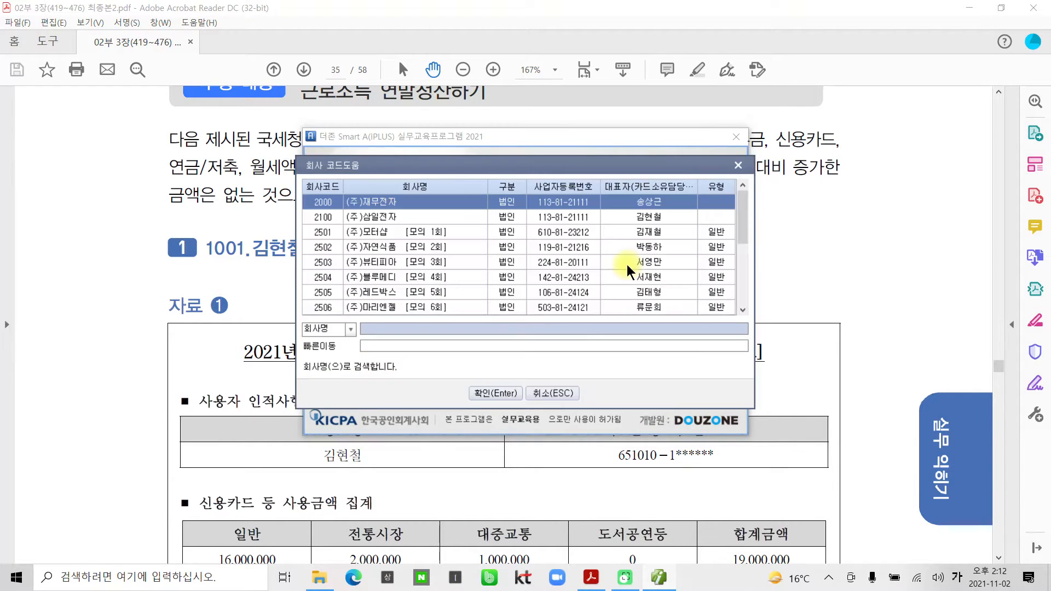
{"action": "left_click", "coordinate": [346, 219]}
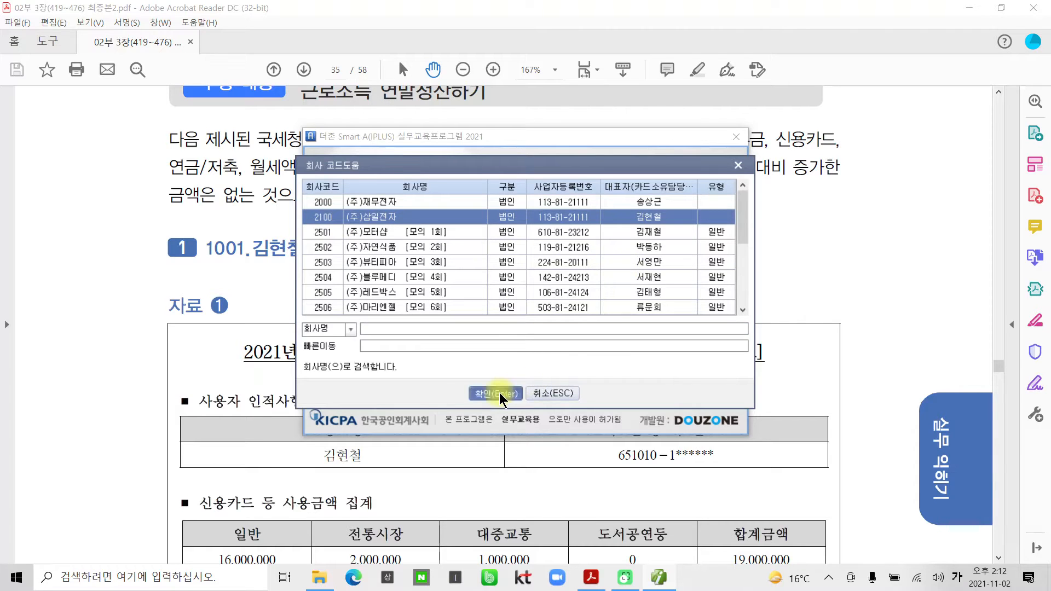
{"action": "left_click", "coordinate": [499, 394]}
{"action": "left_click", "coordinate": [495, 346]}
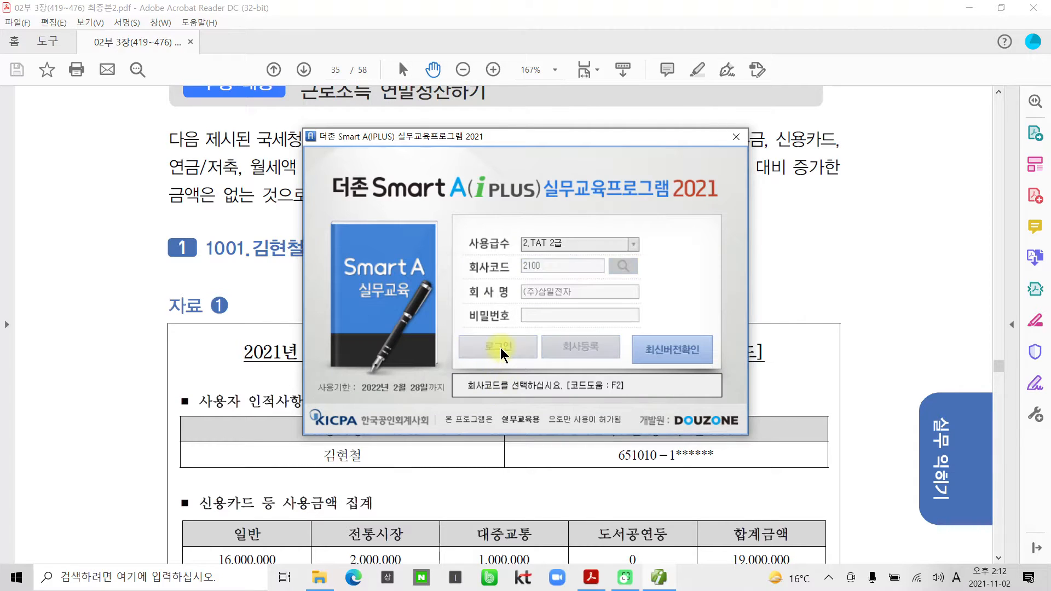
{"action": "left_click", "coordinate": [858, 34]}
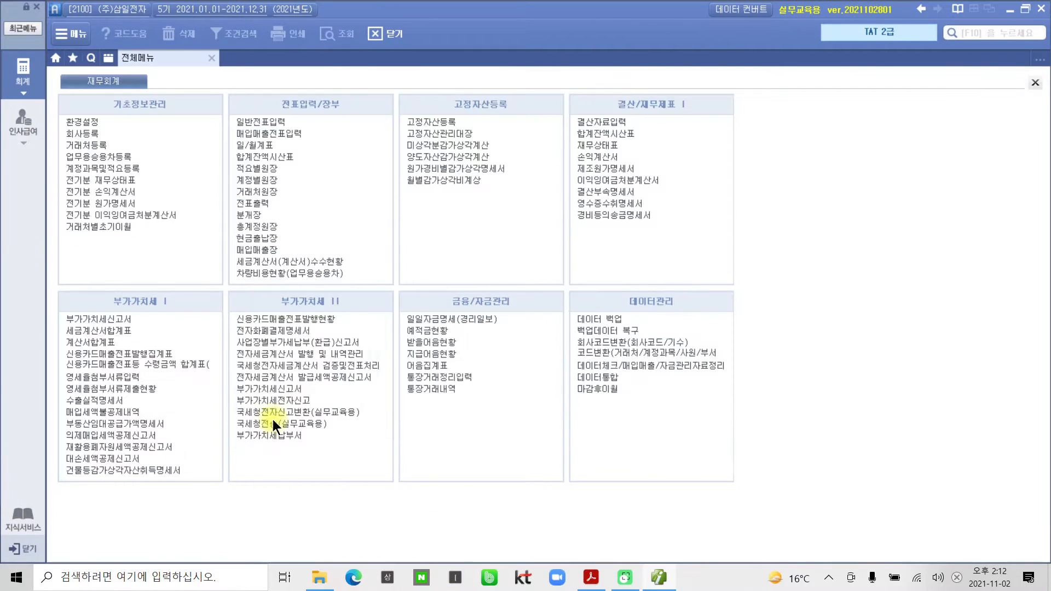
Open 연말정산 근로소득원천징수영수증 from 연말정산관리 in the 인사급여 menu.
{"action": "left_click", "coordinate": [23, 125]}
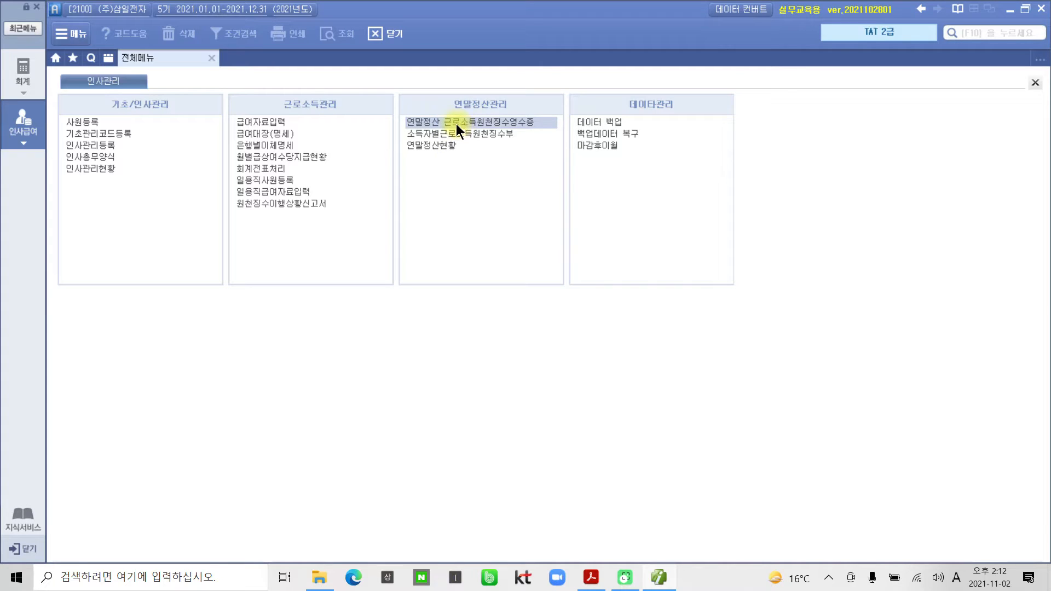
{"action": "left_click_drag", "start_coordinate": [394, 112], "coordinate": [559, 131]}
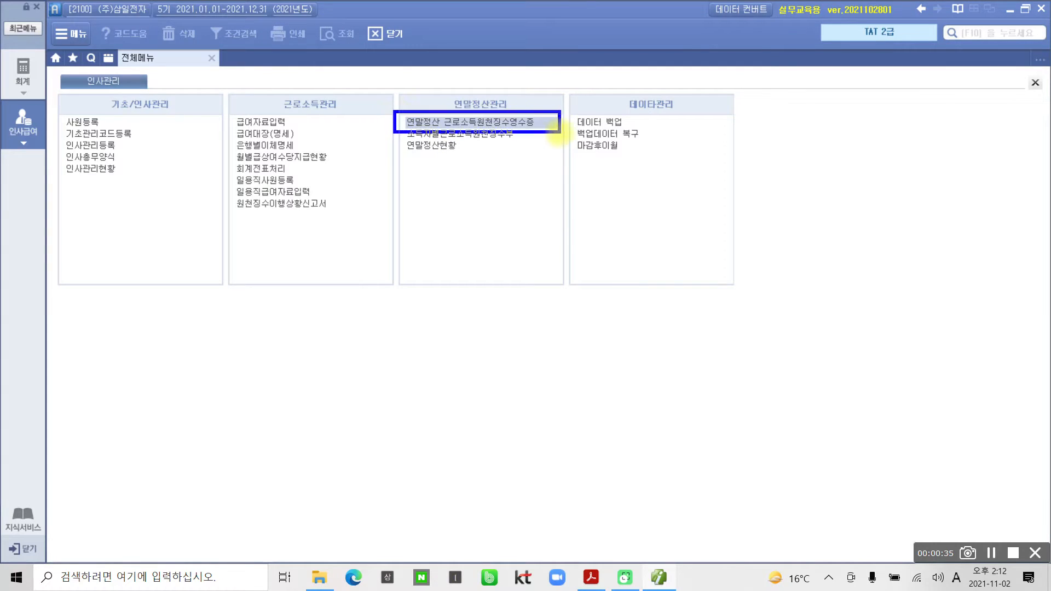
{"action": "double_click", "coordinate": [453, 124]}
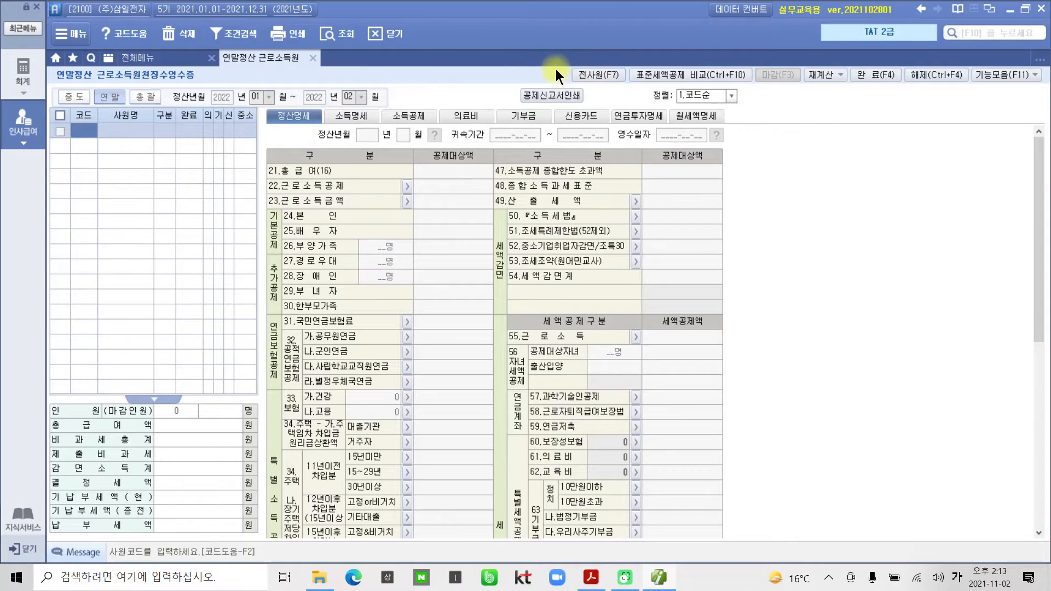
Load all year-end employees (1001, 1003, 1004) with 전사원 and confirm the notices.
{"action": "left_click", "coordinate": [590, 73]}
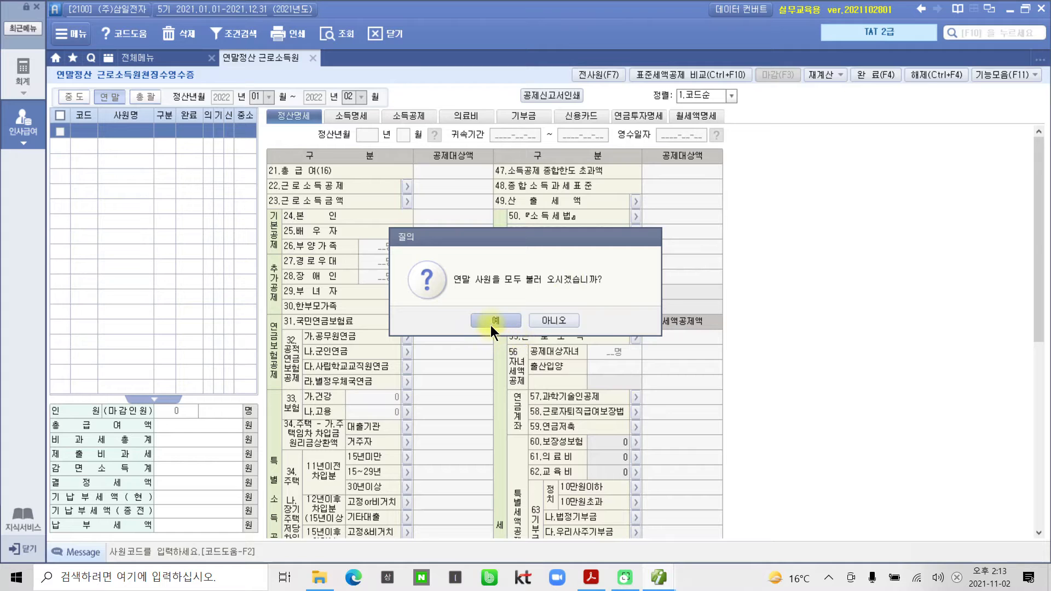
{"action": "left_click", "coordinate": [494, 320]}
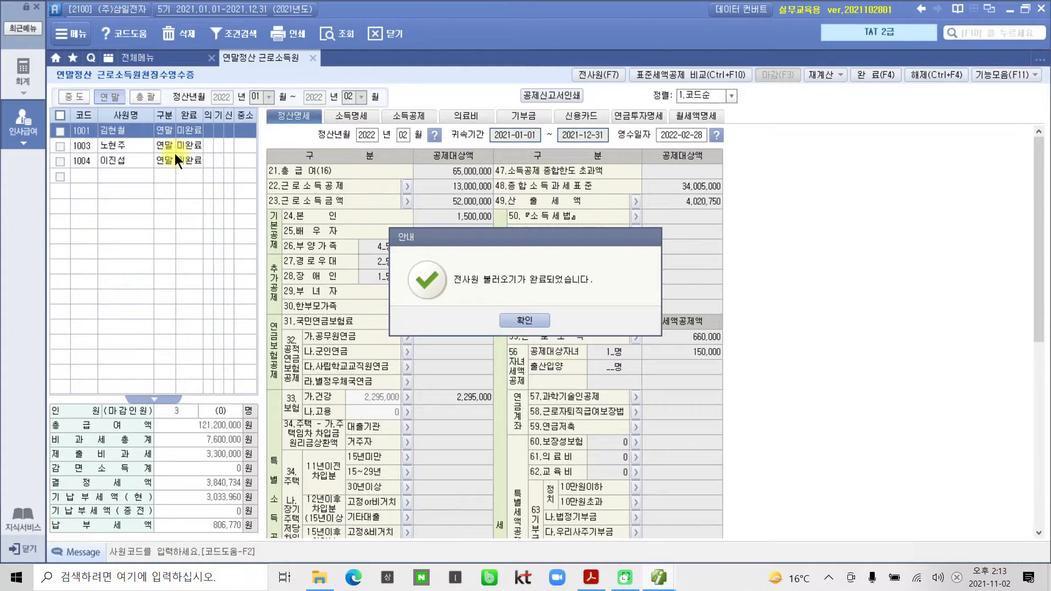
{"action": "left_click", "coordinate": [523, 322]}
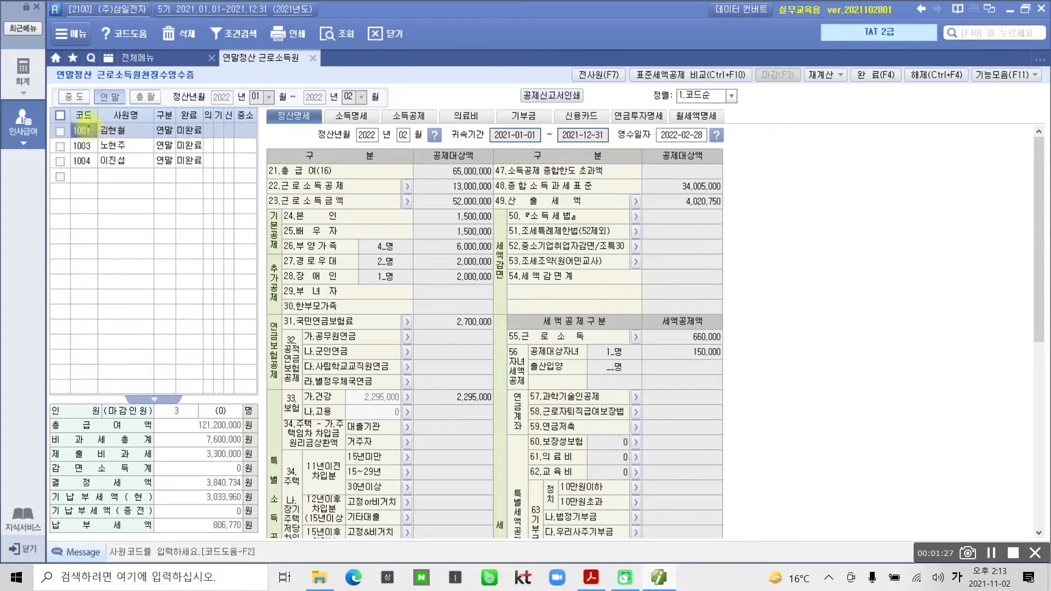
{"action": "left_click_drag", "start_coordinate": [82, 132], "coordinate": [260, 140]}
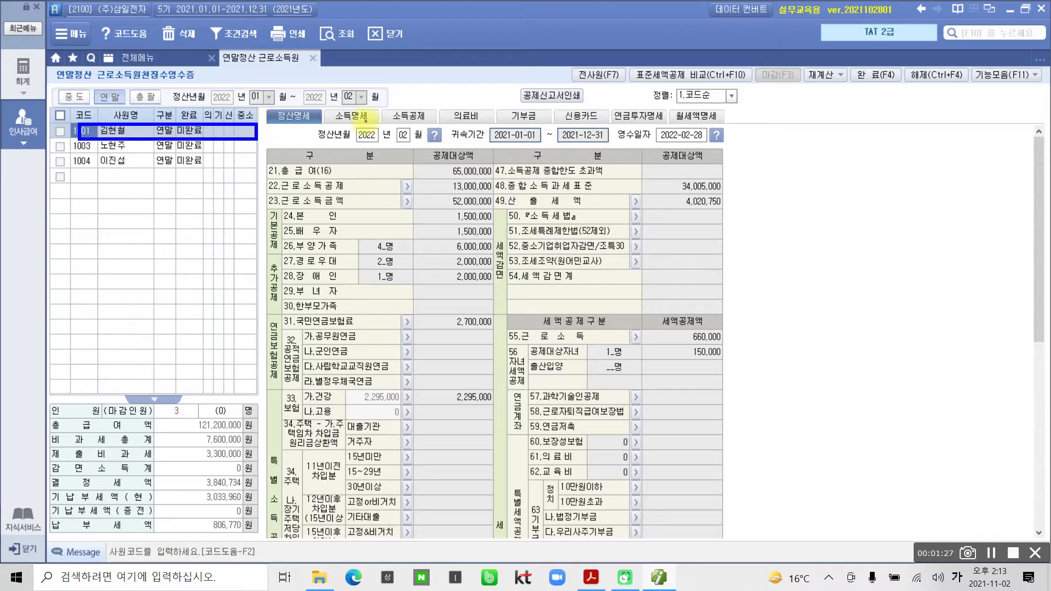
{"action": "mouse_move", "coordinate": [263, 103]}
{"action": "left_mouse_down"}
{"action": "mouse_move", "coordinate": [304, 124]}
{"action": "mouse_move", "coordinate": [733, 140]}
{"action": "mouse_move", "coordinate": [755, 128]}
{"action": "left_mouse_up"}
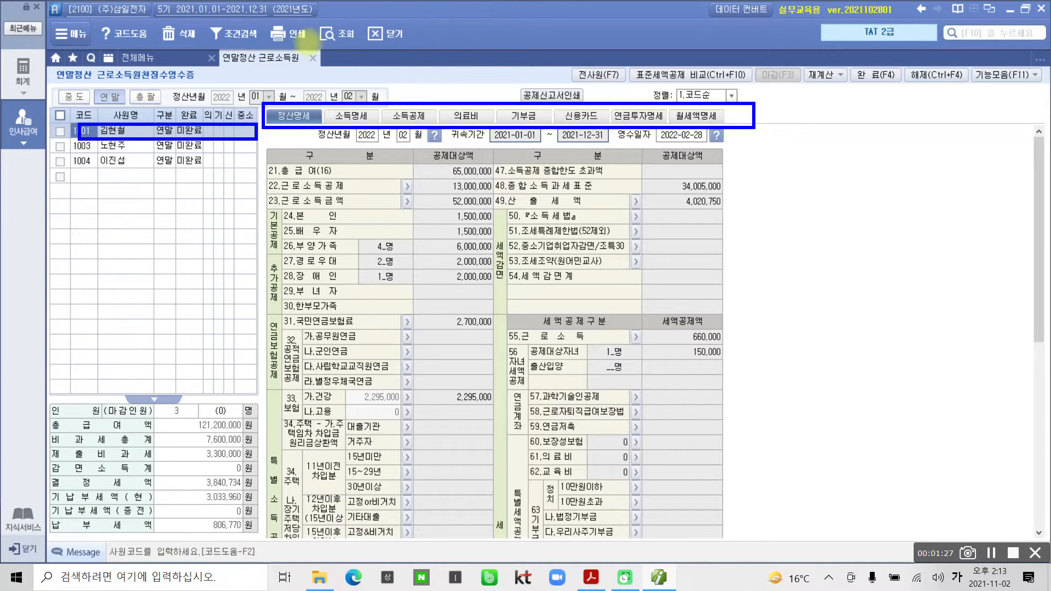
{"action": "left_click_drag", "start_coordinate": [278, 116], "coordinate": [711, 101]}
{"action": "key", "text": "Escape"}
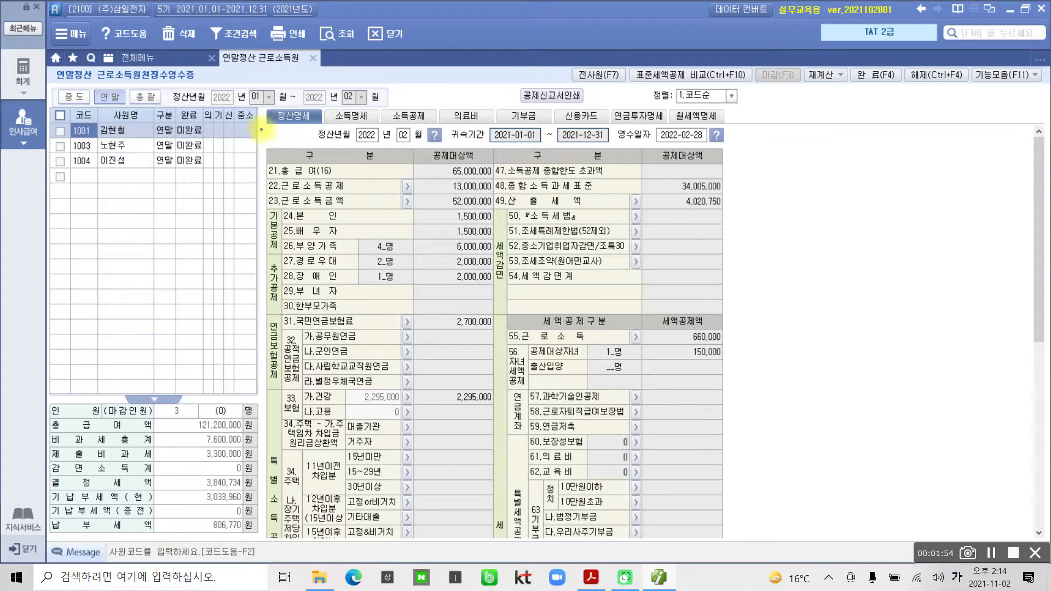
{"action": "left_click_drag", "start_coordinate": [259, 103], "coordinate": [322, 126]}
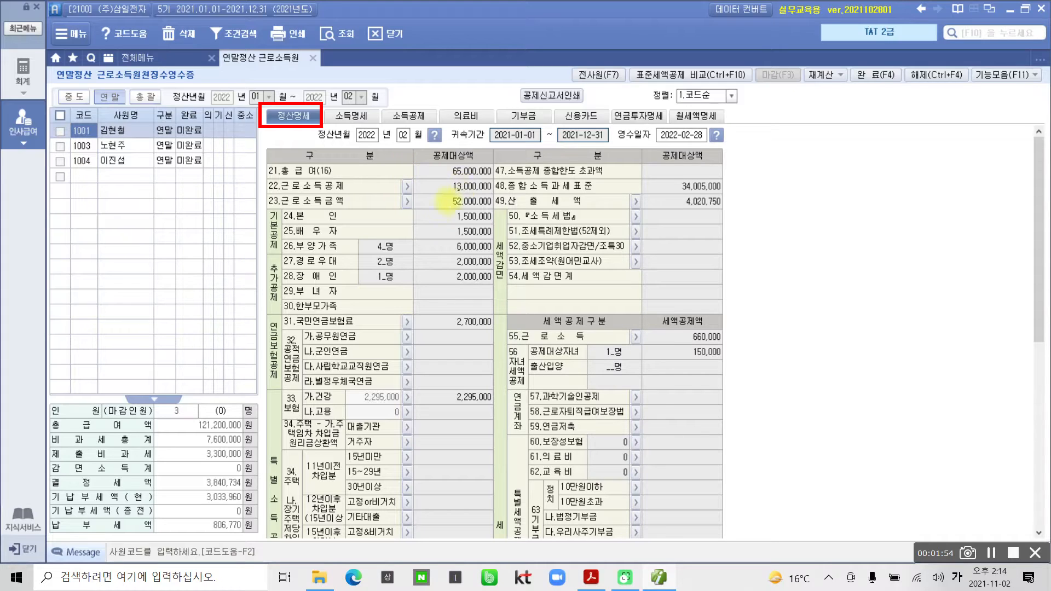
{"action": "left_click", "coordinate": [444, 204]}
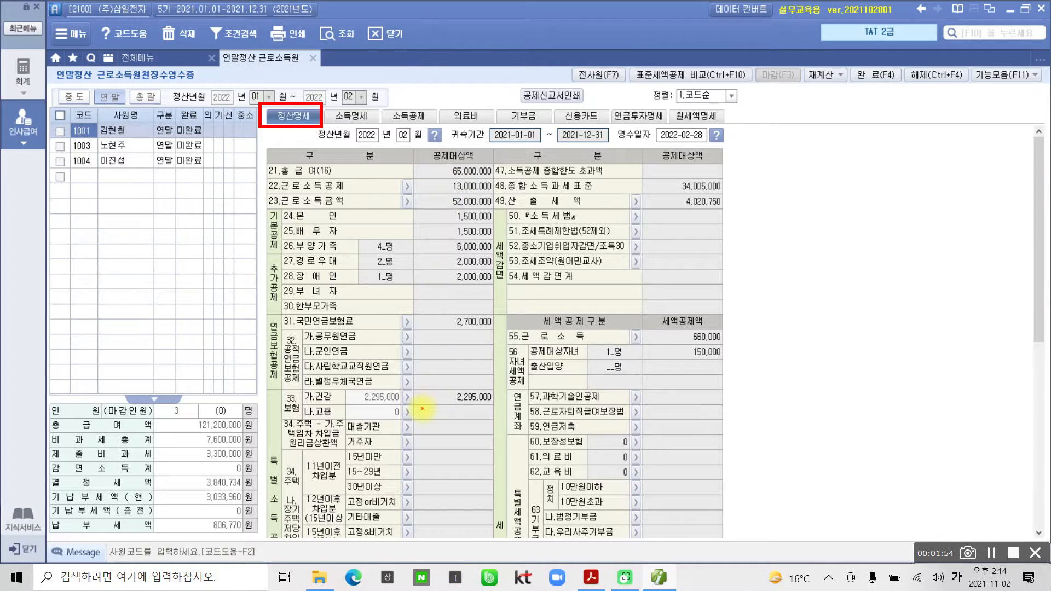
{"action": "mouse_move", "coordinate": [411, 203]}
{"action": "left_mouse_down"}
{"action": "mouse_move", "coordinate": [390, 531]}
{"action": "mouse_move", "coordinate": [420, 500]}
{"action": "left_mouse_up"}
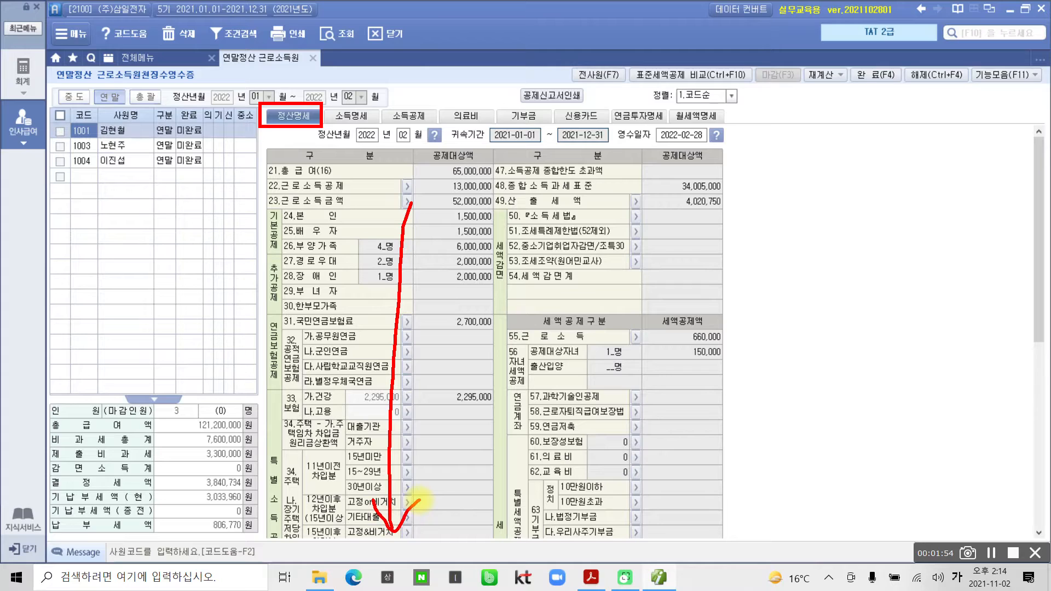
{"action": "mouse_move", "coordinate": [633, 186]}
{"action": "left_mouse_down"}
{"action": "mouse_move", "coordinate": [625, 440]}
{"action": "mouse_move", "coordinate": [599, 471]}
{"action": "mouse_move", "coordinate": [645, 469]}
{"action": "left_mouse_up"}
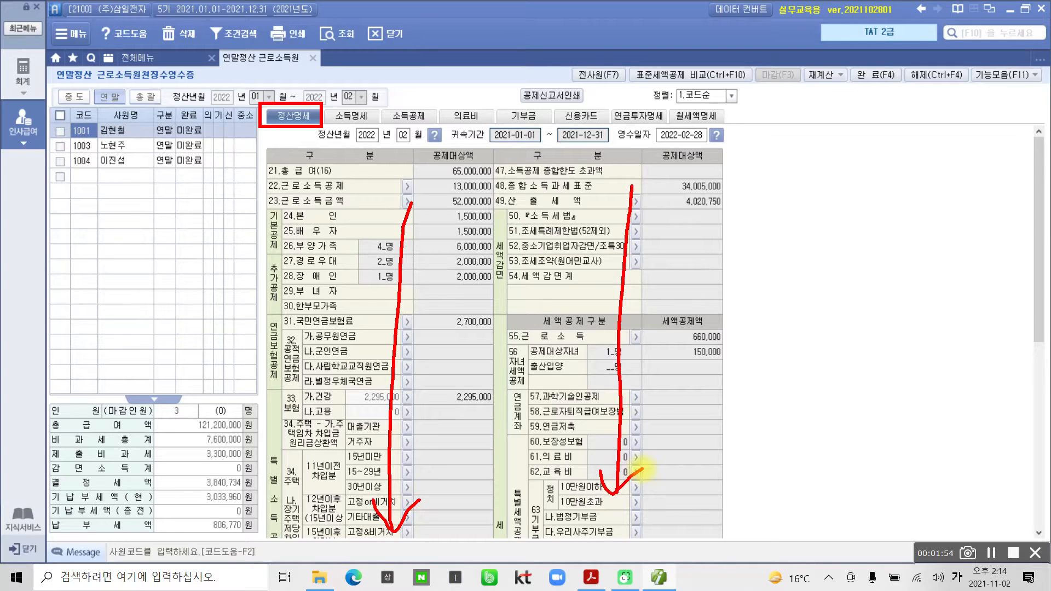
{"action": "key", "text": "Escape"}
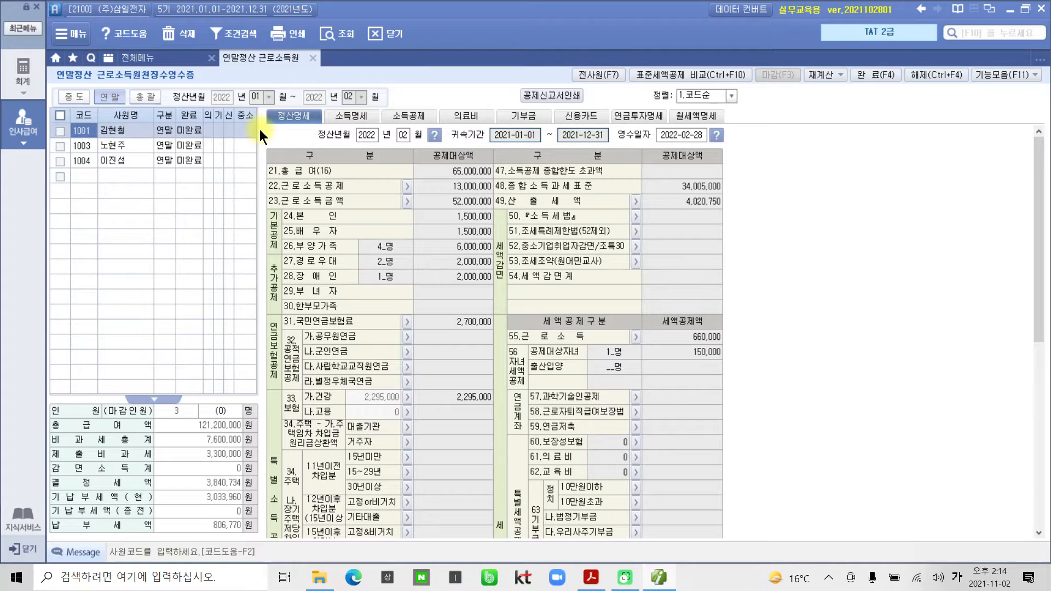
Browse employee 1001's tabs from 소득명세 through 월세액명세, ending on the empty monthly-rent tables.
{"action": "left_click", "coordinate": [353, 116]}
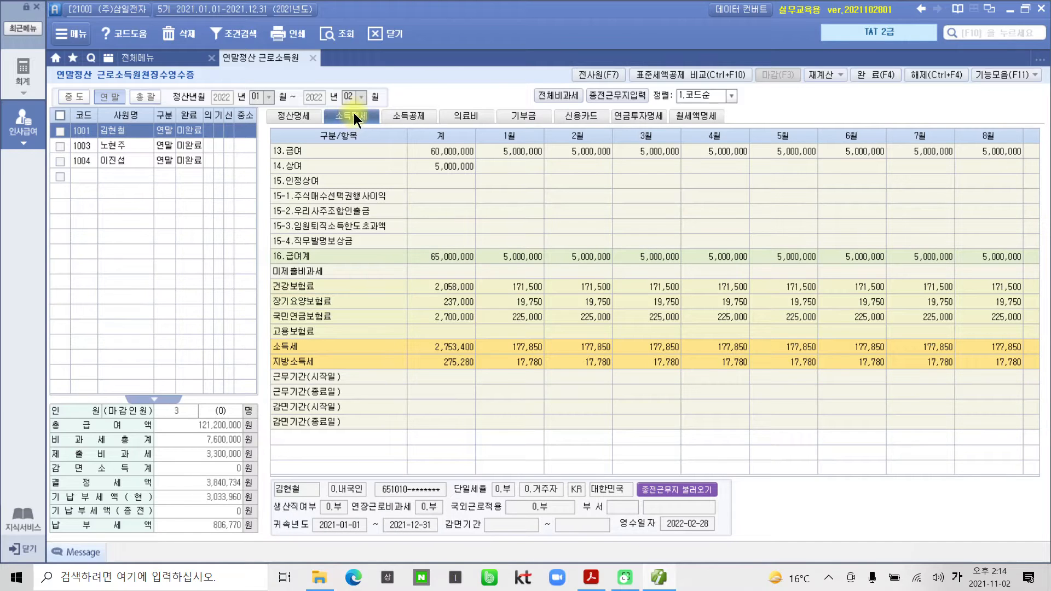
{"action": "left_click", "coordinate": [411, 116]}
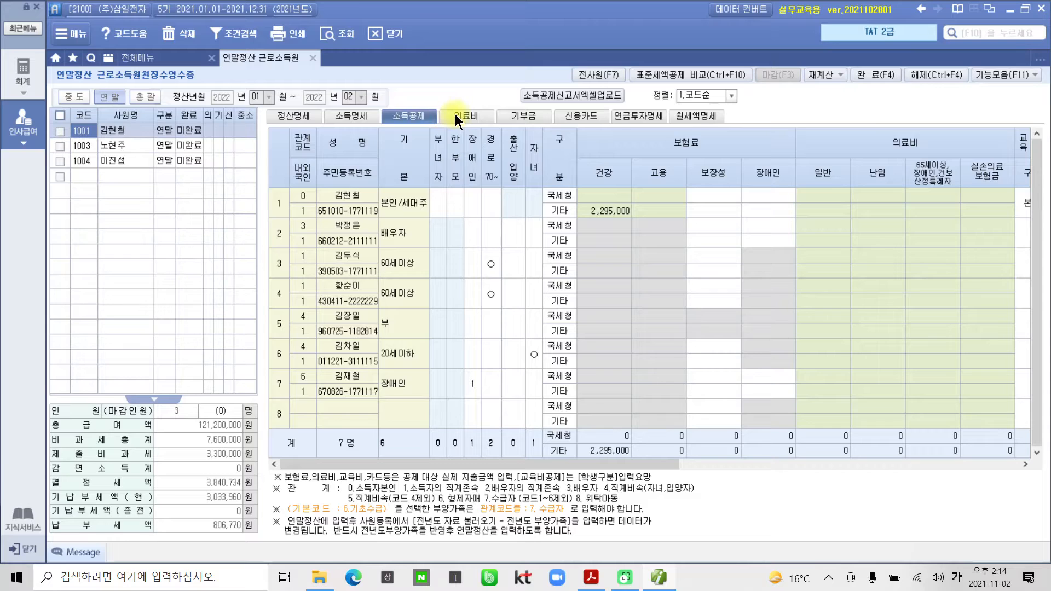
{"action": "left_click", "coordinate": [459, 116]}
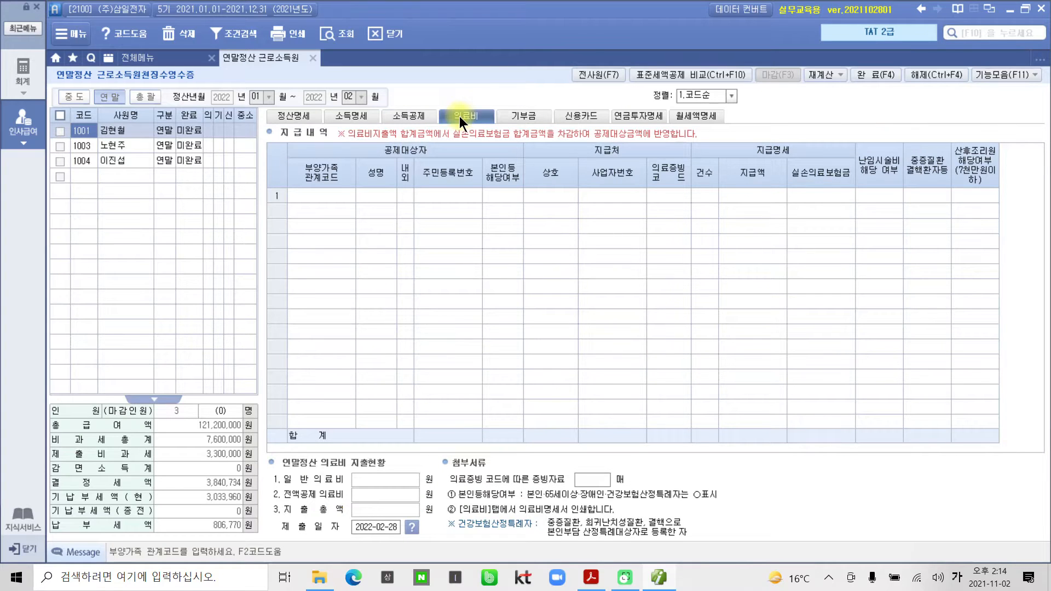
{"action": "left_click", "coordinate": [531, 119]}
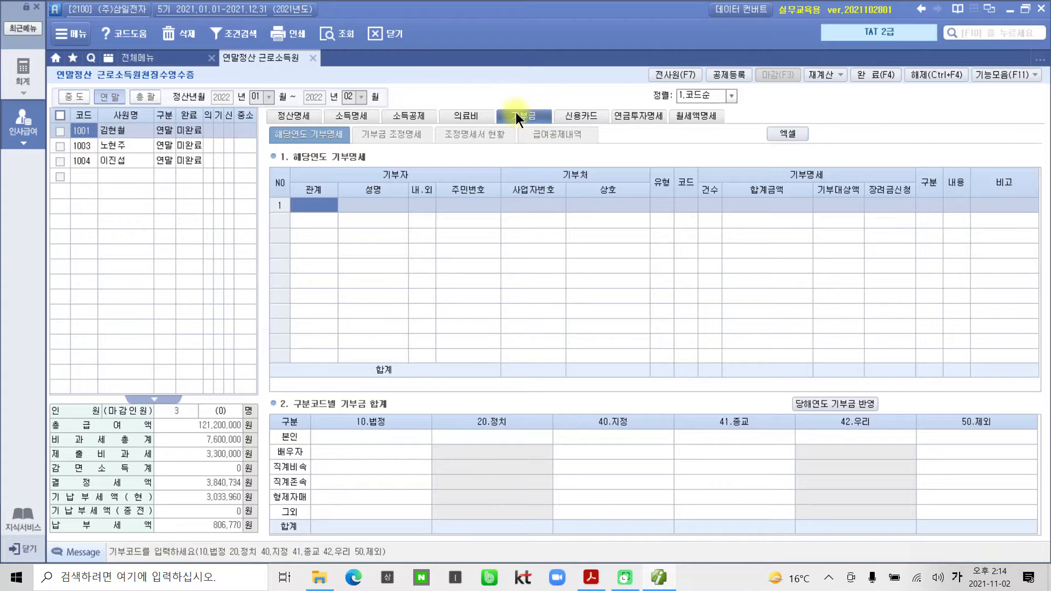
{"action": "left_click", "coordinate": [573, 116]}
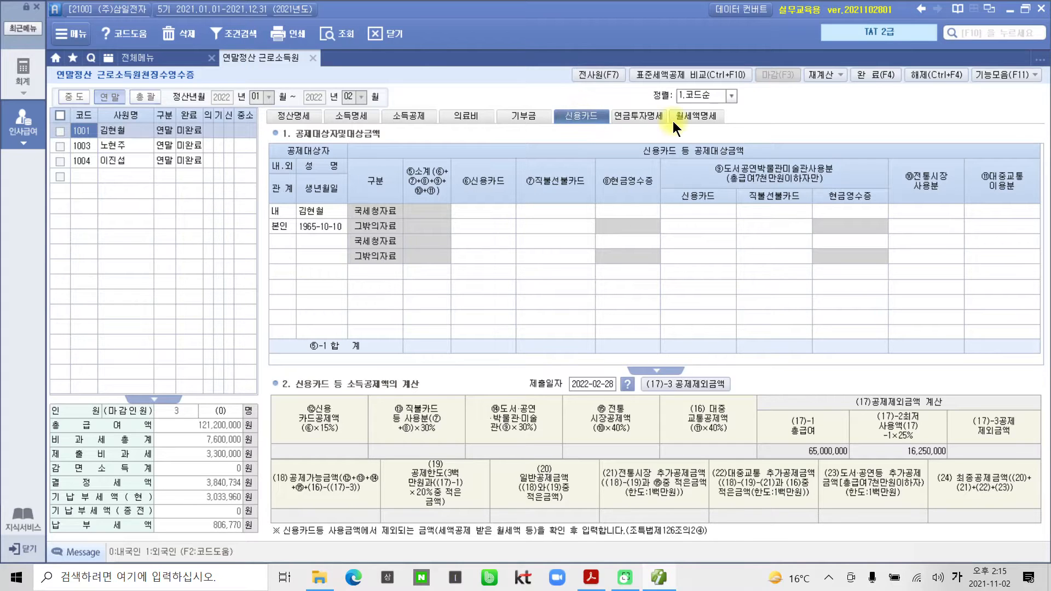
{"action": "left_click", "coordinate": [658, 117]}
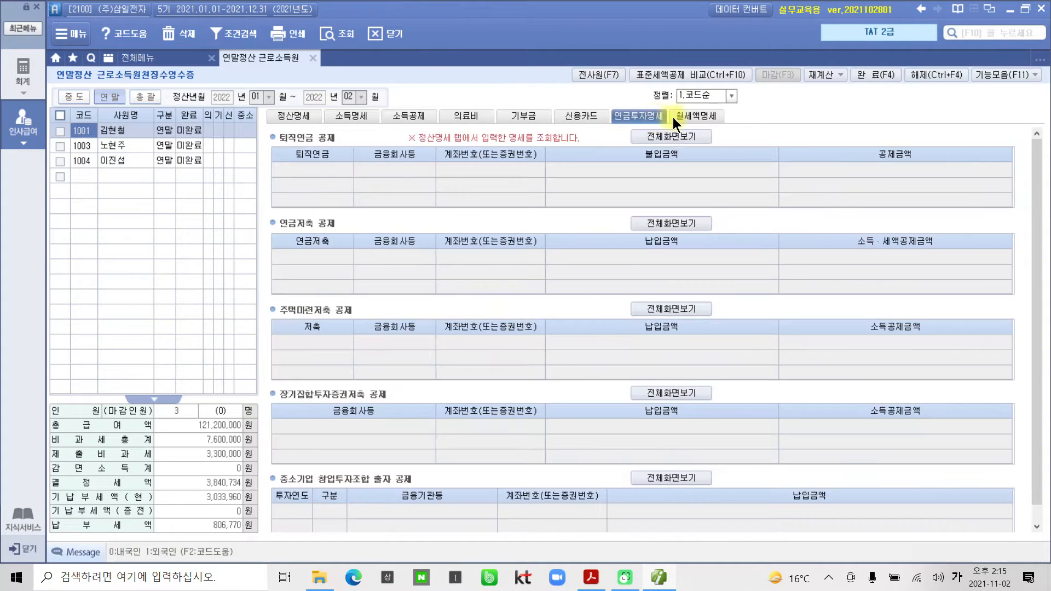
{"action": "left_click", "coordinate": [688, 117]}
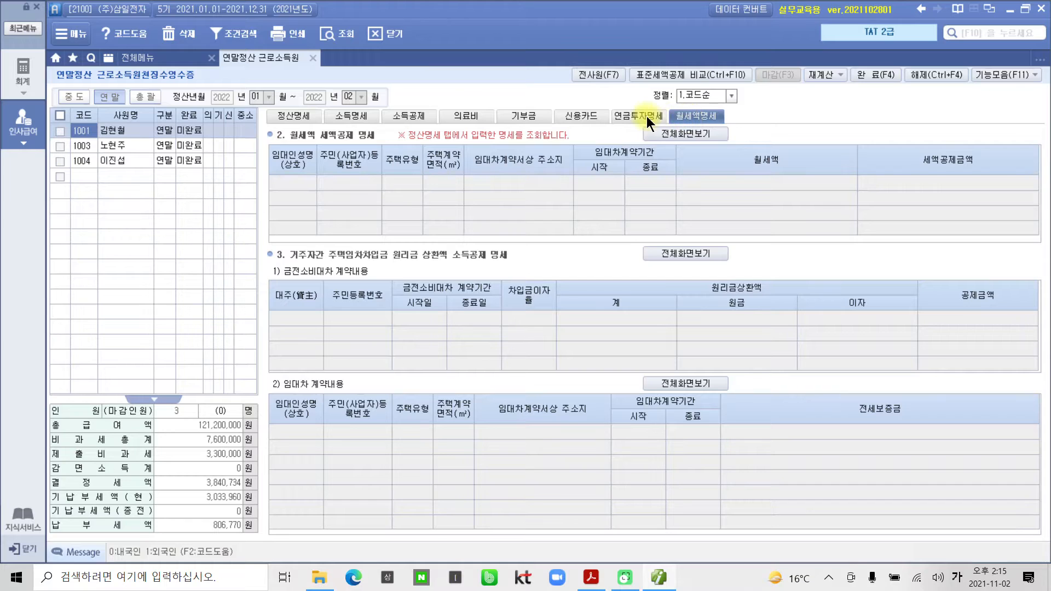
{"action": "left_click", "coordinate": [645, 116]}
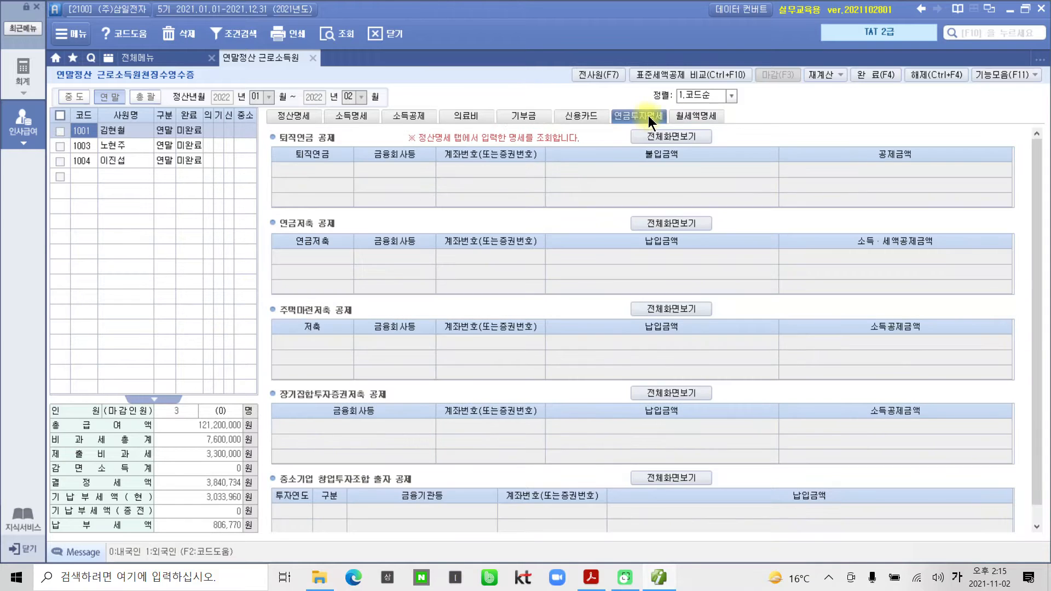
{"action": "left_click", "coordinate": [685, 116]}
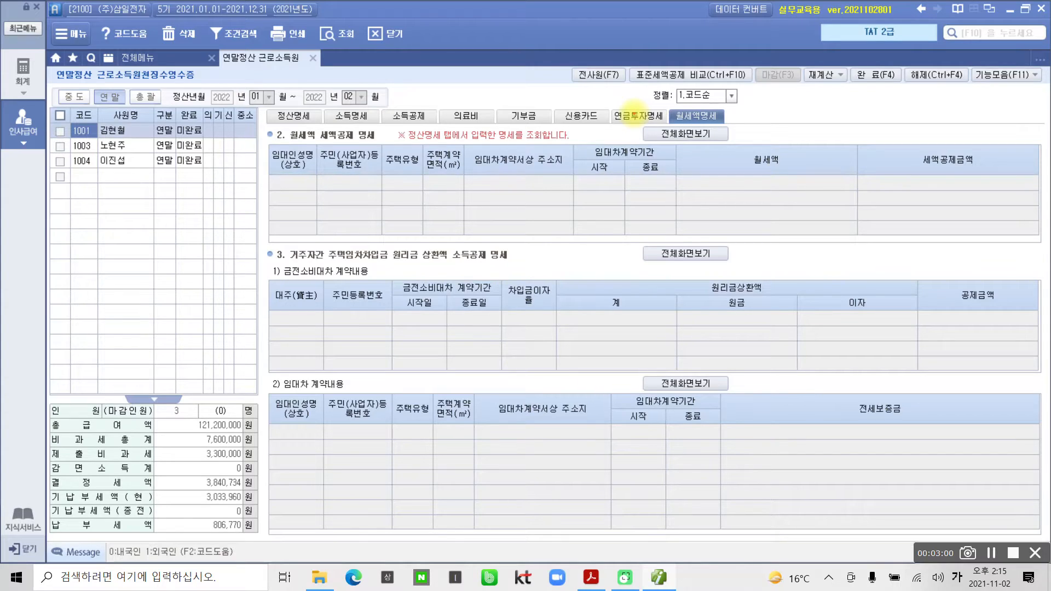
{"action": "mouse_move", "coordinate": [68, 110]}
{"action": "left_mouse_down"}
{"action": "mouse_move", "coordinate": [47, 206]}
{"action": "mouse_move", "coordinate": [255, 164]}
{"action": "mouse_move", "coordinate": [24, 115]}
{"action": "left_mouse_up"}
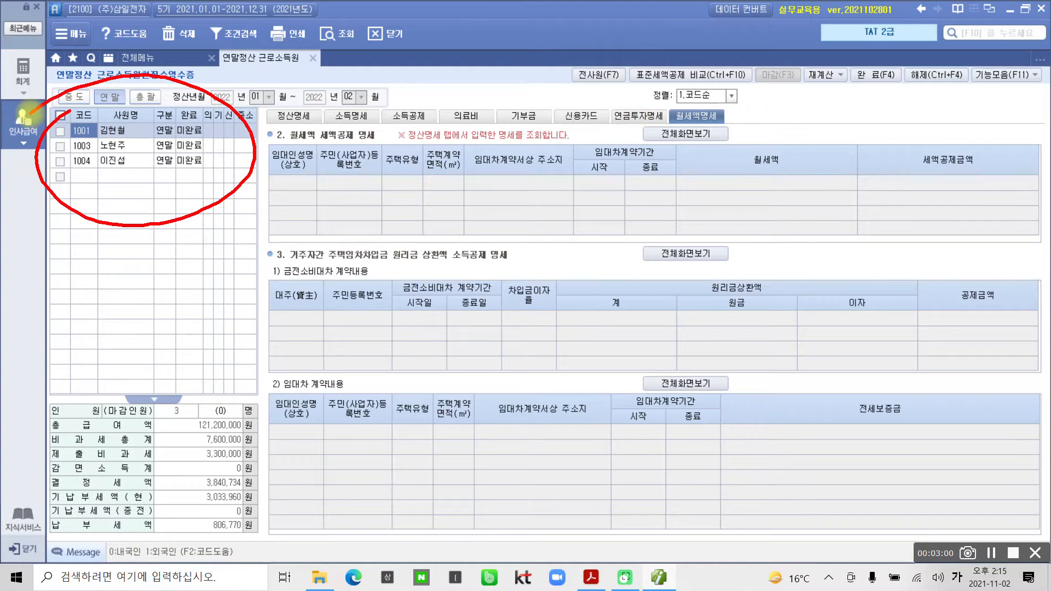
{"action": "mouse_move", "coordinate": [263, 90]}
{"action": "left_mouse_down"}
{"action": "mouse_move", "coordinate": [310, 149]}
{"action": "mouse_move", "coordinate": [650, 142]}
{"action": "mouse_move", "coordinate": [611, 89]}
{"action": "mouse_move", "coordinate": [422, 81]}
{"action": "mouse_move", "coordinate": [261, 107]}
{"action": "left_mouse_up"}
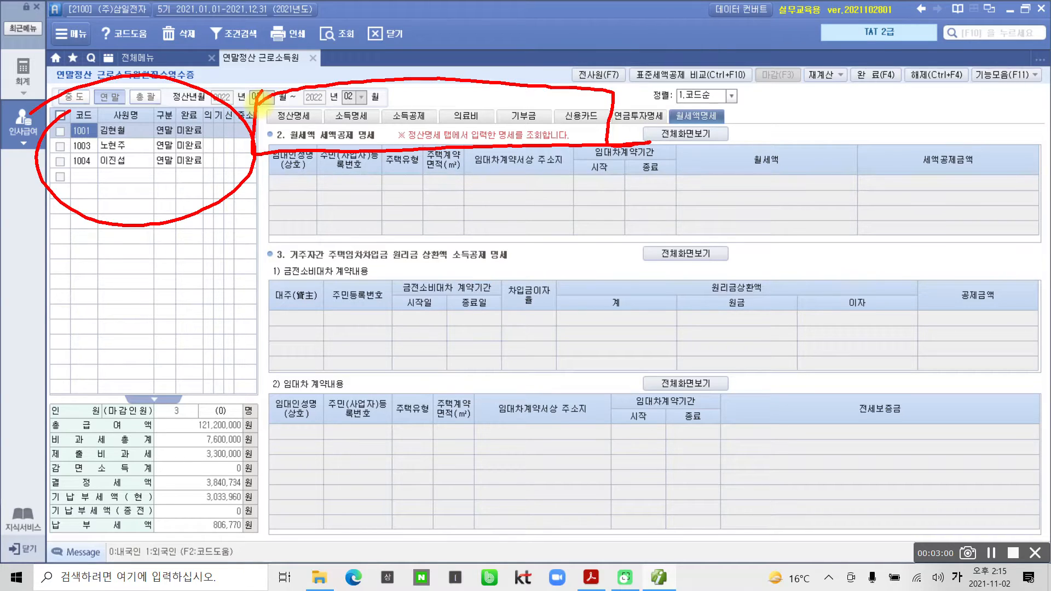
{"action": "key", "text": "Escape"}
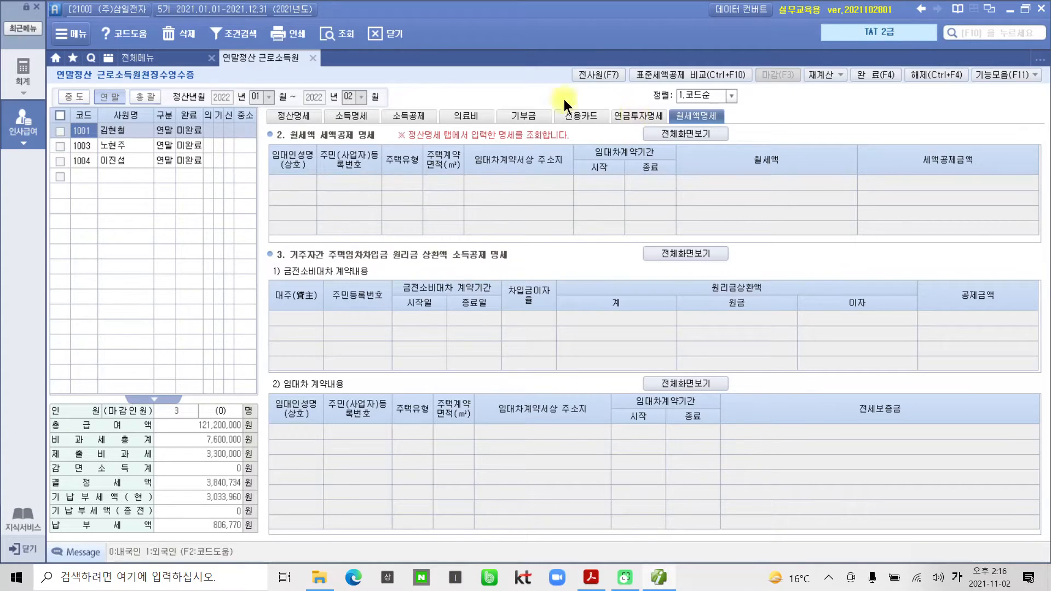
Show the 2021 credit-card deduction statement in the workbook PDF and circle its credit-card label.
{"action": "left_click", "coordinate": [590, 578]}
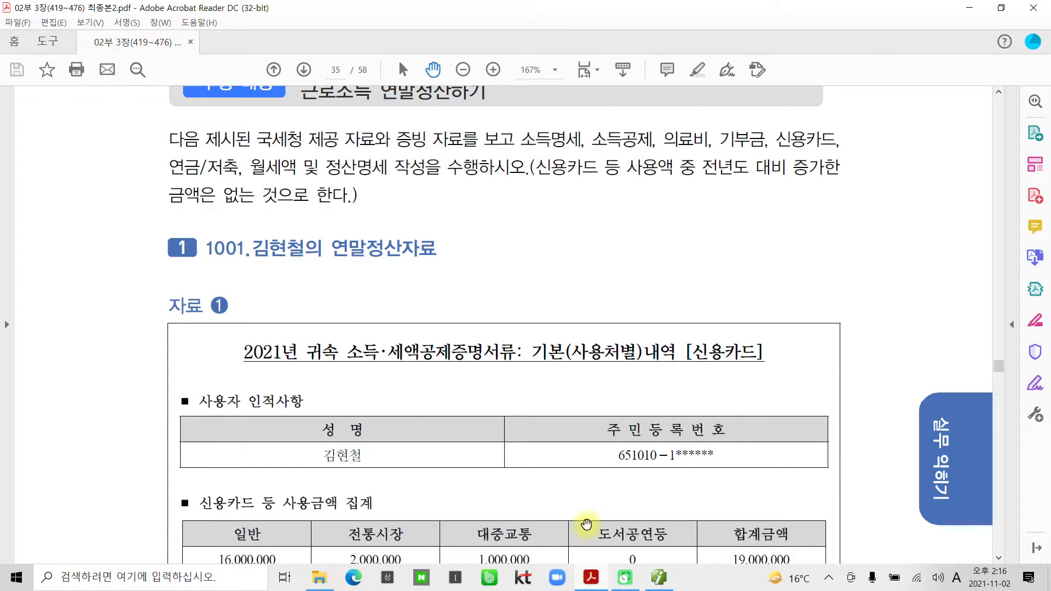
{"action": "scroll", "coordinate": [371, 336], "scroll_direction": "down", "scroll_amount": 4}
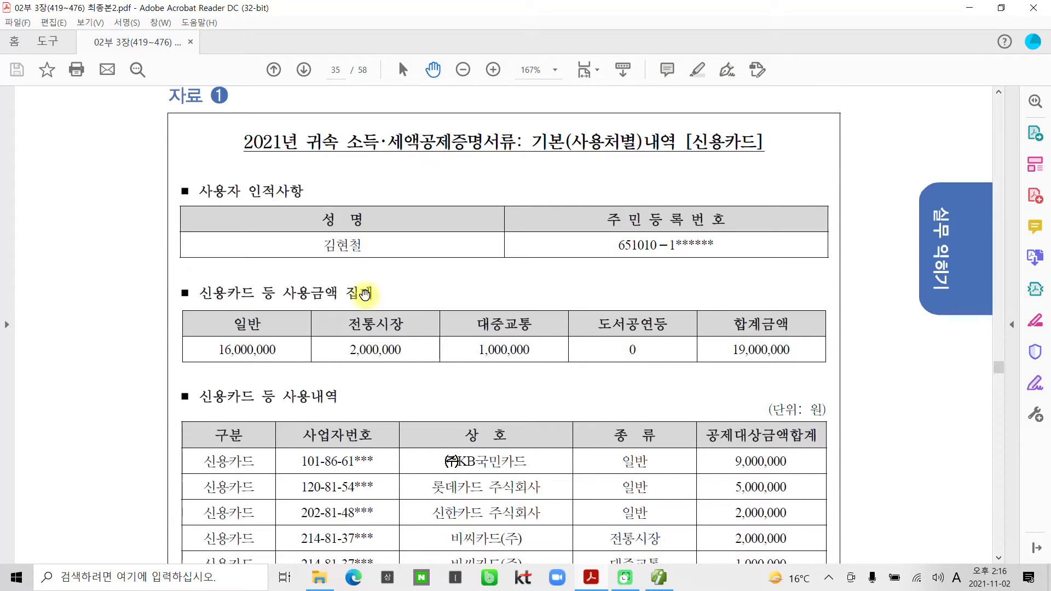
{"action": "mouse_move", "coordinate": [751, 179]}
{"action": "left_mouse_down"}
{"action": "mouse_move", "coordinate": [728, 102]}
{"action": "mouse_move", "coordinate": [725, 208]}
{"action": "left_mouse_up"}
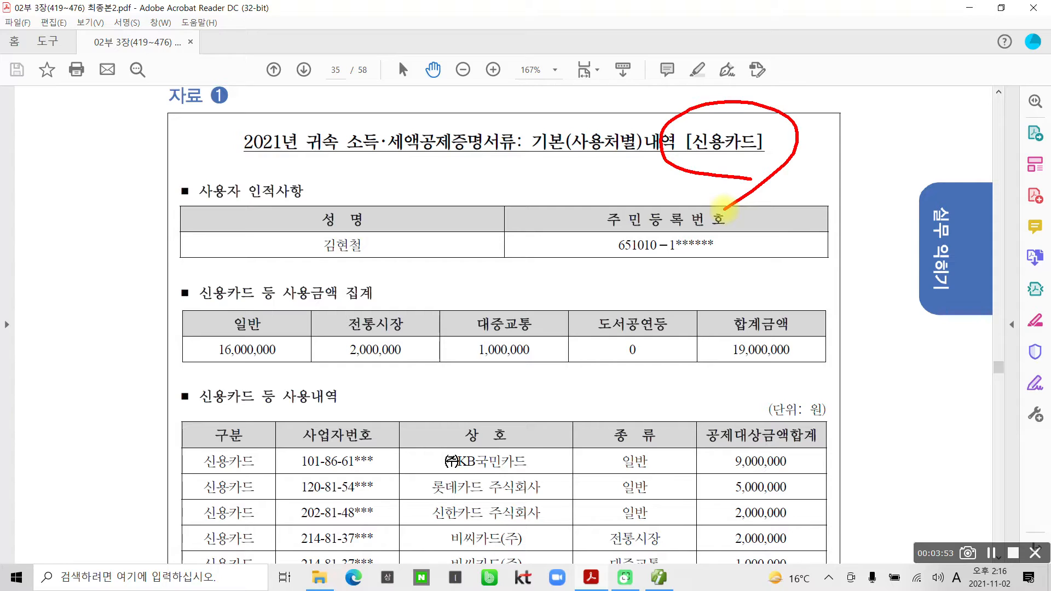
Annotate that siblings and the income condition are excluded, then clear the annotations.
{"action": "mouse_move", "coordinate": [818, 49]}
{"action": "left_mouse_down"}
{"action": "mouse_move", "coordinate": [813, 233]}
{"action": "mouse_move", "coordinate": [846, 66]}
{"action": "mouse_move", "coordinate": [875, 80]}
{"action": "mouse_move", "coordinate": [879, 124]}
{"action": "mouse_move", "coordinate": [900, 68]}
{"action": "mouse_move", "coordinate": [919, 117]}
{"action": "left_mouse_up"}
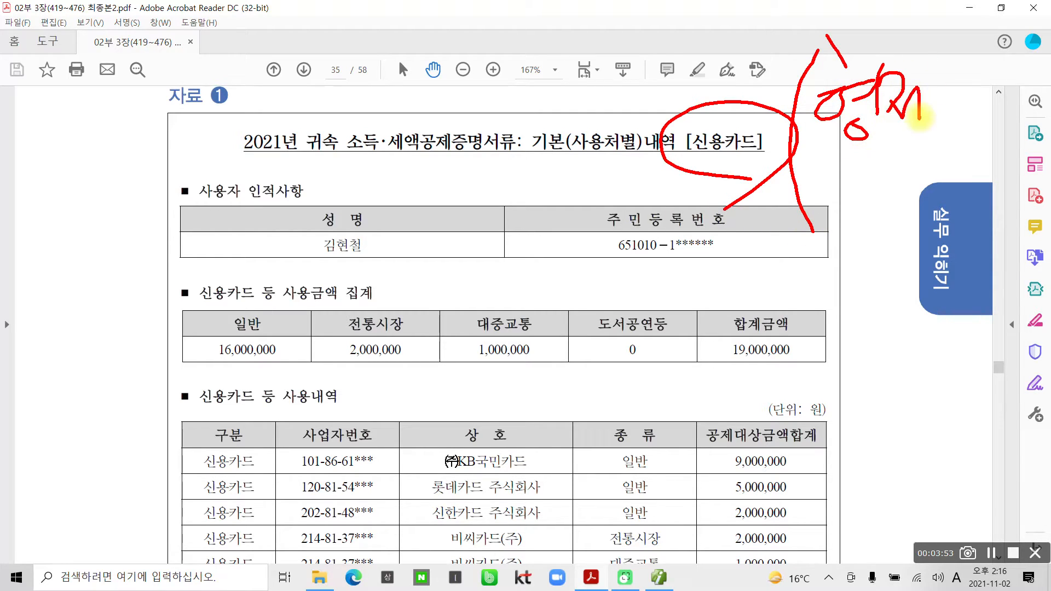
{"action": "left_click_drag", "start_coordinate": [933, 61], "coordinate": [933, 139]}
{"action": "left_click_drag", "start_coordinate": [999, 71], "coordinate": [961, 118]}
{"action": "left_click_drag", "start_coordinate": [958, 71], "coordinate": [991, 112]}
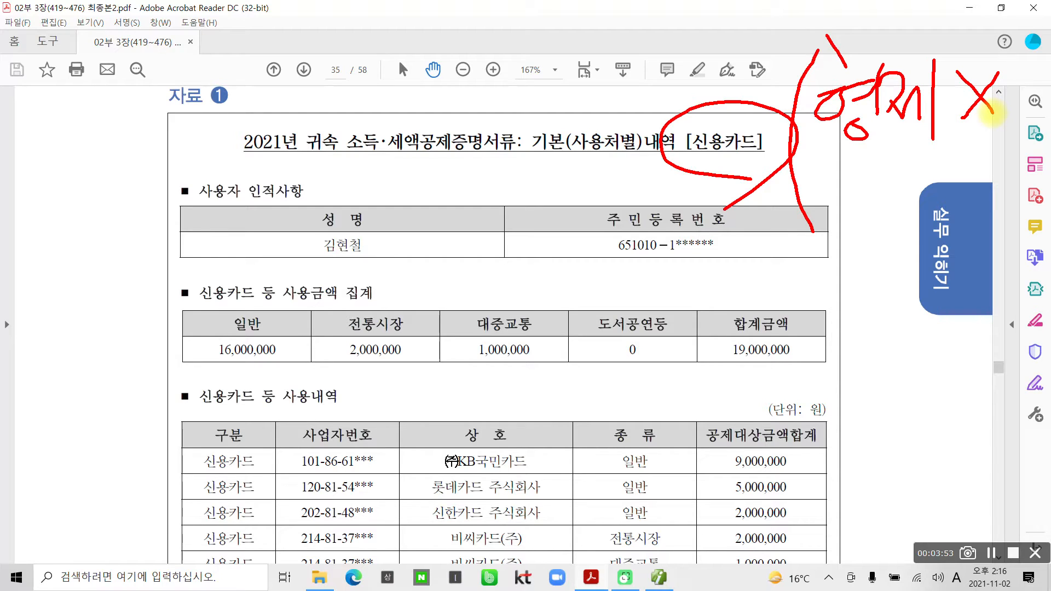
{"action": "mouse_move", "coordinate": [839, 146]}
{"action": "left_mouse_down"}
{"action": "mouse_move", "coordinate": [817, 195]}
{"action": "mouse_move", "coordinate": [858, 194]}
{"action": "left_mouse_up"}
{"action": "mouse_move", "coordinate": [835, 190]}
{"action": "left_mouse_down"}
{"action": "mouse_move", "coordinate": [828, 223]}
{"action": "mouse_move", "coordinate": [870, 216]}
{"action": "left_mouse_up"}
{"action": "mouse_move", "coordinate": [904, 160]}
{"action": "left_mouse_down"}
{"action": "mouse_move", "coordinate": [877, 167]}
{"action": "mouse_move", "coordinate": [920, 174]}
{"action": "left_mouse_up"}
{"action": "left_click_drag", "start_coordinate": [872, 204], "coordinate": [931, 191]}
{"action": "mouse_move", "coordinate": [876, 220]}
{"action": "left_mouse_down"}
{"action": "mouse_move", "coordinate": [910, 215]}
{"action": "mouse_move", "coordinate": [905, 244]}
{"action": "left_mouse_up"}
{"action": "left_click_drag", "start_coordinate": [994, 161], "coordinate": [957, 203]}
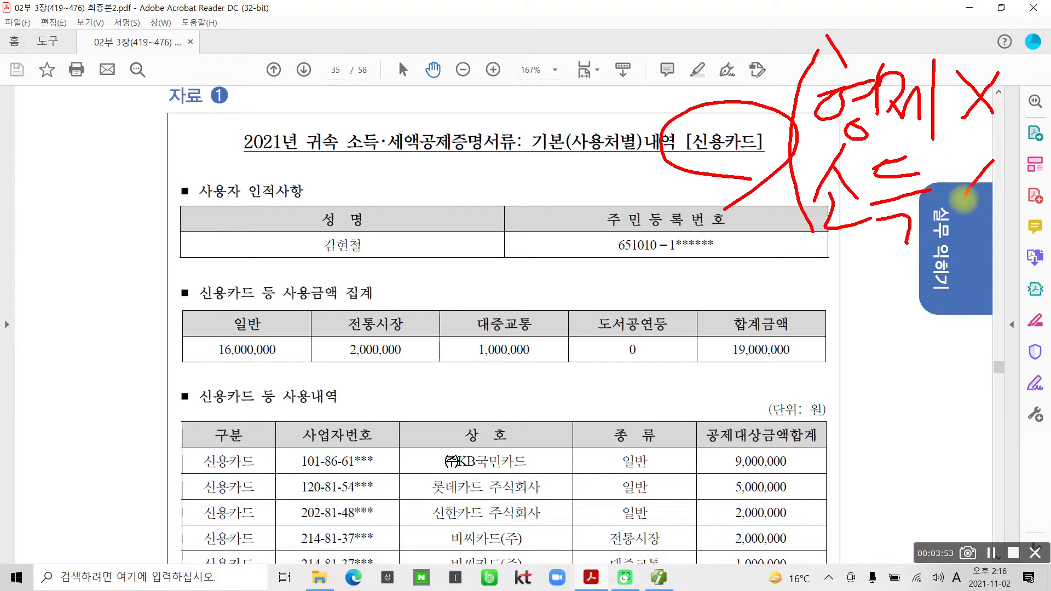
{"action": "left_click_drag", "start_coordinate": [950, 159], "coordinate": [996, 203]}
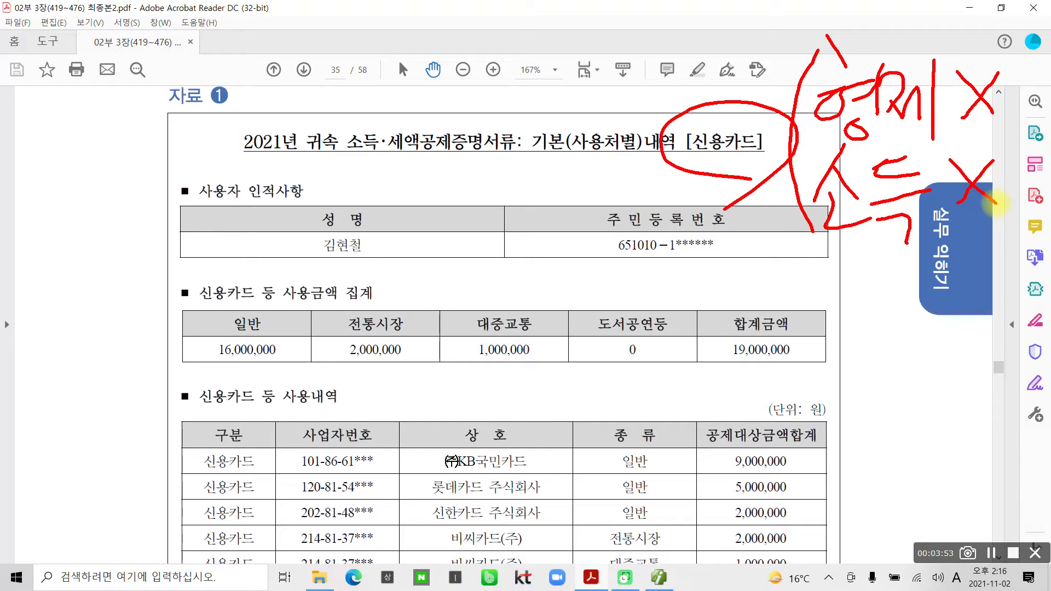
{"action": "key", "text": "Escape"}
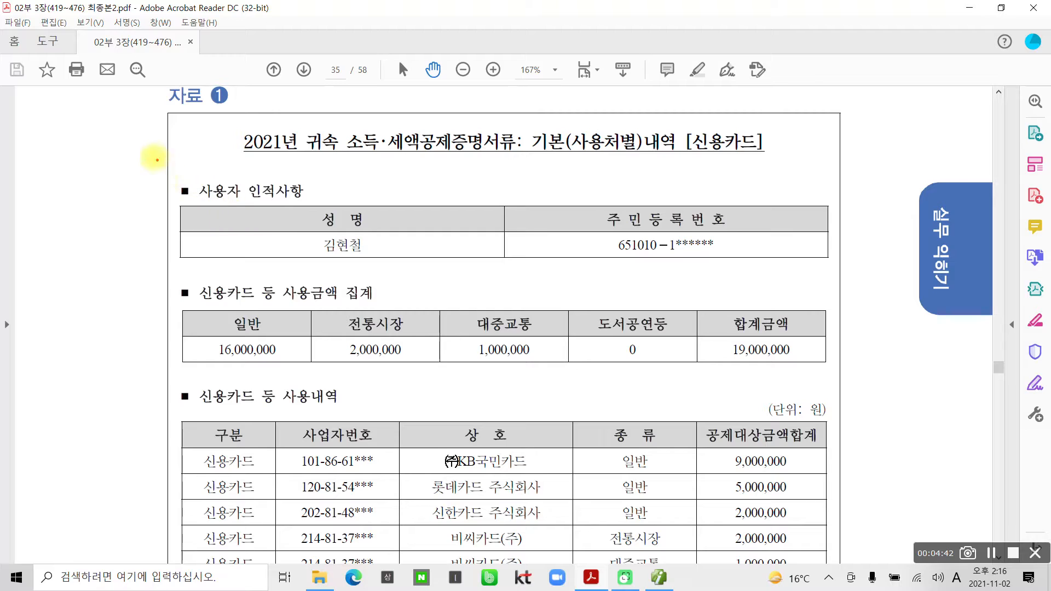
{"action": "mouse_move", "coordinate": [154, 157]}
{"action": "left_mouse_down"}
{"action": "mouse_move", "coordinate": [345, 274]}
{"action": "mouse_move", "coordinate": [403, 272]}
{"action": "mouse_move", "coordinate": [387, 216]}
{"action": "mouse_move", "coordinate": [361, 290]}
{"action": "left_mouse_up"}
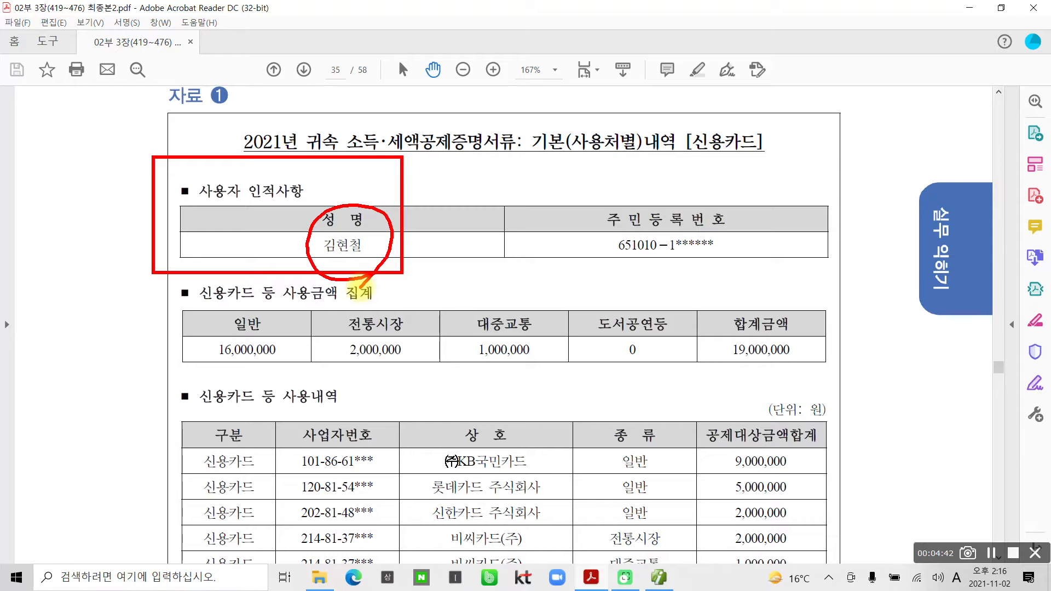
{"action": "scroll", "coordinate": [329, 274], "scroll_direction": "down", "scroll_amount": 2}
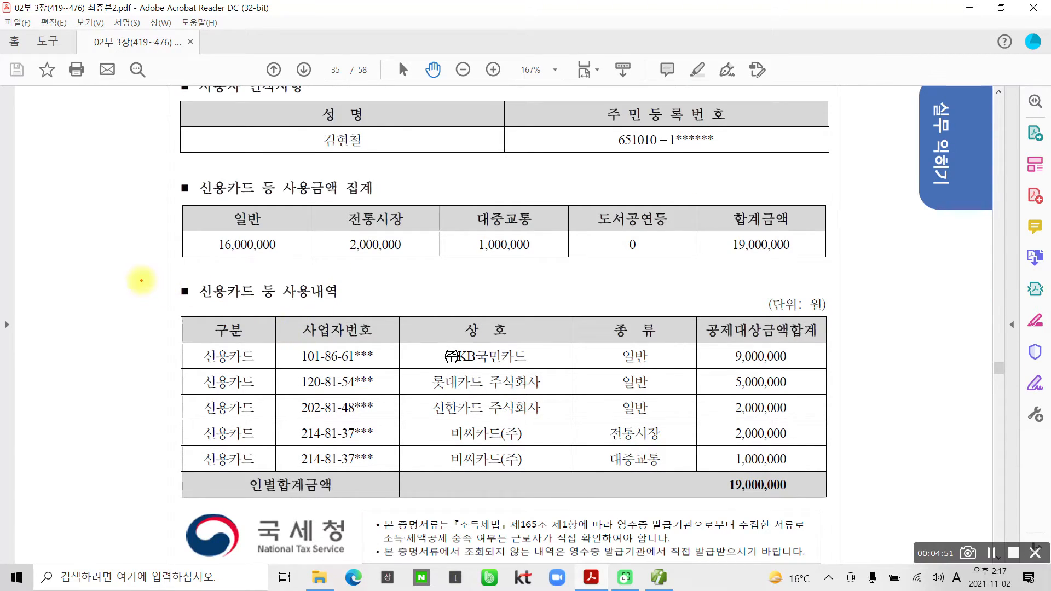
{"action": "left_click_drag", "start_coordinate": [141, 281], "coordinate": [371, 309]}
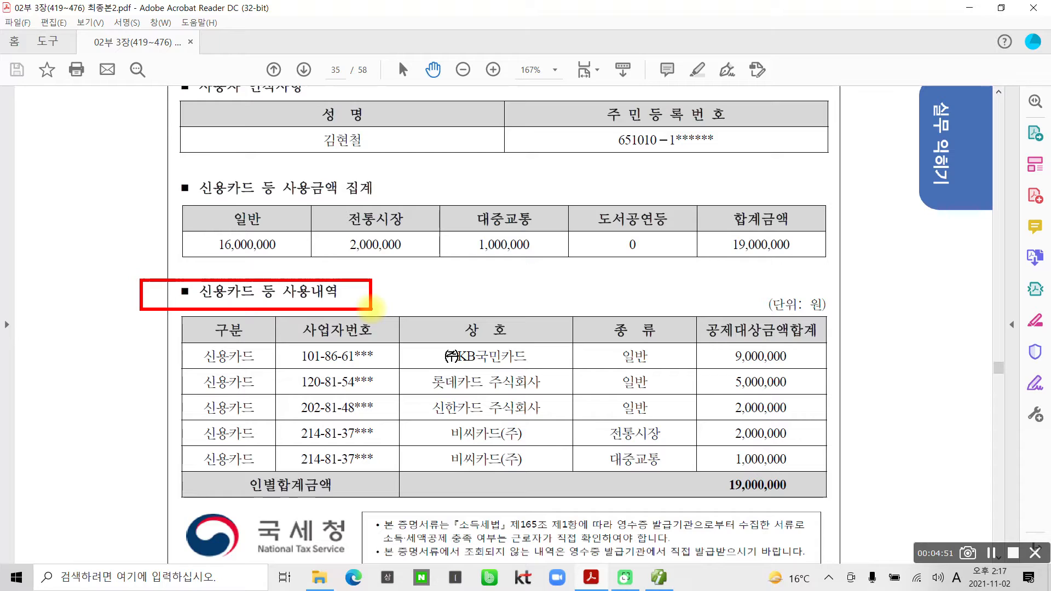
{"action": "mouse_move", "coordinate": [470, 488]}
{"action": "left_mouse_down"}
{"action": "mouse_move", "coordinate": [394, 350]}
{"action": "mouse_move", "coordinate": [495, 517]}
{"action": "left_mouse_up"}
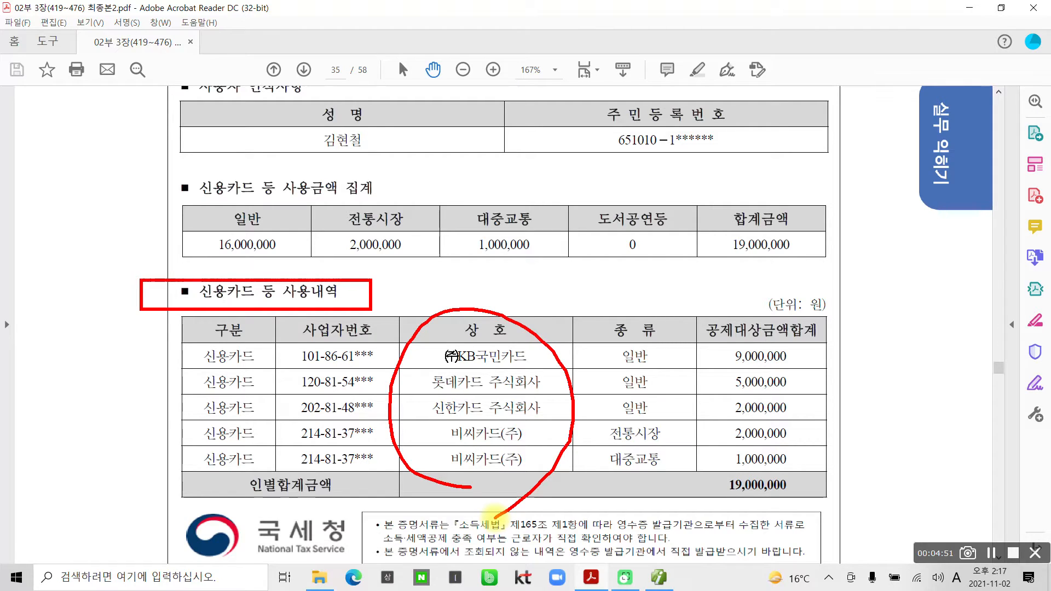
{"action": "left_click_drag", "start_coordinate": [646, 428], "coordinate": [657, 399]}
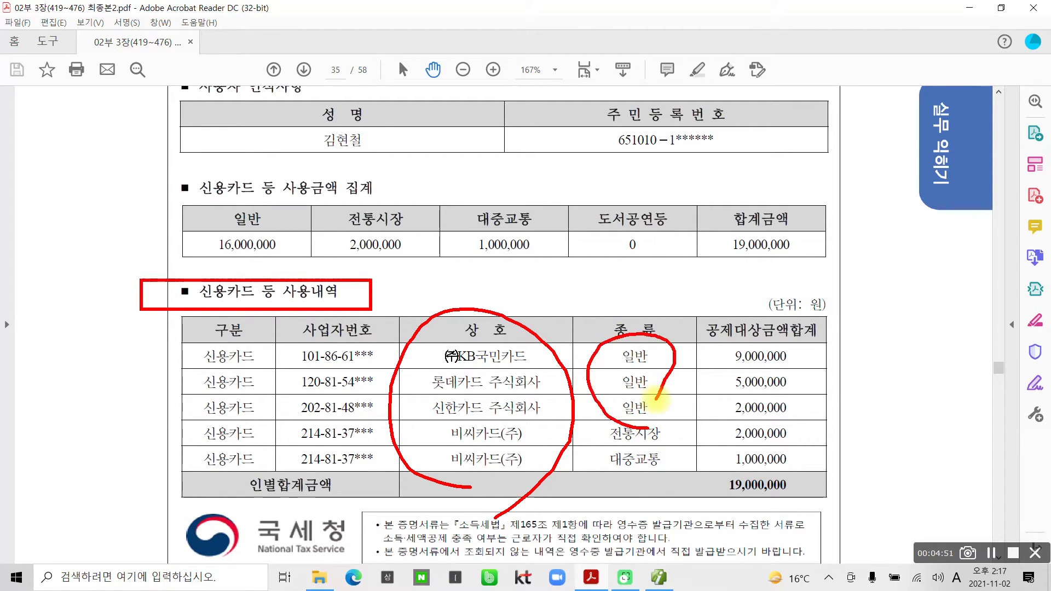
{"action": "mouse_move", "coordinate": [645, 484]}
{"action": "left_mouse_down"}
{"action": "mouse_move", "coordinate": [683, 428]}
{"action": "mouse_move", "coordinate": [638, 497]}
{"action": "left_mouse_up"}
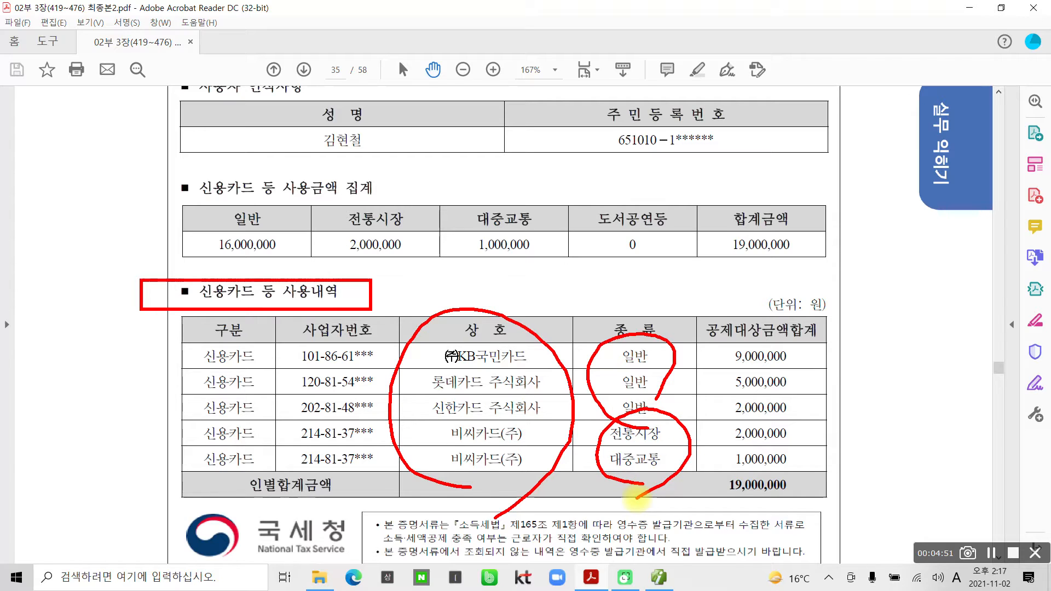
{"action": "mouse_move", "coordinate": [363, 279]}
{"action": "left_mouse_down"}
{"action": "mouse_move", "coordinate": [397, 219]}
{"action": "mouse_move", "coordinate": [394, 279]}
{"action": "left_mouse_up"}
{"action": "mouse_move", "coordinate": [507, 281]}
{"action": "left_mouse_down"}
{"action": "mouse_move", "coordinate": [529, 194]}
{"action": "mouse_move", "coordinate": [523, 270]}
{"action": "left_mouse_up"}
{"action": "mouse_move", "coordinate": [241, 279]}
{"action": "left_mouse_down"}
{"action": "mouse_move", "coordinate": [203, 274]}
{"action": "mouse_move", "coordinate": [280, 225]}
{"action": "mouse_move", "coordinate": [253, 296]}
{"action": "left_mouse_up"}
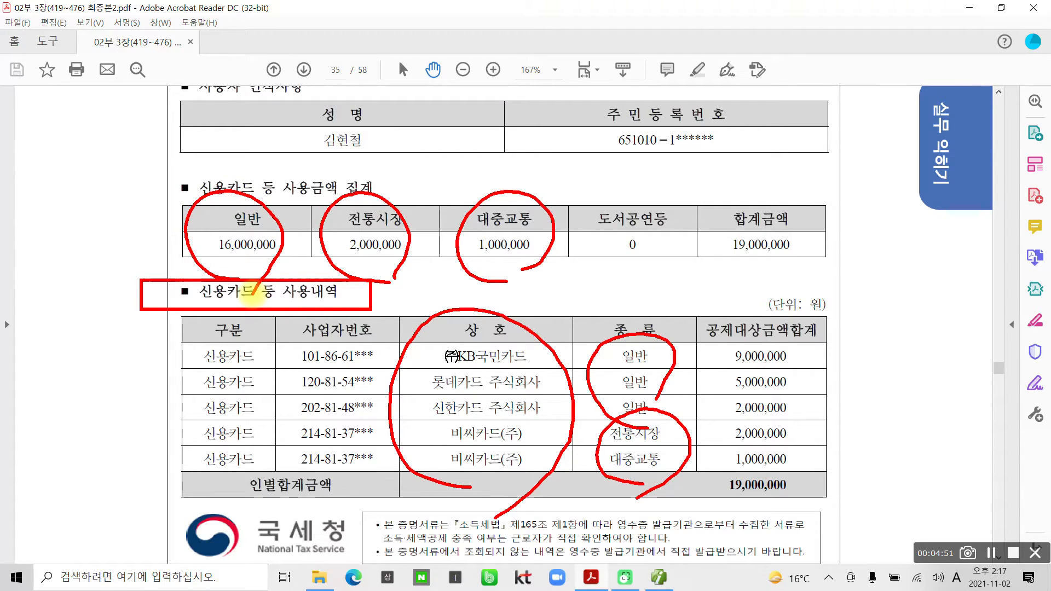
{"action": "key", "text": "Escape"}
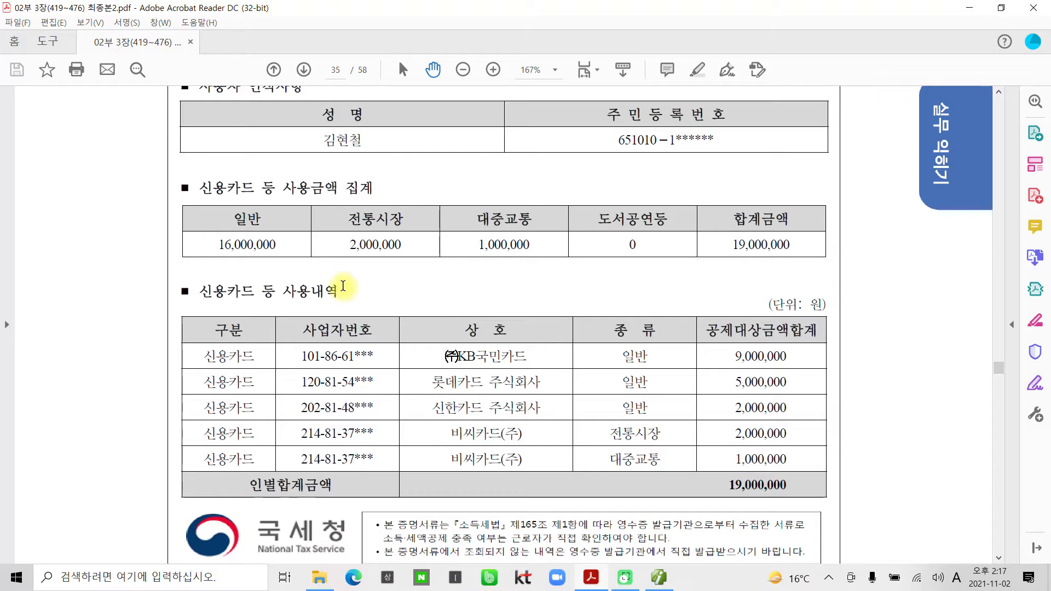
{"action": "scroll", "coordinate": [341, 285], "scroll_direction": "down", "scroll_amount": 1}
{"action": "scroll", "coordinate": [342, 284], "scroll_direction": "up", "scroll_amount": 1}
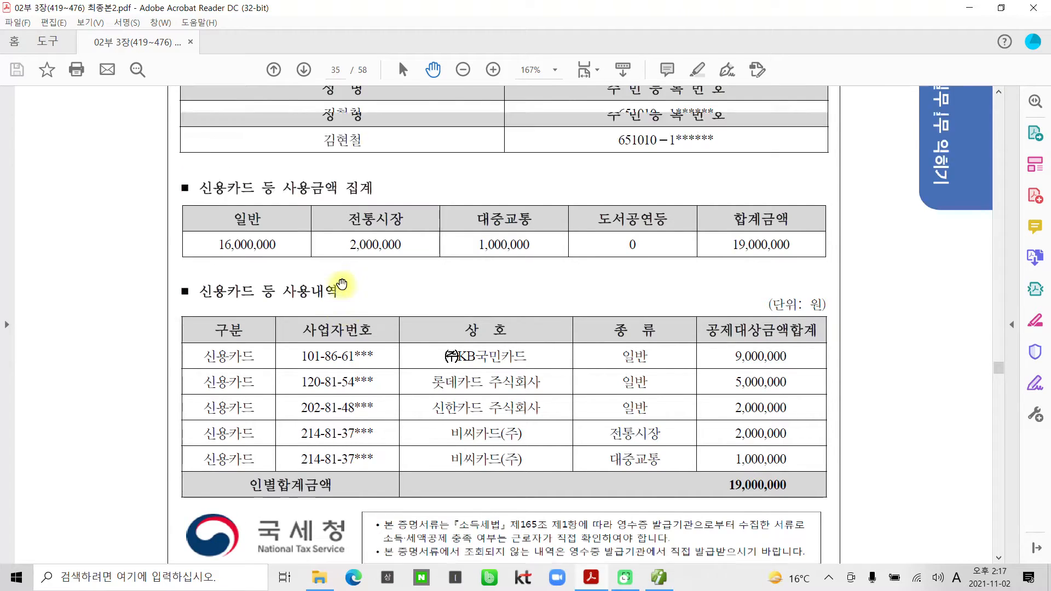
{"action": "scroll", "coordinate": [338, 271], "scroll_direction": "up", "scroll_amount": 2}
{"action": "scroll", "coordinate": [335, 257], "scroll_direction": "down", "scroll_amount": 2}
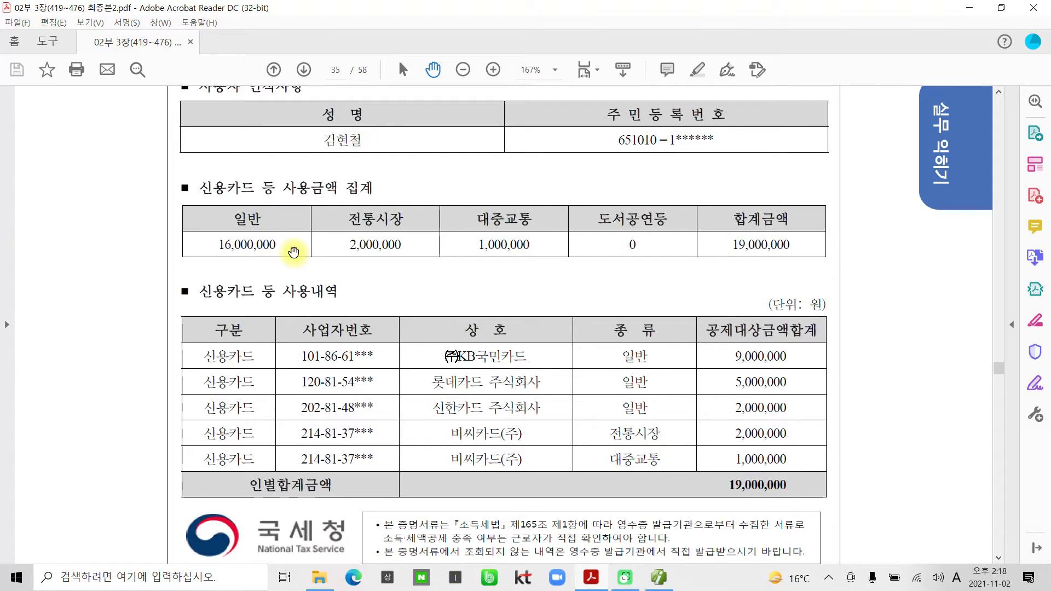
In iPLUS, show employee 1001's 신용카드 tab and highlight the 국세청자료 row's credit-card cell.
{"action": "left_click", "coordinate": [659, 577]}
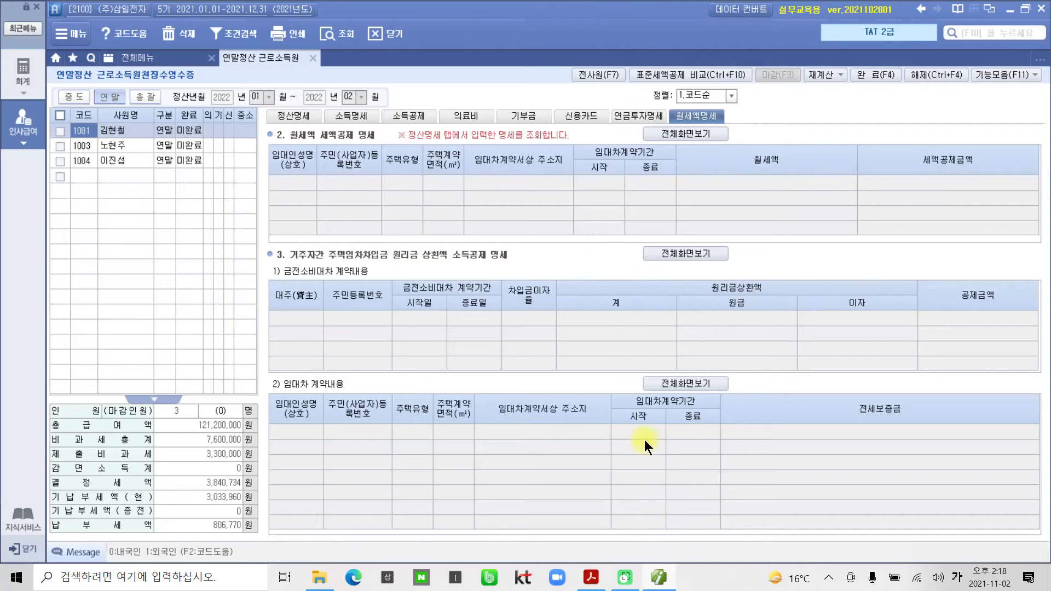
{"action": "left_click", "coordinate": [579, 116]}
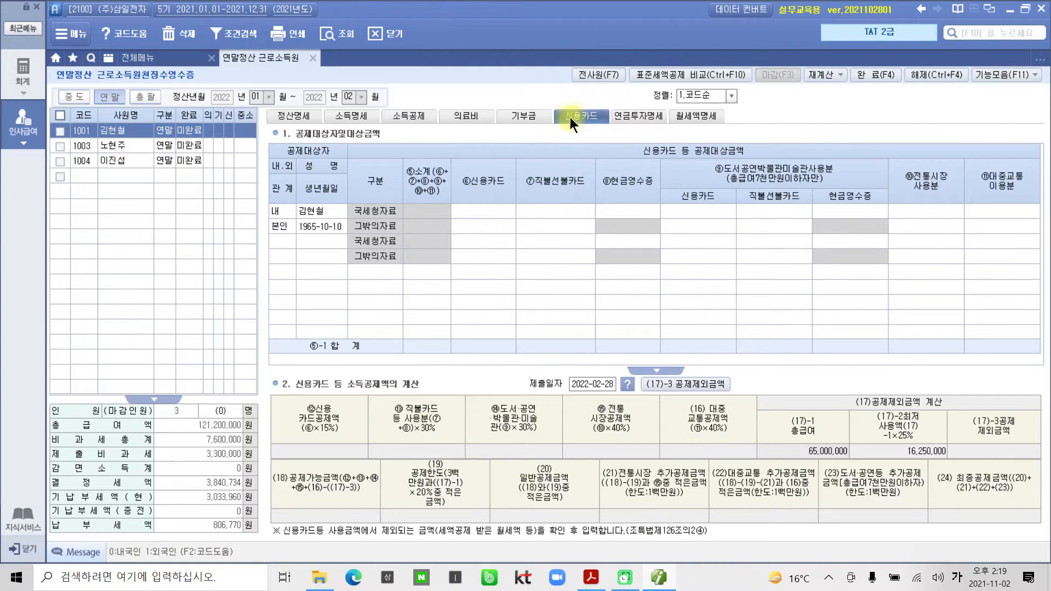
{"action": "left_click", "coordinate": [325, 211]}
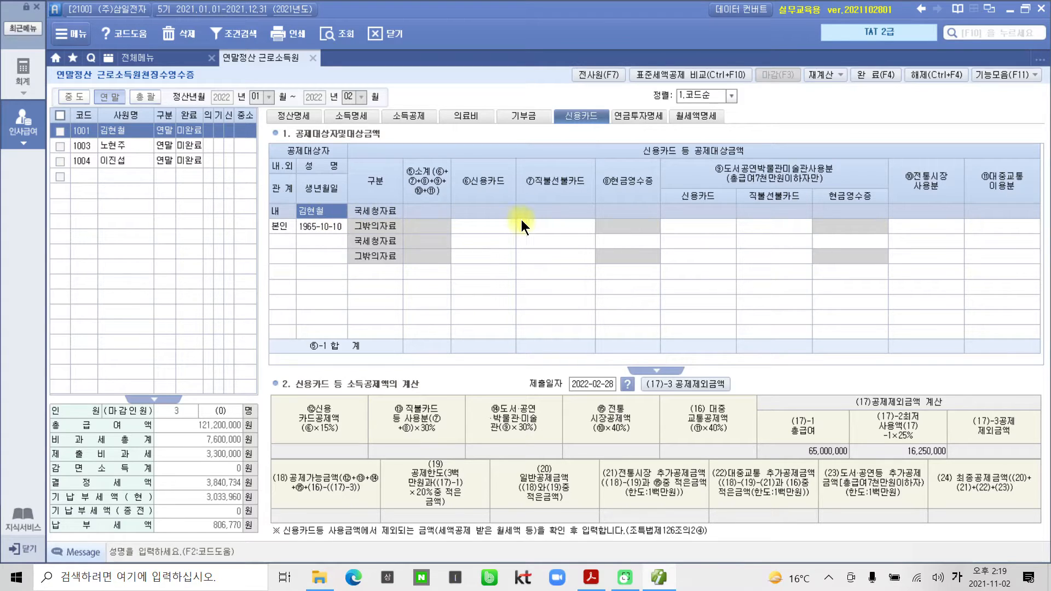
{"action": "left_click", "coordinate": [472, 209]}
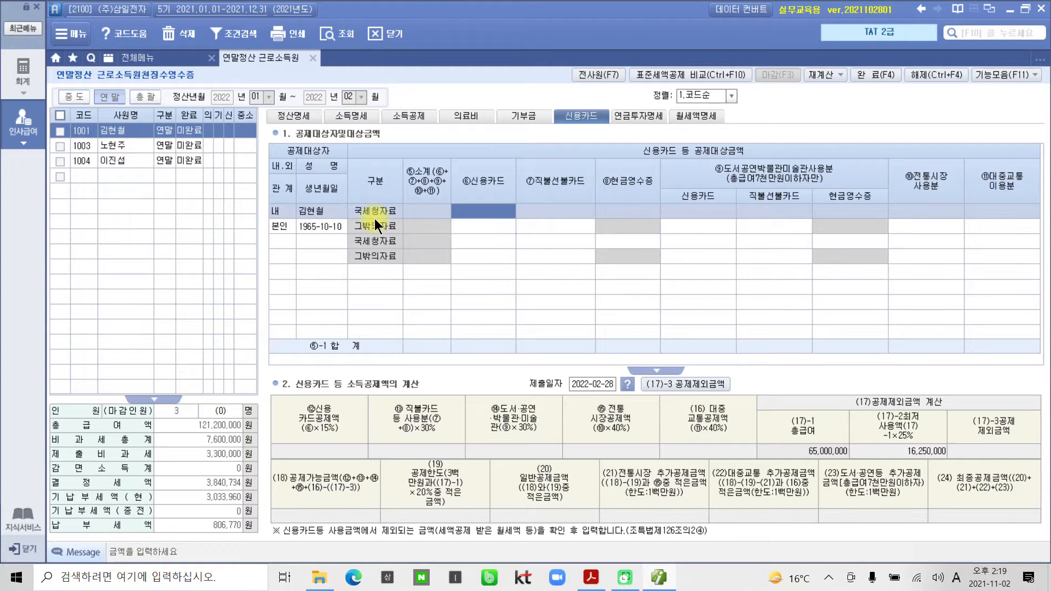
{"action": "key", "text": "ctrl+2"}
{"action": "mouse_move", "coordinate": [345, 202]}
{"action": "left_mouse_down"}
{"action": "mouse_move", "coordinate": [434, 219]}
{"action": "mouse_move", "coordinate": [1034, 217]}
{"action": "left_mouse_up"}
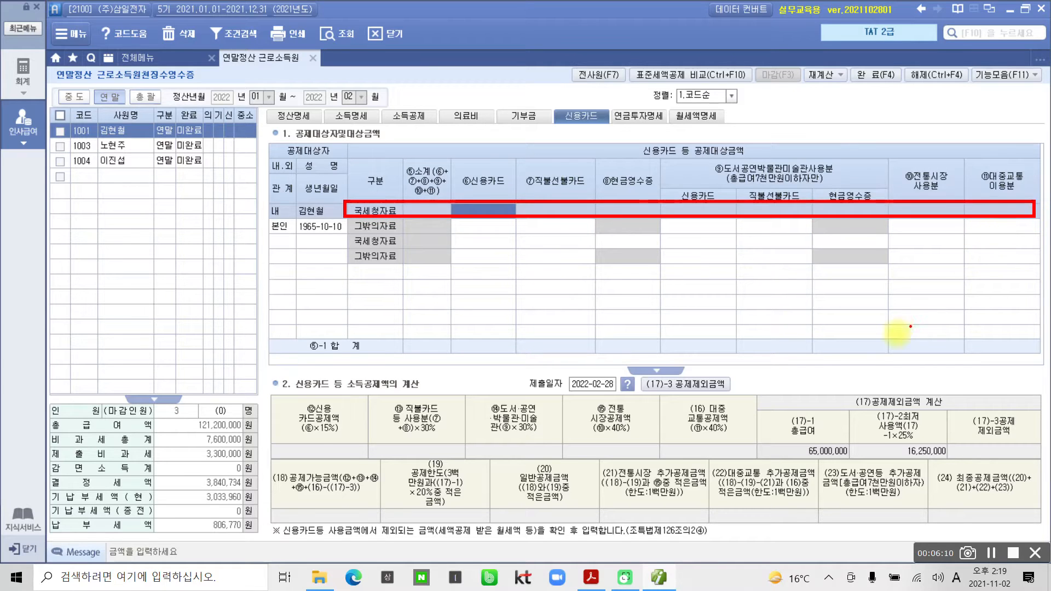
{"action": "key", "text": "Escape"}
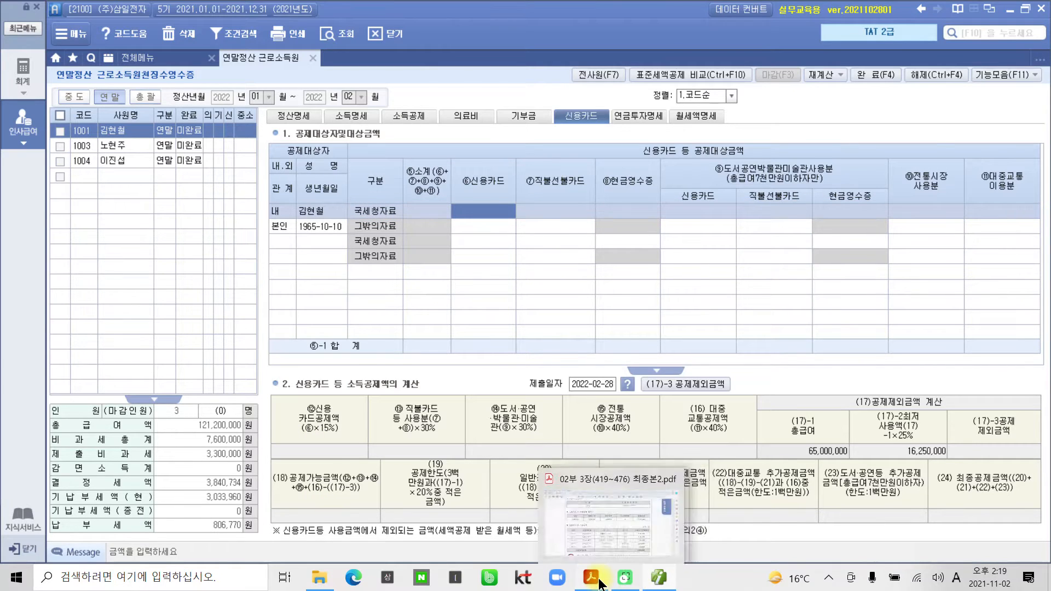
{"action": "left_click", "coordinate": [591, 578]}
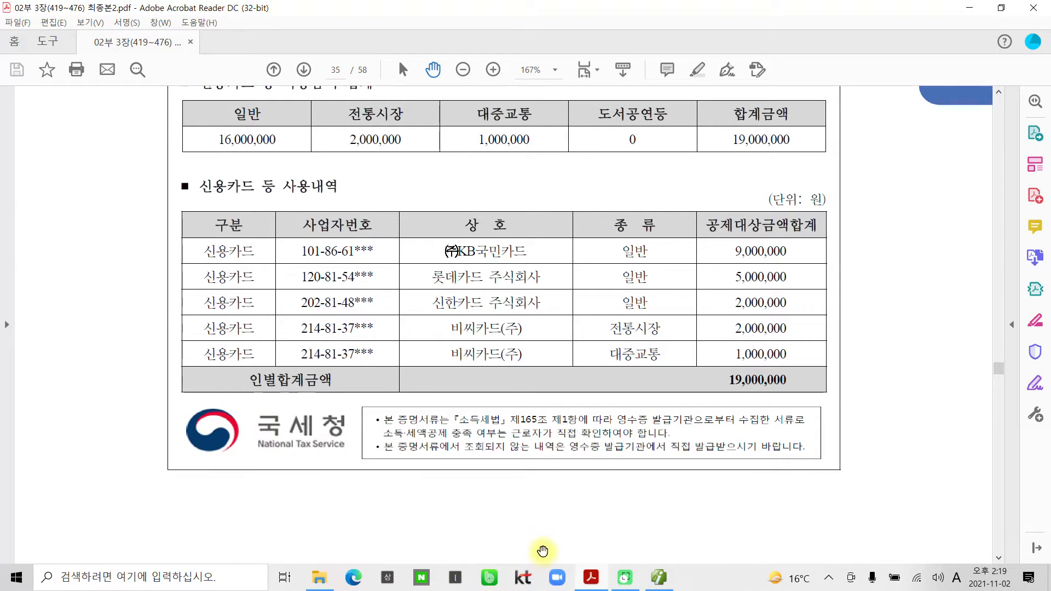
{"action": "mouse_move", "coordinate": [622, 579]}
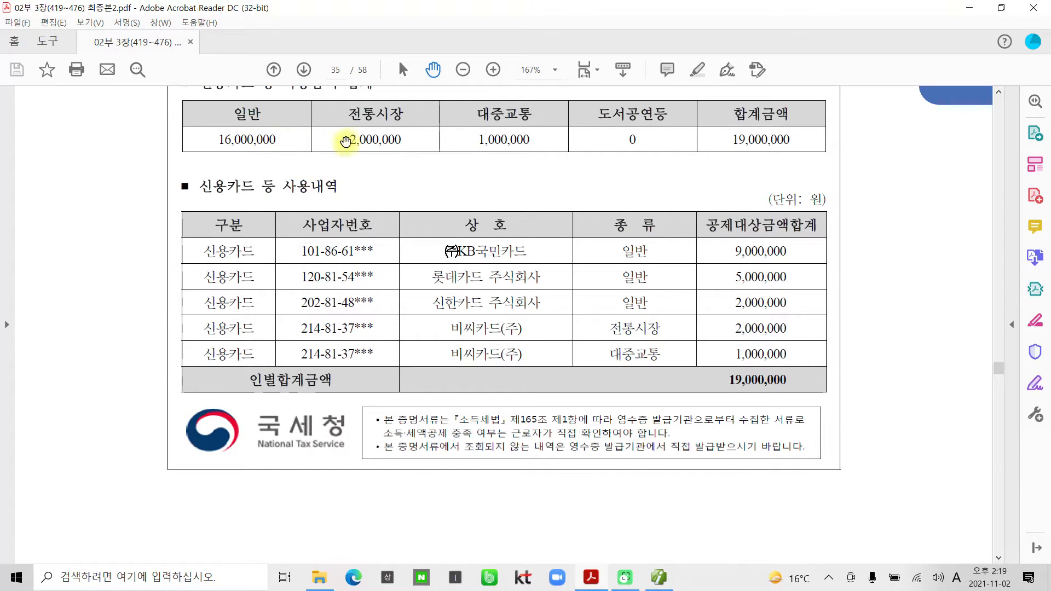
{"action": "left_click", "coordinate": [659, 577]}
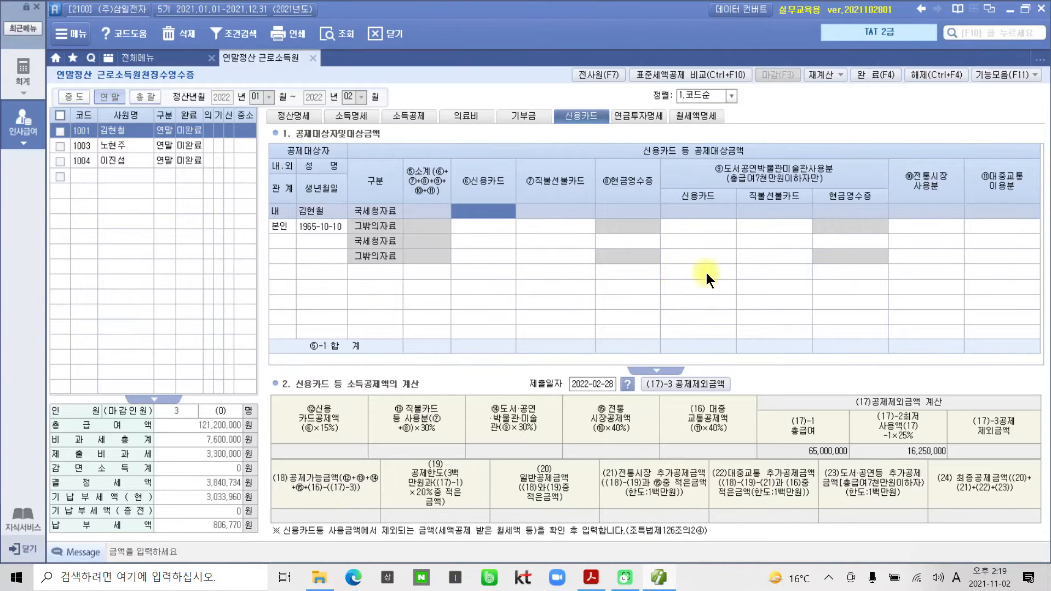
Enter 2,000,000 traditional market and 1,000,000 public transport in the 국세청자료 card row.
{"action": "left_click", "coordinate": [921, 213]}
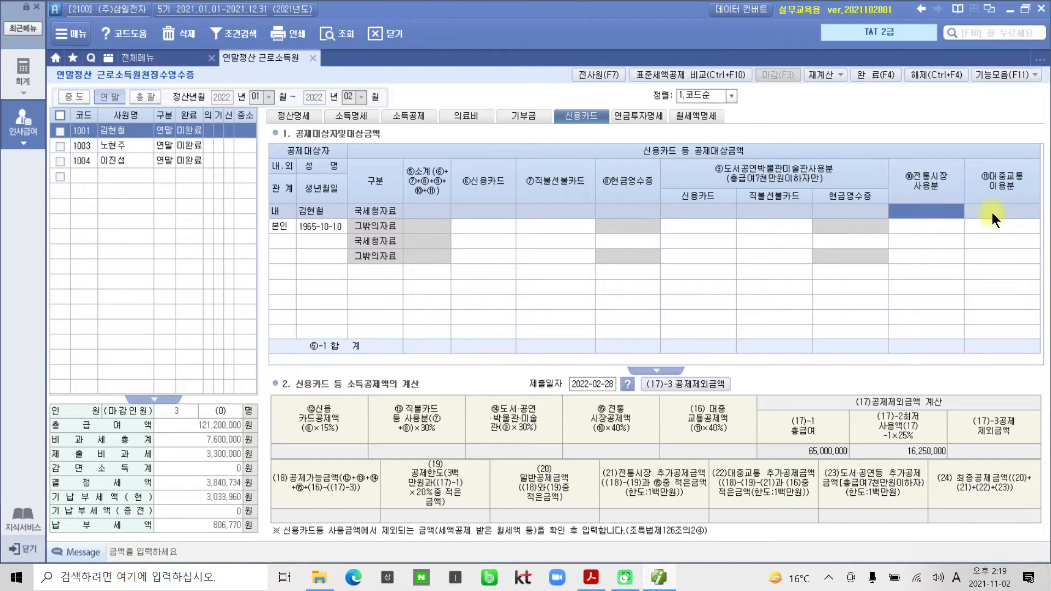
{"action": "left_click", "coordinate": [992, 212]}
{"action": "left_click", "coordinate": [932, 211]}
{"action": "type", "text": "2000000"}
{"action": "key", "text": "Return"}
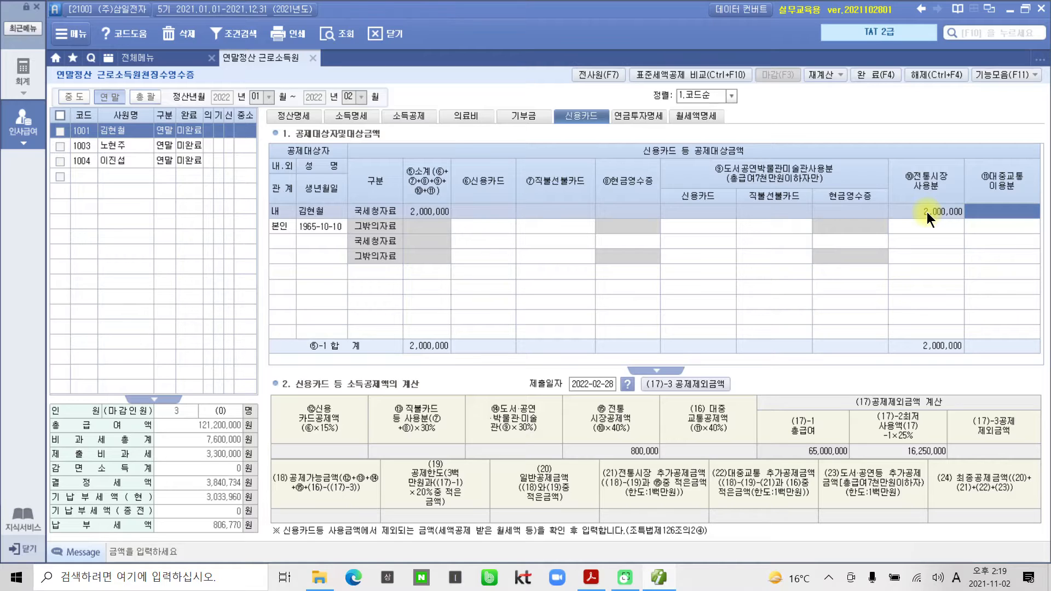
{"action": "type", "text": "1000000"}
{"action": "key", "text": "Return"}
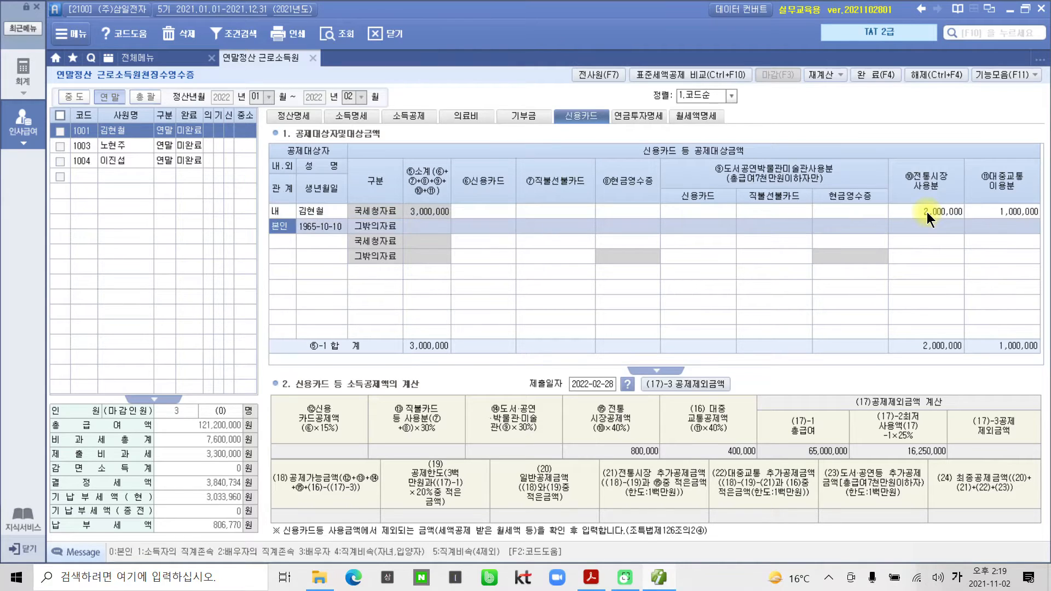
Enter 16,000,000 as the credit-card amount, bringing the deduction to 1,100,000.
{"action": "left_click", "coordinate": [924, 212]}
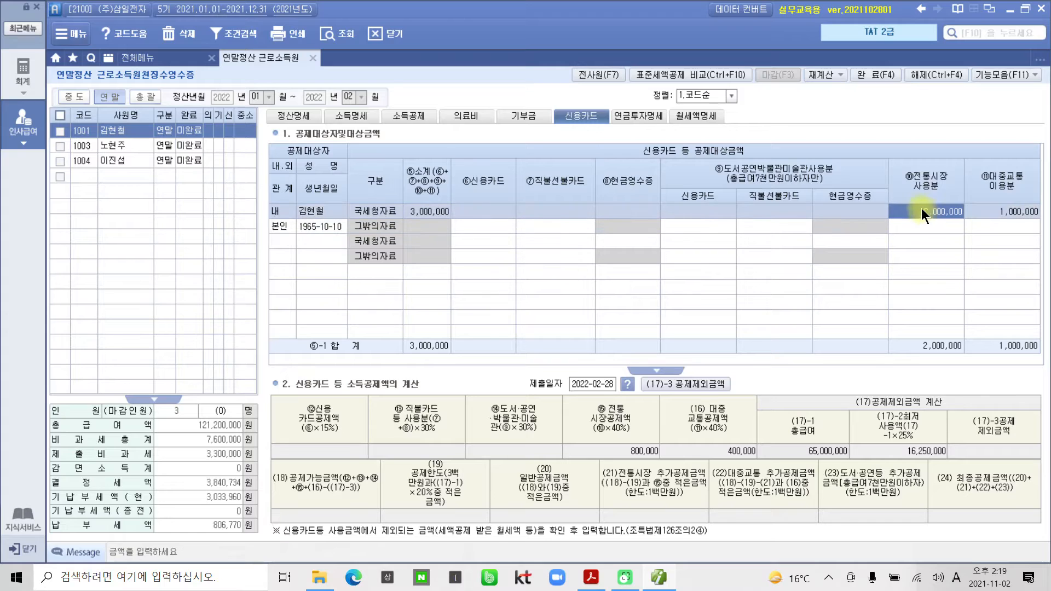
{"action": "left_click", "coordinate": [472, 207]}
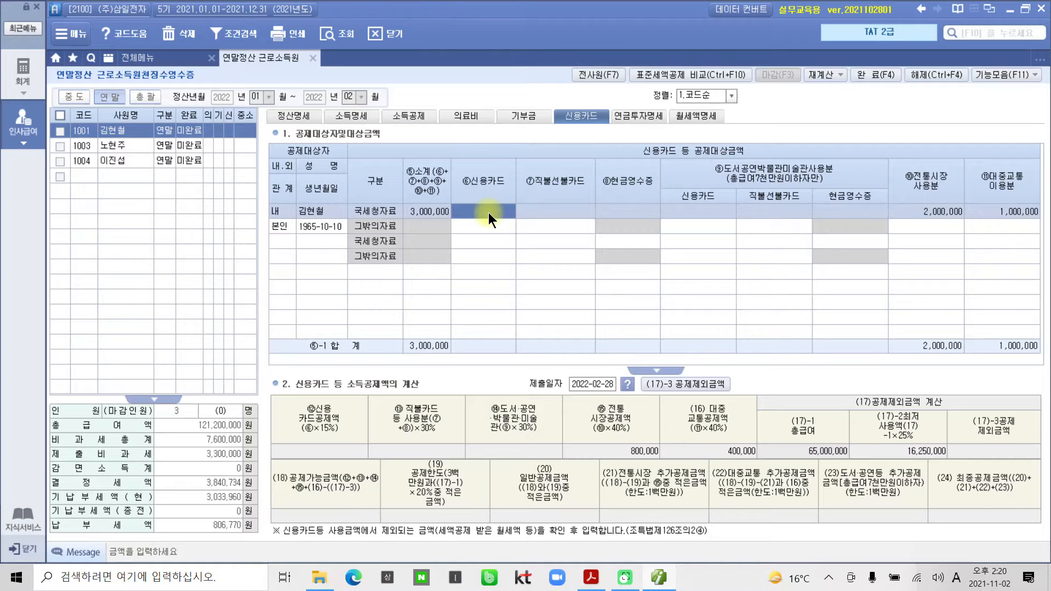
{"action": "type", "text": "16,000,000"}
{"action": "key", "text": "Return"}
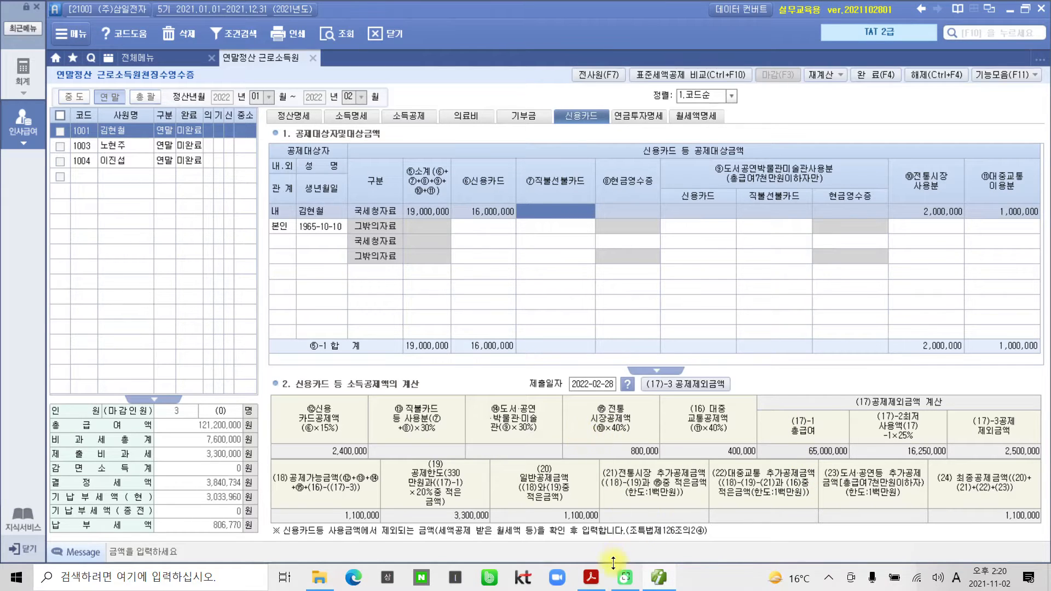
{"action": "left_click", "coordinate": [658, 580]}
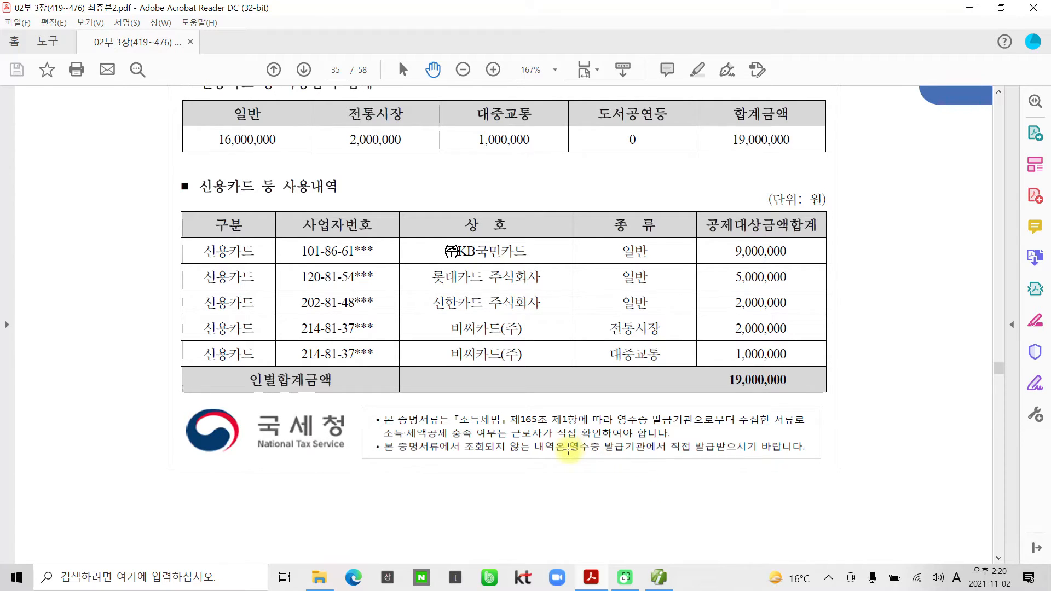
{"action": "scroll", "coordinate": [569, 449], "scroll_direction": "up", "scroll_amount": 4}
{"action": "scroll", "coordinate": [569, 449], "scroll_direction": "down", "scroll_amount": 5}
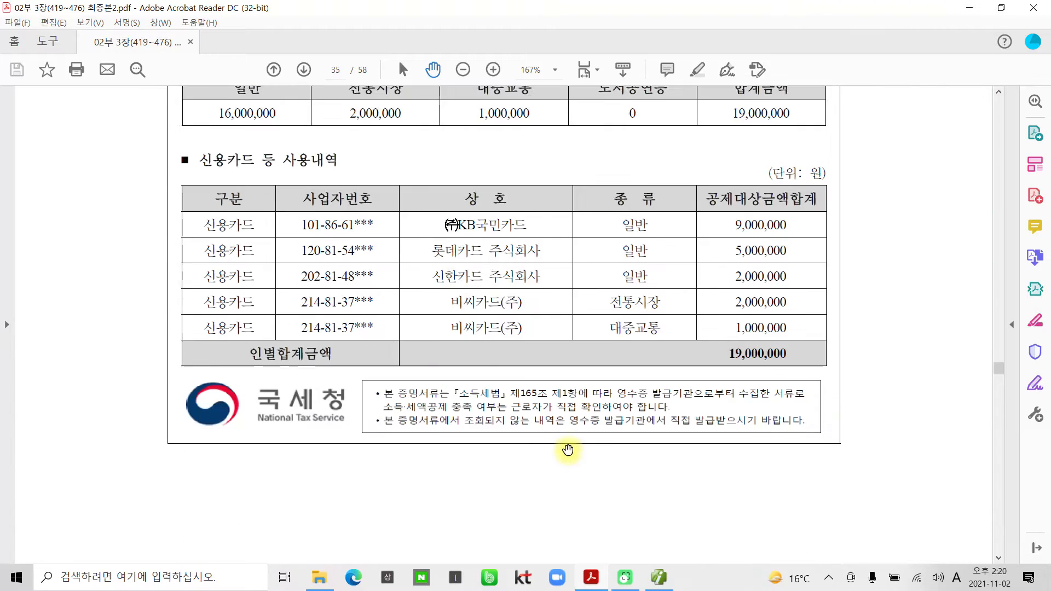
{"action": "scroll", "coordinate": [569, 450], "scroll_direction": "down", "scroll_amount": 10}
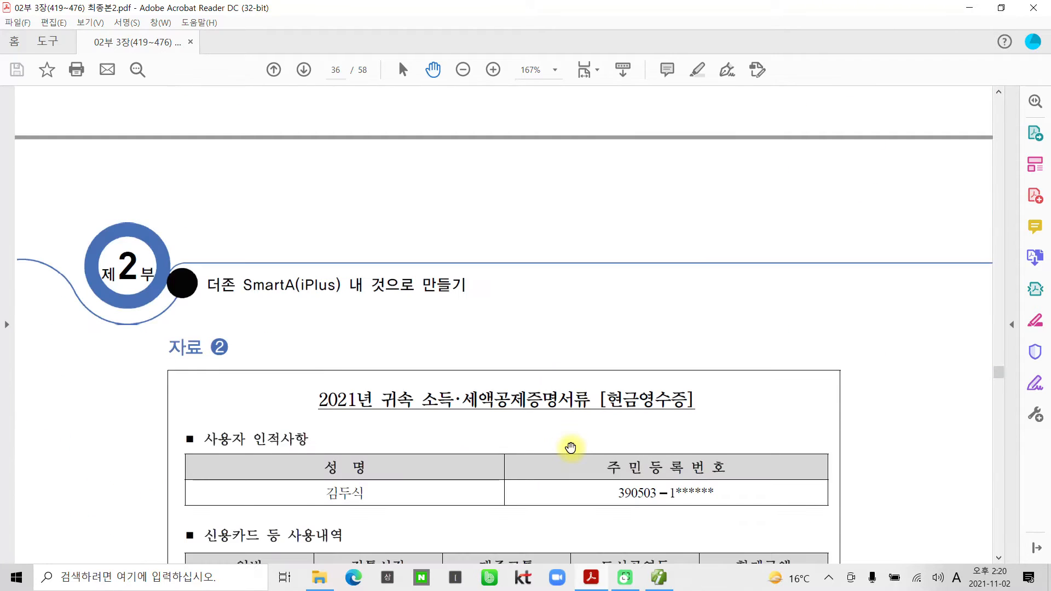
{"action": "scroll", "coordinate": [570, 447], "scroll_direction": "up", "scroll_amount": 8}
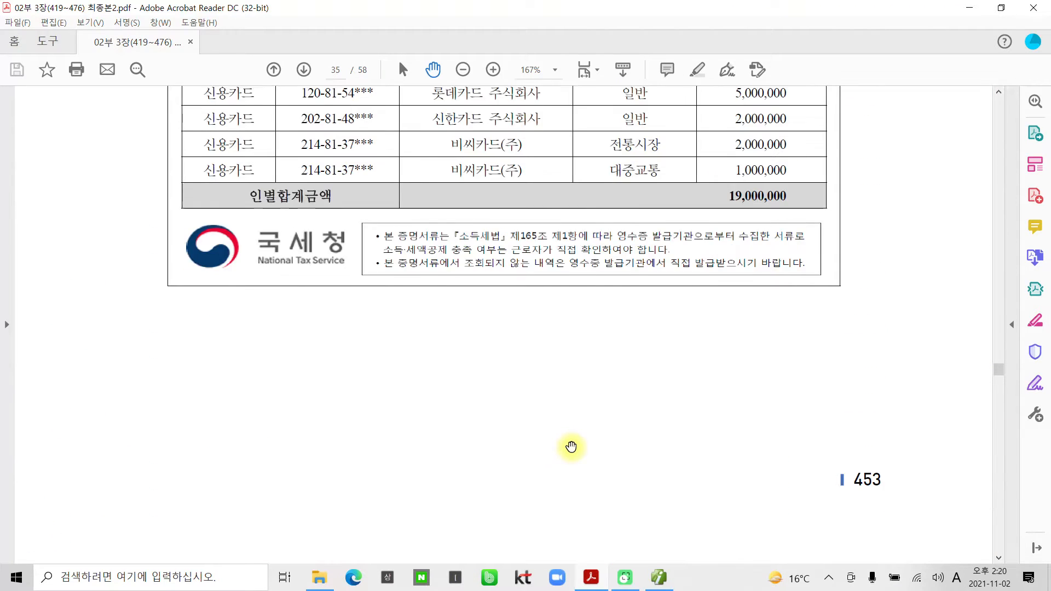
{"action": "scroll", "coordinate": [570, 447], "scroll_direction": "up", "scroll_amount": 8}
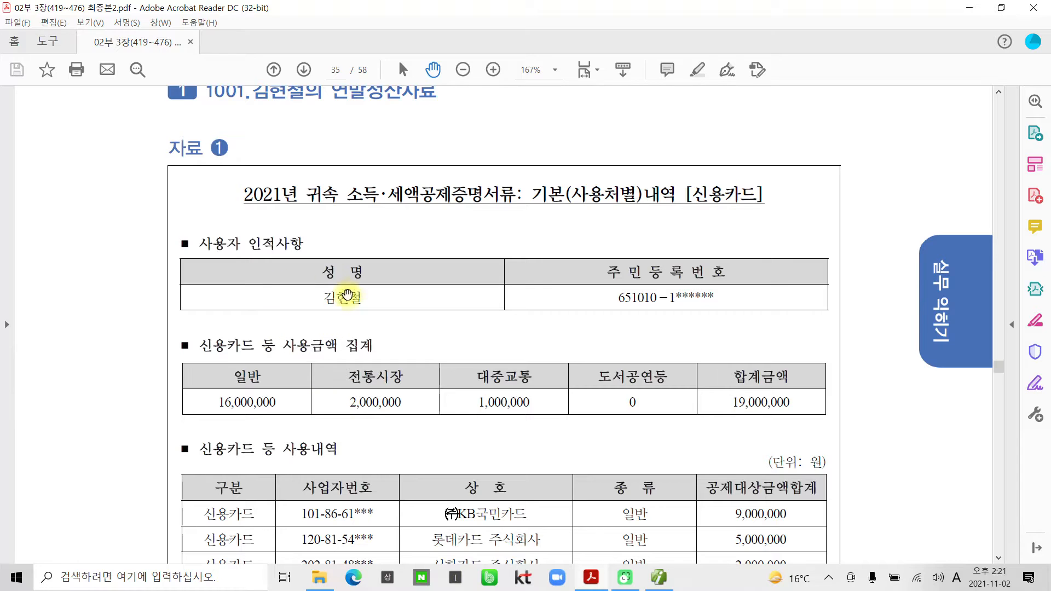
{"action": "scroll", "coordinate": [356, 309], "scroll_direction": "down", "scroll_amount": 6}
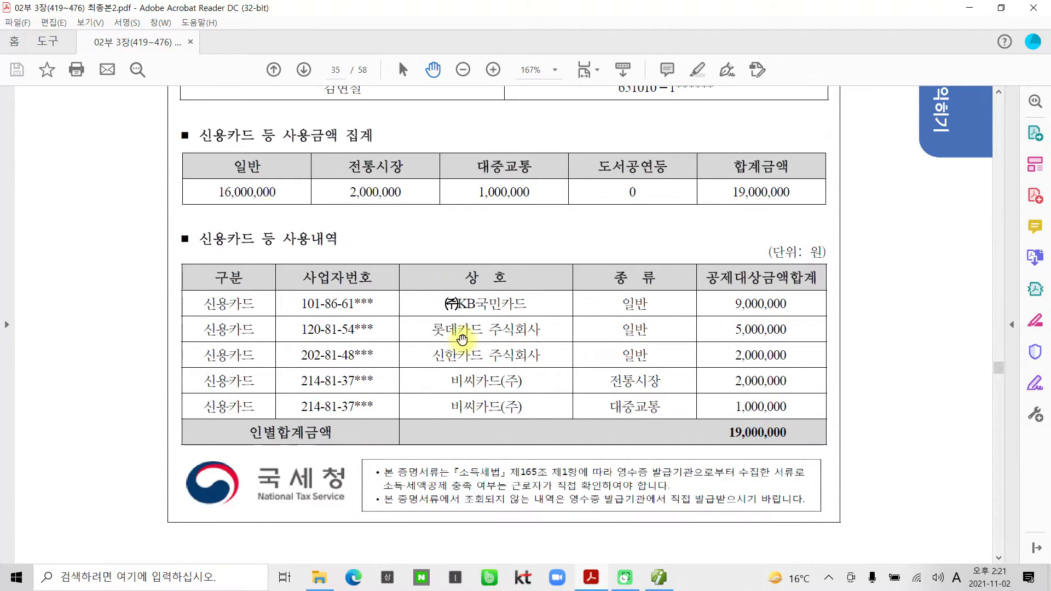
{"action": "scroll", "coordinate": [461, 339], "scroll_direction": "down", "scroll_amount": 15}
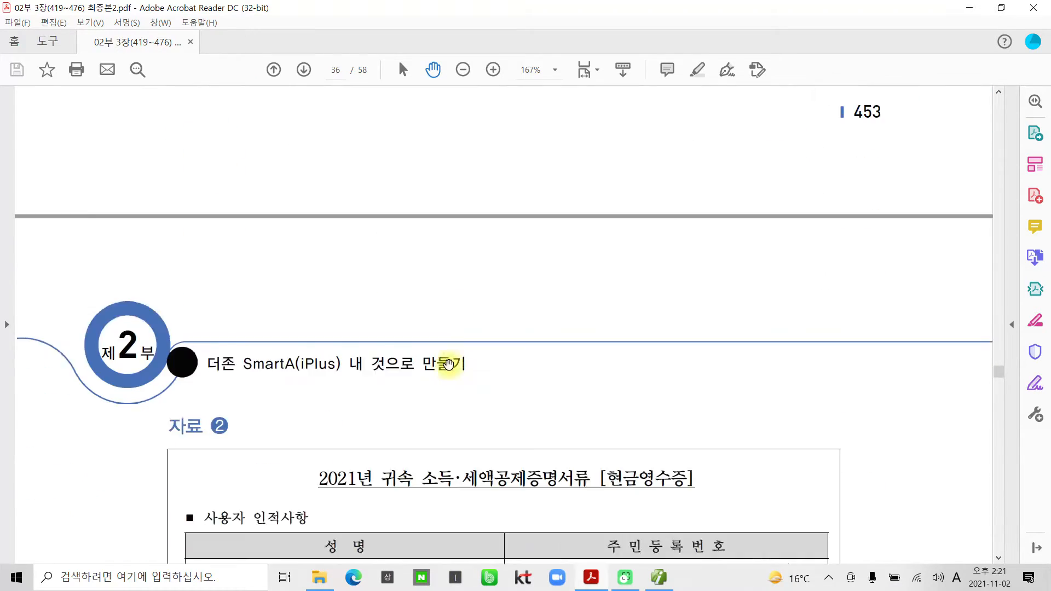
{"action": "scroll", "coordinate": [448, 366], "scroll_direction": "down", "scroll_amount": 2}
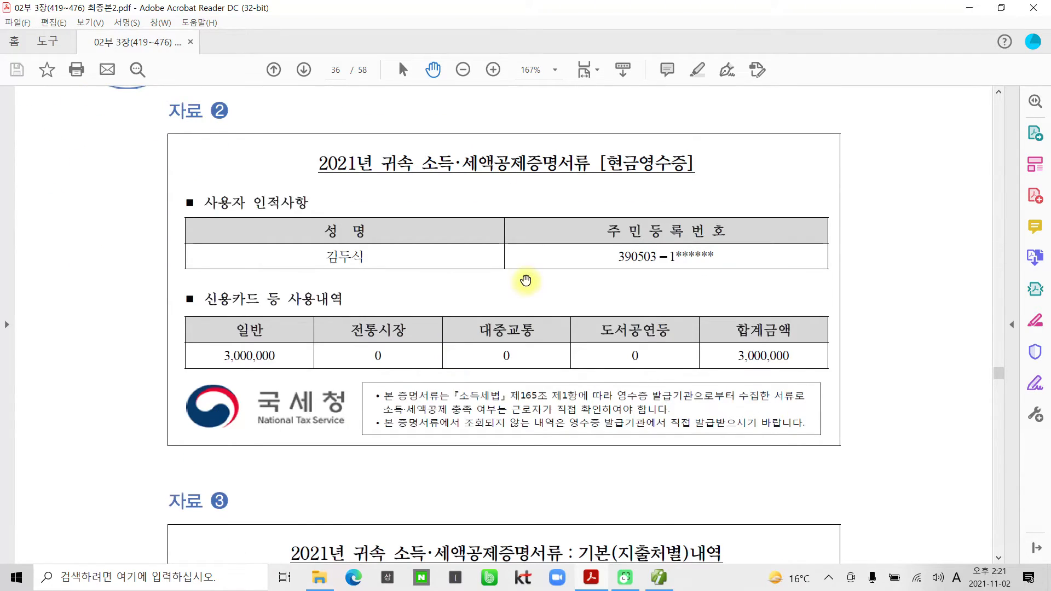
{"action": "left_click_drag", "start_coordinate": [599, 141], "coordinate": [720, 187]}
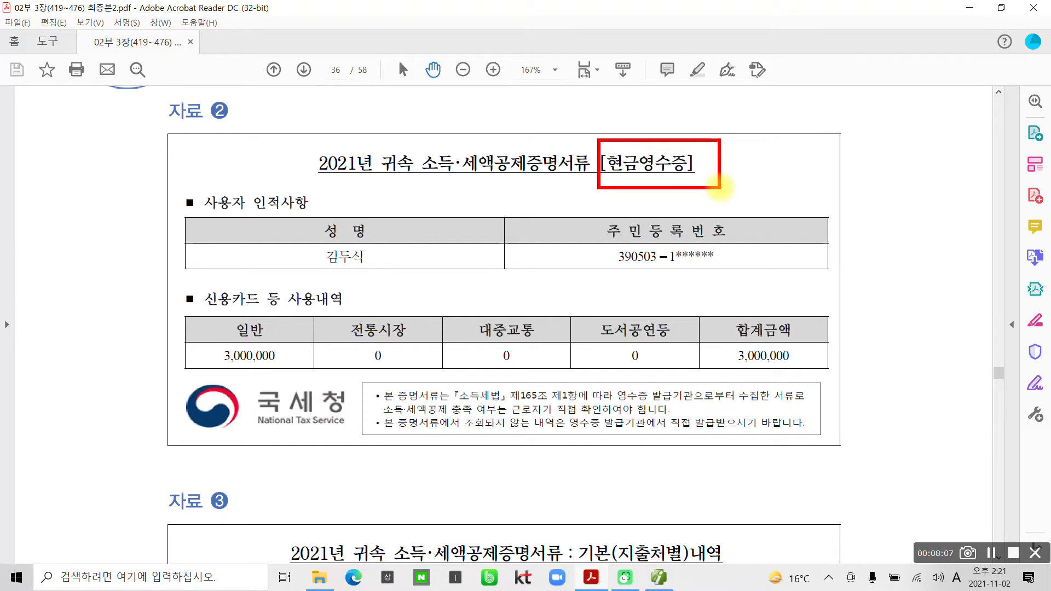
{"action": "mouse_move", "coordinate": [374, 272]}
{"action": "left_mouse_down"}
{"action": "mouse_move", "coordinate": [306, 218]}
{"action": "mouse_move", "coordinate": [361, 308]}
{"action": "left_mouse_up"}
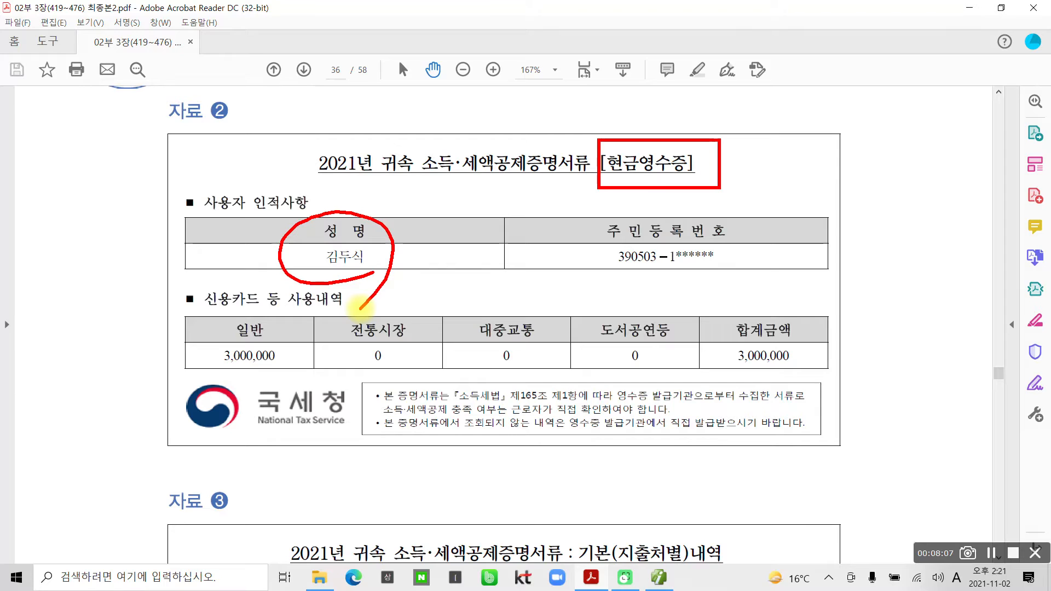
{"action": "left_click_drag", "start_coordinate": [582, 273], "coordinate": [669, 278]}
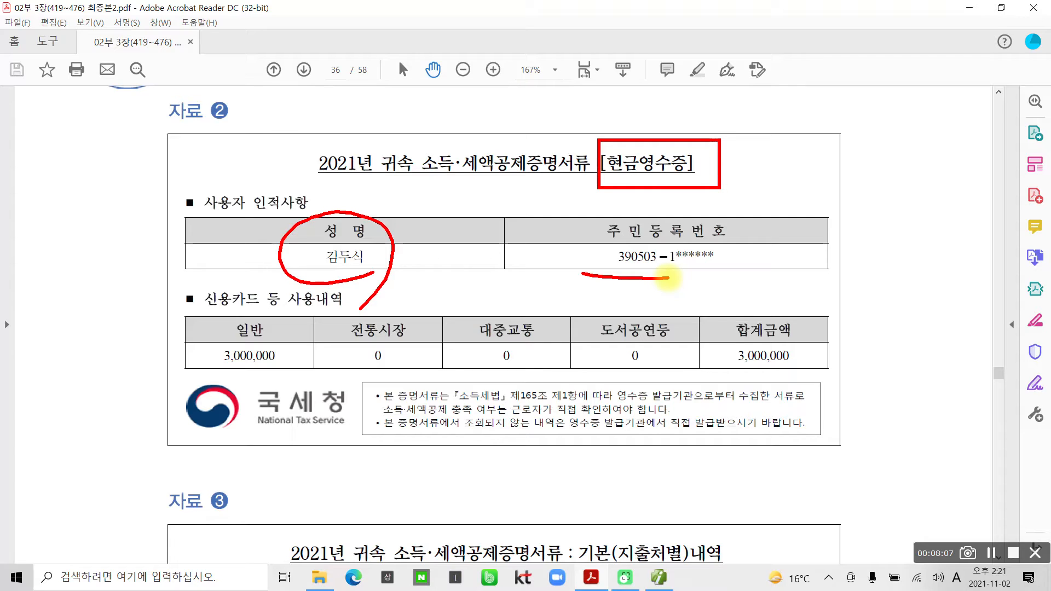
{"action": "key", "text": "Escape"}
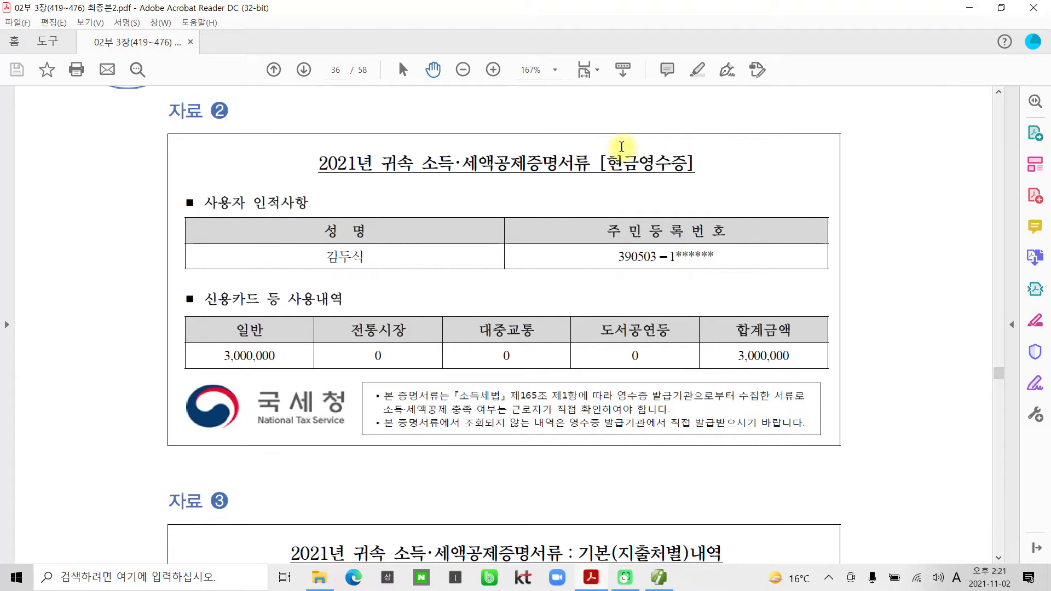
{"action": "left_click", "coordinate": [659, 577]}
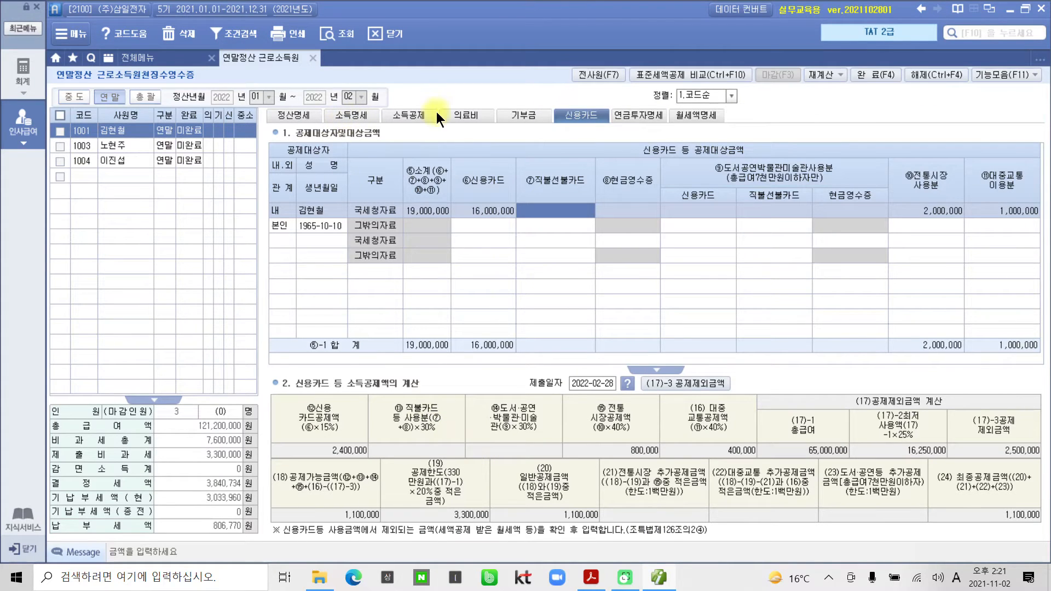
Review the 소득공제 dependents, marking row 3's 60세이상 category and row 5's 부 relationship.
{"action": "left_click", "coordinate": [412, 113]}
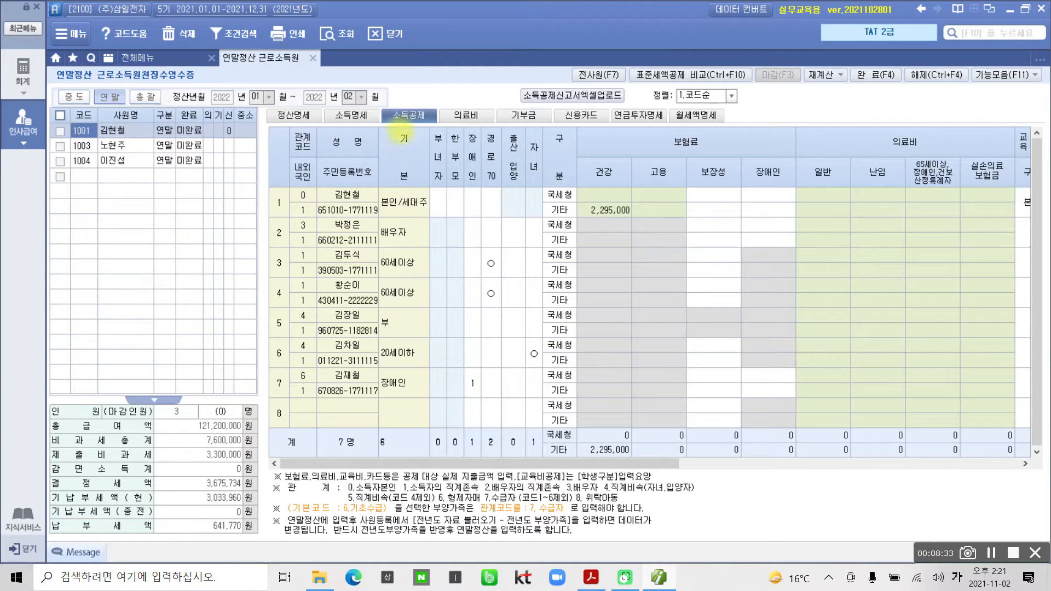
{"action": "left_click_drag", "start_coordinate": [385, 107], "coordinate": [436, 129]}
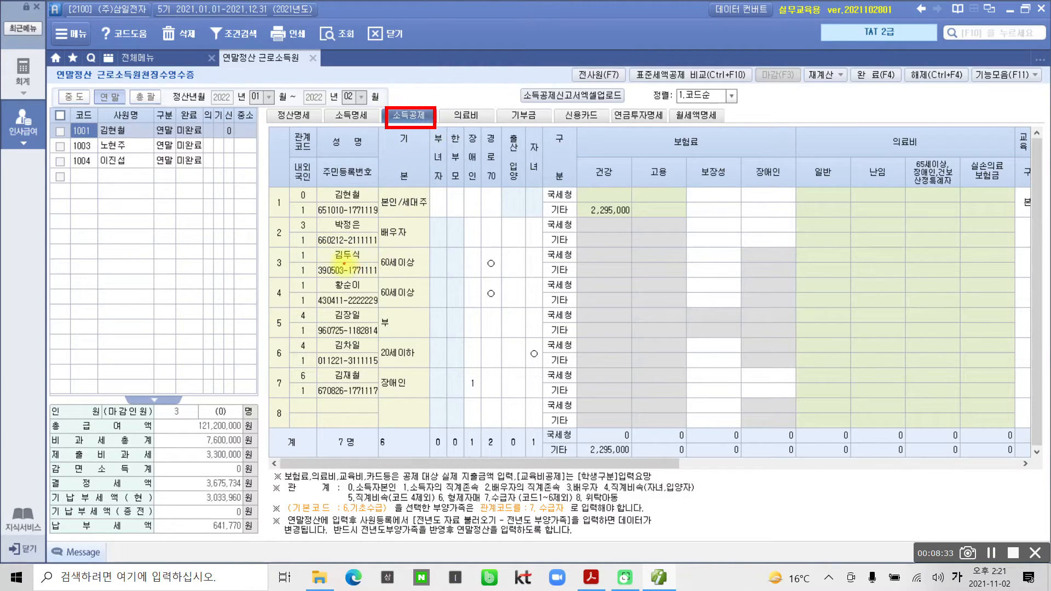
{"action": "left_click_drag", "start_coordinate": [266, 247], "coordinate": [438, 282]}
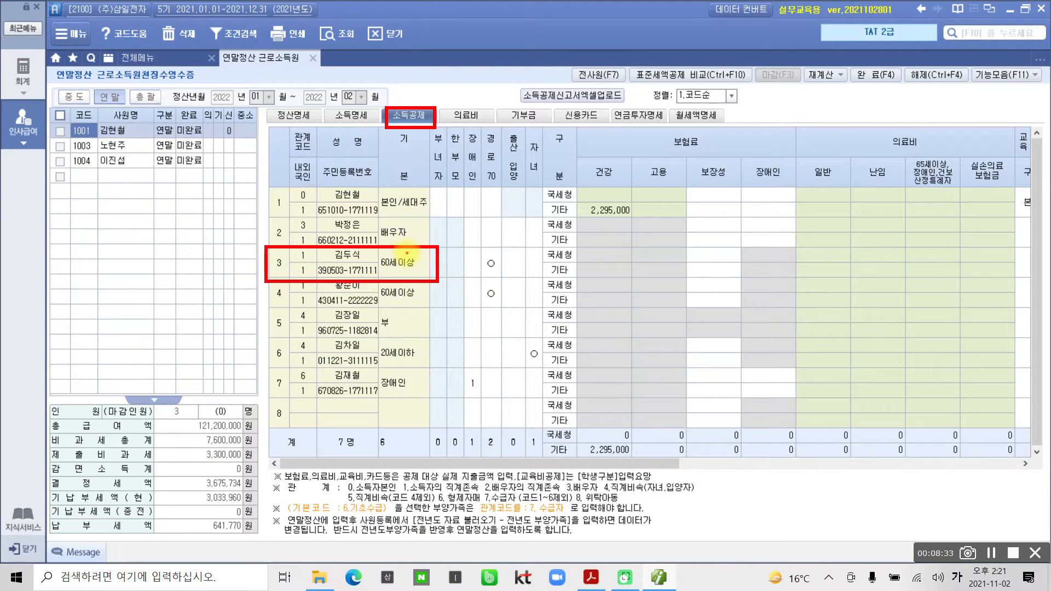
{"action": "left_click_drag", "start_coordinate": [407, 246], "coordinate": [417, 246]}
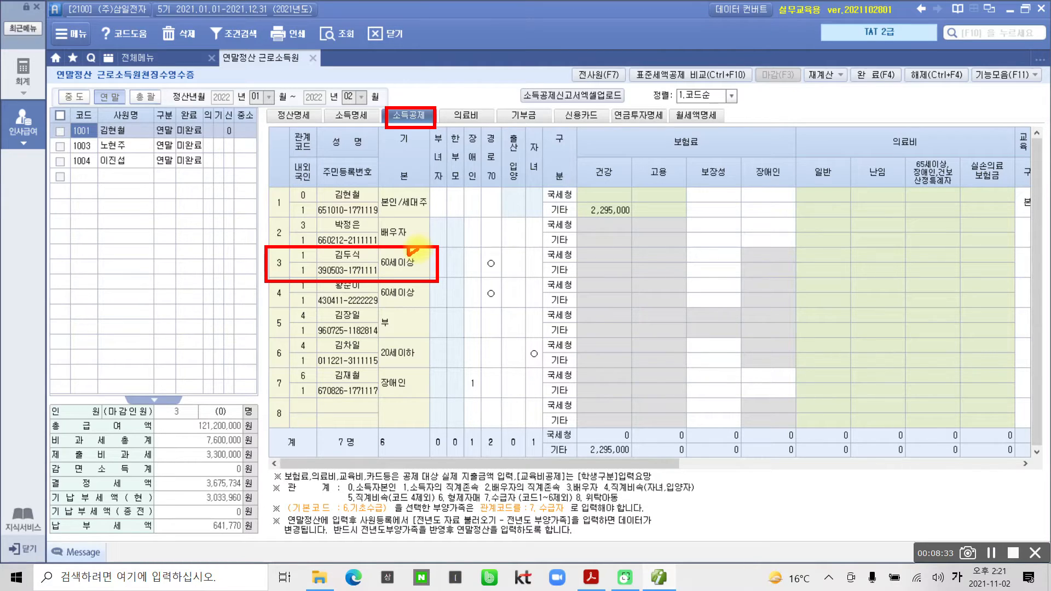
{"action": "mouse_move", "coordinate": [409, 316]}
{"action": "left_mouse_down"}
{"action": "mouse_move", "coordinate": [375, 333]}
{"action": "mouse_move", "coordinate": [396, 330]}
{"action": "left_mouse_up"}
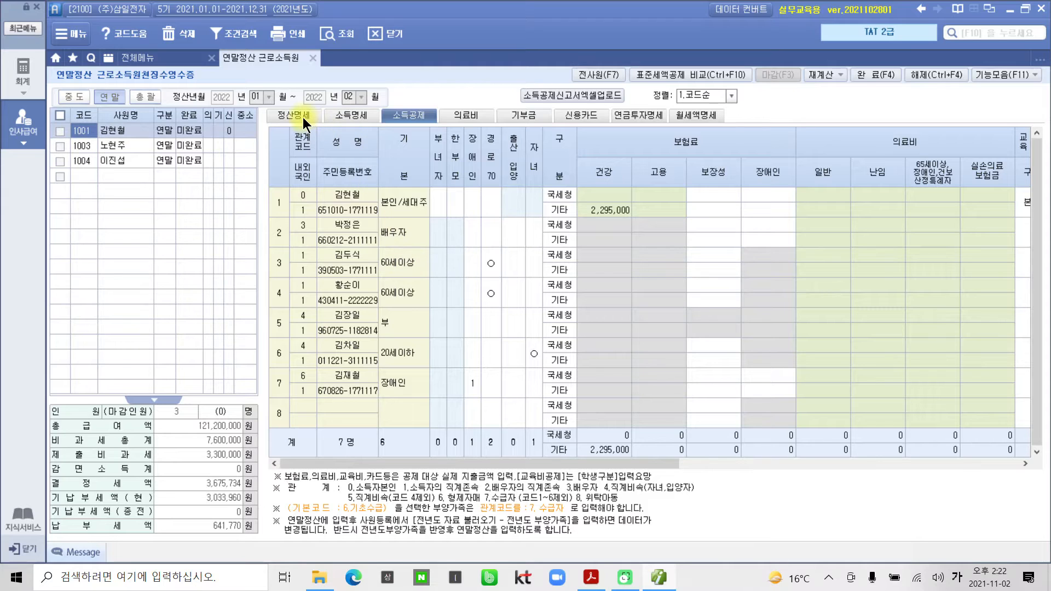
Add the employee's 직계존속 parent as a new row in the 신용카드 sheet.
{"action": "left_click", "coordinate": [597, 114]}
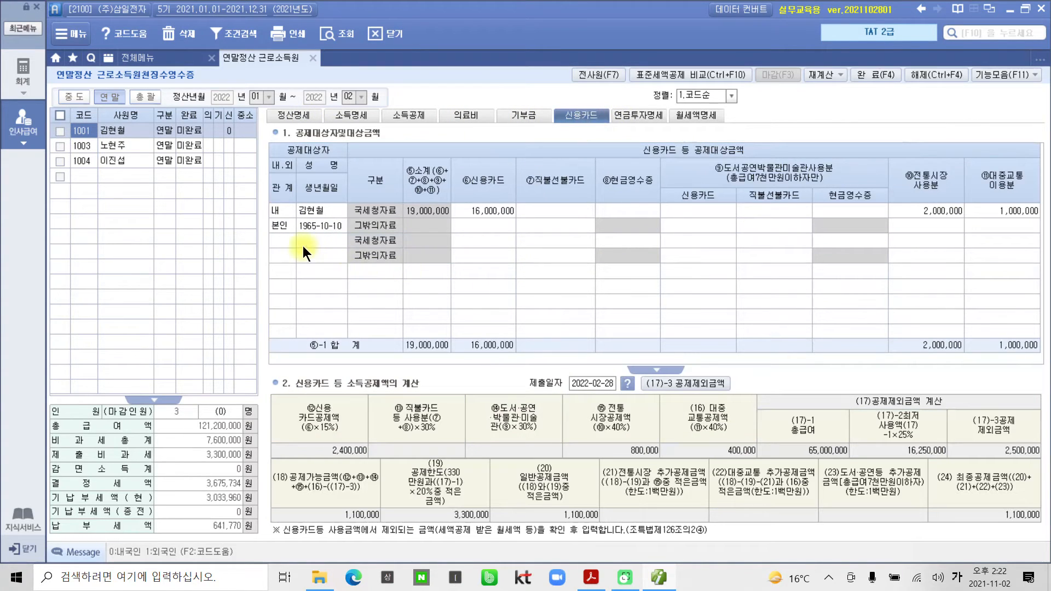
{"action": "left_click", "coordinate": [286, 241]}
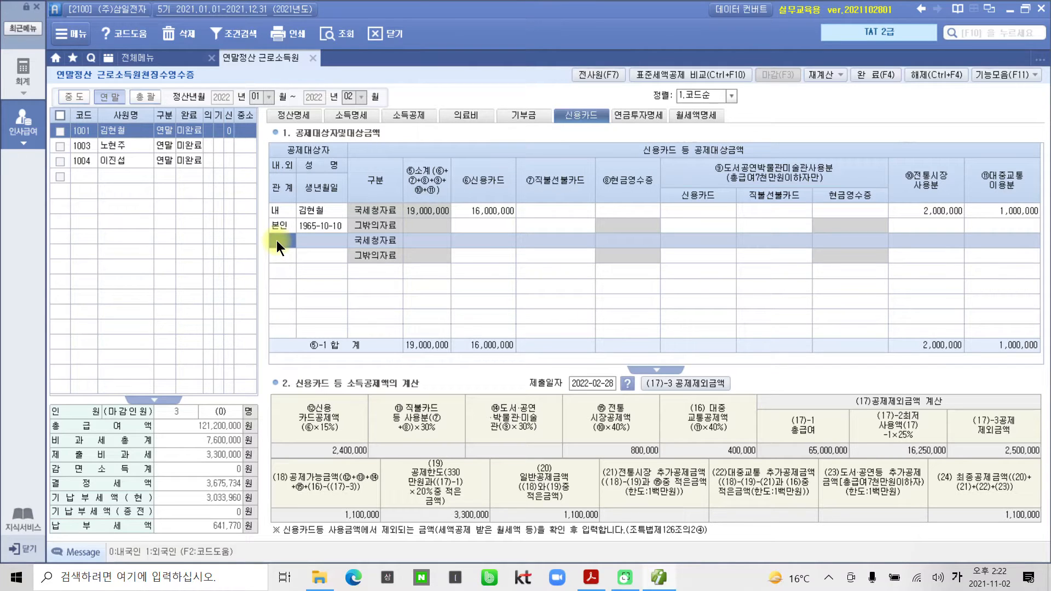
{"action": "key", "text": "F2"}
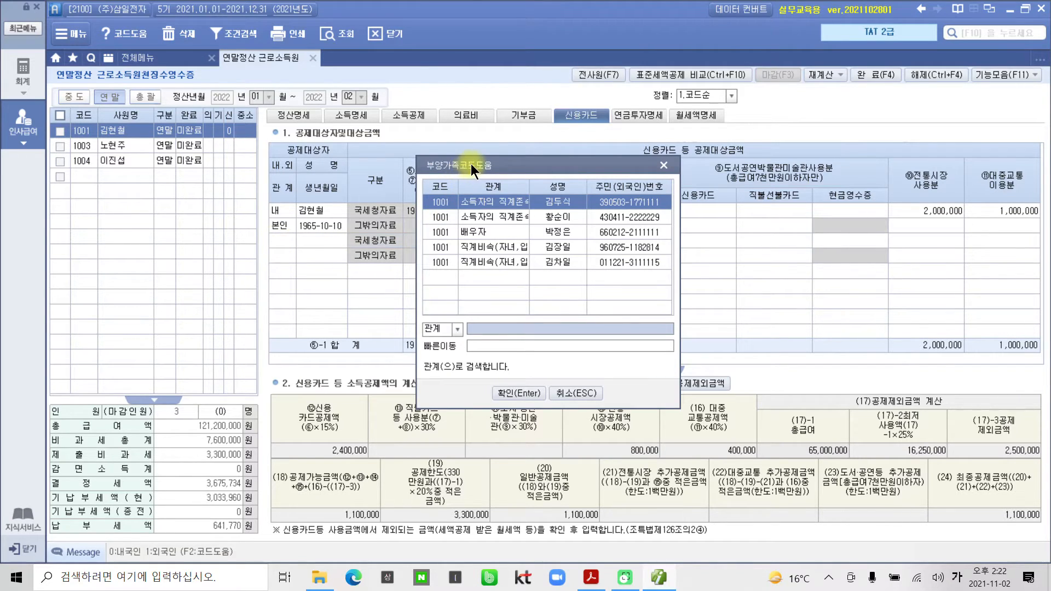
{"action": "left_click_drag", "start_coordinate": [471, 163], "coordinate": [434, 169]}
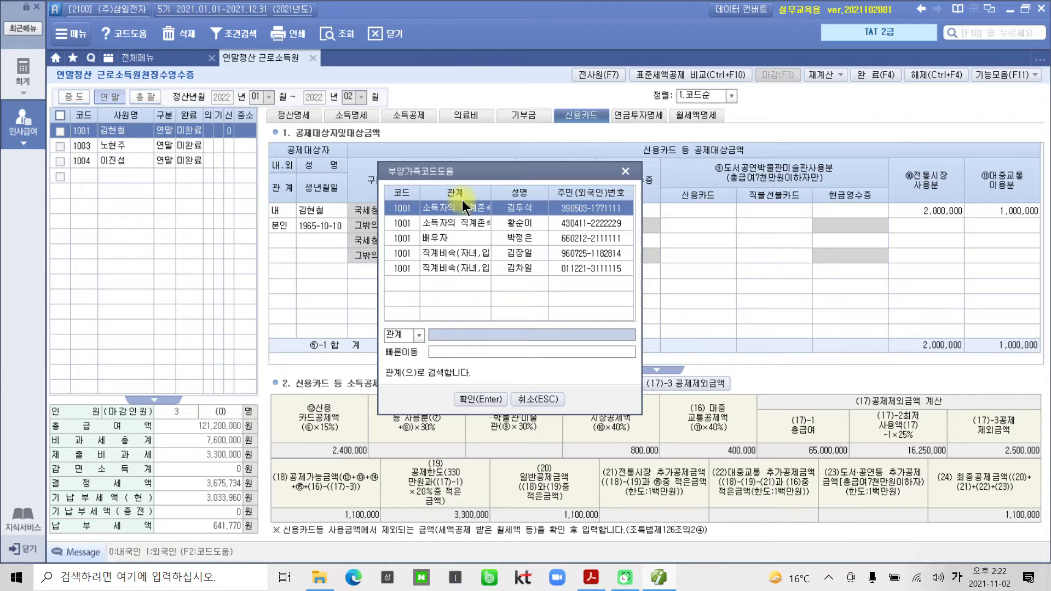
{"action": "left_click_drag", "start_coordinate": [418, 173], "coordinate": [476, 209]}
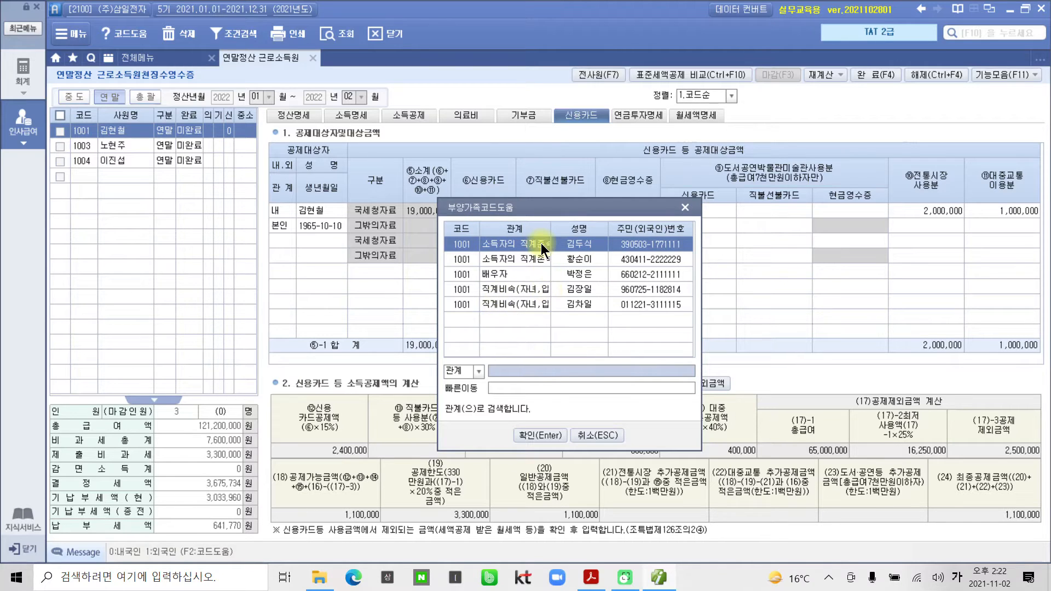
{"action": "left_click", "coordinate": [543, 432]}
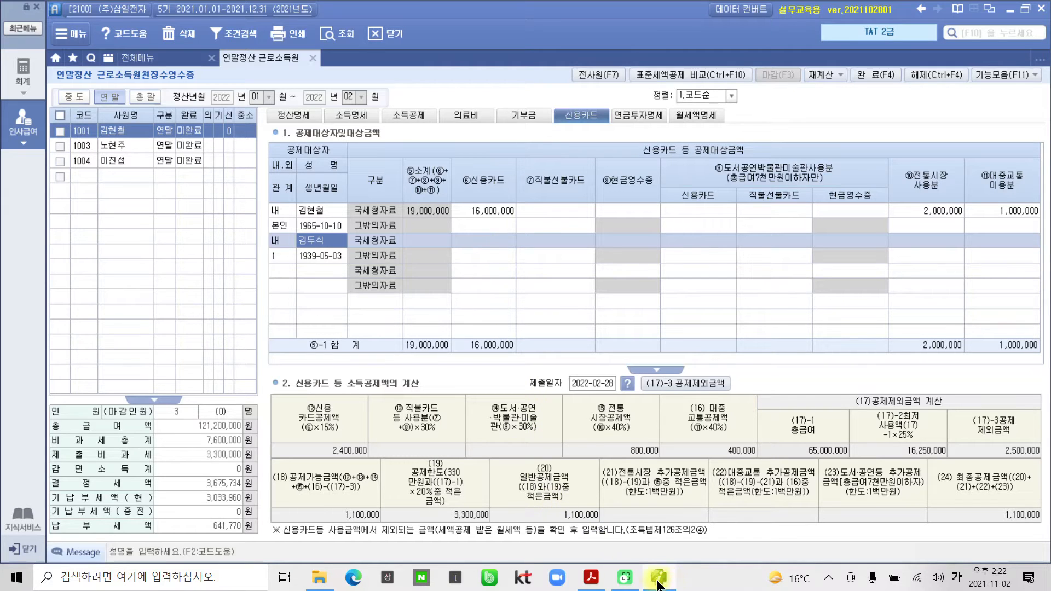
Record the parent's 3,000,000 under ⑧현금영수증 instead of credit card, raising the deduction to 2,025,000.
{"action": "left_click", "coordinate": [590, 577]}
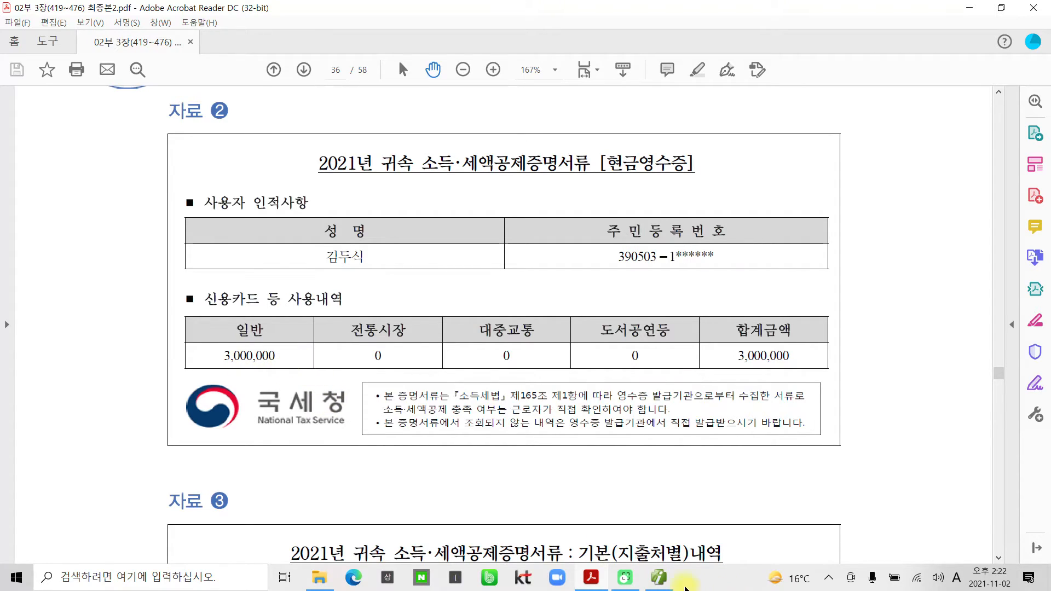
{"action": "left_click", "coordinate": [659, 576]}
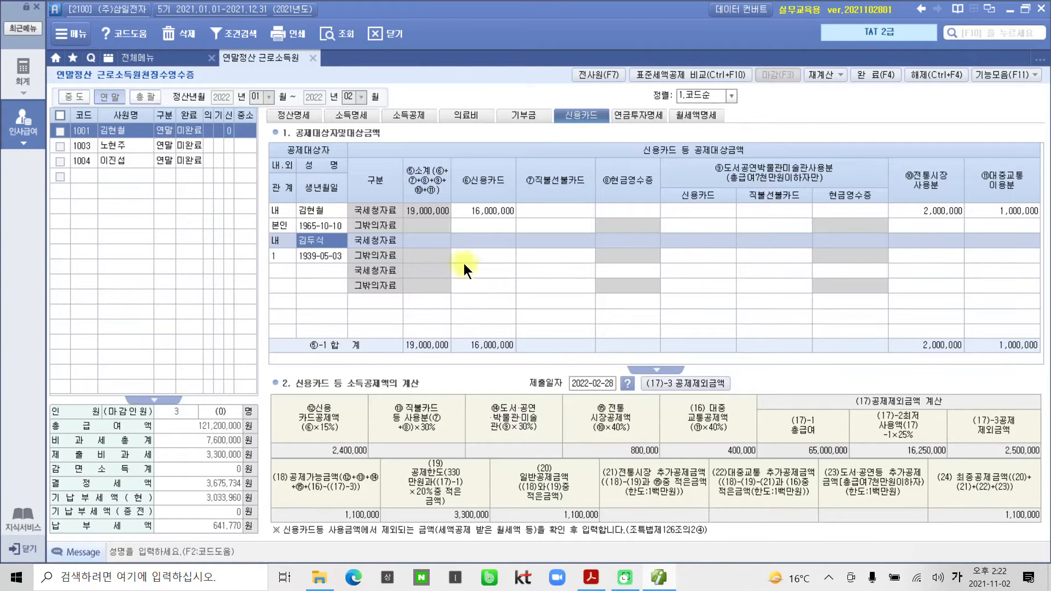
{"action": "left_click", "coordinate": [467, 240]}
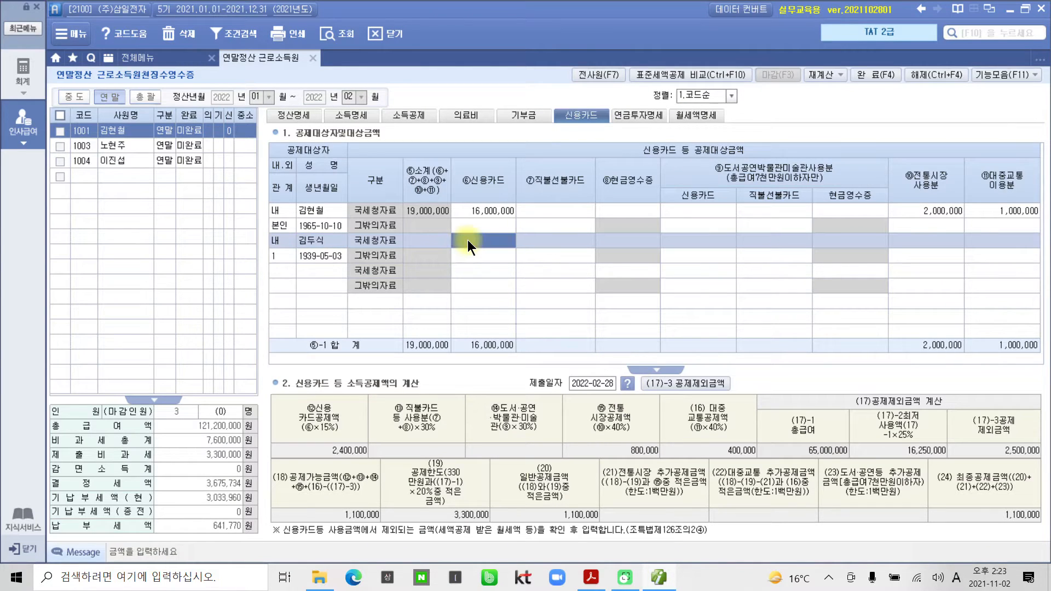
{"action": "type", "text": "3,000,000"}
{"action": "key", "text": "Return"}
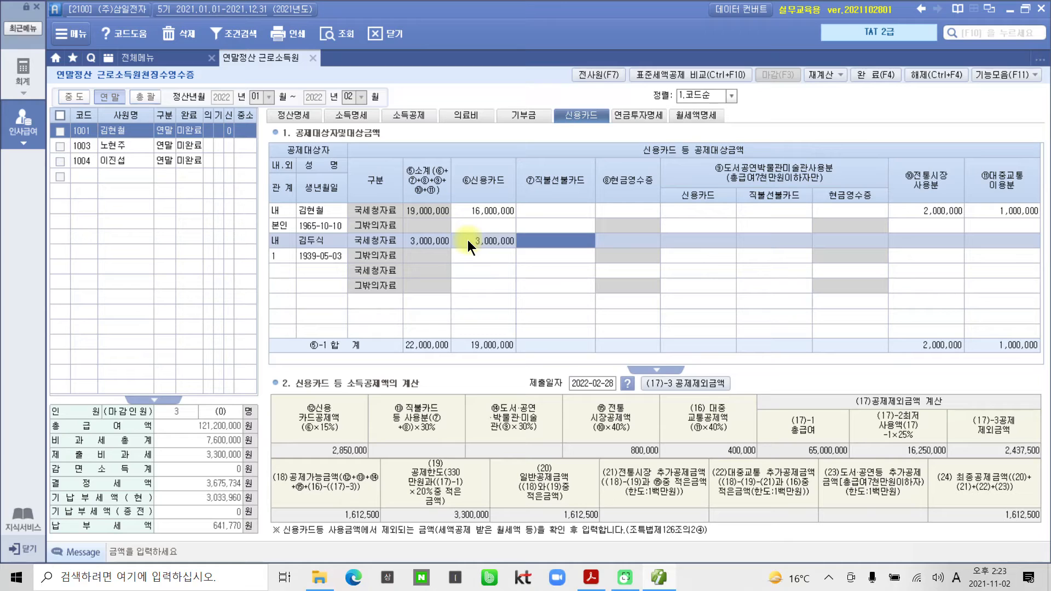
{"action": "left_click", "coordinate": [467, 239]}
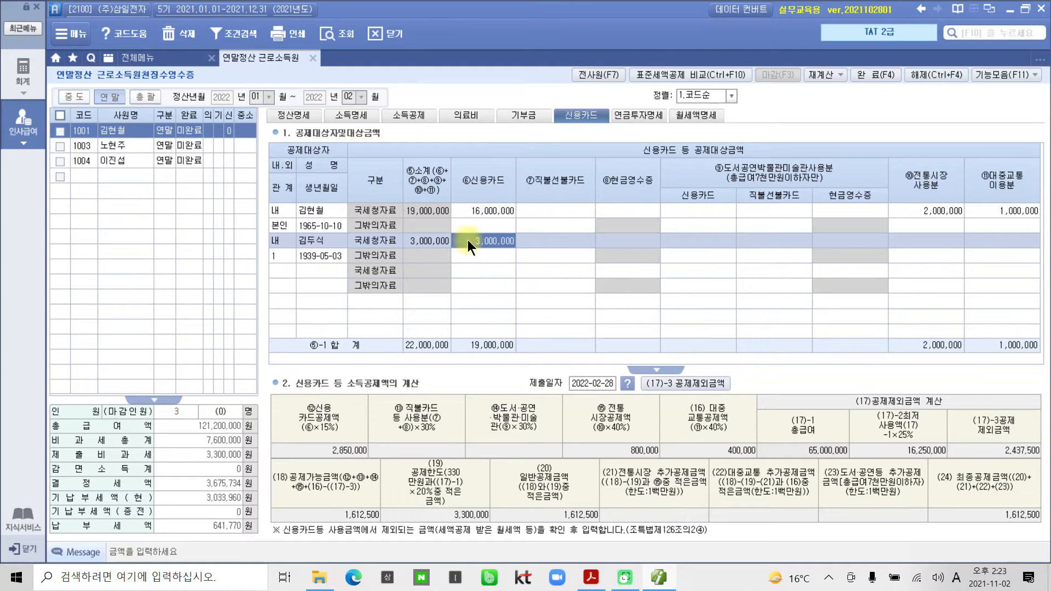
{"action": "key", "text": "Delete"}
{"action": "key", "text": "Return"}
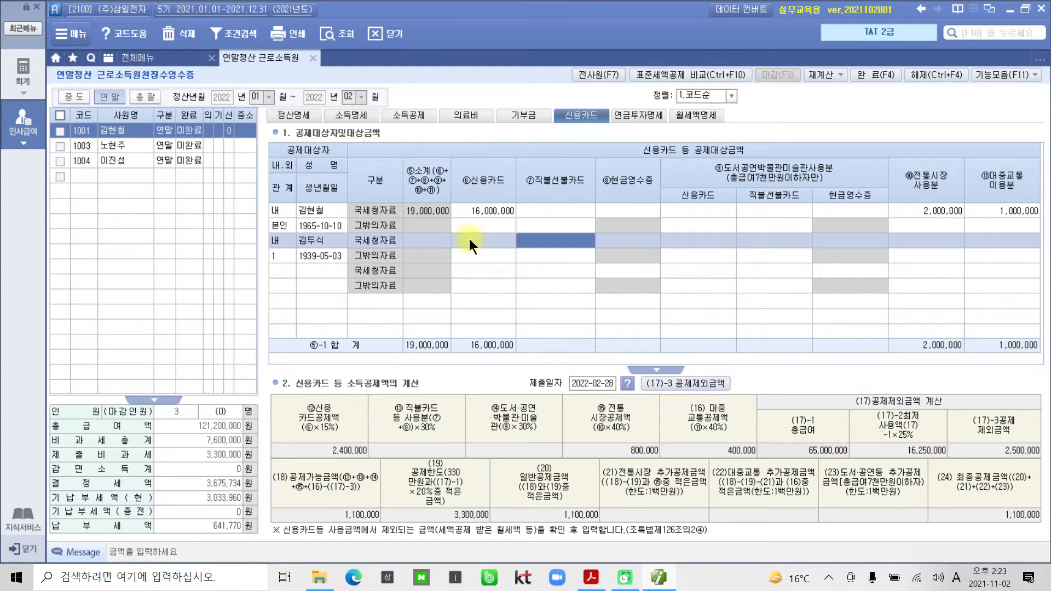
{"action": "left_click", "coordinate": [633, 239]}
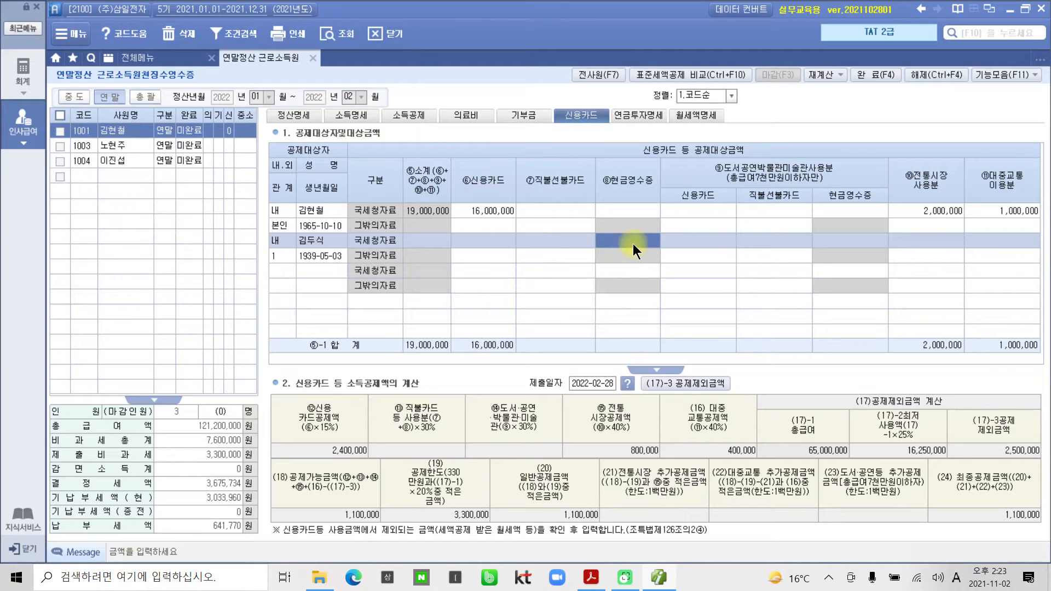
{"action": "type", "text": "3000"}
{"action": "key", "text": "Return"}
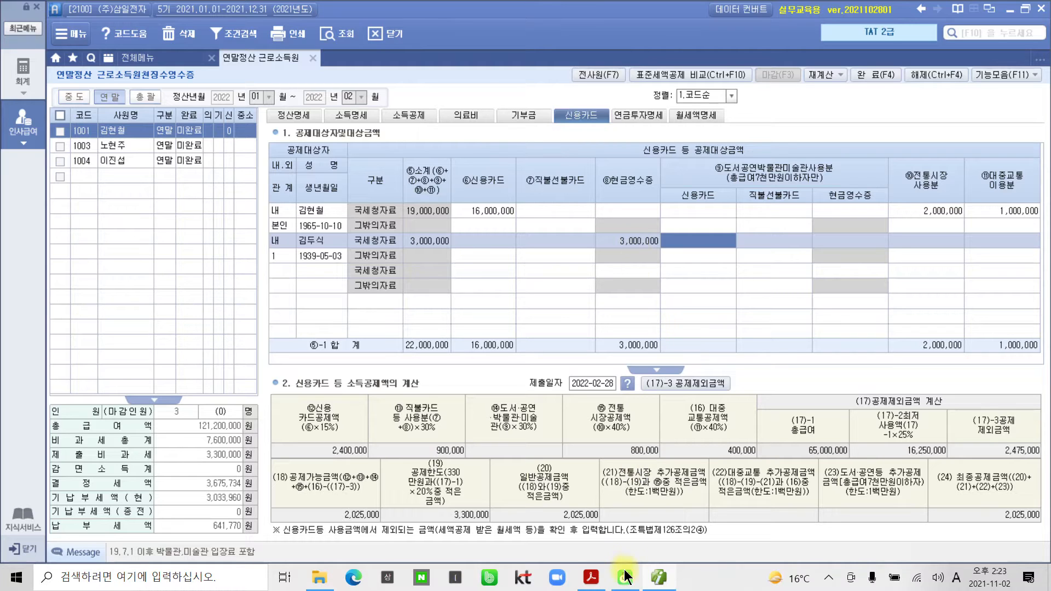
{"action": "left_click", "coordinate": [591, 577]}
{"action": "scroll", "coordinate": [523, 381], "scroll_direction": "down", "scroll_amount": 5}
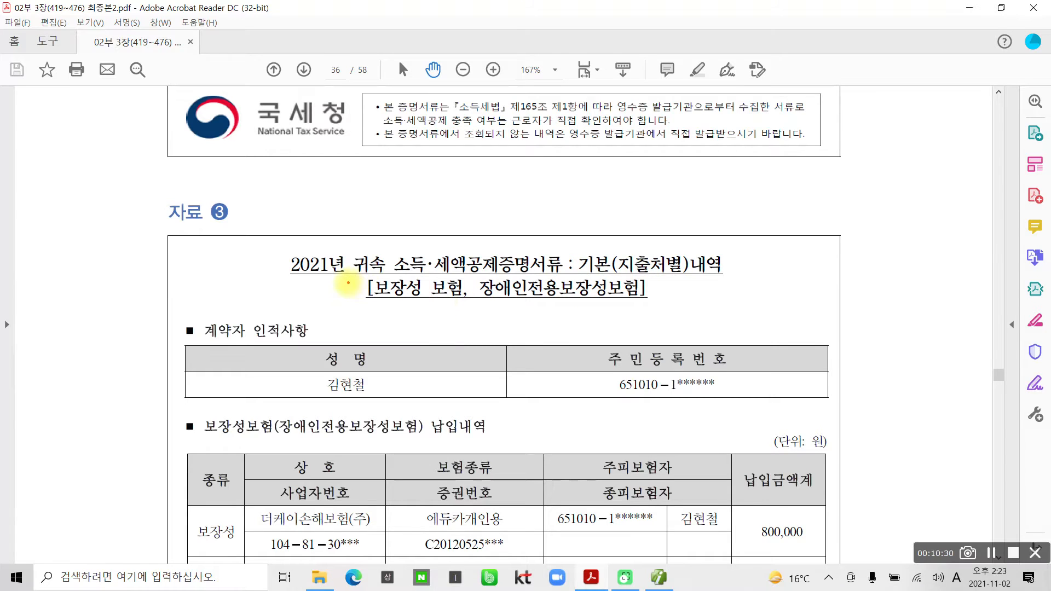
{"action": "mouse_move", "coordinate": [355, 274]}
{"action": "left_mouse_down"}
{"action": "mouse_move", "coordinate": [553, 317]}
{"action": "mouse_move", "coordinate": [680, 312]}
{"action": "left_mouse_up"}
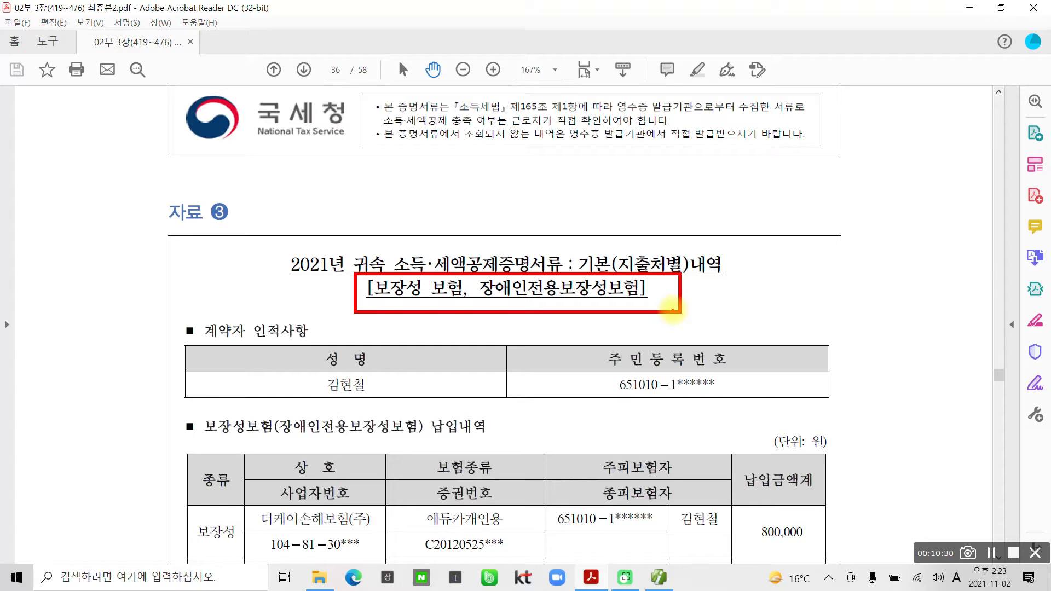
{"action": "left_click_drag", "start_coordinate": [387, 188], "coordinate": [393, 240]}
{"action": "mouse_move", "coordinate": [420, 180]}
{"action": "left_mouse_down"}
{"action": "mouse_move", "coordinate": [398, 224]}
{"action": "mouse_move", "coordinate": [441, 239]}
{"action": "left_mouse_up"}
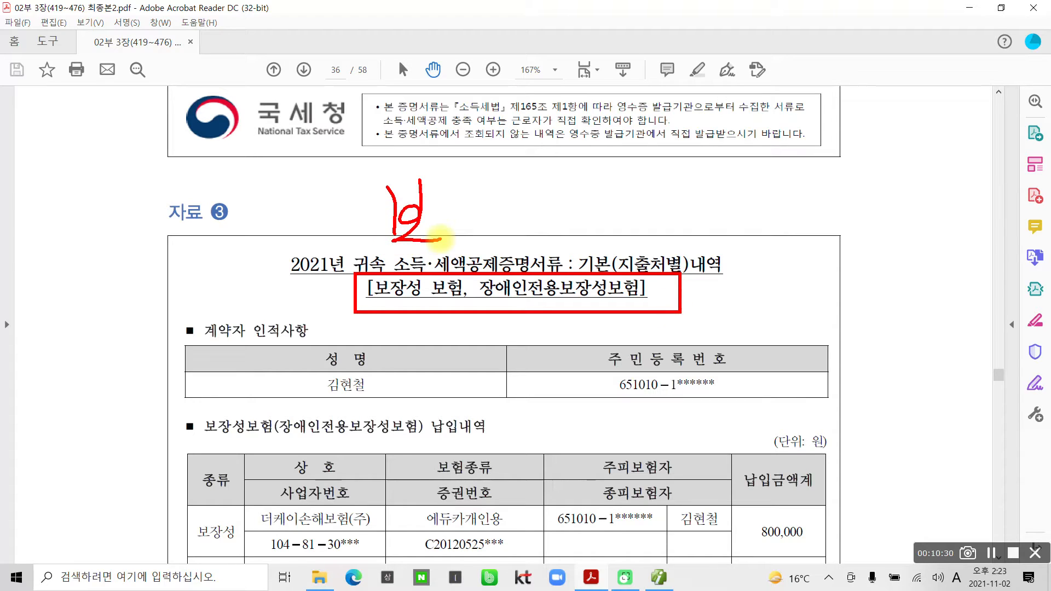
{"action": "left_click_drag", "start_coordinate": [452, 174], "coordinate": [462, 194]}
{"action": "mouse_move", "coordinate": [433, 207]}
{"action": "left_mouse_down"}
{"action": "mouse_move", "coordinate": [505, 188]}
{"action": "mouse_move", "coordinate": [497, 231]}
{"action": "left_mouse_up"}
{"action": "mouse_move", "coordinate": [472, 225]}
{"action": "left_mouse_down"}
{"action": "mouse_move", "coordinate": [481, 247]}
{"action": "mouse_move", "coordinate": [503, 254]}
{"action": "left_mouse_up"}
{"action": "mouse_move", "coordinate": [526, 183]}
{"action": "left_mouse_down"}
{"action": "mouse_move", "coordinate": [553, 204]}
{"action": "mouse_move", "coordinate": [542, 241]}
{"action": "mouse_move", "coordinate": [572, 237]}
{"action": "left_mouse_up"}
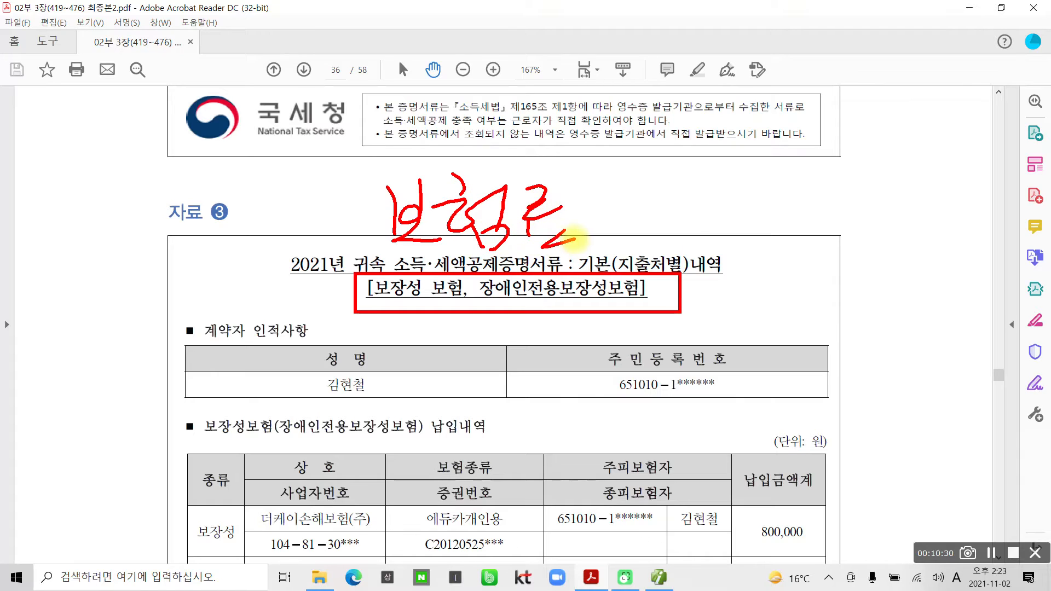
{"action": "left_click_drag", "start_coordinate": [679, 207], "coordinate": [680, 208]}
{"action": "left_click_drag", "start_coordinate": [758, 199], "coordinate": [761, 201]}
{"action": "mouse_move", "coordinate": [848, 200]}
{"action": "left_mouse_down"}
{"action": "mouse_move", "coordinate": [873, 211]}
{"action": "mouse_move", "coordinate": [848, 199]}
{"action": "left_mouse_up"}
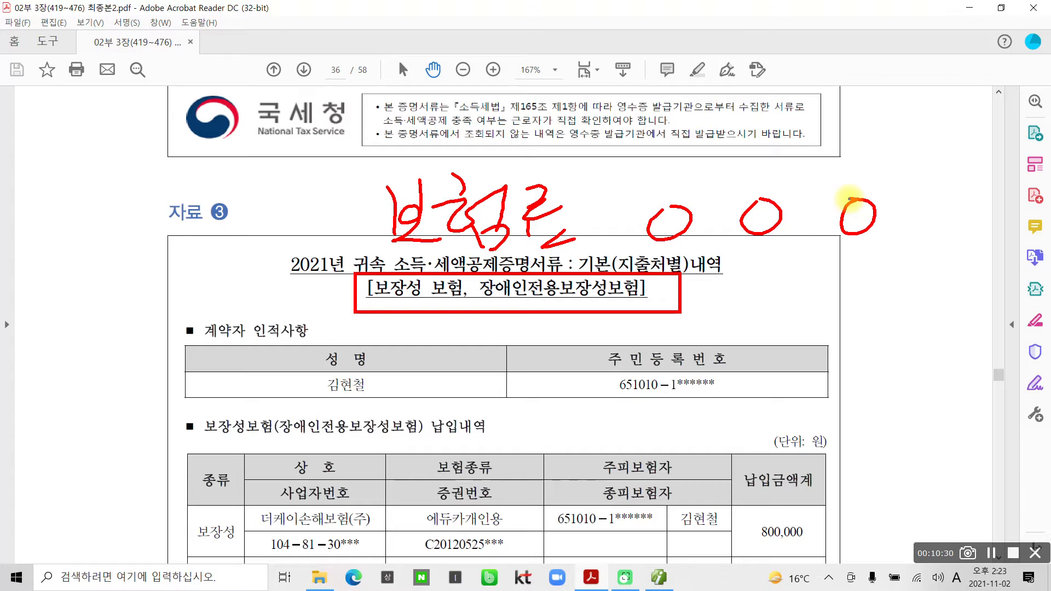
{"action": "key", "text": "b"}
{"action": "mouse_move", "coordinate": [618, 144]}
{"action": "left_mouse_down"}
{"action": "mouse_move", "coordinate": [649, 167]}
{"action": "mouse_move", "coordinate": [632, 187]}
{"action": "left_mouse_up"}
{"action": "left_click_drag", "start_coordinate": [657, 153], "coordinate": [677, 178]}
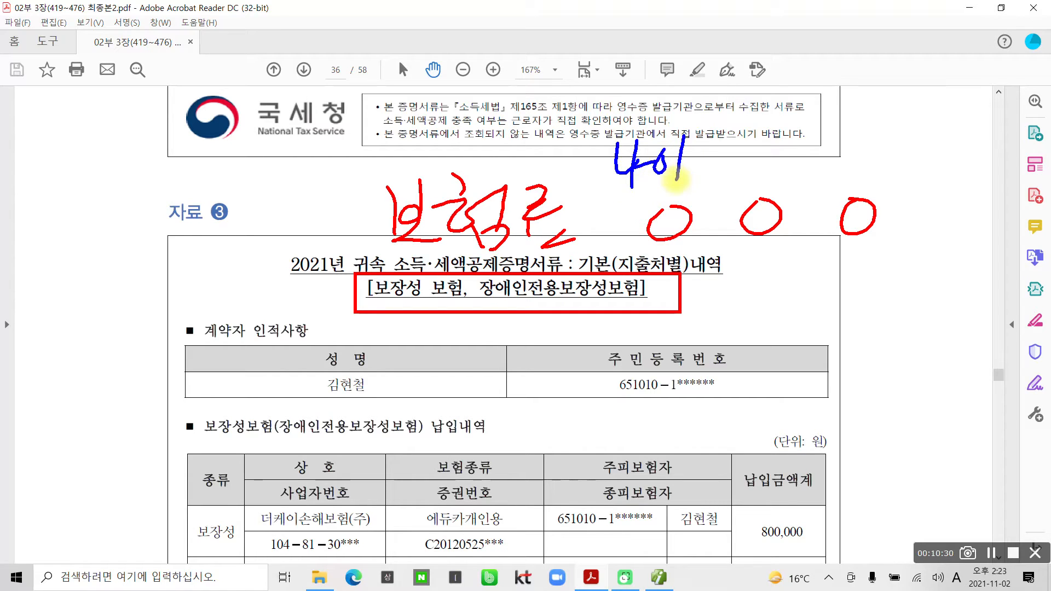
{"action": "left_click_drag", "start_coordinate": [747, 127], "coordinate": [729, 159]}
{"action": "mouse_move", "coordinate": [739, 143]}
{"action": "left_mouse_down"}
{"action": "mouse_move", "coordinate": [764, 159]}
{"action": "mouse_move", "coordinate": [741, 164]}
{"action": "left_mouse_up"}
{"action": "left_click_drag", "start_coordinate": [727, 171], "coordinate": [770, 165]}
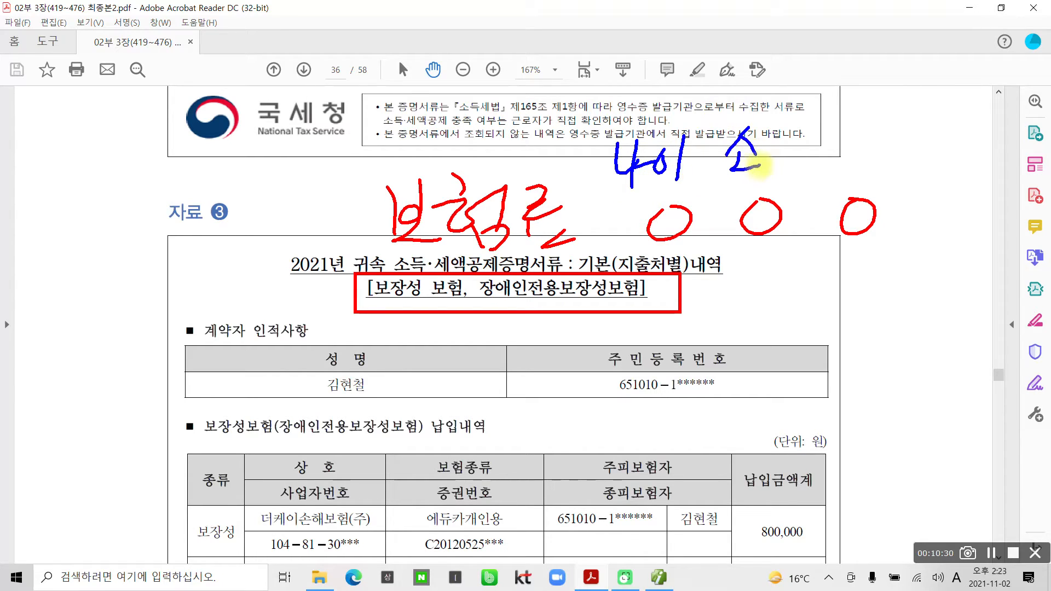
{"action": "mouse_move", "coordinate": [796, 121]}
{"action": "left_mouse_down"}
{"action": "mouse_move", "coordinate": [772, 136]}
{"action": "mouse_move", "coordinate": [798, 135]}
{"action": "left_mouse_up"}
{"action": "mouse_move", "coordinate": [761, 156]}
{"action": "left_mouse_down"}
{"action": "mouse_move", "coordinate": [802, 149]}
{"action": "mouse_move", "coordinate": [803, 169]}
{"action": "left_mouse_up"}
{"action": "left_click_drag", "start_coordinate": [793, 172], "coordinate": [793, 183]}
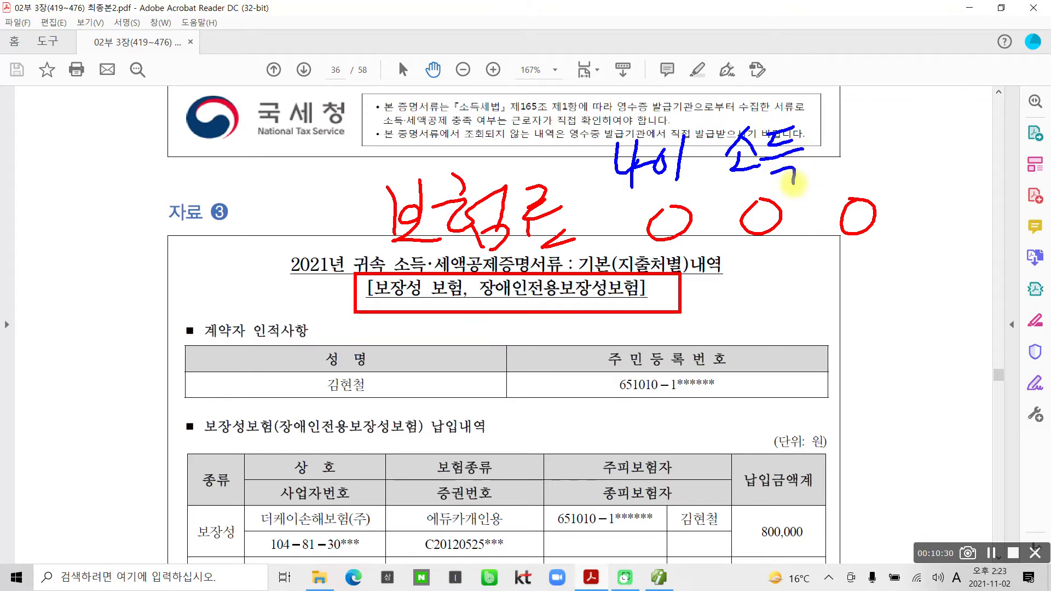
{"action": "left_click_drag", "start_coordinate": [846, 137], "coordinate": [860, 166]}
{"action": "left_click_drag", "start_coordinate": [882, 123], "coordinate": [880, 180]}
{"action": "mouse_move", "coordinate": [897, 137]}
{"action": "left_mouse_down"}
{"action": "mouse_move", "coordinate": [918, 135]}
{"action": "mouse_move", "coordinate": [914, 161]}
{"action": "left_mouse_up"}
{"action": "mouse_move", "coordinate": [936, 123]}
{"action": "left_mouse_down"}
{"action": "mouse_move", "coordinate": [934, 165]}
{"action": "mouse_move", "coordinate": [955, 134]}
{"action": "left_mouse_up"}
{"action": "left_click_drag", "start_coordinate": [921, 148], "coordinate": [944, 164]}
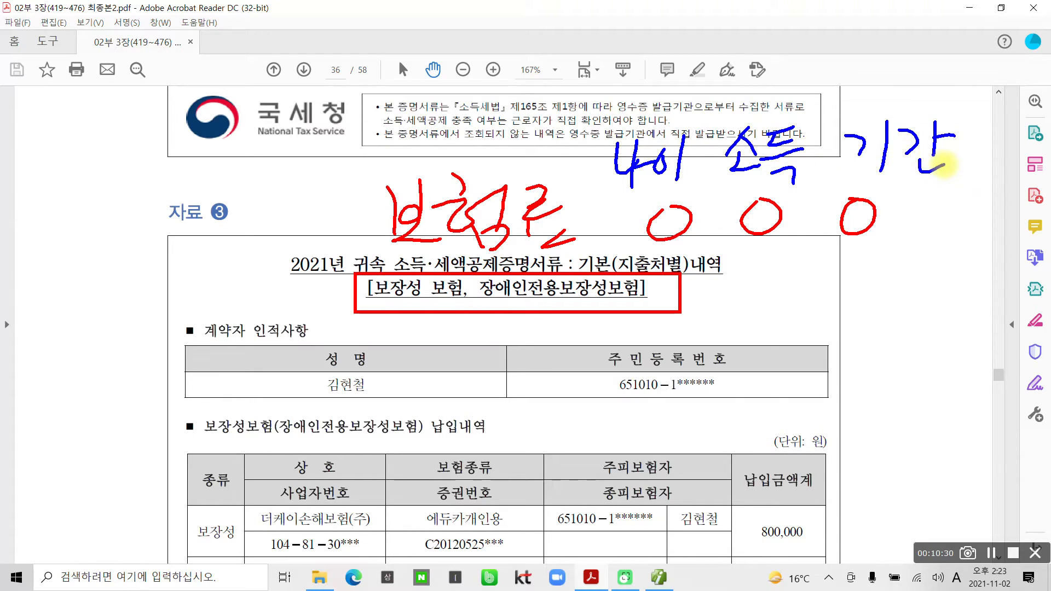
{"action": "mouse_move", "coordinate": [676, 170]}
{"action": "left_mouse_down"}
{"action": "mouse_move", "coordinate": [630, 196]}
{"action": "mouse_move", "coordinate": [681, 181]}
{"action": "mouse_move", "coordinate": [687, 165]}
{"action": "left_mouse_up"}
{"action": "mouse_move", "coordinate": [767, 189]}
{"action": "left_mouse_down"}
{"action": "mouse_move", "coordinate": [766, 106]}
{"action": "mouse_move", "coordinate": [794, 181]}
{"action": "left_mouse_up"}
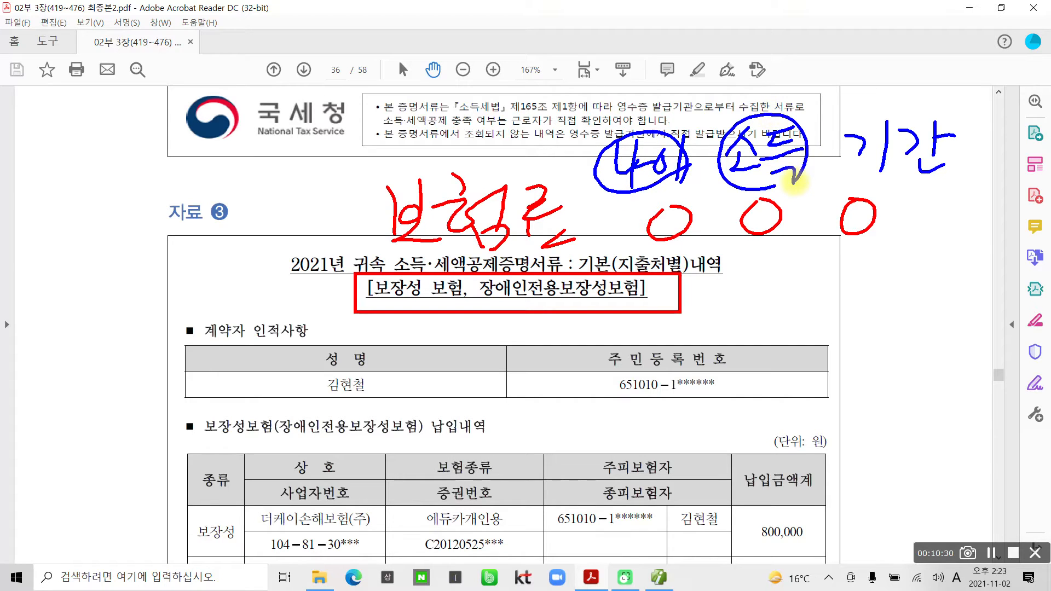
{"action": "left_click_drag", "start_coordinate": [934, 183], "coordinate": [924, 189]}
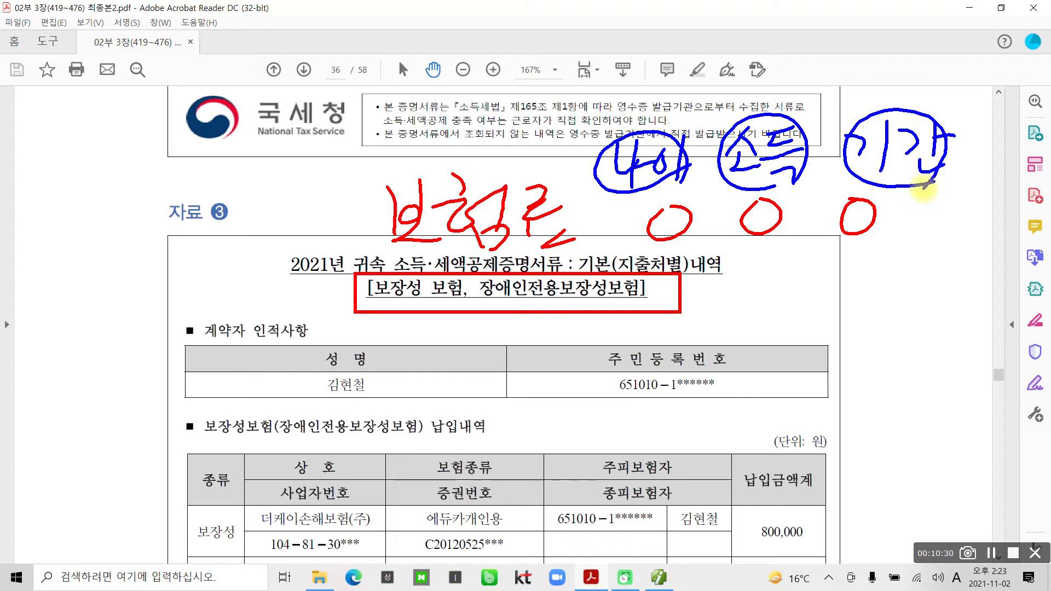
{"action": "key", "text": "Escape"}
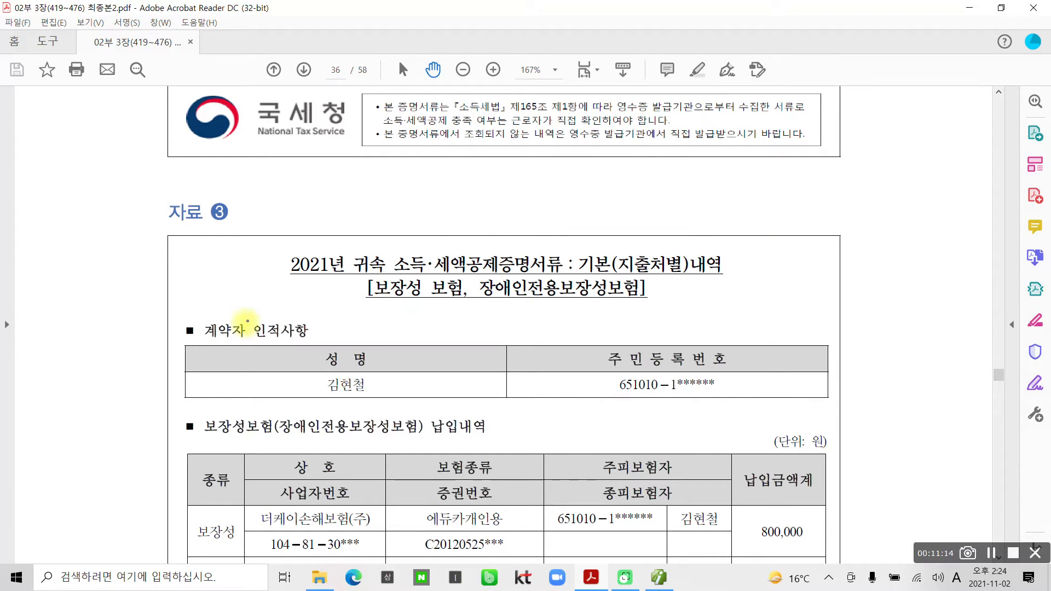
{"action": "left_click_drag", "start_coordinate": [175, 316], "coordinate": [415, 399]}
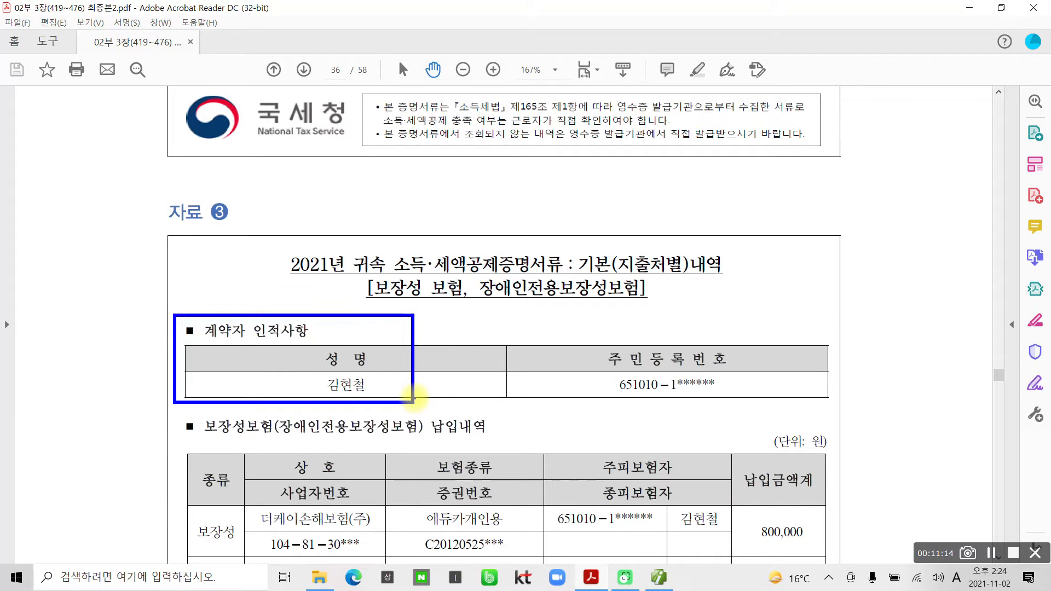
{"action": "mouse_move", "coordinate": [329, 366]}
{"action": "left_mouse_down"}
{"action": "mouse_move", "coordinate": [304, 383]}
{"action": "mouse_move", "coordinate": [364, 416]}
{"action": "left_mouse_up"}
{"action": "mouse_move", "coordinate": [446, 334]}
{"action": "left_mouse_down"}
{"action": "mouse_move", "coordinate": [419, 361]}
{"action": "mouse_move", "coordinate": [453, 353]}
{"action": "left_mouse_up"}
{"action": "mouse_move", "coordinate": [454, 315]}
{"action": "left_mouse_down"}
{"action": "mouse_move", "coordinate": [490, 318]}
{"action": "mouse_move", "coordinate": [499, 350]}
{"action": "mouse_move", "coordinate": [555, 312]}
{"action": "left_mouse_up"}
{"action": "key", "text": "Escape"}
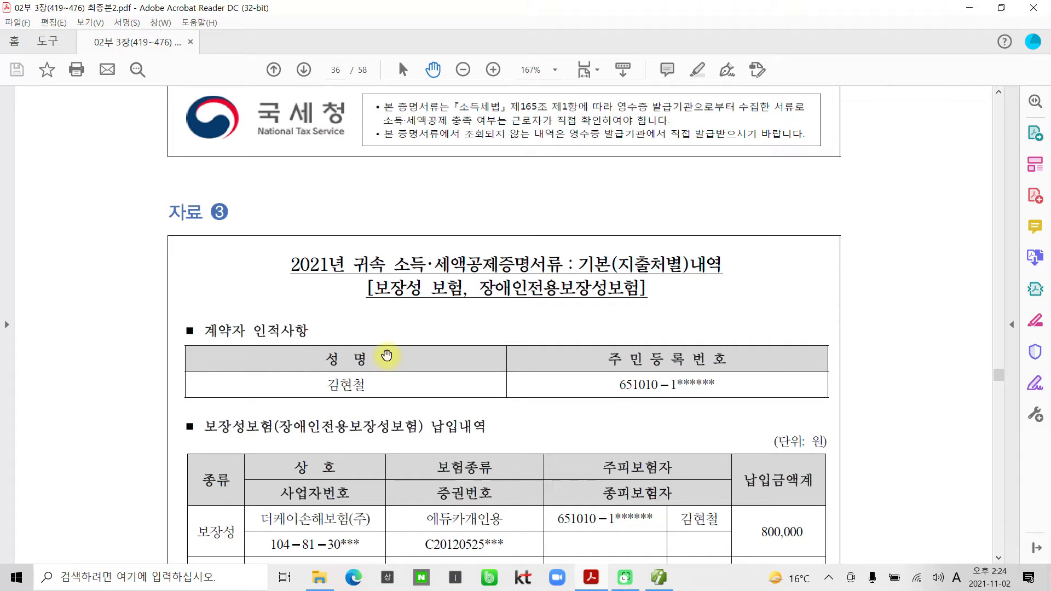
{"action": "scroll", "coordinate": [359, 359], "scroll_direction": "down", "scroll_amount": 2}
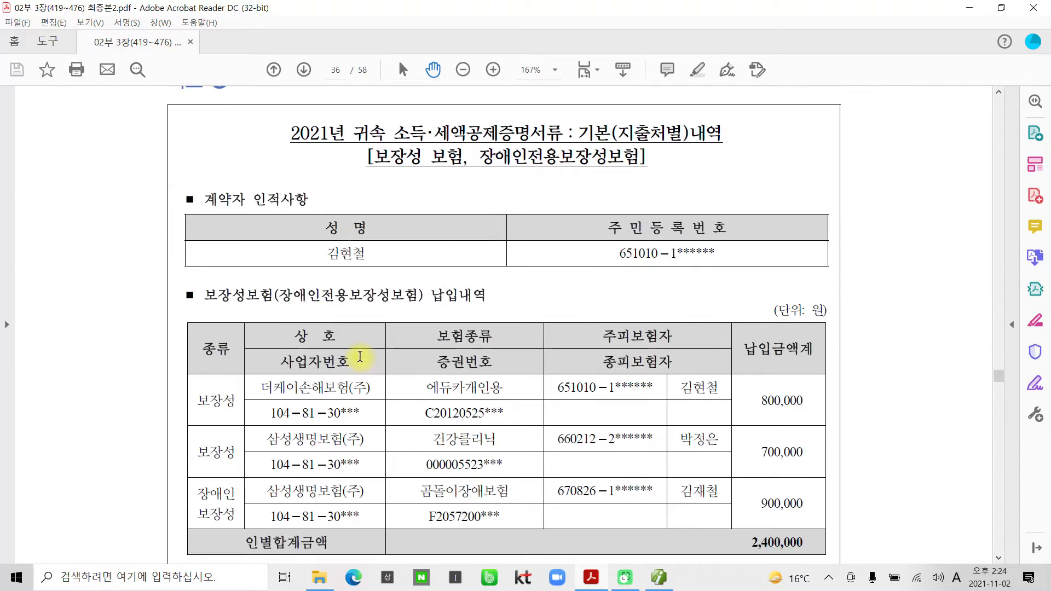
{"action": "scroll", "coordinate": [477, 359], "scroll_direction": "down", "scroll_amount": 1}
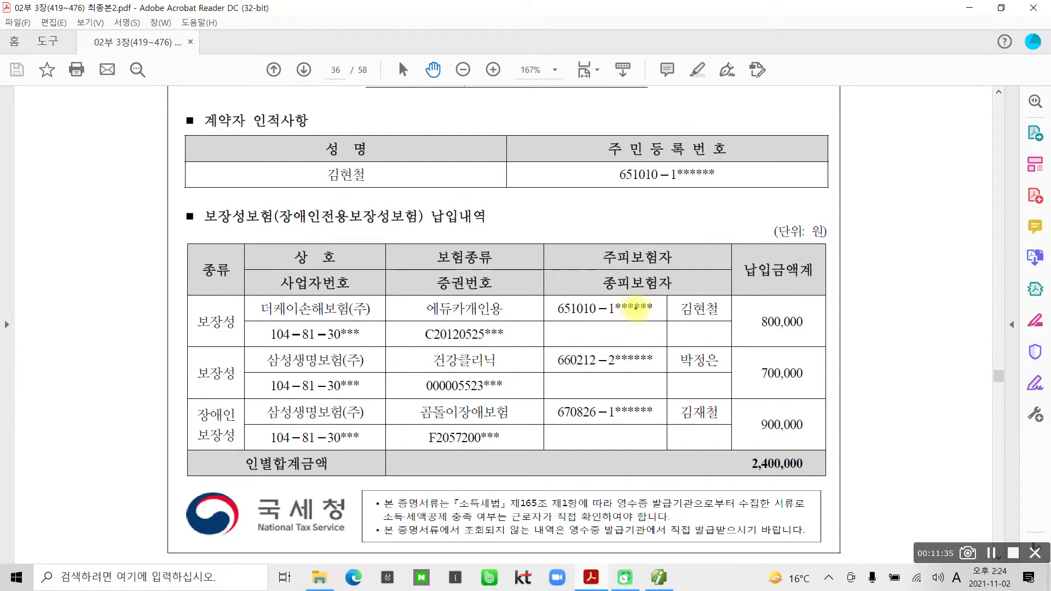
{"action": "mouse_move", "coordinate": [673, 291]}
{"action": "left_mouse_down"}
{"action": "mouse_move", "coordinate": [712, 327]}
{"action": "mouse_move", "coordinate": [732, 320]}
{"action": "left_mouse_up"}
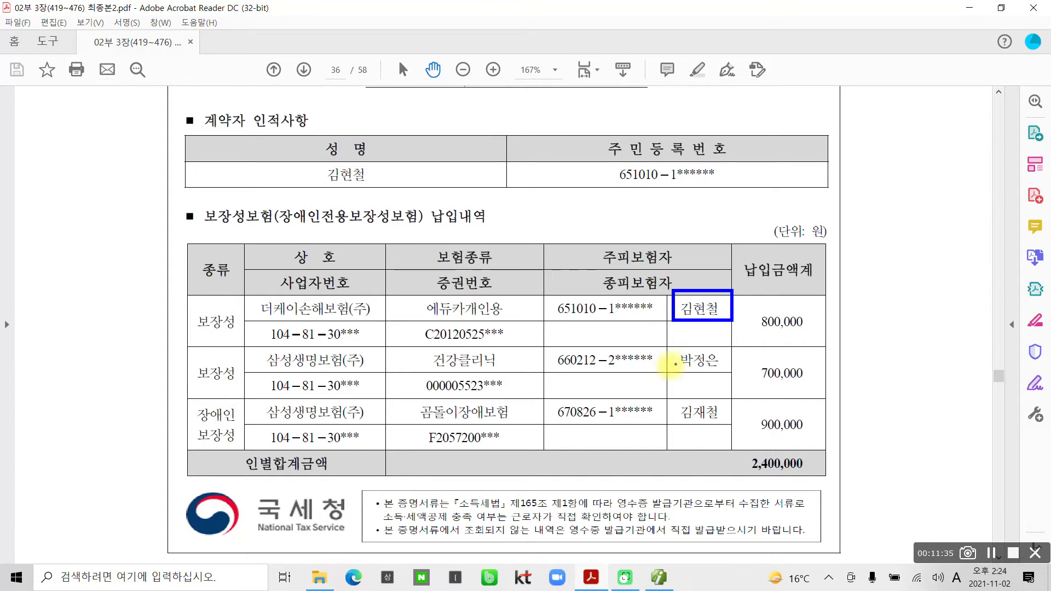
{"action": "left_click_drag", "start_coordinate": [664, 372], "coordinate": [726, 375]}
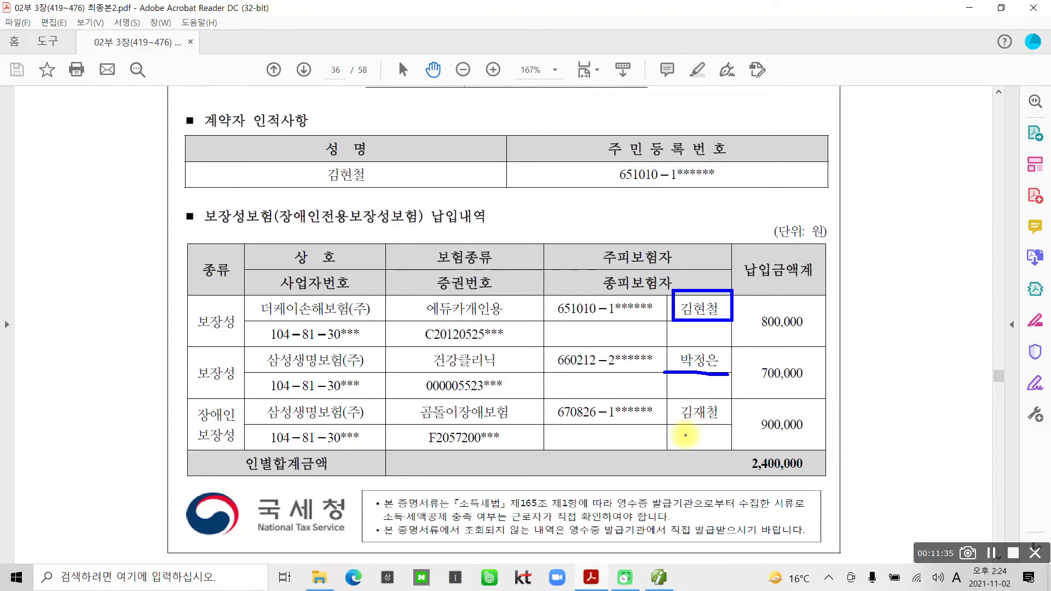
{"action": "left_click_drag", "start_coordinate": [676, 431], "coordinate": [749, 429]}
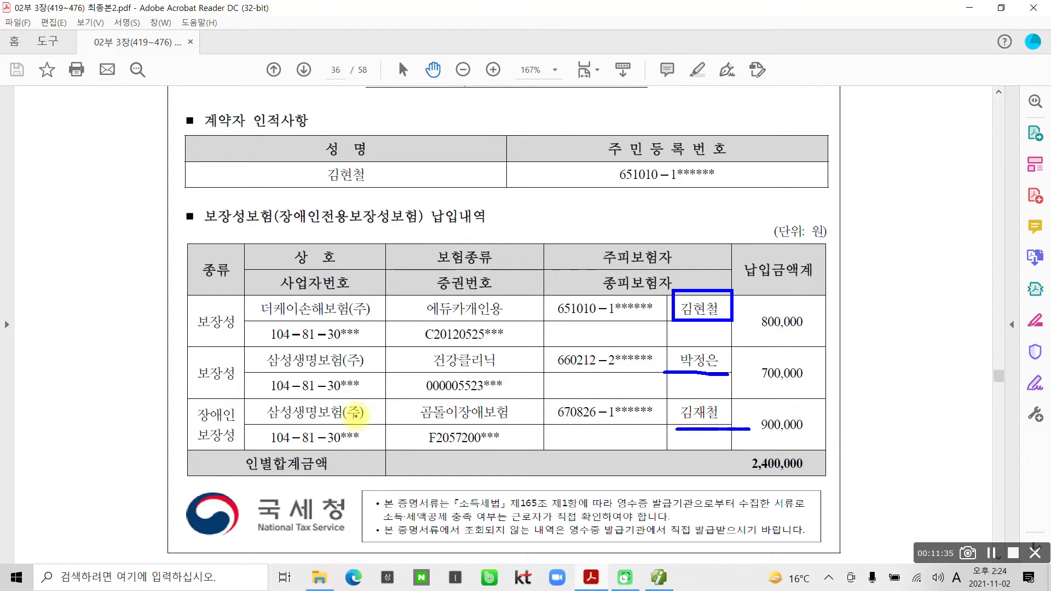
{"action": "mouse_move", "coordinate": [210, 463]}
{"action": "left_mouse_down"}
{"action": "mouse_move", "coordinate": [169, 298]}
{"action": "mouse_move", "coordinate": [227, 475]}
{"action": "mouse_move", "coordinate": [207, 476]}
{"action": "left_mouse_up"}
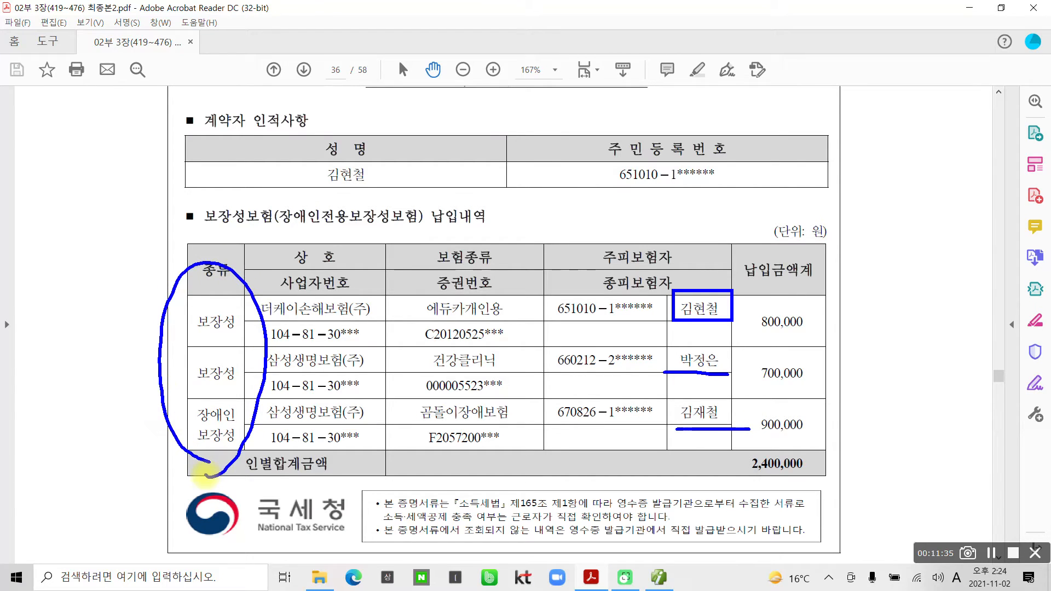
{"action": "left_click_drag", "start_coordinate": [144, 255], "coordinate": [127, 286]}
{"action": "mouse_move", "coordinate": [147, 300]}
{"action": "left_mouse_down"}
{"action": "mouse_move", "coordinate": [113, 297]}
{"action": "mouse_move", "coordinate": [148, 310]}
{"action": "left_mouse_up"}
{"action": "left_click_drag", "start_coordinate": [696, 211], "coordinate": [703, 282]}
{"action": "mouse_move", "coordinate": [683, 267]}
{"action": "left_mouse_down"}
{"action": "mouse_move", "coordinate": [701, 285]}
{"action": "mouse_move", "coordinate": [726, 259]}
{"action": "left_mouse_up"}
{"action": "mouse_move", "coordinate": [618, 180]}
{"action": "left_mouse_down"}
{"action": "mouse_move", "coordinate": [654, 200]}
{"action": "mouse_move", "coordinate": [625, 247]}
{"action": "left_mouse_up"}
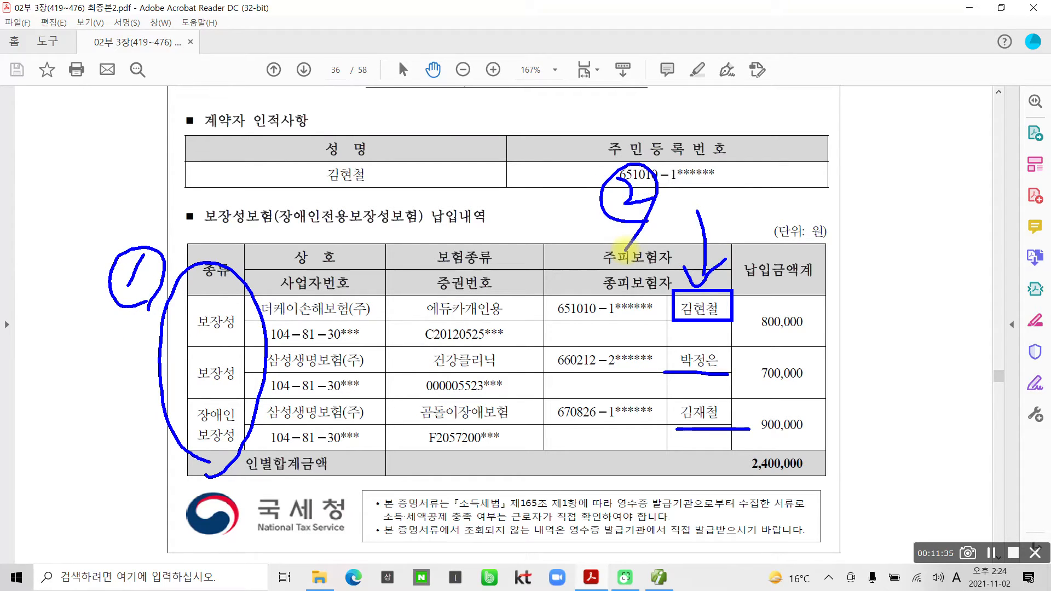
{"action": "key", "text": "Escape"}
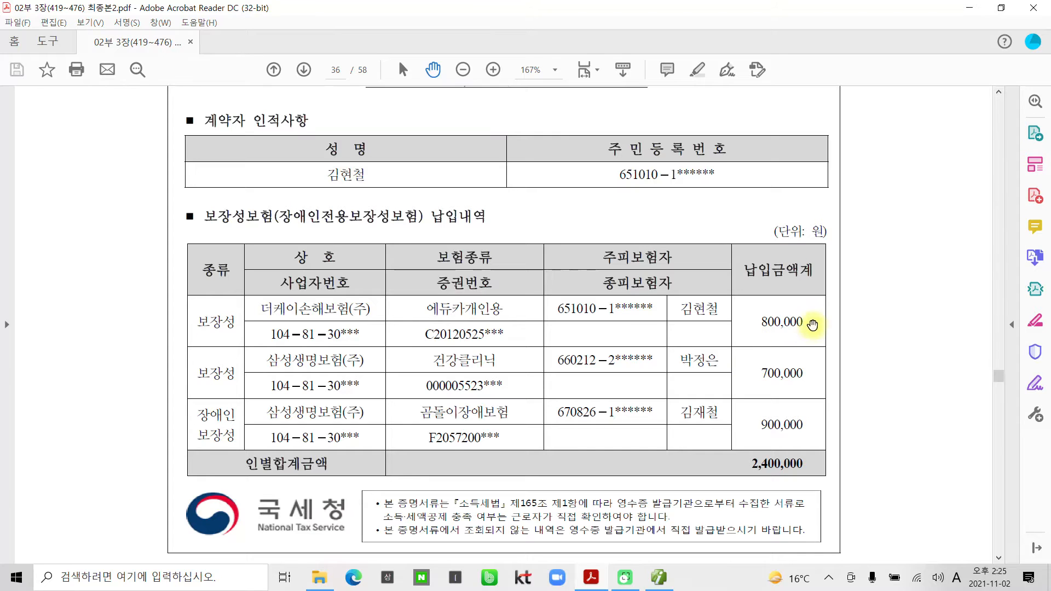
{"action": "left_click", "coordinate": [660, 577]}
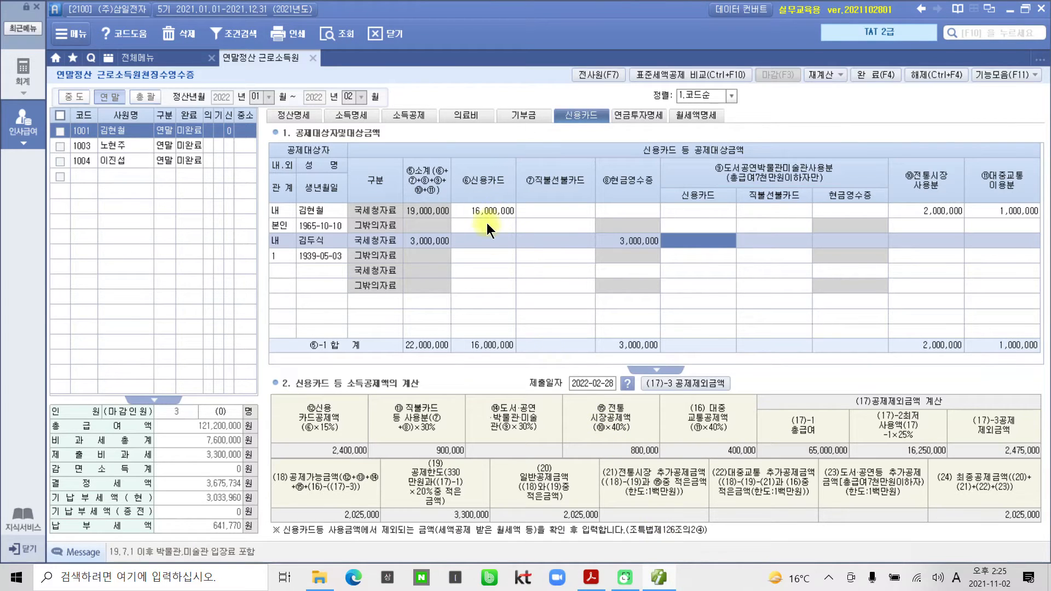
Check the insurance receipt and enter the employee's 800,000 국세청 보장성 premium on 소득공제.
{"action": "left_click", "coordinate": [409, 115]}
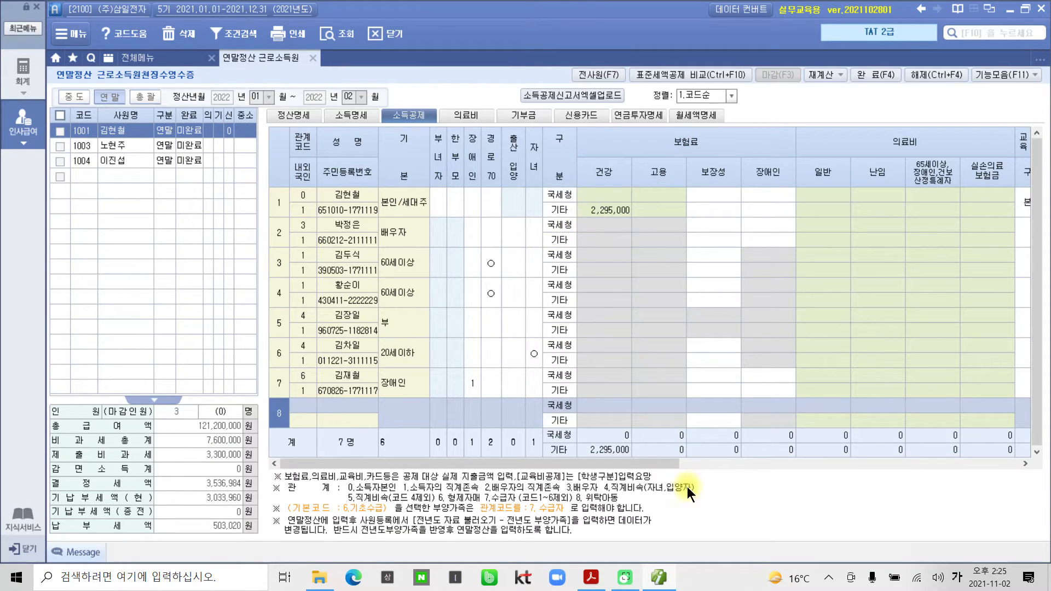
{"action": "left_click", "coordinate": [658, 575]}
{"action": "scroll", "coordinate": [524, 347], "scroll_direction": "up", "scroll_amount": 2}
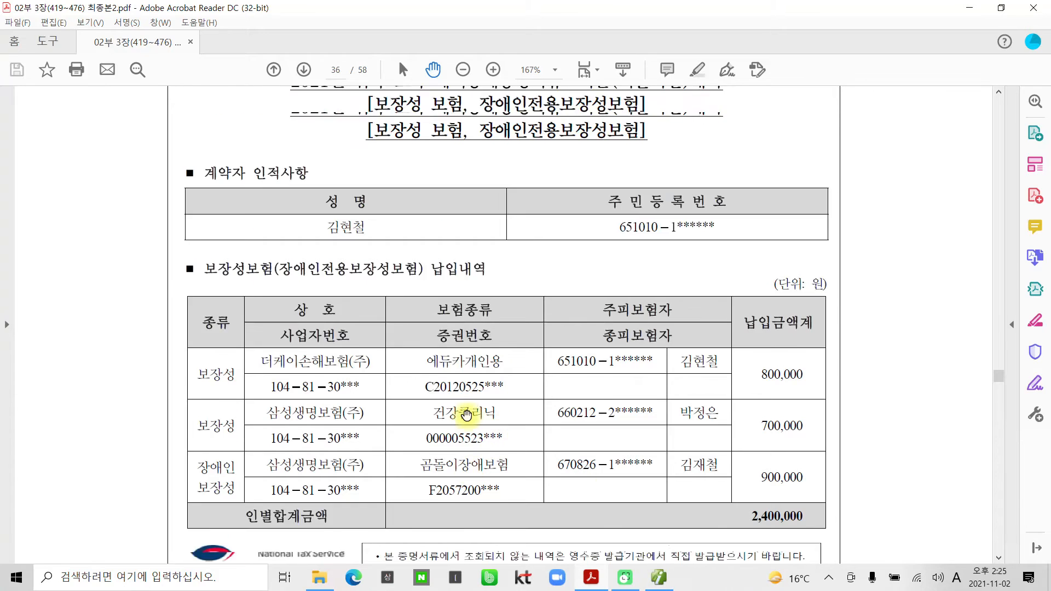
{"action": "scroll", "coordinate": [471, 383], "scroll_direction": "down", "scroll_amount": 5}
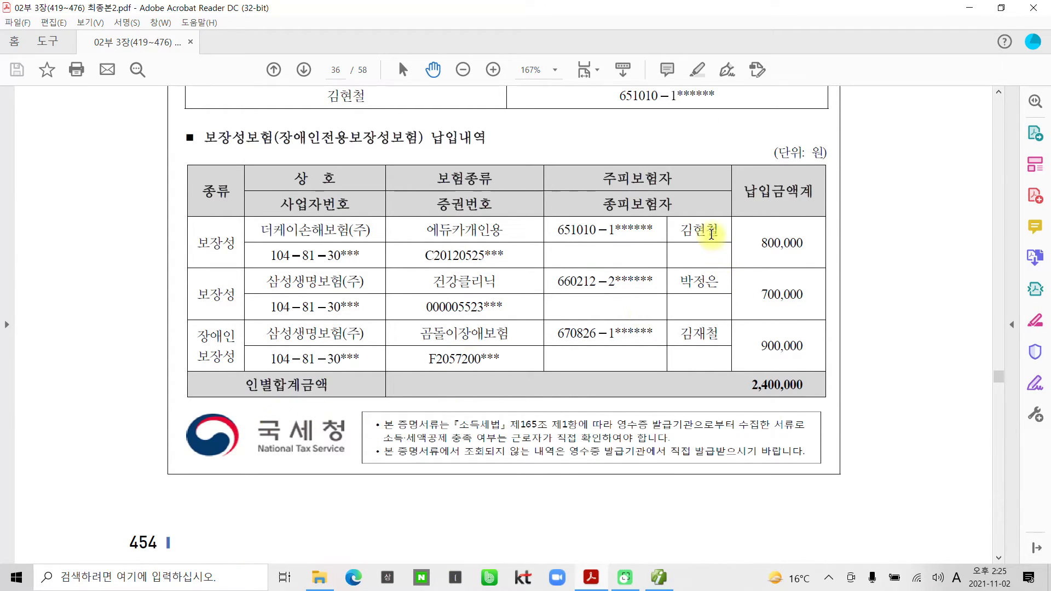
{"action": "left_click", "coordinate": [673, 579]}
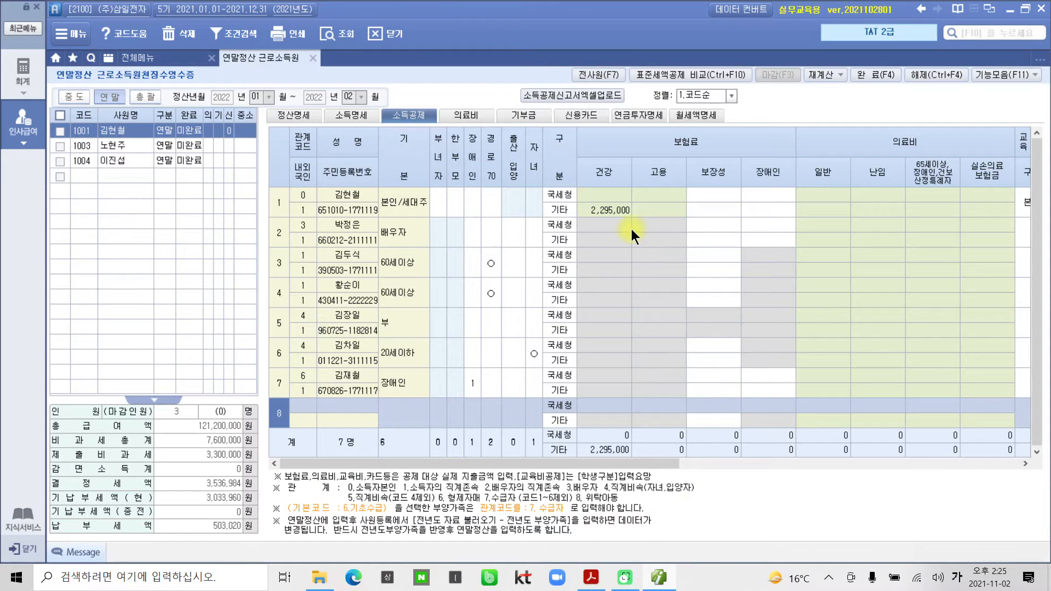
{"action": "left_click", "coordinate": [723, 196]}
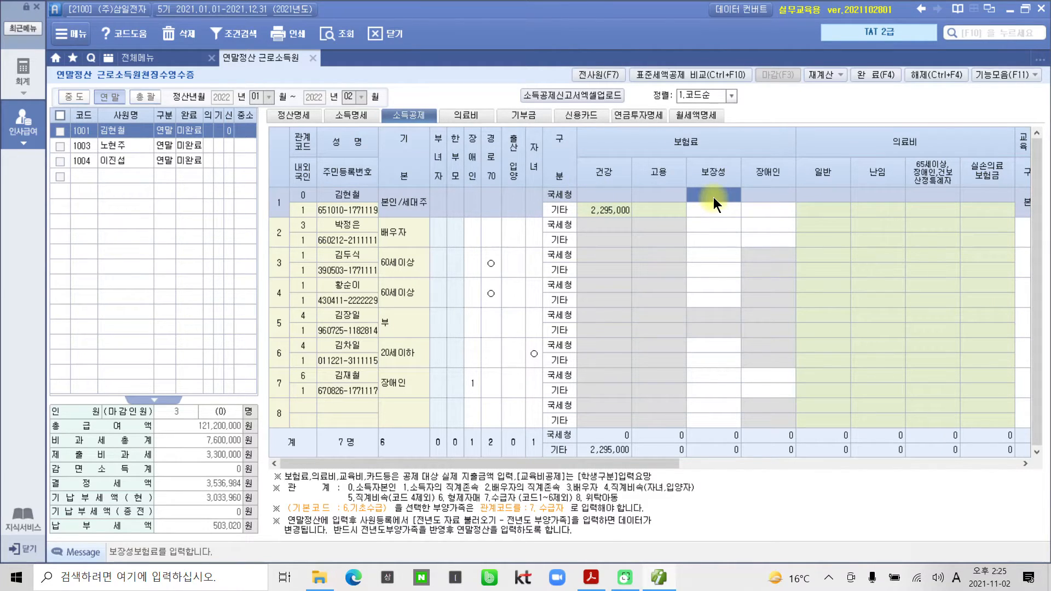
{"action": "type", "text": "900000"}
{"action": "key", "text": "Return"}
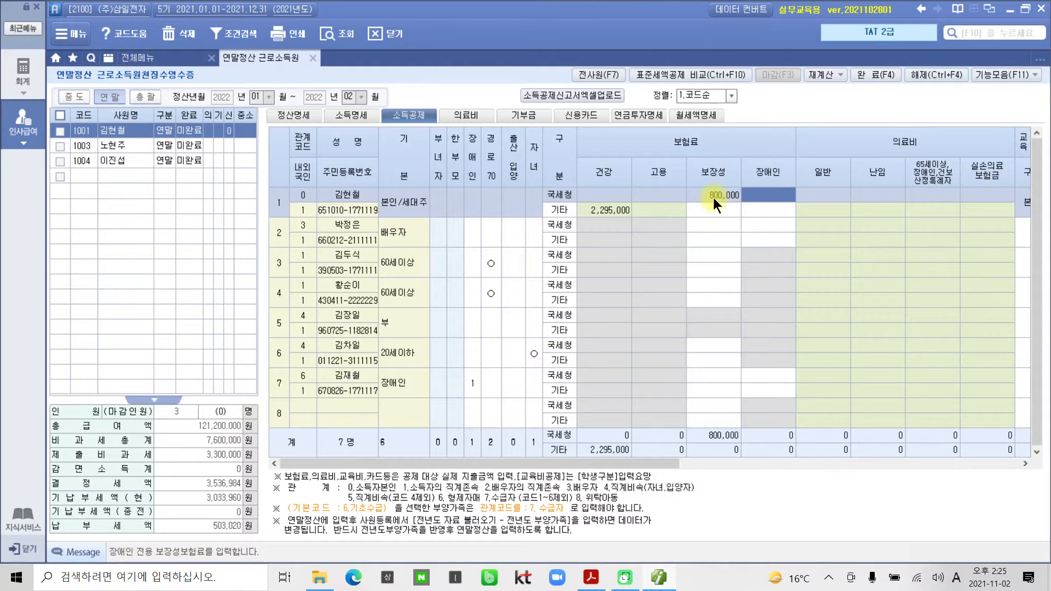
{"action": "left_click", "coordinate": [655, 578]}
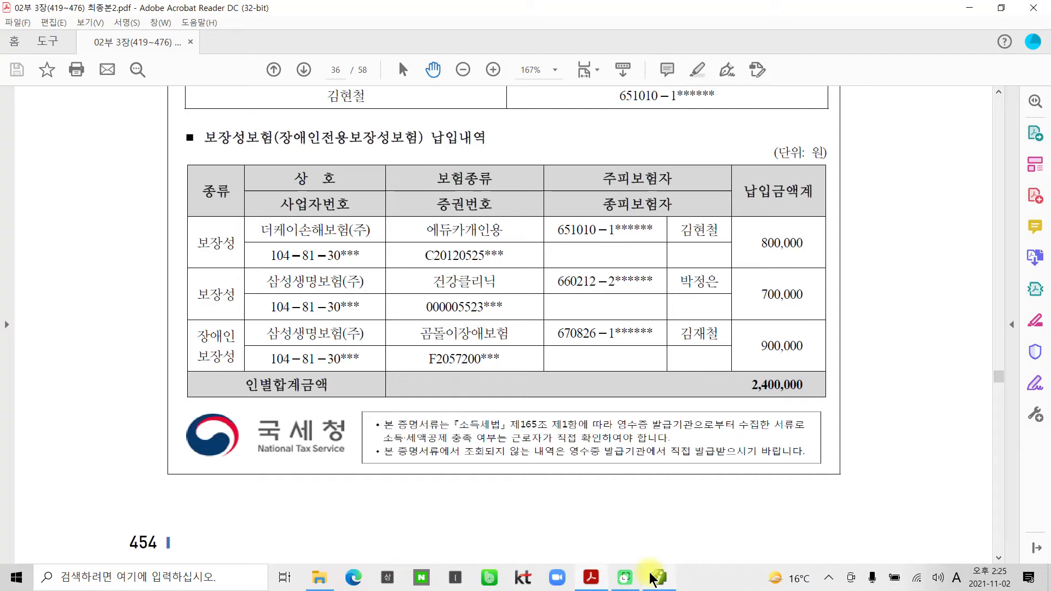
Check page 36's 보장성보험 table: 700,000 and 900,000 장애인 policies, 2,400,000 total.
{"action": "left_click", "coordinate": [655, 578]}
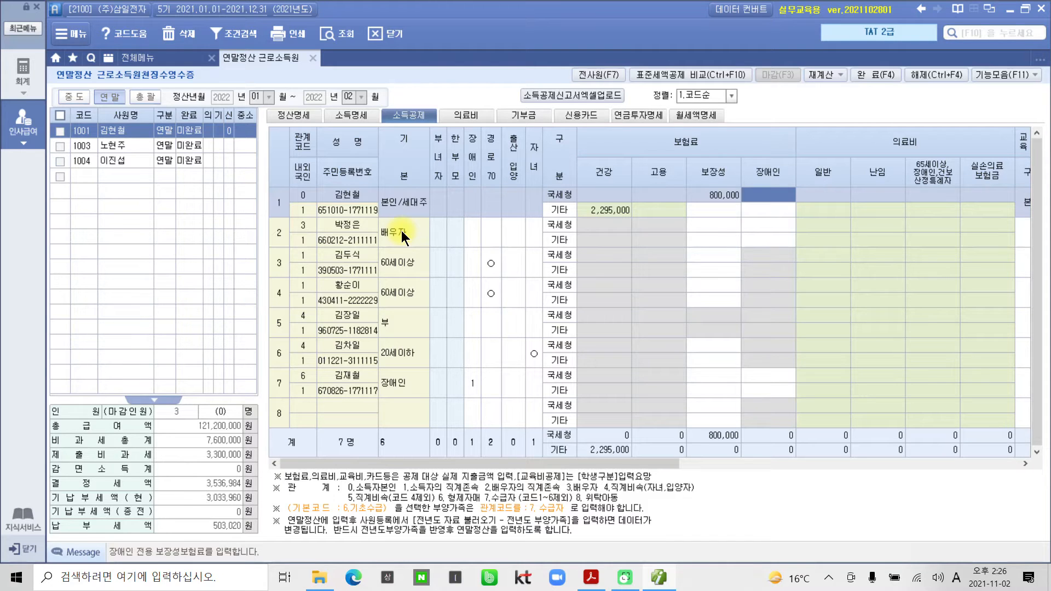
{"action": "left_click", "coordinate": [659, 577]}
{"action": "scroll", "coordinate": [618, 437], "scroll_direction": "up", "scroll_amount": 2}
{"action": "scroll", "coordinate": [620, 373], "scroll_direction": "up", "scroll_amount": 1}
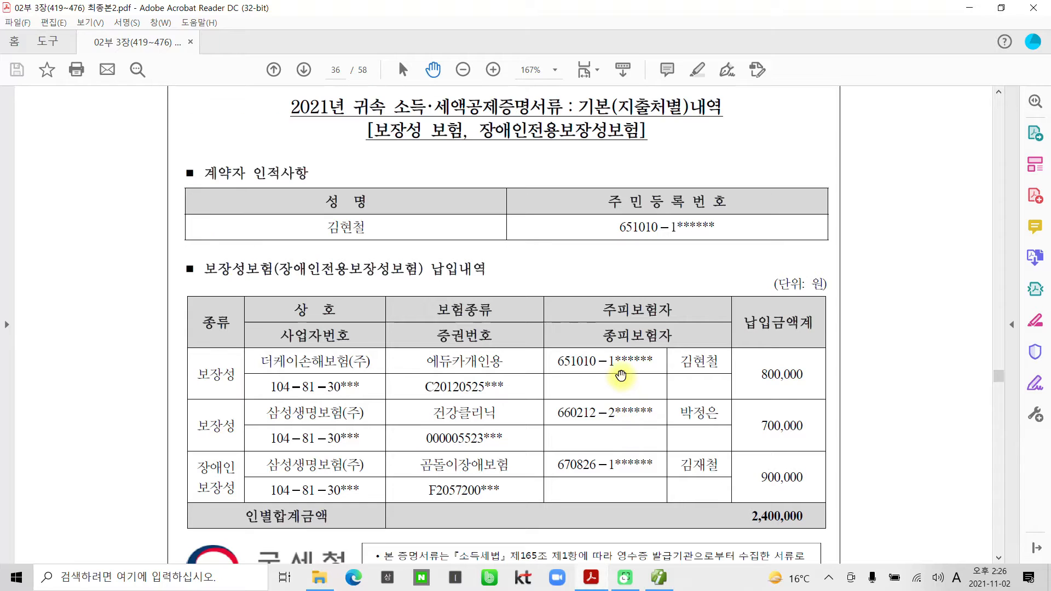
{"action": "scroll", "coordinate": [621, 375], "scroll_direction": "down", "scroll_amount": 2}
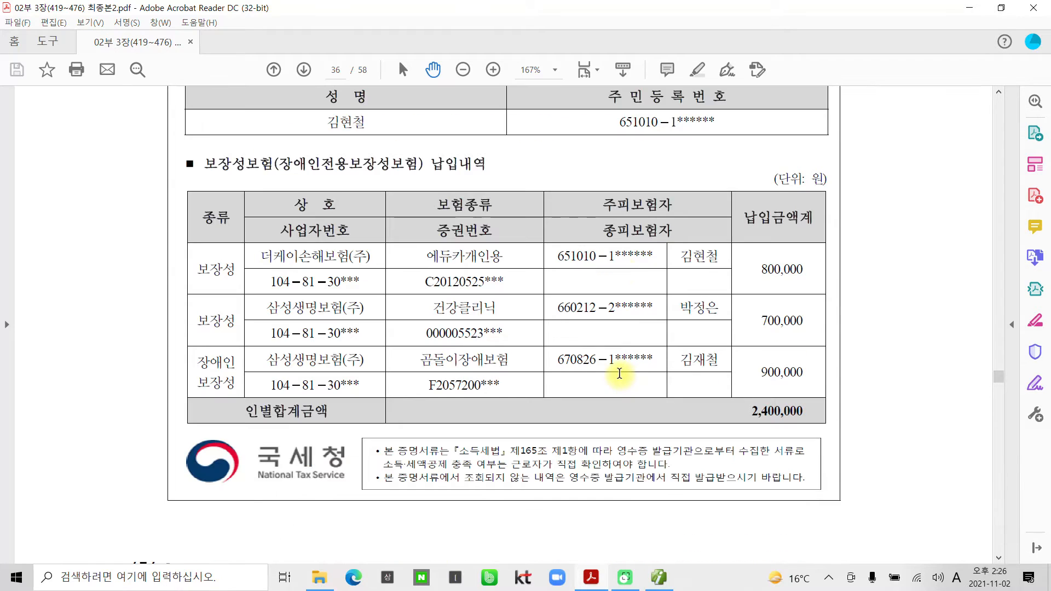
{"action": "scroll", "coordinate": [619, 374], "scroll_direction": "down", "scroll_amount": 1}
{"action": "scroll", "coordinate": [616, 438], "scroll_direction": "up", "scroll_amount": 3}
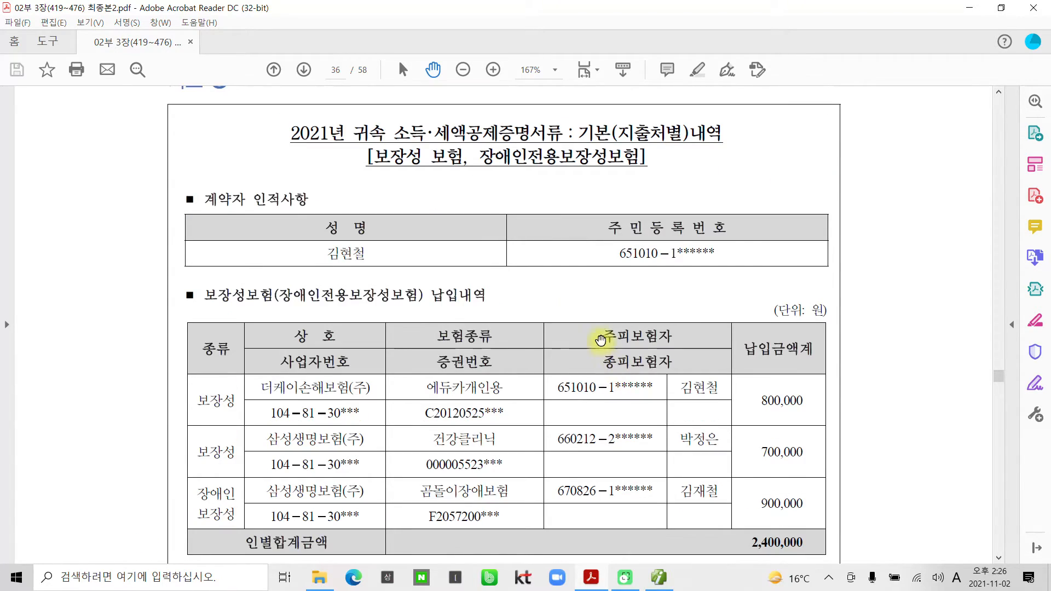
{"action": "scroll", "coordinate": [513, 362], "scroll_direction": "down", "scroll_amount": 2}
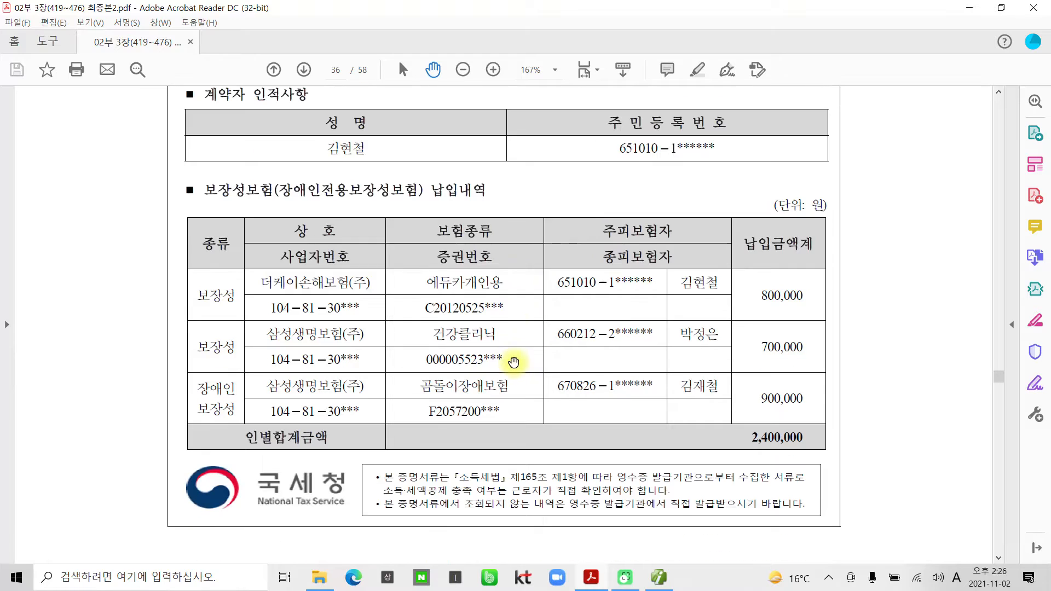
{"action": "scroll", "coordinate": [262, 364], "scroll_direction": "up", "scroll_amount": 1}
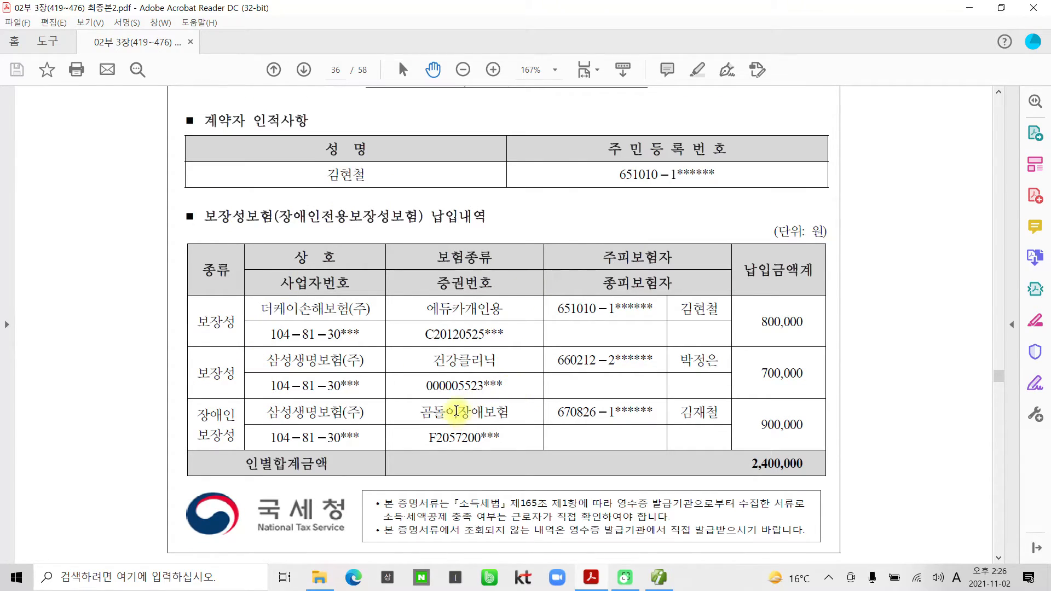
{"action": "scroll", "coordinate": [456, 410], "scroll_direction": "up", "scroll_amount": 2}
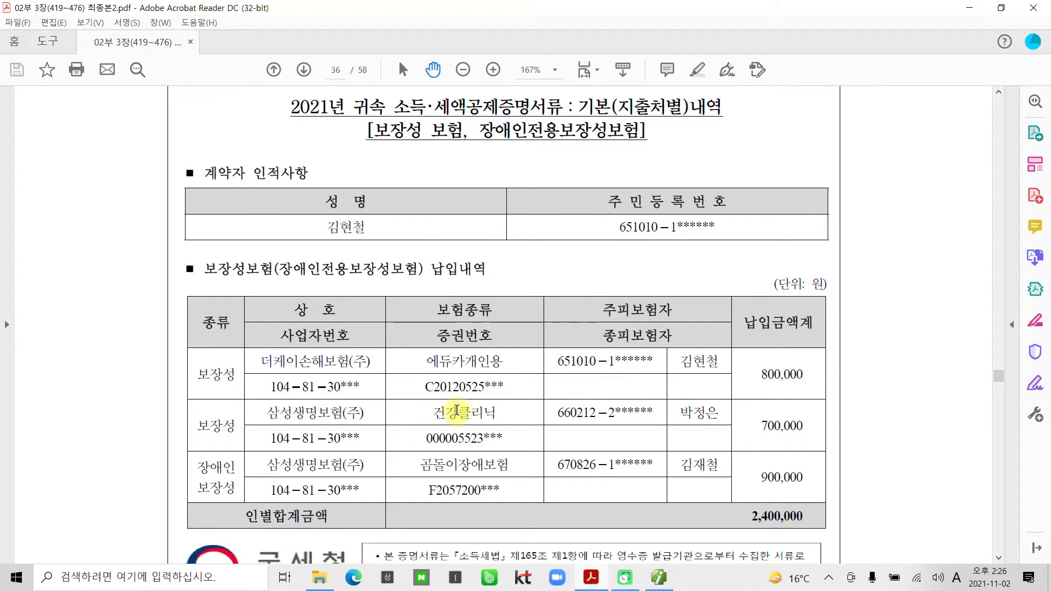
{"action": "scroll", "coordinate": [456, 411], "scroll_direction": "down", "scroll_amount": 1}
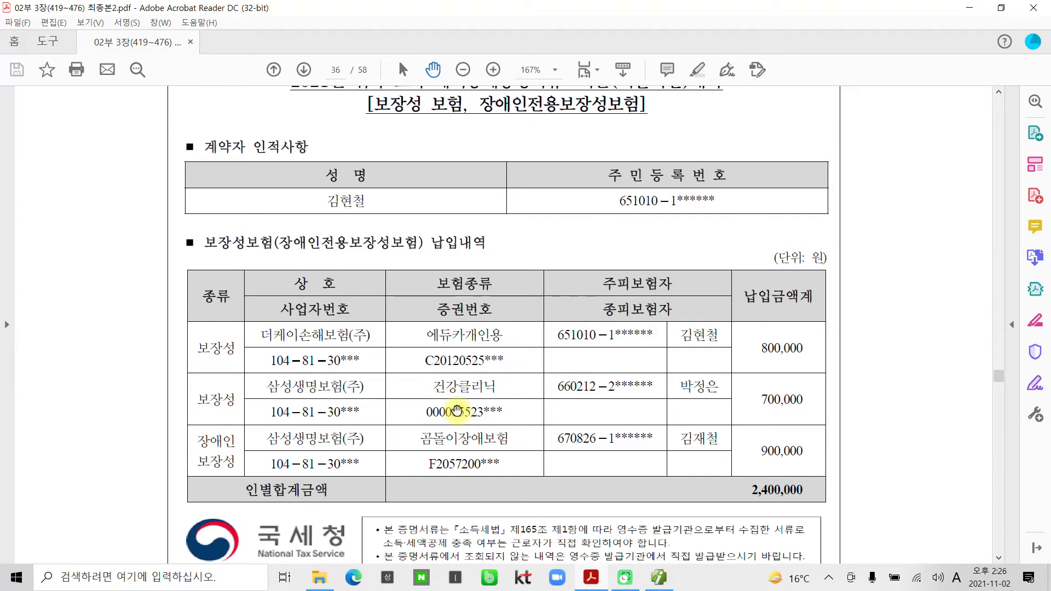
{"action": "scroll", "coordinate": [456, 410], "scroll_direction": "down", "scroll_amount": 3}
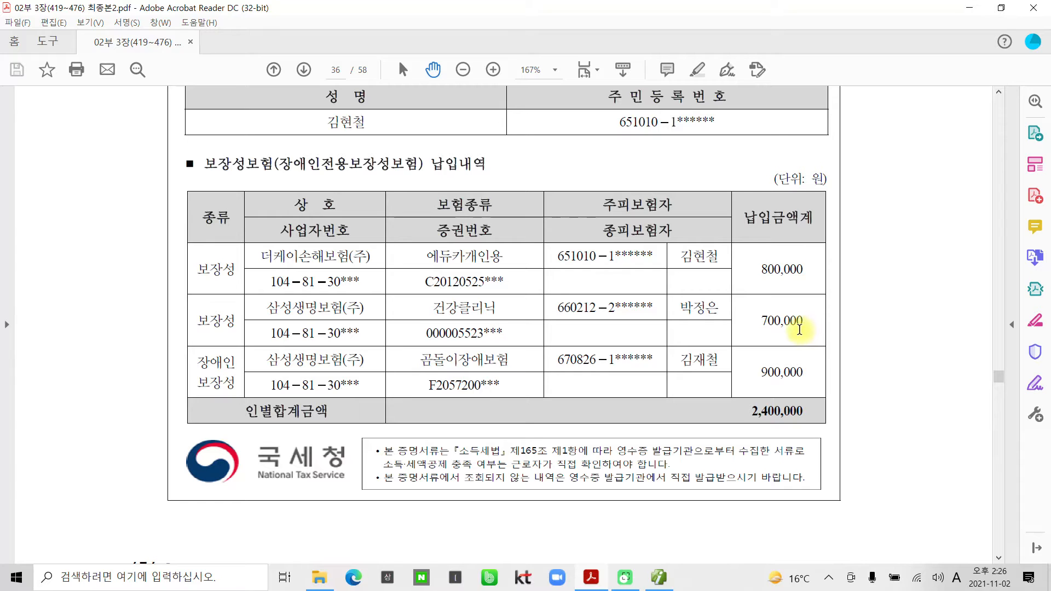
{"action": "left_click", "coordinate": [657, 583]}
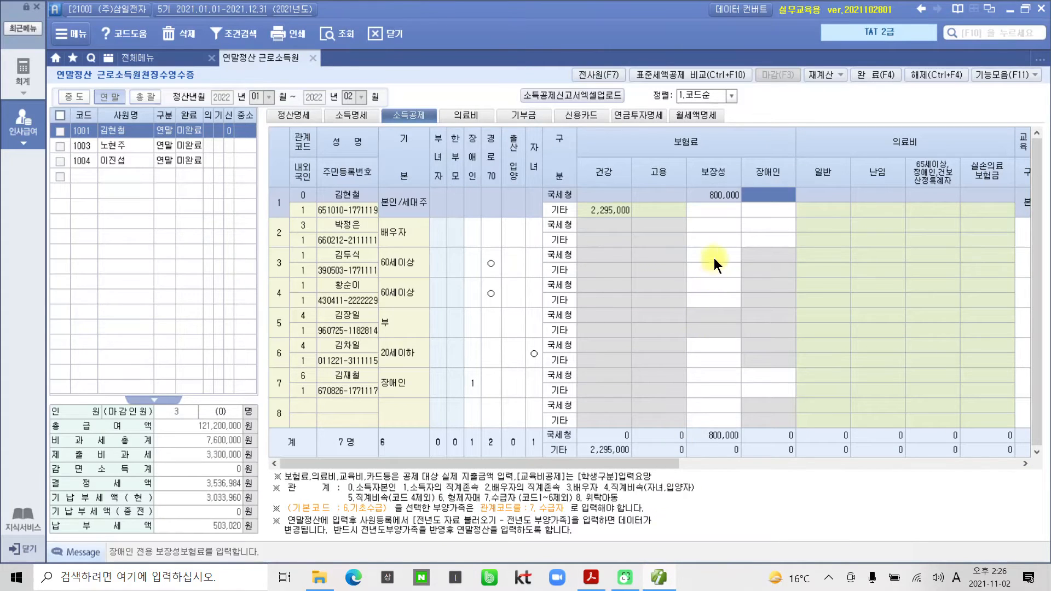
Enter the spouse's 국세청 보장성 premium of 700,000 in row 2.
{"action": "left_click", "coordinate": [714, 226]}
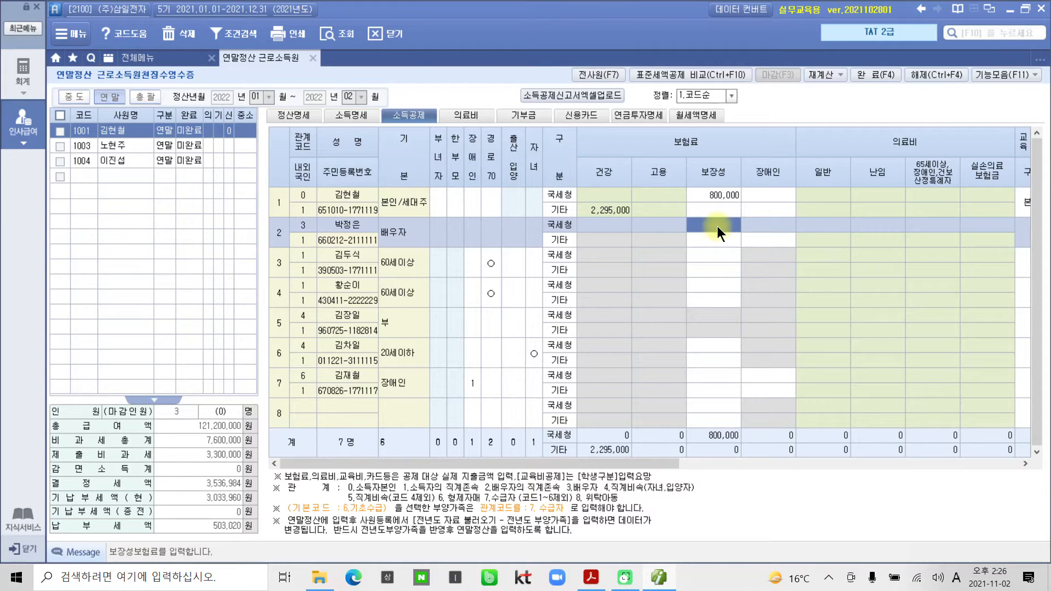
{"action": "type", "text": "7000000"}
{"action": "key", "text": "Return"}
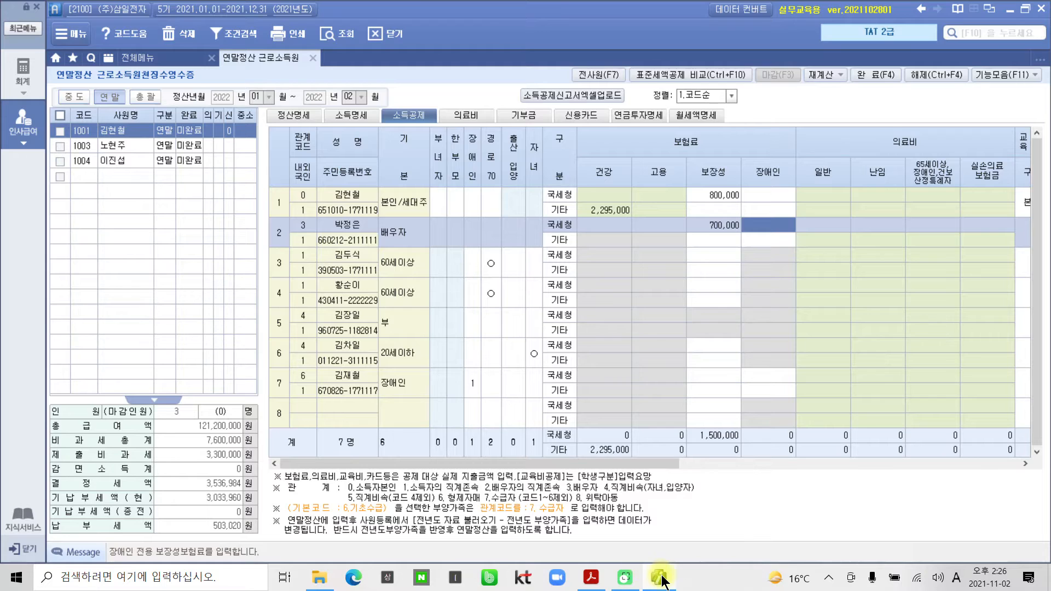
Keep the dependant's 장애인 category and enter the 900,000 장애인 premium in row 7.
{"action": "mouse_move", "coordinate": [657, 576]}
{"action": "left_click", "coordinate": [405, 385]}
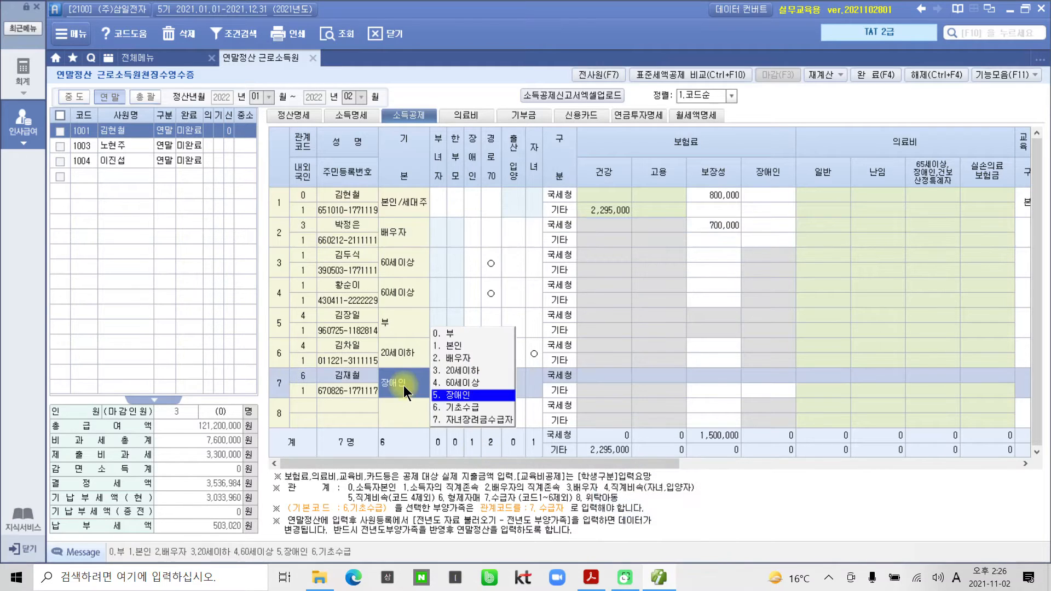
{"action": "left_click", "coordinate": [711, 376]}
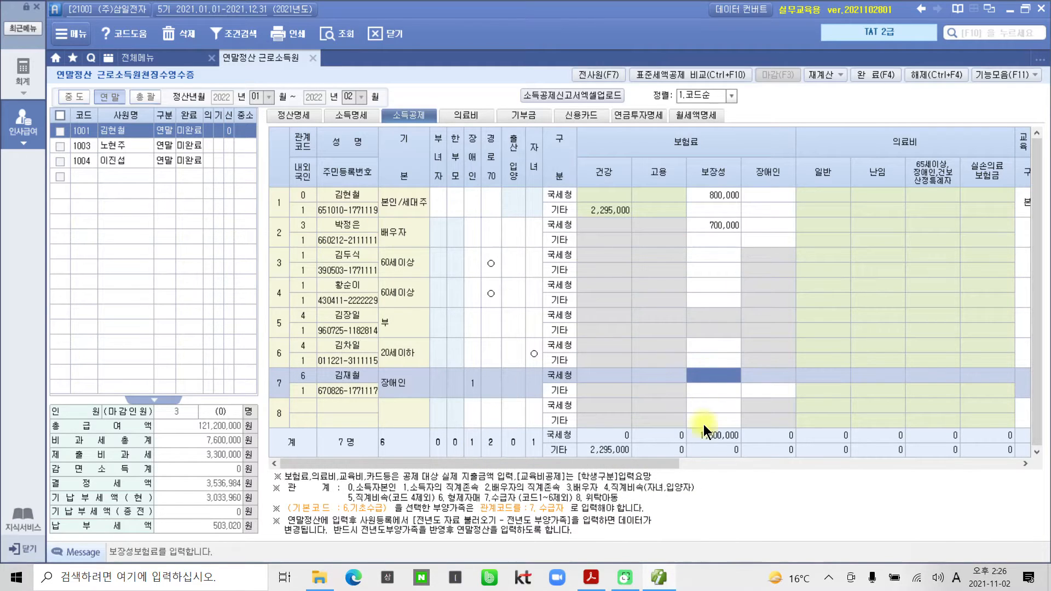
{"action": "left_click", "coordinate": [591, 578]}
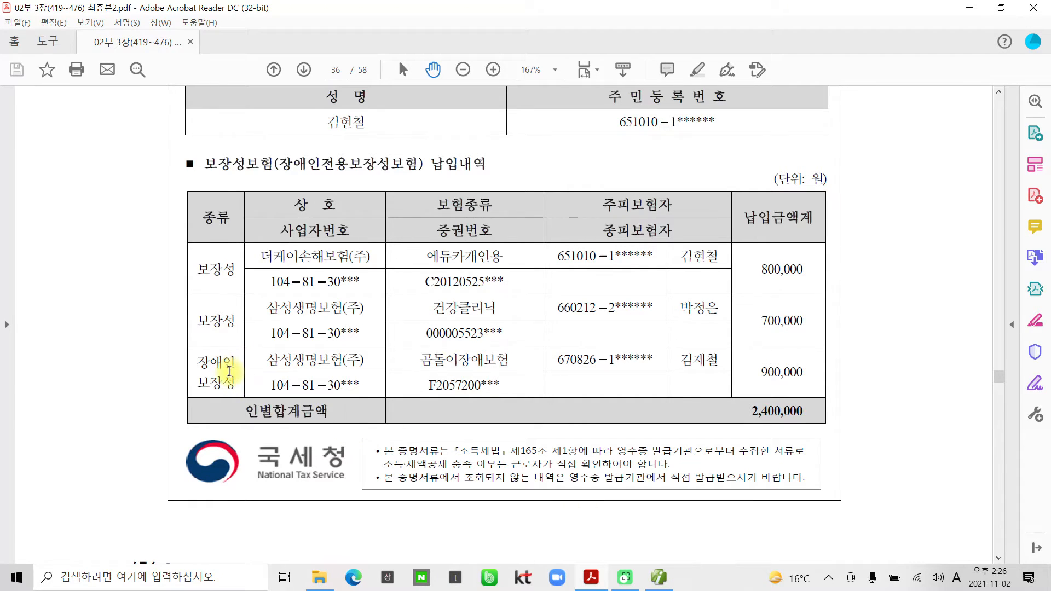
{"action": "left_click", "coordinate": [659, 577]}
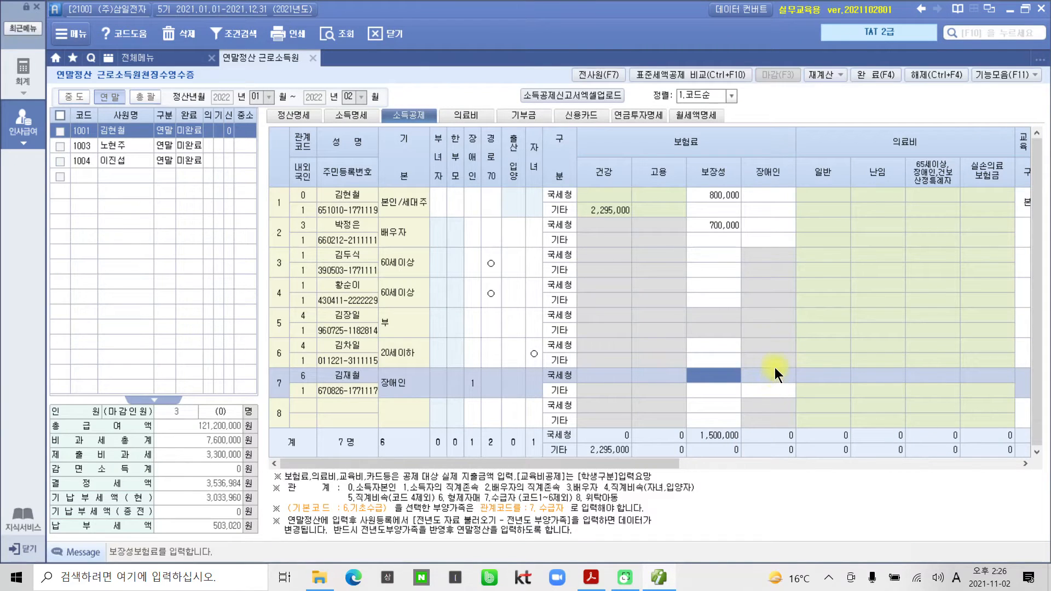
{"action": "left_click", "coordinate": [767, 373]}
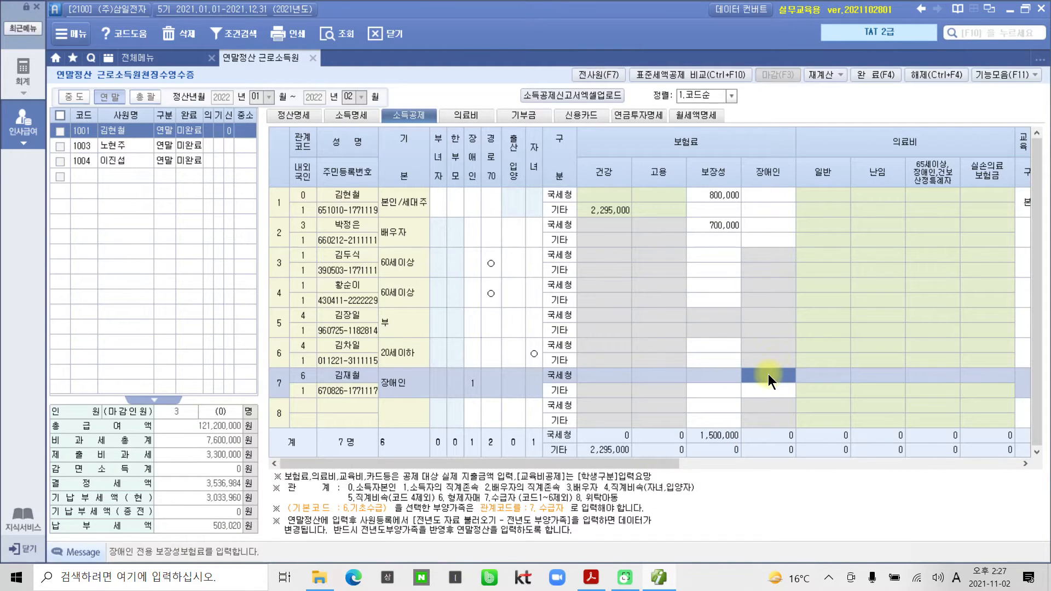
{"action": "type", "text": "9000000"}
{"action": "key", "text": "Return"}
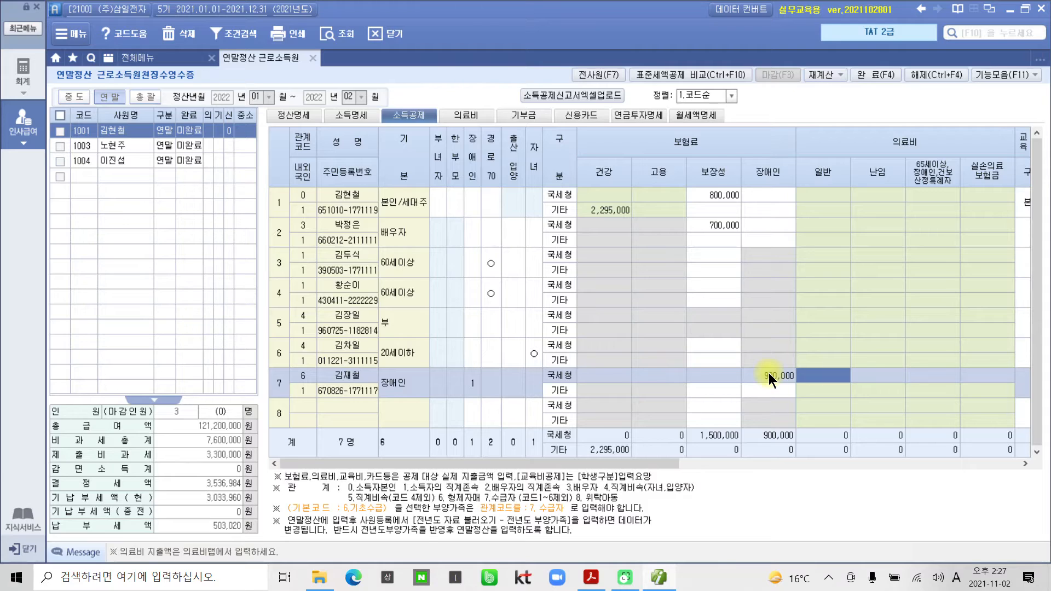
{"action": "left_click", "coordinate": [769, 373]}
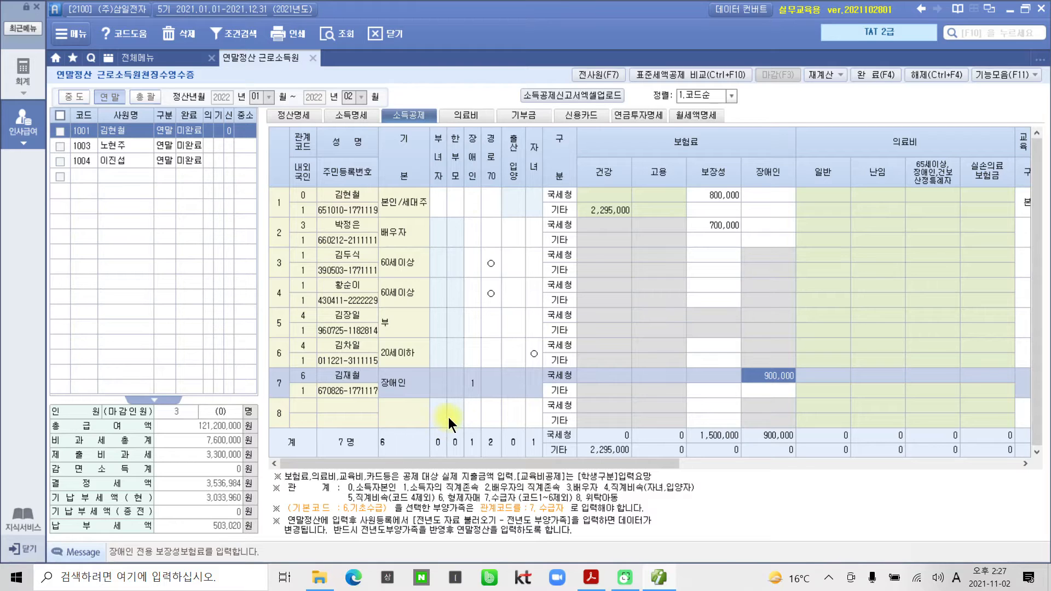
Scroll to the page 37 의료비 statement and box its [의료비] heading in ink.
{"action": "left_click", "coordinate": [659, 578]}
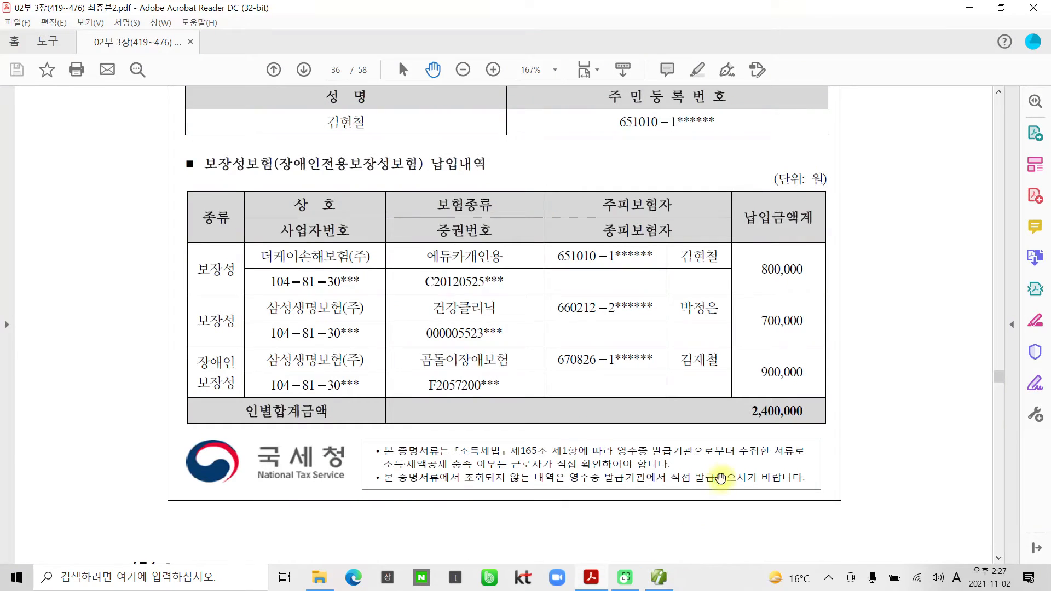
{"action": "scroll", "coordinate": [615, 436], "scroll_direction": "down", "scroll_amount": 5}
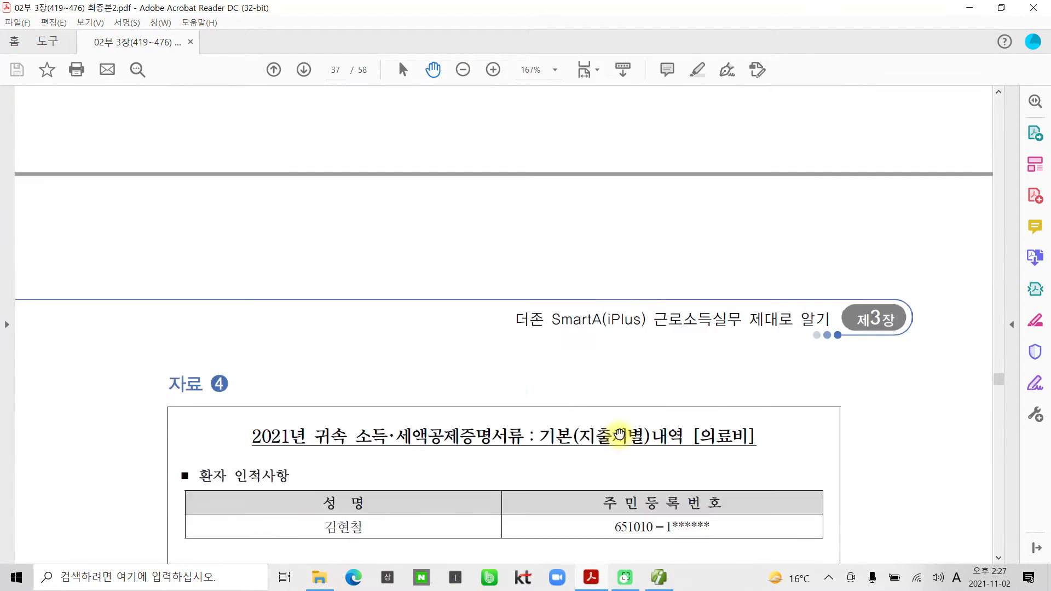
{"action": "scroll", "coordinate": [619, 435], "scroll_direction": "down", "scroll_amount": 5}
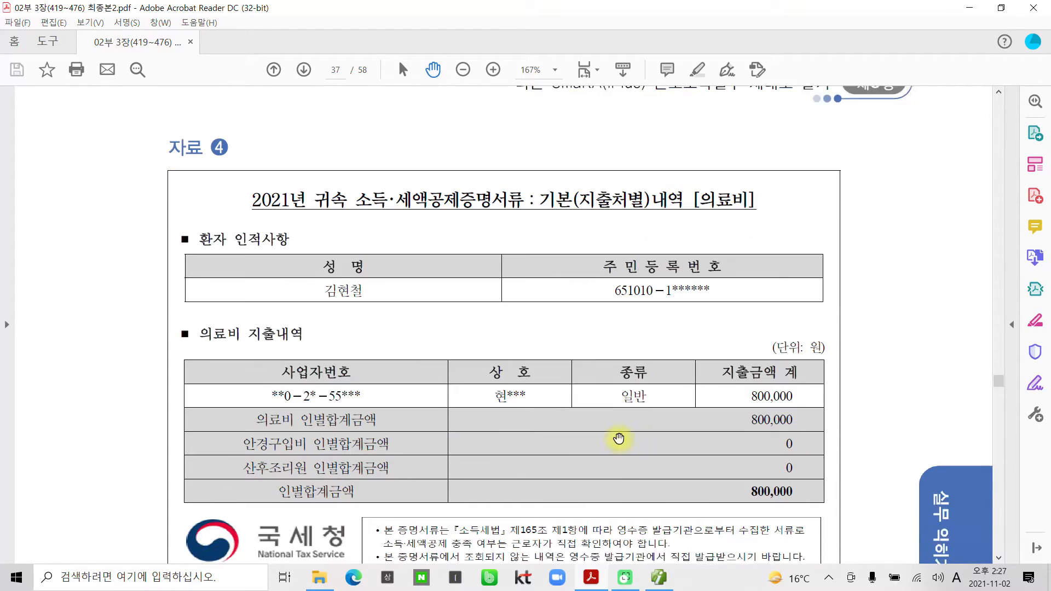
{"action": "scroll", "coordinate": [618, 439], "scroll_direction": "down", "scroll_amount": 1}
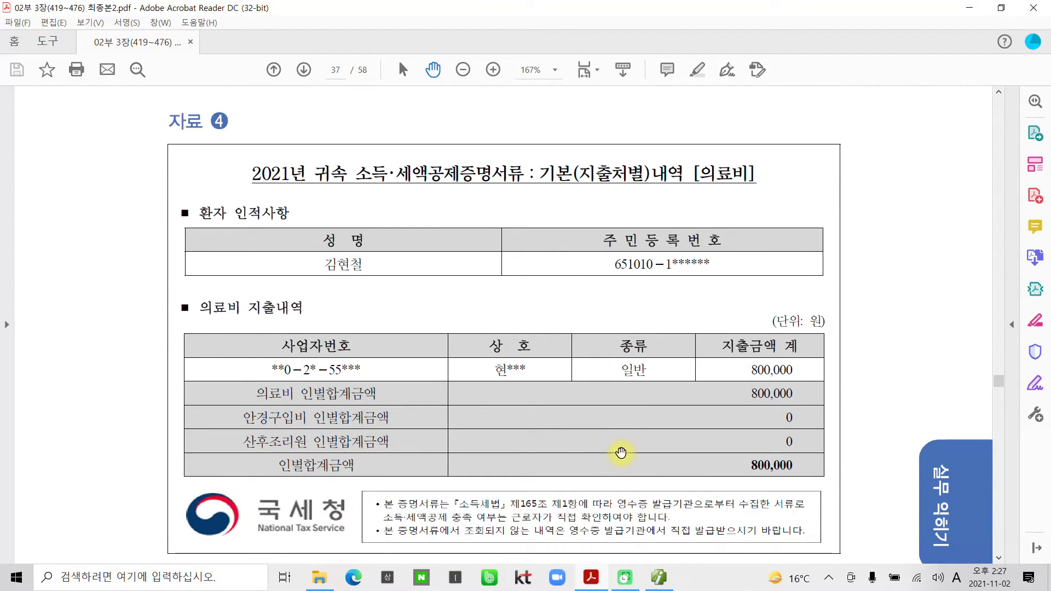
{"action": "mouse_move", "coordinate": [690, 148]}
{"action": "left_mouse_down"}
{"action": "mouse_move", "coordinate": [706, 191]}
{"action": "mouse_move", "coordinate": [816, 203]}
{"action": "mouse_move", "coordinate": [814, 192]}
{"action": "left_mouse_up"}
Draw X marks and write the (나이) age-condition note in pen ink.
{"action": "mouse_move", "coordinate": [511, 93]}
{"action": "left_mouse_down"}
{"action": "mouse_move", "coordinate": [476, 133]}
{"action": "mouse_move", "coordinate": [512, 139]}
{"action": "left_mouse_up"}
{"action": "mouse_move", "coordinate": [601, 102]}
{"action": "left_mouse_down"}
{"action": "mouse_move", "coordinate": [558, 138]}
{"action": "mouse_move", "coordinate": [602, 133]}
{"action": "left_mouse_up"}
{"action": "mouse_move", "coordinate": [688, 102]}
{"action": "left_mouse_down"}
{"action": "mouse_move", "coordinate": [664, 128]}
{"action": "mouse_move", "coordinate": [686, 100]}
{"action": "left_mouse_up"}
{"action": "mouse_move", "coordinate": [429, 30]}
{"action": "left_mouse_down"}
{"action": "mouse_move", "coordinate": [455, 55]}
{"action": "mouse_move", "coordinate": [452, 80]}
{"action": "left_mouse_up"}
{"action": "mouse_move", "coordinate": [449, 57]}
{"action": "left_mouse_down"}
{"action": "mouse_move", "coordinate": [481, 41]}
{"action": "mouse_move", "coordinate": [507, 77]}
{"action": "left_mouse_up"}
{"action": "left_click_drag", "start_coordinate": [431, 21], "coordinate": [424, 82]}
{"action": "left_click_drag", "start_coordinate": [511, 23], "coordinate": [508, 78]}
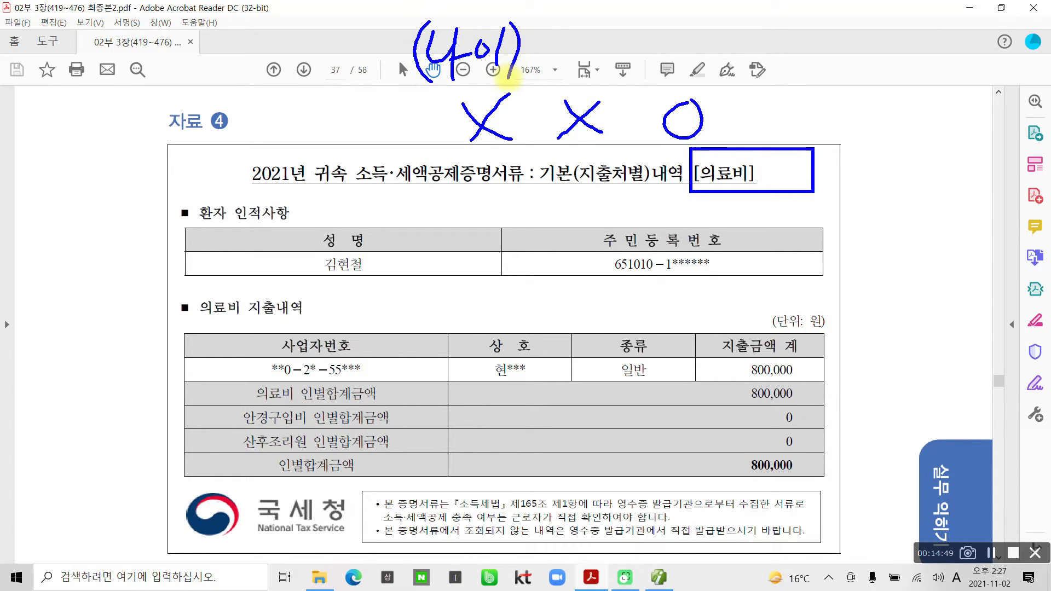
Write the (소득) and (기간) condition notes, then clear all ink with Esc.
{"action": "mouse_move", "coordinate": [560, 30]}
{"action": "left_mouse_down"}
{"action": "mouse_move", "coordinate": [564, 86]}
{"action": "mouse_move", "coordinate": [554, 60]}
{"action": "mouse_move", "coordinate": [570, 70]}
{"action": "left_mouse_up"}
{"action": "left_click_drag", "start_coordinate": [569, 70], "coordinate": [595, 69]}
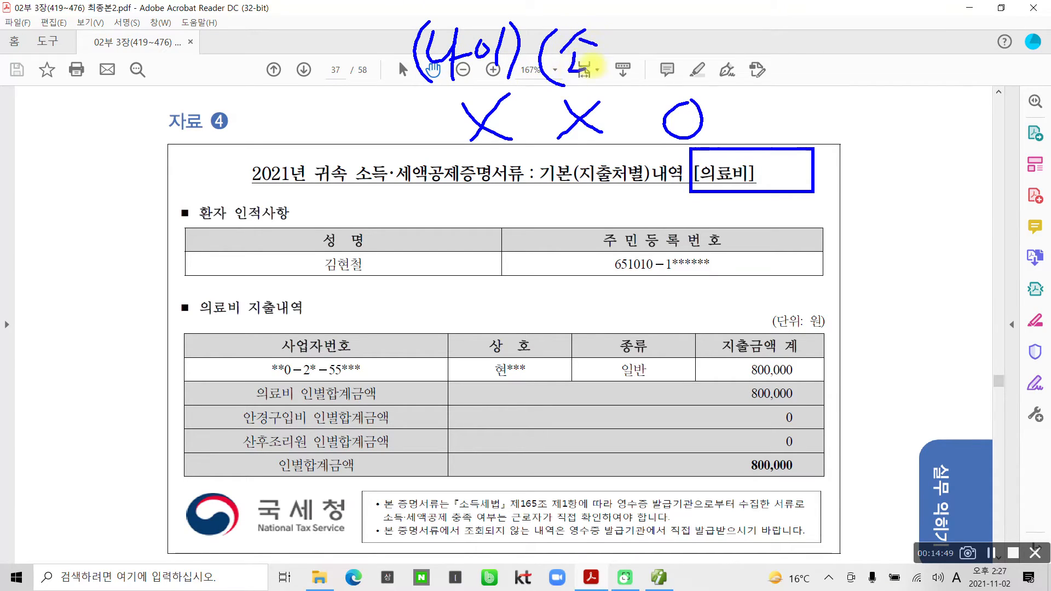
{"action": "mouse_move", "coordinate": [601, 25]}
{"action": "left_mouse_down"}
{"action": "mouse_move", "coordinate": [604, 41]}
{"action": "mouse_move", "coordinate": [628, 43]}
{"action": "left_mouse_up"}
{"action": "mouse_move", "coordinate": [585, 60]}
{"action": "left_mouse_down"}
{"action": "mouse_move", "coordinate": [641, 54]}
{"action": "mouse_move", "coordinate": [624, 94]}
{"action": "left_mouse_up"}
{"action": "left_click_drag", "start_coordinate": [645, 23], "coordinate": [640, 72]}
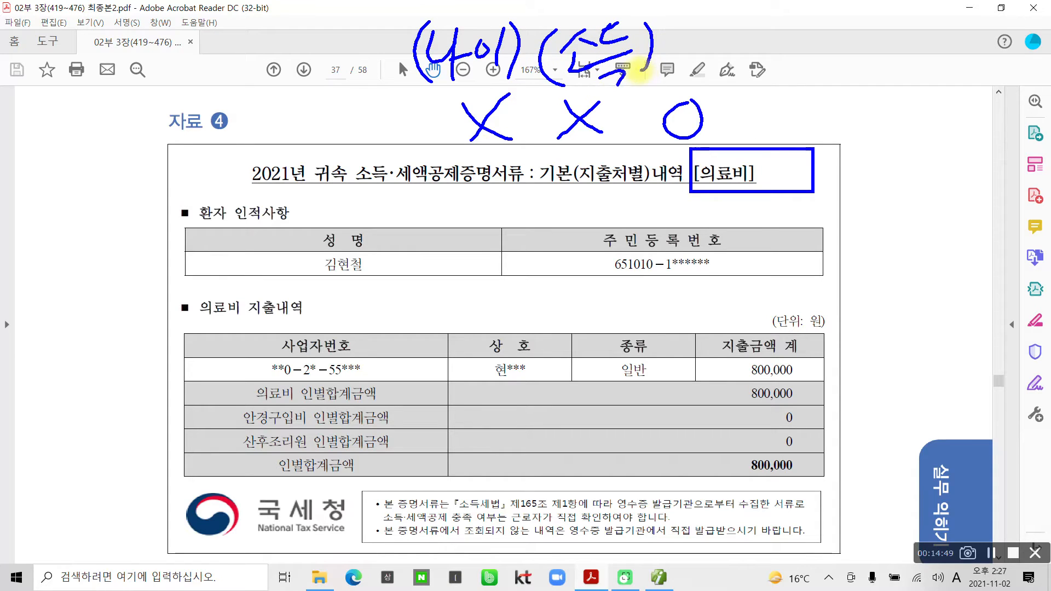
{"action": "mouse_move", "coordinate": [687, 45]}
{"action": "left_mouse_down"}
{"action": "mouse_move", "coordinate": [694, 65]}
{"action": "mouse_move", "coordinate": [733, 76]}
{"action": "left_mouse_up"}
{"action": "mouse_move", "coordinate": [750, 28]}
{"action": "left_mouse_down"}
{"action": "mouse_move", "coordinate": [749, 76]}
{"action": "mouse_move", "coordinate": [776, 41]}
{"action": "mouse_move", "coordinate": [753, 62]}
{"action": "left_mouse_up"}
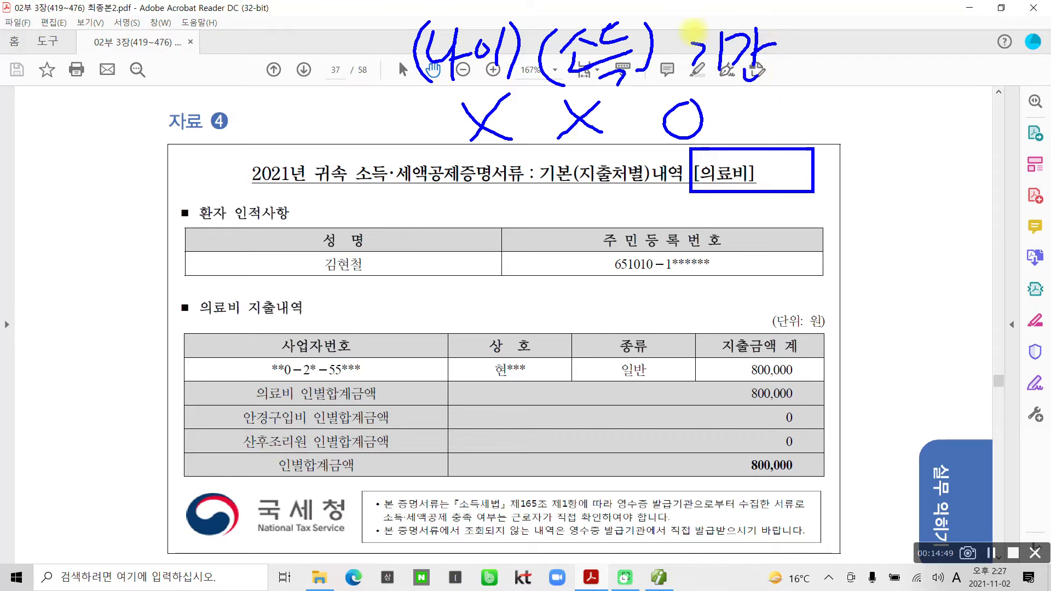
{"action": "left_click_drag", "start_coordinate": [694, 23], "coordinate": [706, 85]}
{"action": "left_click_drag", "start_coordinate": [784, 26], "coordinate": [771, 94]}
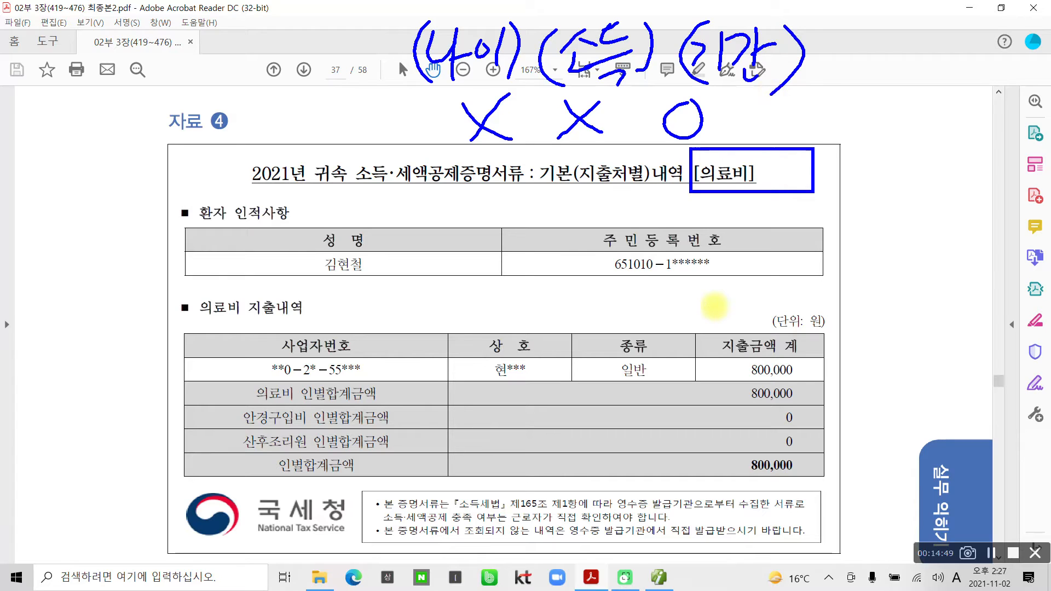
{"action": "key", "text": "Escape"}
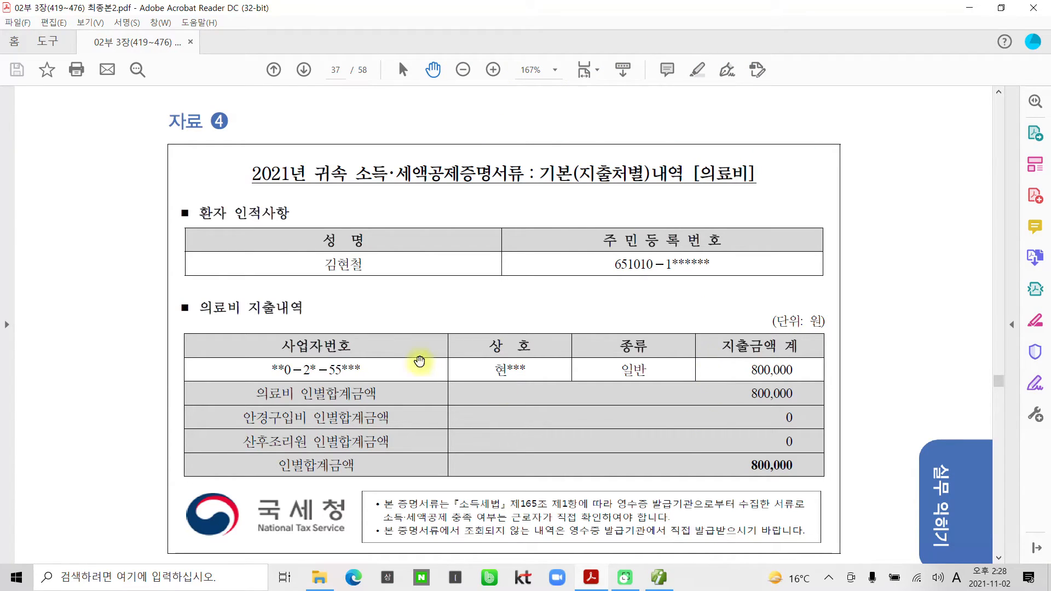
Highlight the patient's name on the medical expense statement in yellow.
{"action": "left_click_drag", "start_coordinate": [364, 264], "coordinate": [324, 265]}
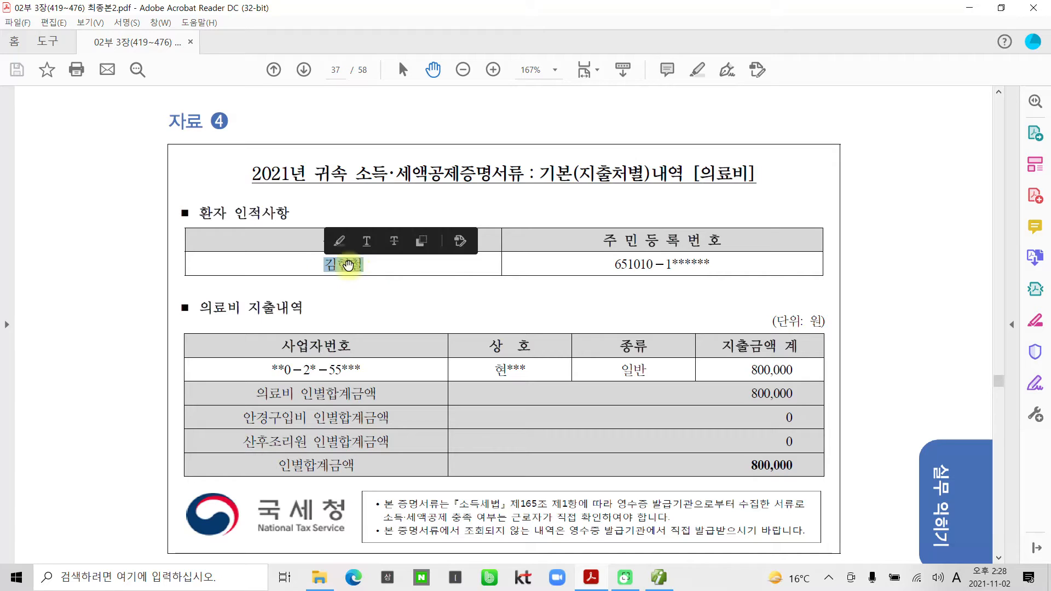
{"action": "right_click", "coordinate": [356, 267]}
{"action": "left_click", "coordinate": [382, 307]}
Highlight 안경구입비 in yellow and box the 일반 expense type in blue.
{"action": "scroll", "coordinate": [509, 392], "scroll_direction": "down", "scroll_amount": 1}
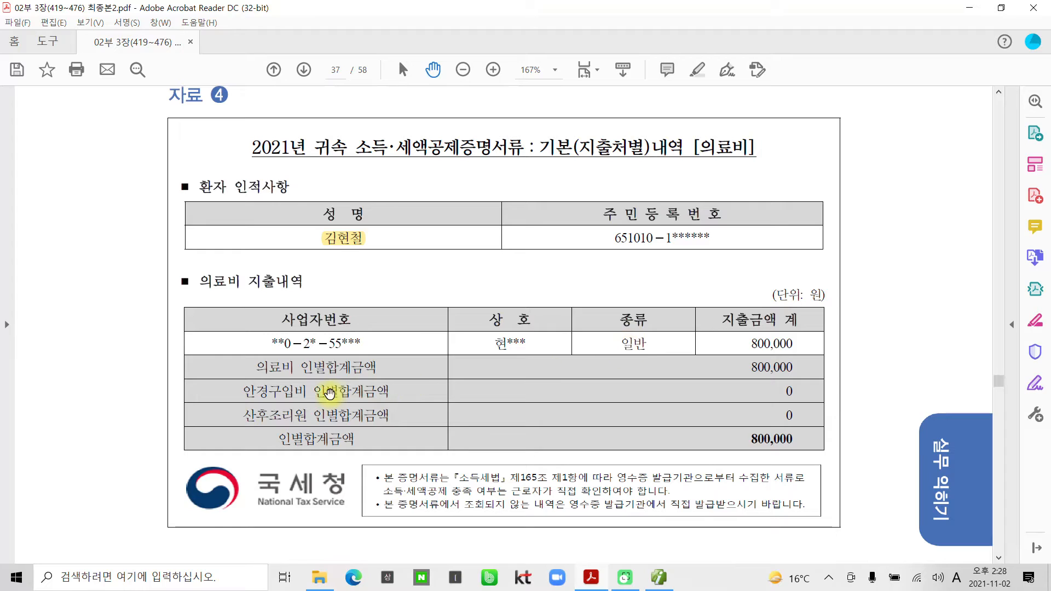
{"action": "left_click_drag", "start_coordinate": [243, 393], "coordinate": [307, 393]}
{"action": "right_click", "coordinate": [298, 395]}
{"action": "left_click", "coordinate": [326, 435]}
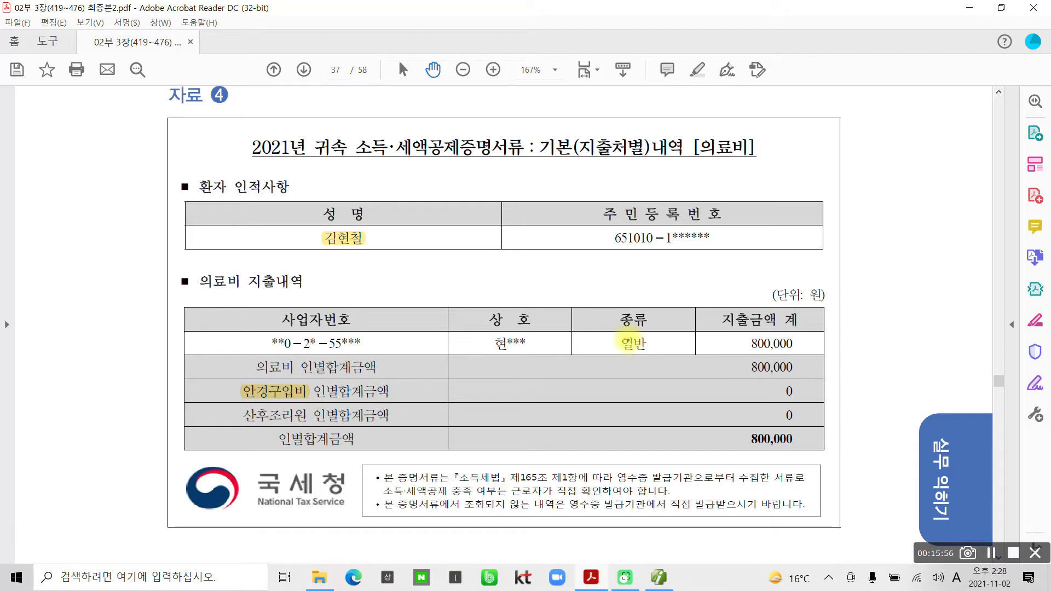
{"action": "left_click_drag", "start_coordinate": [573, 328], "coordinate": [689, 352]}
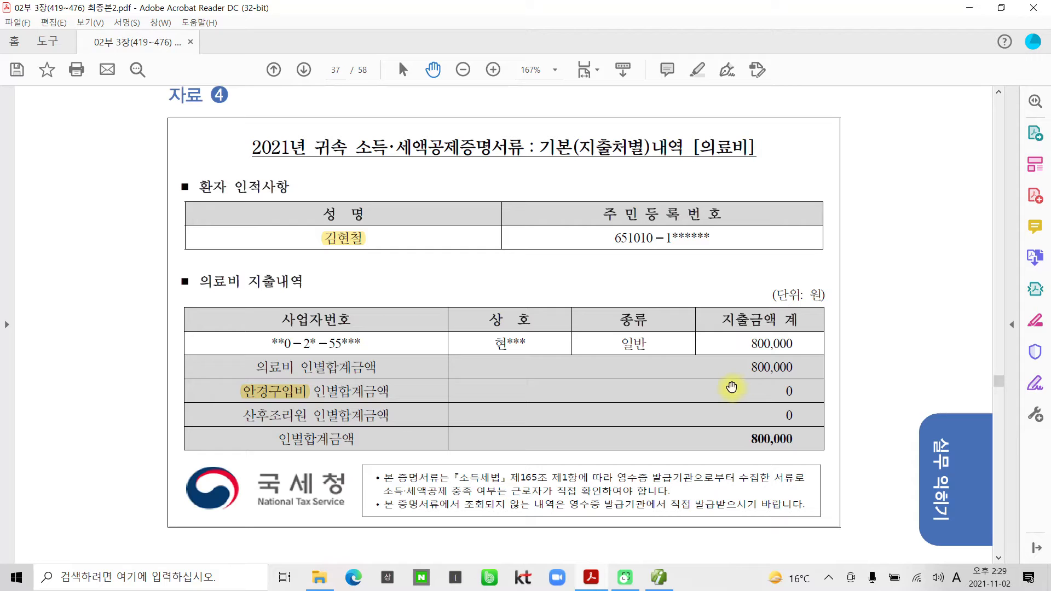
In the 의료비 tab, choose 본인 as row 1's patient from the F2 list.
{"action": "left_click", "coordinate": [654, 580]}
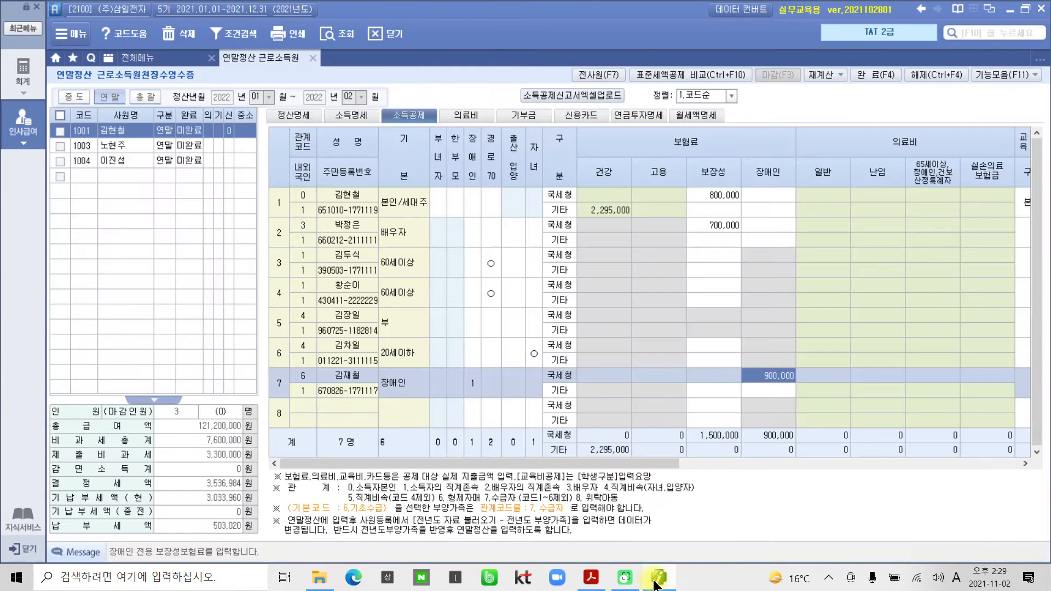
{"action": "left_click", "coordinate": [482, 116]}
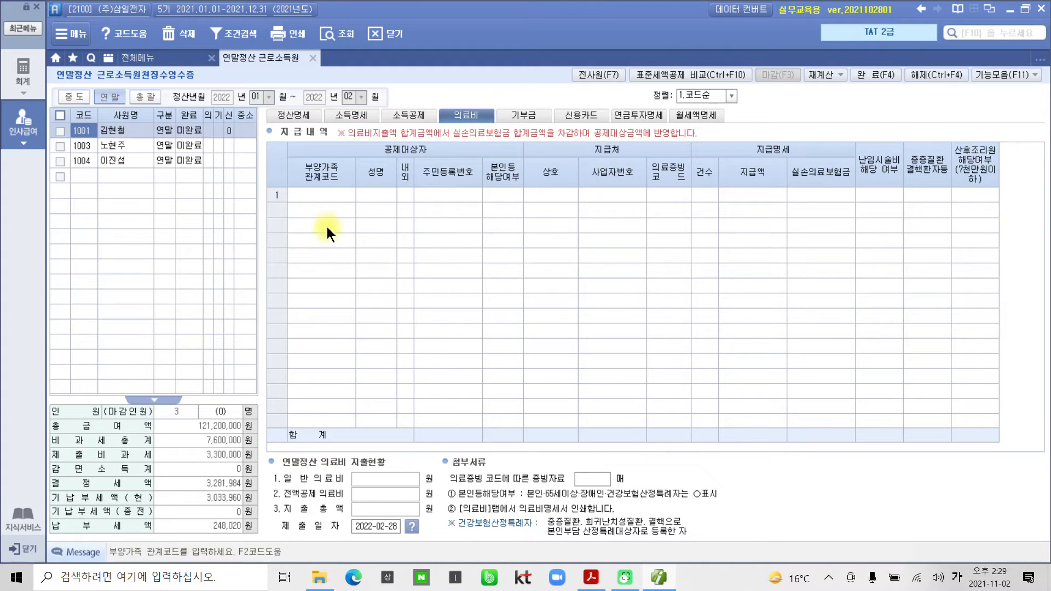
{"action": "left_click", "coordinate": [314, 195]}
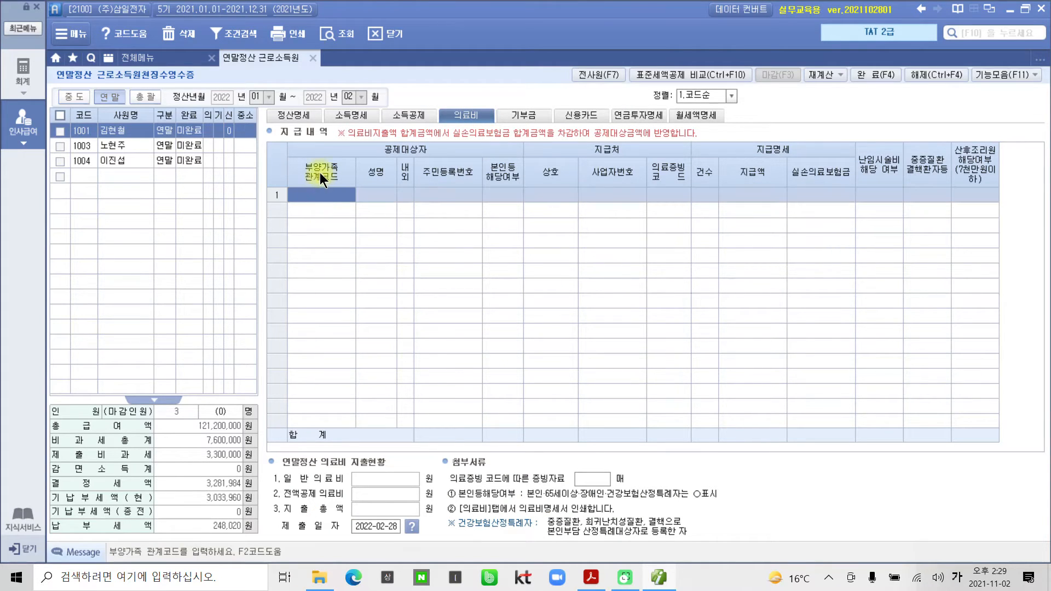
{"action": "key", "text": "F2"}
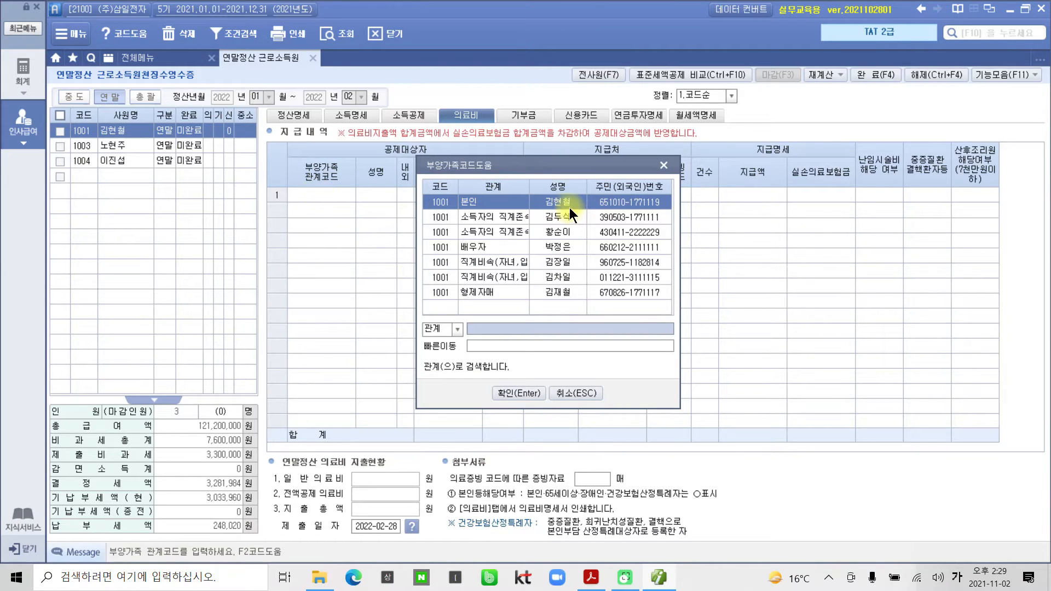
{"action": "left_click", "coordinate": [519, 393]}
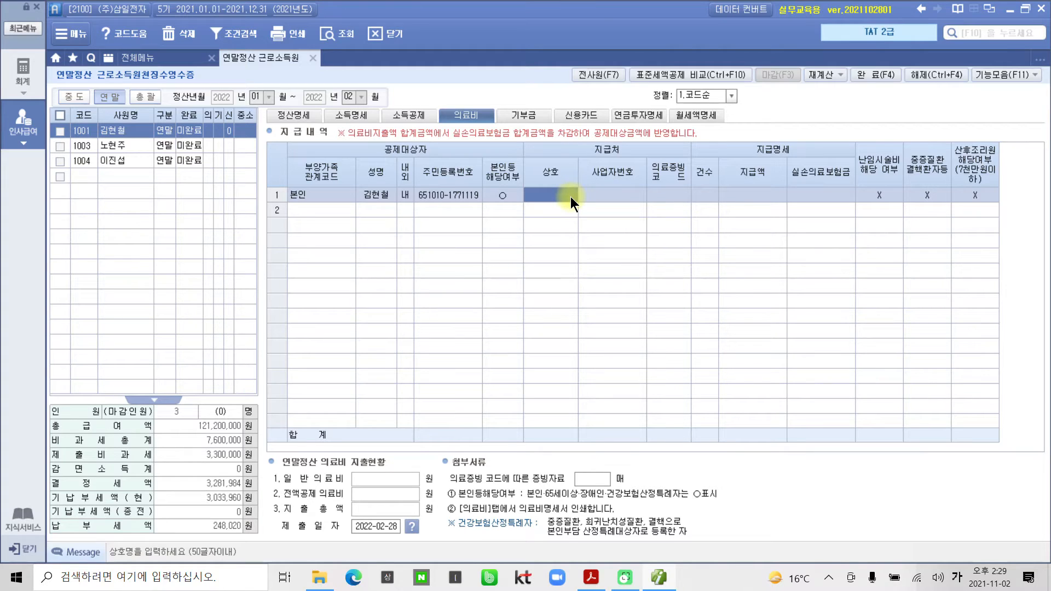
Set row 1 to 1.국세청 evidence, 1 case, 800,000 paid, keeping the flags at X.
{"action": "left_click", "coordinate": [603, 196]}
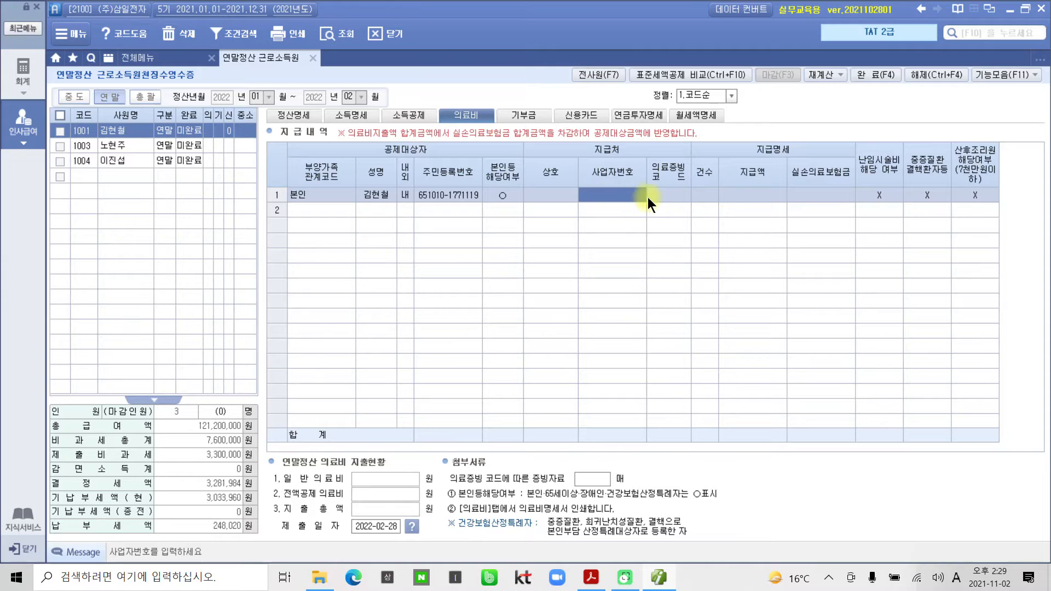
{"action": "left_click", "coordinate": [672, 196]}
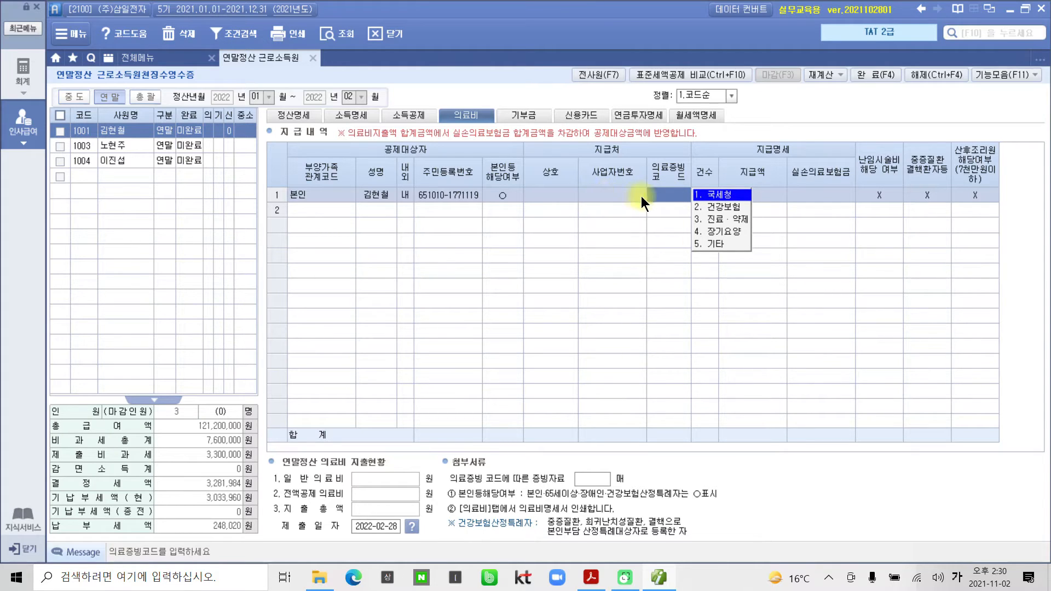
{"action": "left_click", "coordinate": [705, 196]}
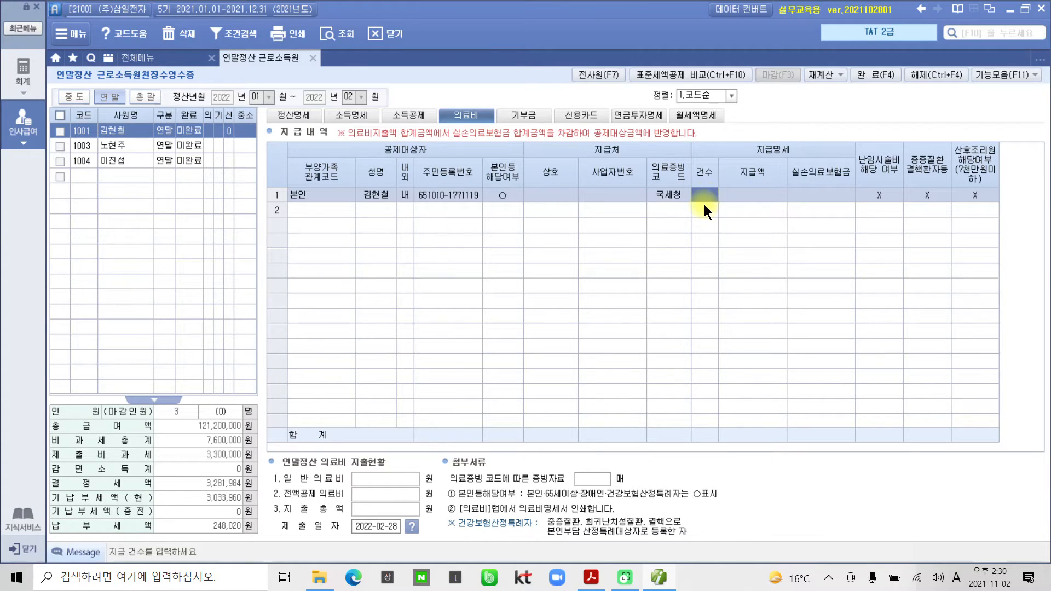
{"action": "type", "text": "1"}
{"action": "key", "text": "Return"}
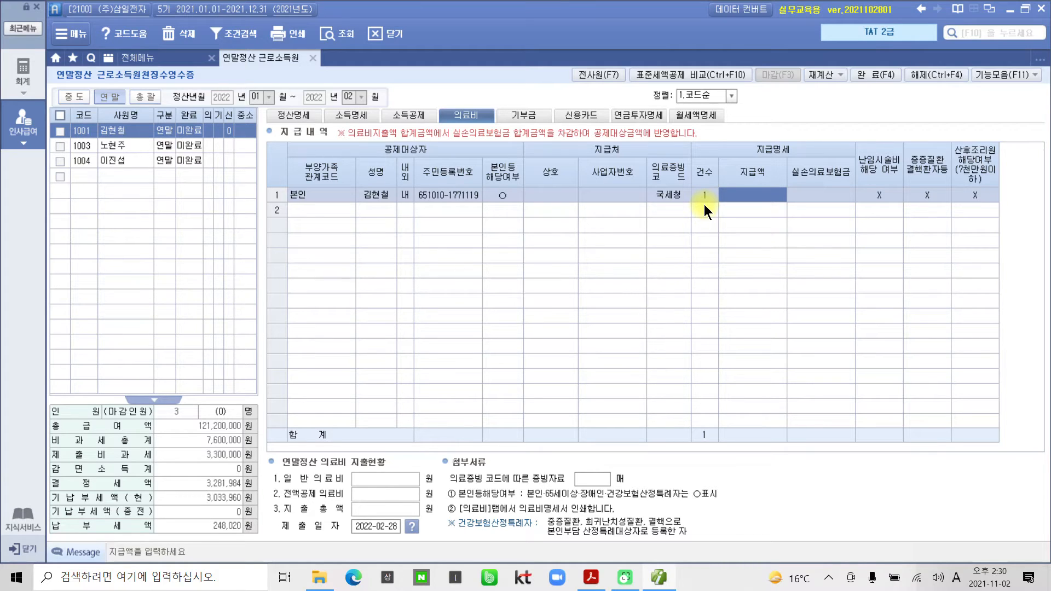
{"action": "type", "text": "8000000"}
{"action": "key", "text": "Return"}
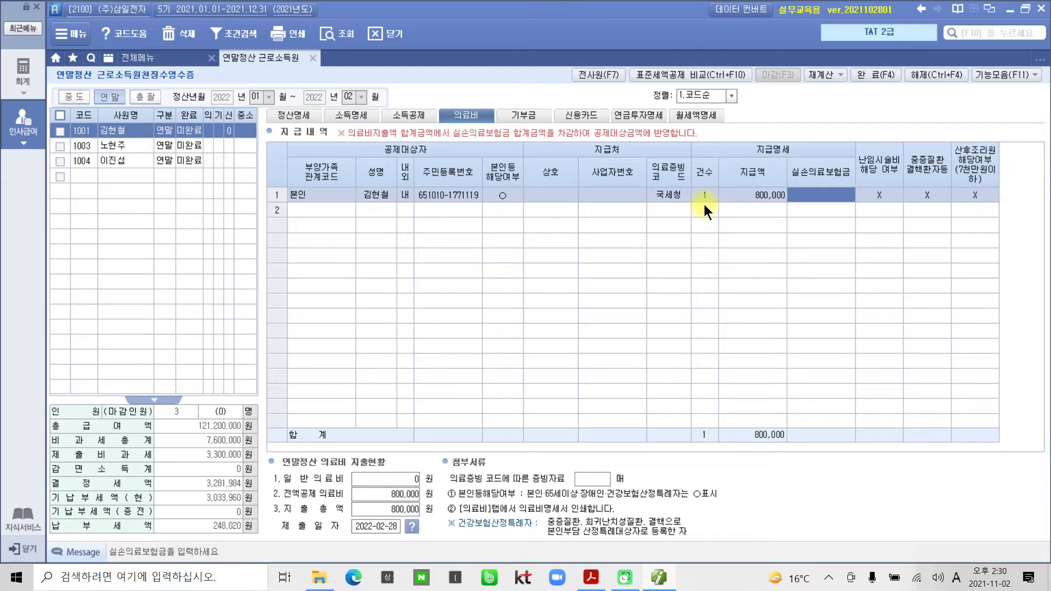
{"action": "key", "text": "Return"}
{"action": "key", "text": "Return"}
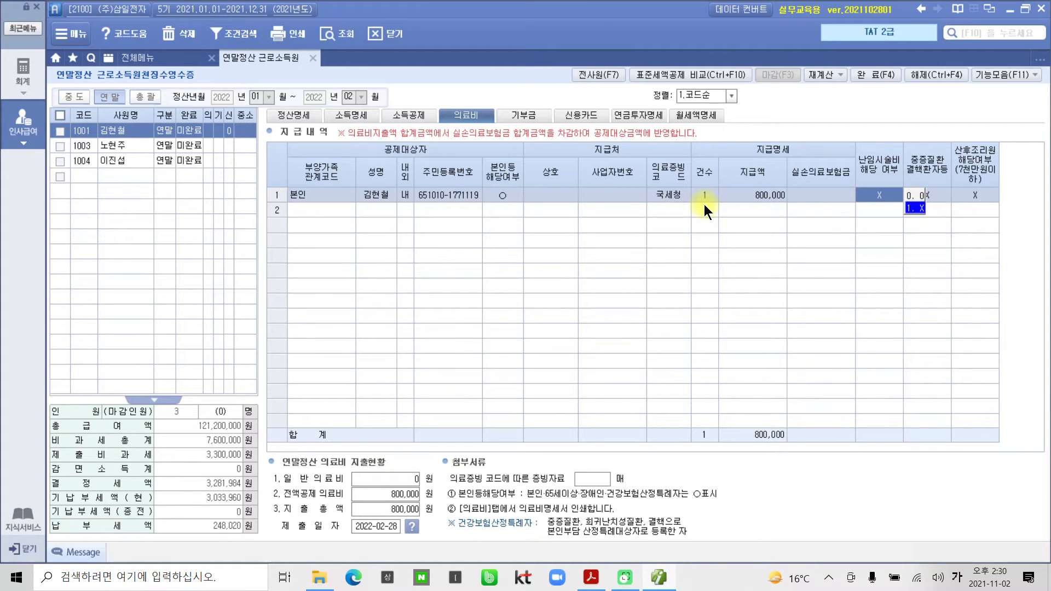
{"action": "key", "text": "Return"}
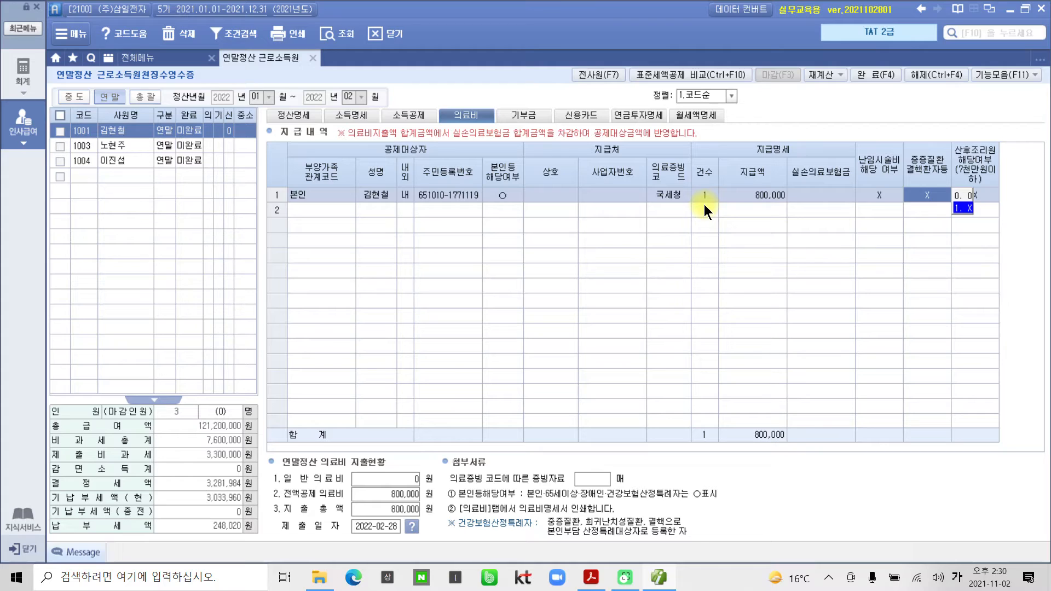
{"action": "key", "text": "Return"}
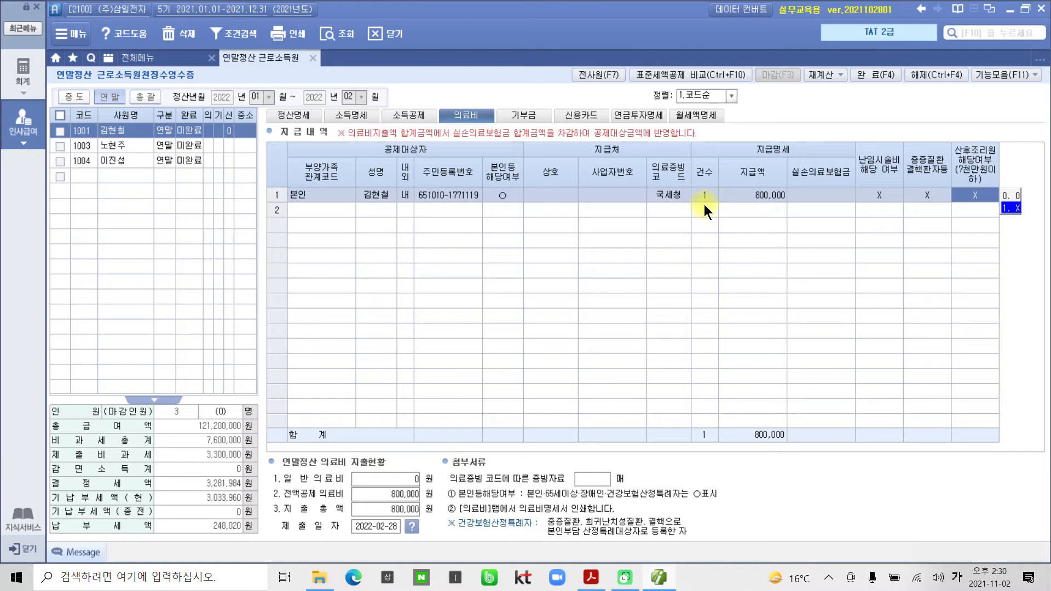
{"action": "key", "text": "Return"}
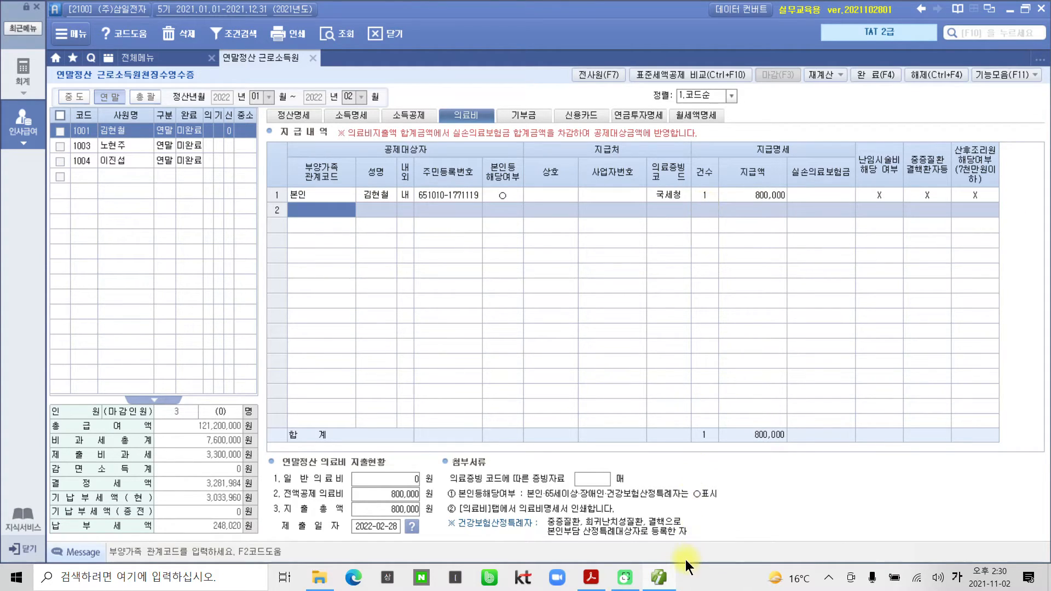
{"action": "left_click", "coordinate": [667, 579]}
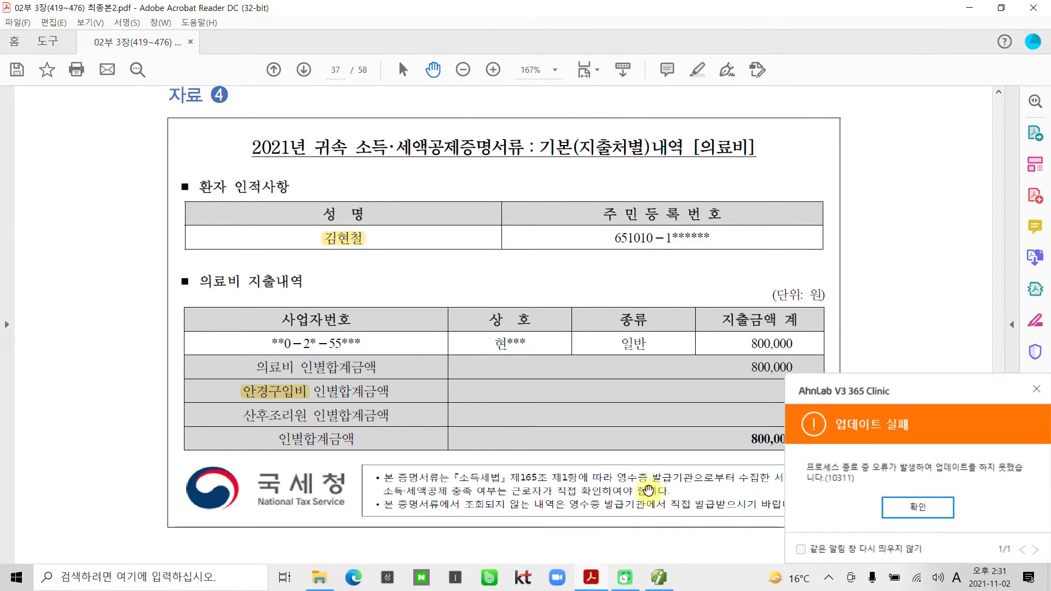
{"action": "left_click", "coordinate": [1035, 390]}
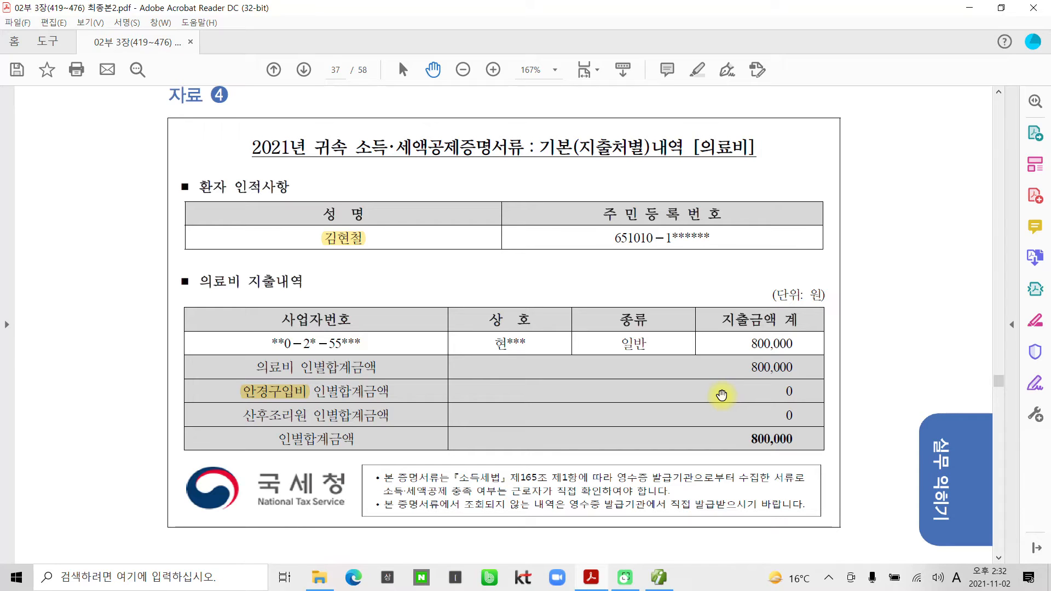
{"action": "left_click", "coordinate": [658, 578]}
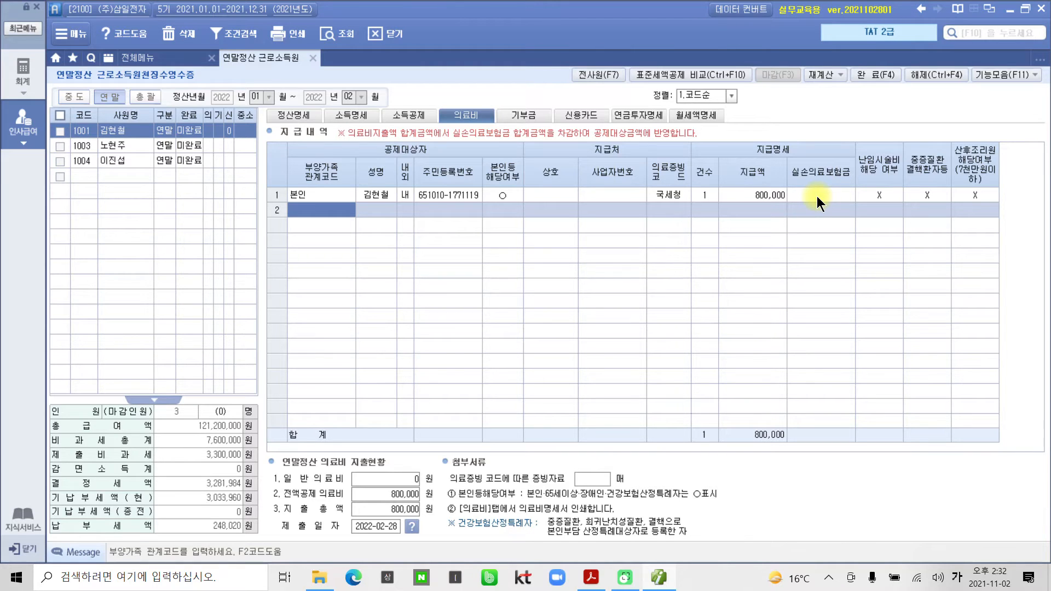
{"action": "left_click", "coordinate": [660, 577]}
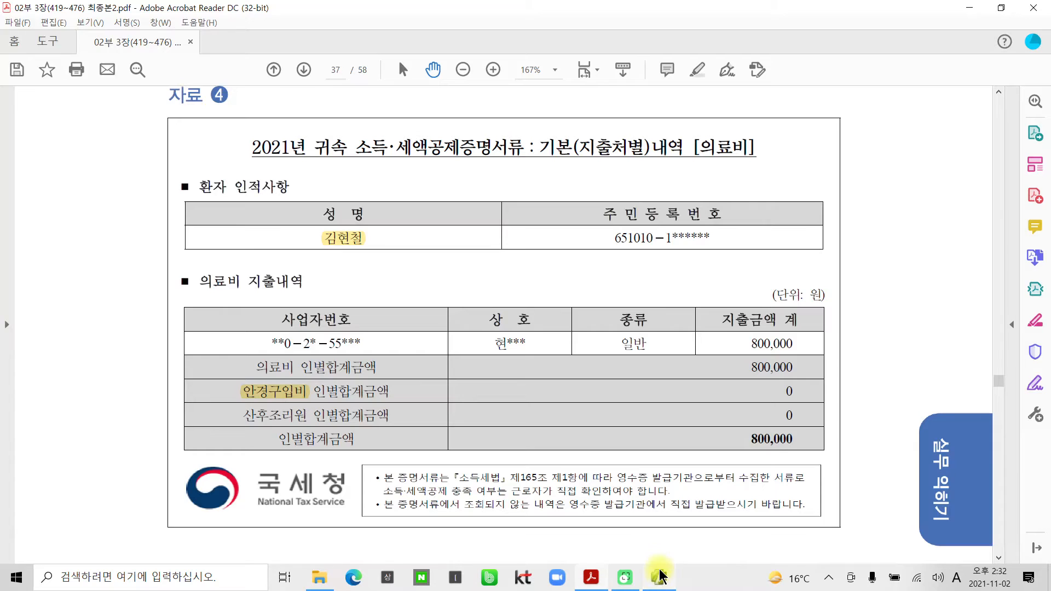
{"action": "left_click", "coordinate": [661, 577]}
{"action": "left_click", "coordinate": [817, 195]}
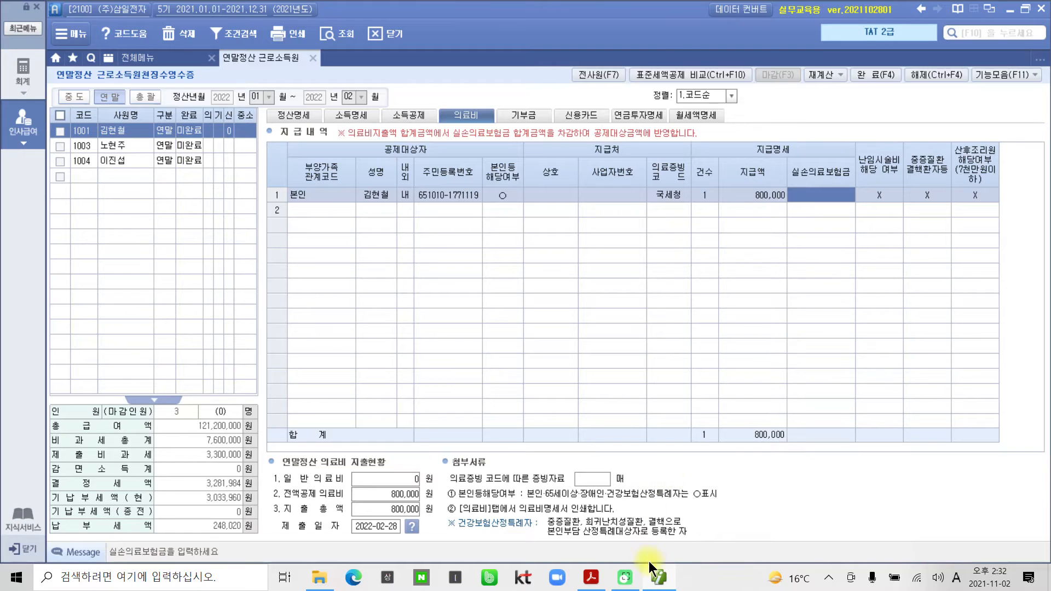
Scroll to 자료 5 and highlight its [의료비] title in yellow.
{"action": "left_click", "coordinate": [659, 575]}
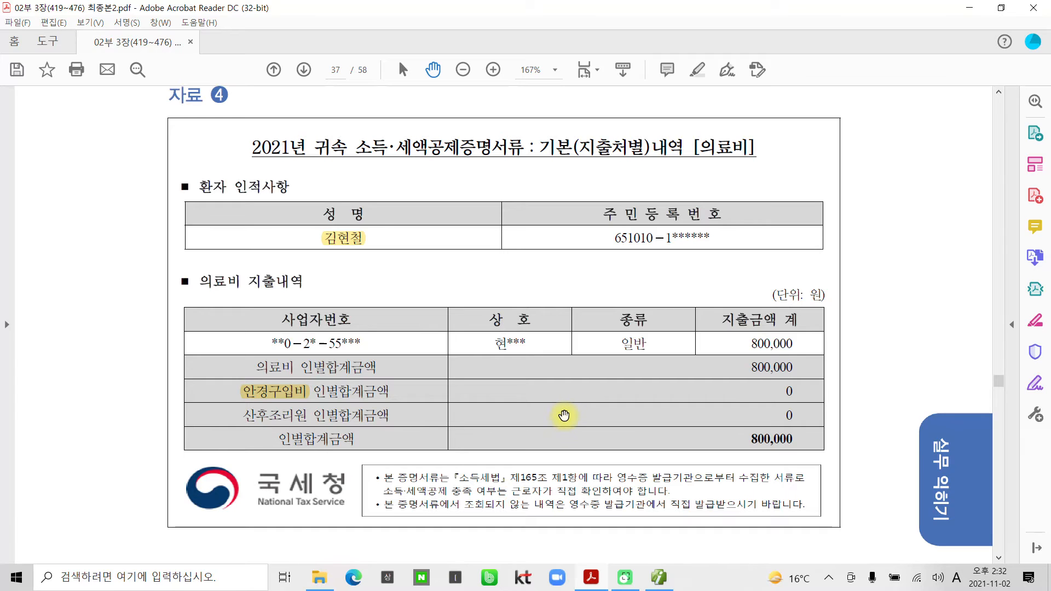
{"action": "scroll", "coordinate": [564, 415], "scroll_direction": "down", "scroll_amount": 2}
{"action": "scroll", "coordinate": [564, 415], "scroll_direction": "down", "scroll_amount": 3}
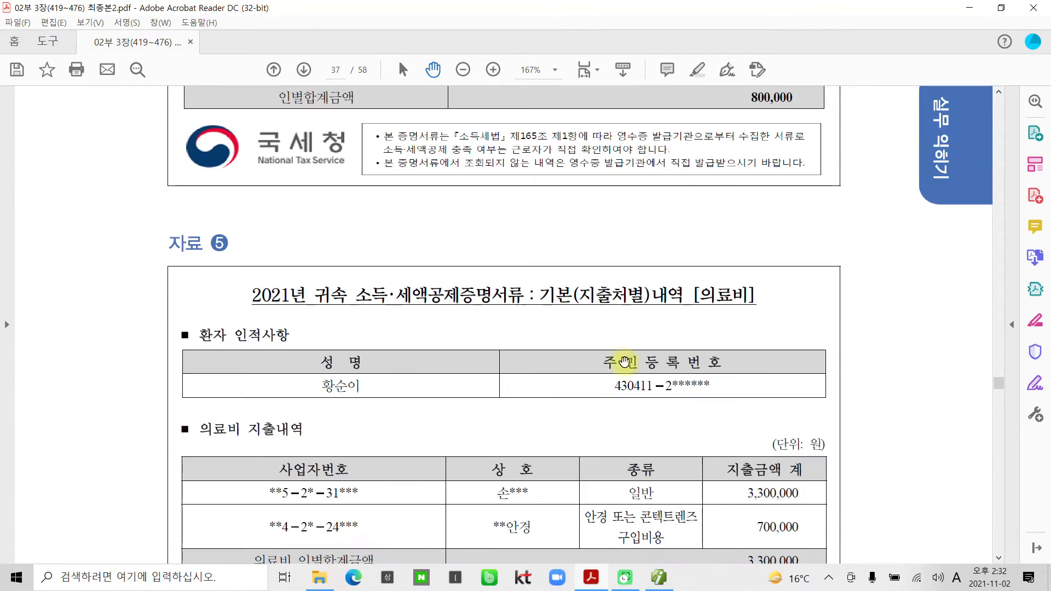
{"action": "left_click_drag", "start_coordinate": [692, 296], "coordinate": [751, 297]}
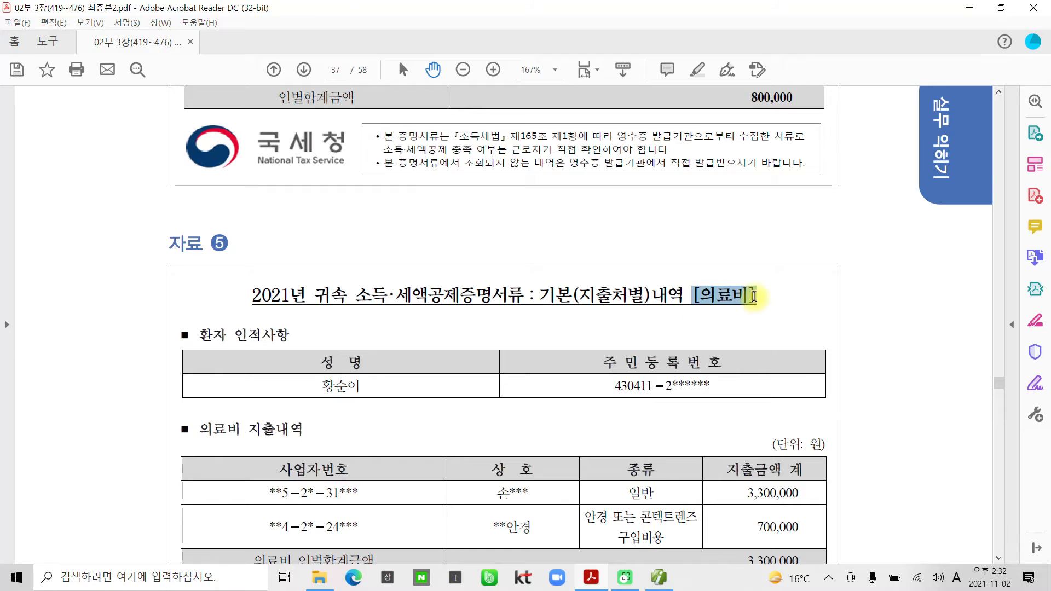
{"action": "right_click", "coordinate": [748, 299]}
{"action": "left_click", "coordinate": [788, 338]}
Highlight the patient's name on the 자료 5 receipt in yellow.
{"action": "scroll", "coordinate": [275, 435], "scroll_direction": "down", "scroll_amount": 1}
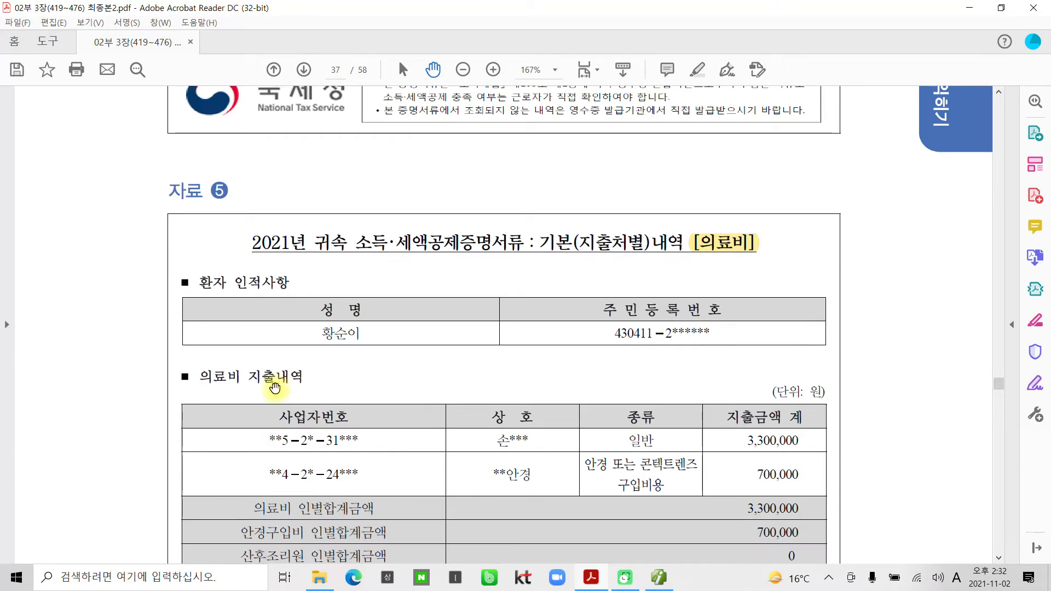
{"action": "left_click_drag", "start_coordinate": [322, 334], "coordinate": [349, 334]}
{"action": "right_click", "coordinate": [348, 334]}
{"action": "left_click", "coordinate": [402, 376]}
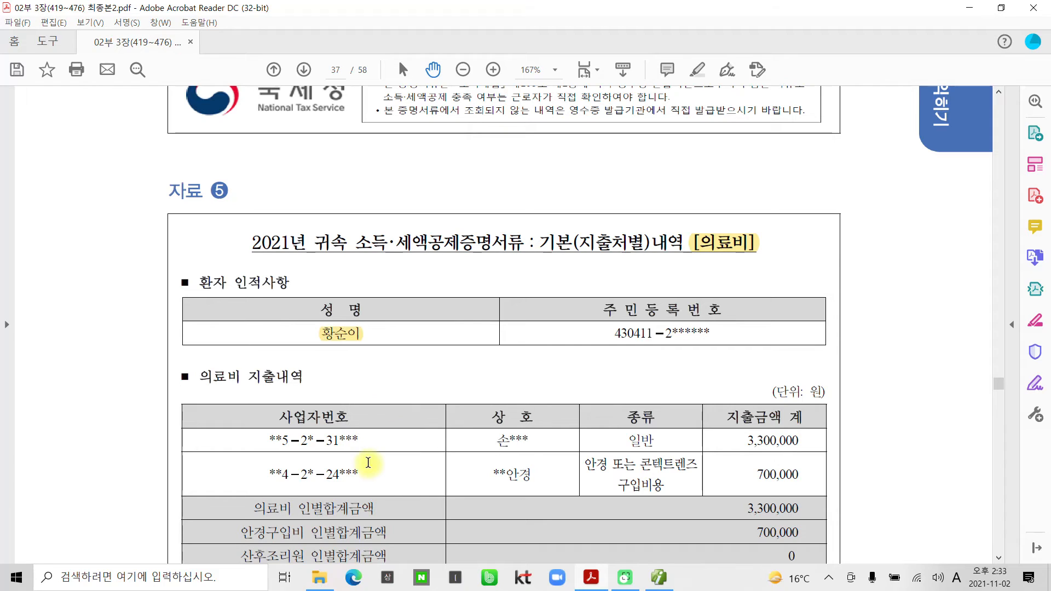
Draw marks on the lower part of the 자료 5 receipt.
{"action": "scroll", "coordinate": [476, 415], "scroll_direction": "down", "scroll_amount": 2}
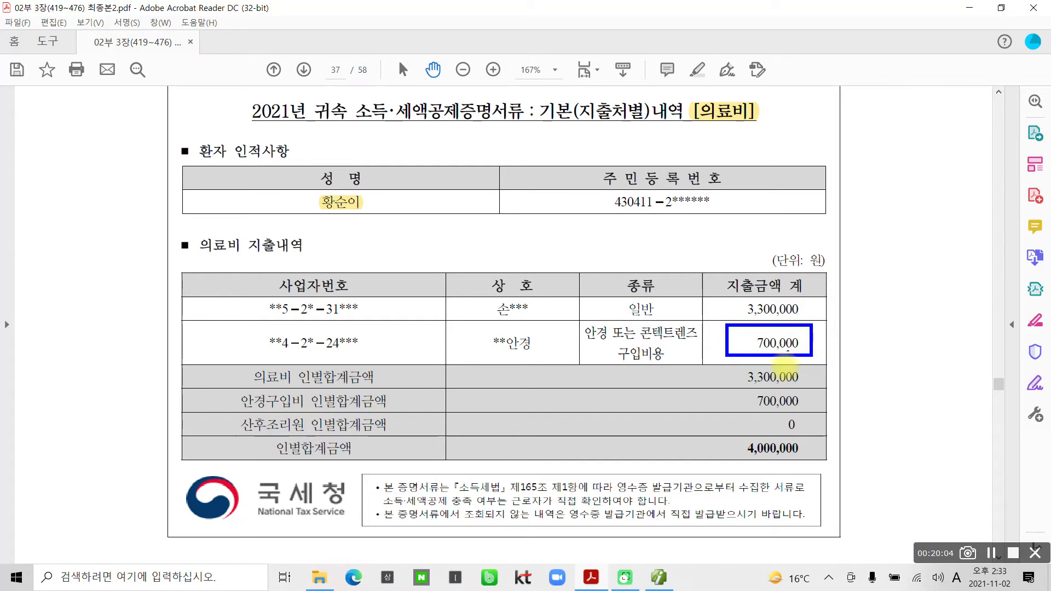
{"action": "left_click_drag", "start_coordinate": [705, 428], "coordinate": [838, 478]}
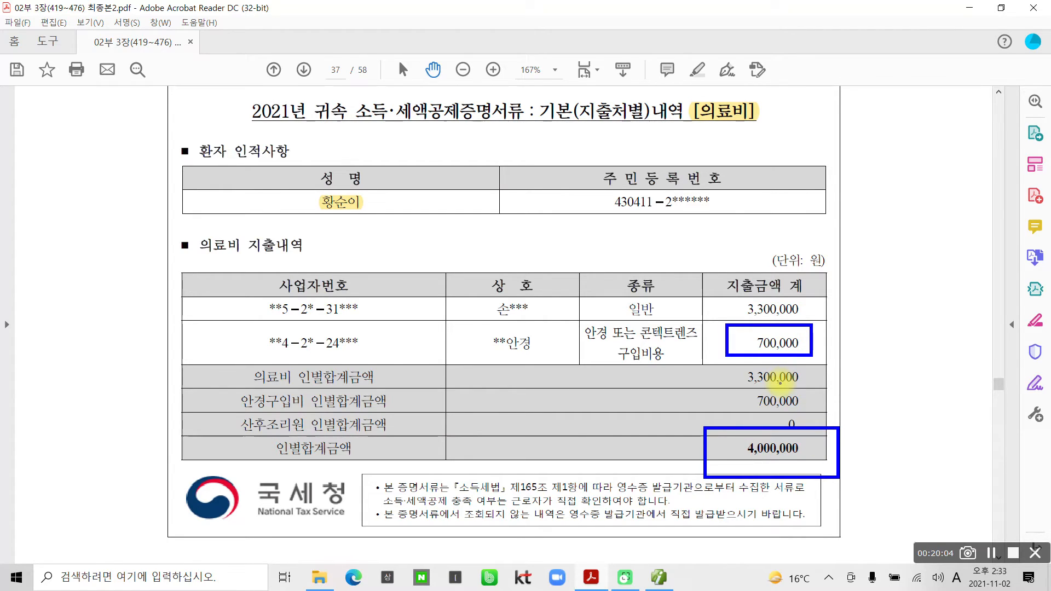
{"action": "mouse_move", "coordinate": [900, 440]}
{"action": "left_mouse_down"}
{"action": "mouse_move", "coordinate": [882, 460]}
{"action": "mouse_move", "coordinate": [902, 504]}
{"action": "left_mouse_up"}
{"action": "mouse_move", "coordinate": [931, 452]}
{"action": "left_mouse_down"}
{"action": "mouse_move", "coordinate": [925, 482]}
{"action": "mouse_move", "coordinate": [977, 480]}
{"action": "left_mouse_up"}
{"action": "left_click_drag", "start_coordinate": [984, 495], "coordinate": [981, 508]}
{"action": "mouse_move", "coordinate": [997, 470]}
{"action": "left_mouse_down"}
{"action": "mouse_move", "coordinate": [1014, 485]}
{"action": "mouse_move", "coordinate": [1029, 471]}
{"action": "left_mouse_up"}
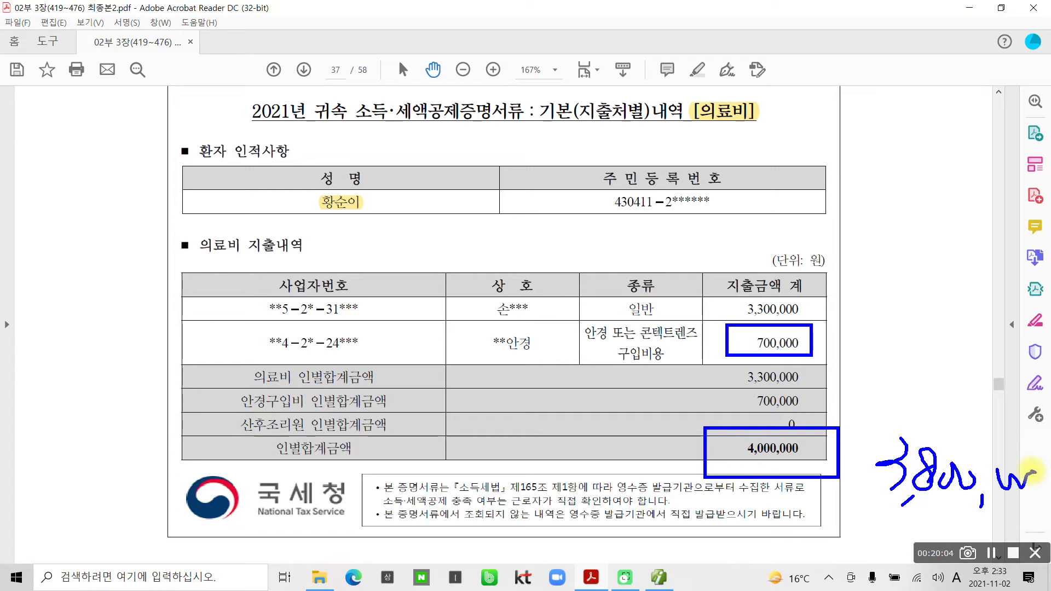
{"action": "left_click", "coordinate": [1035, 553]}
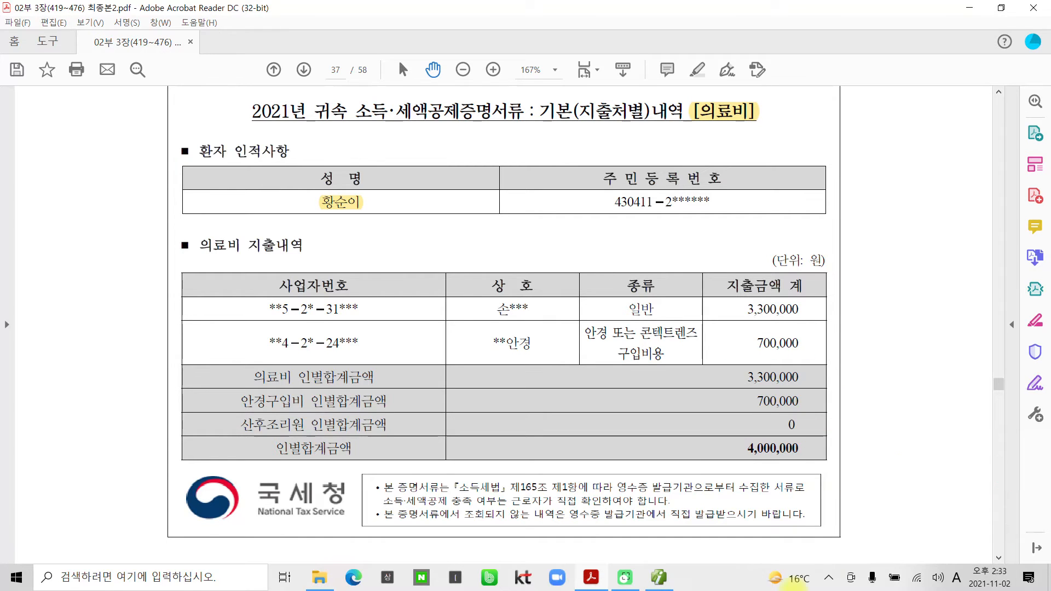
{"action": "left_click", "coordinate": [660, 576]}
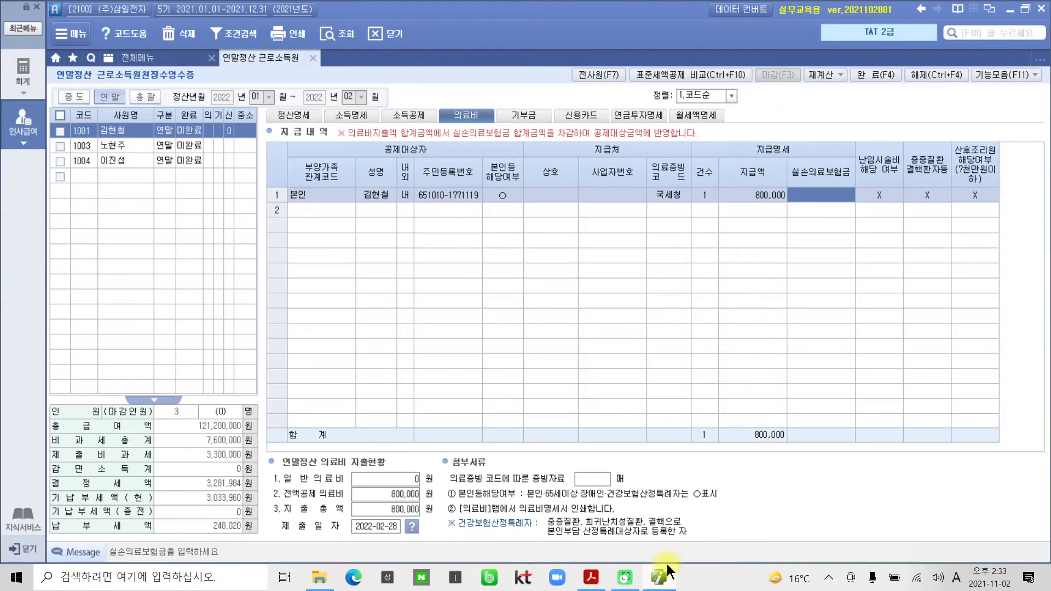
Start medical row 2 with the employee's parent as the patient.
{"action": "left_click", "coordinate": [312, 212]}
{"action": "key", "text": "F2"}
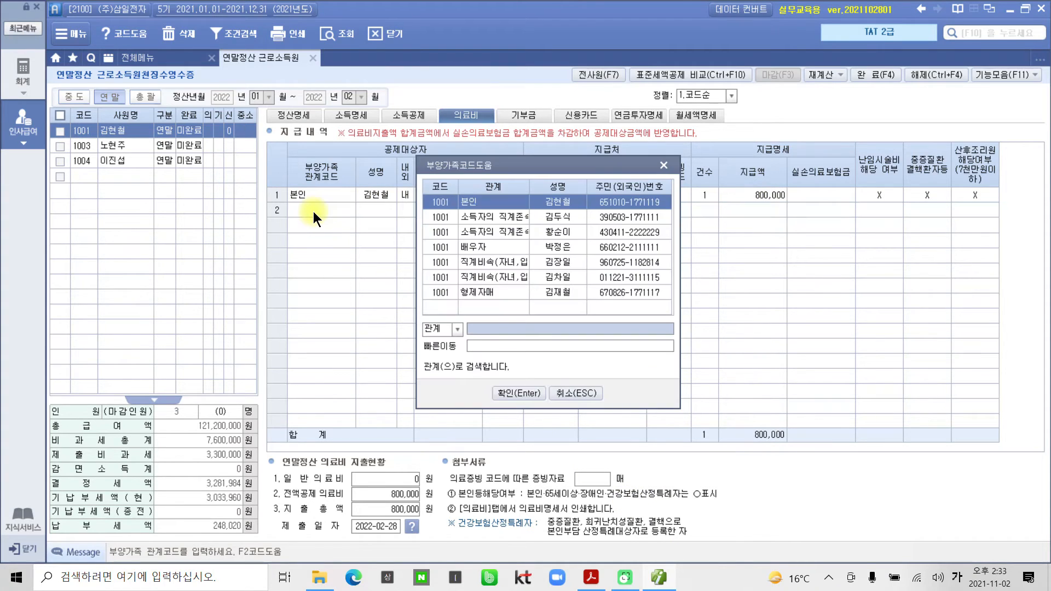
{"action": "left_click", "coordinate": [508, 233]}
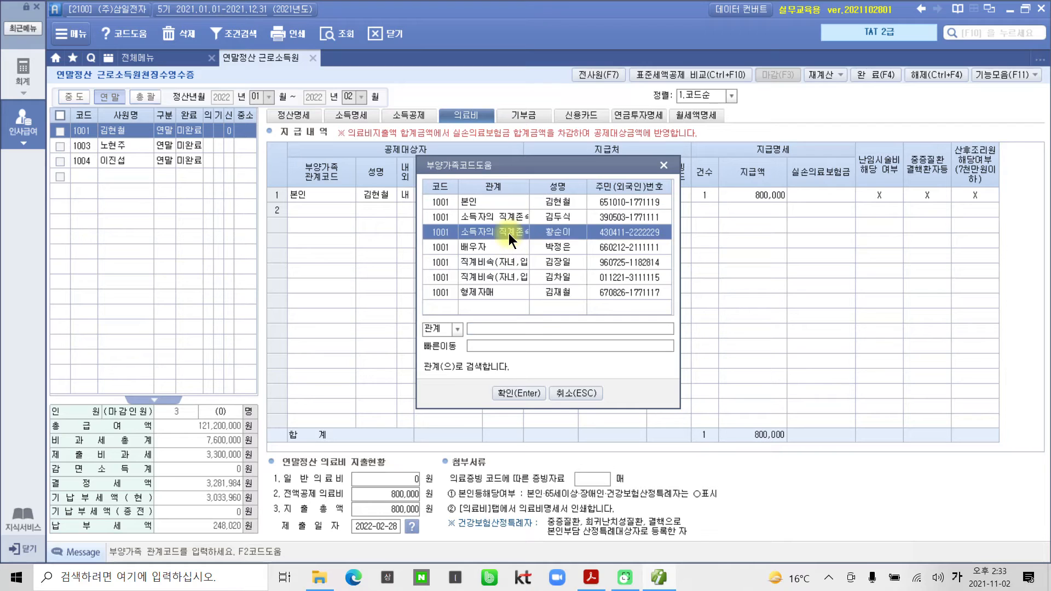
{"action": "left_click", "coordinate": [504, 393]}
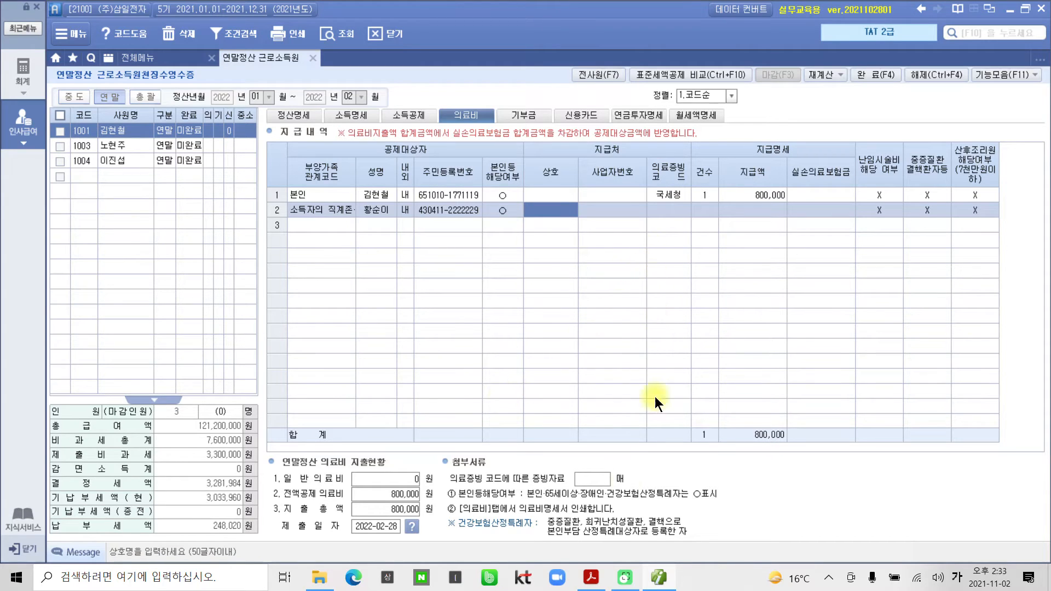
{"action": "key", "text": "alt+Tab"}
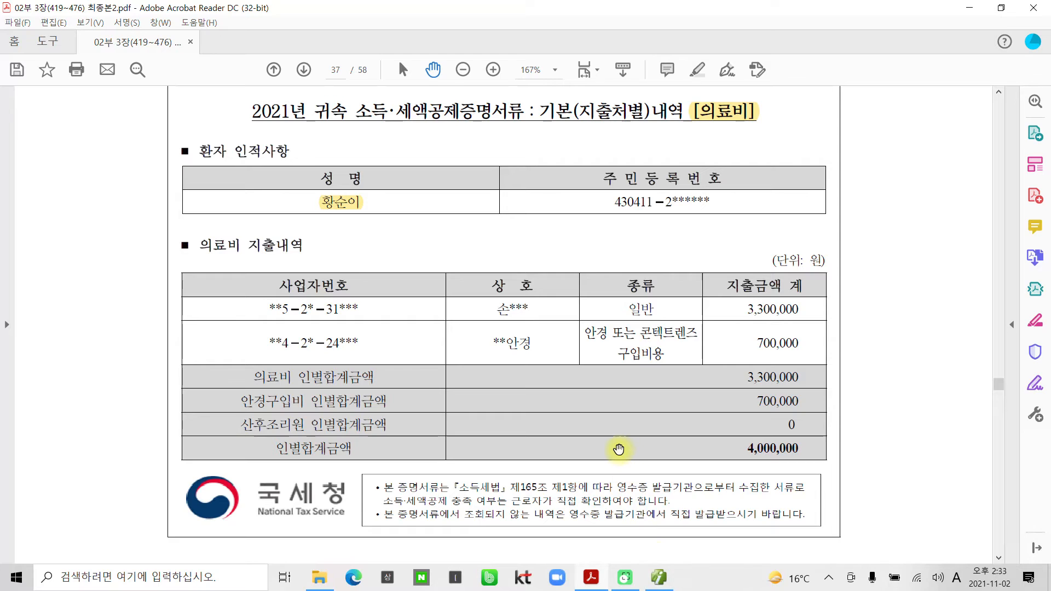
{"action": "key", "text": "alt+Tab"}
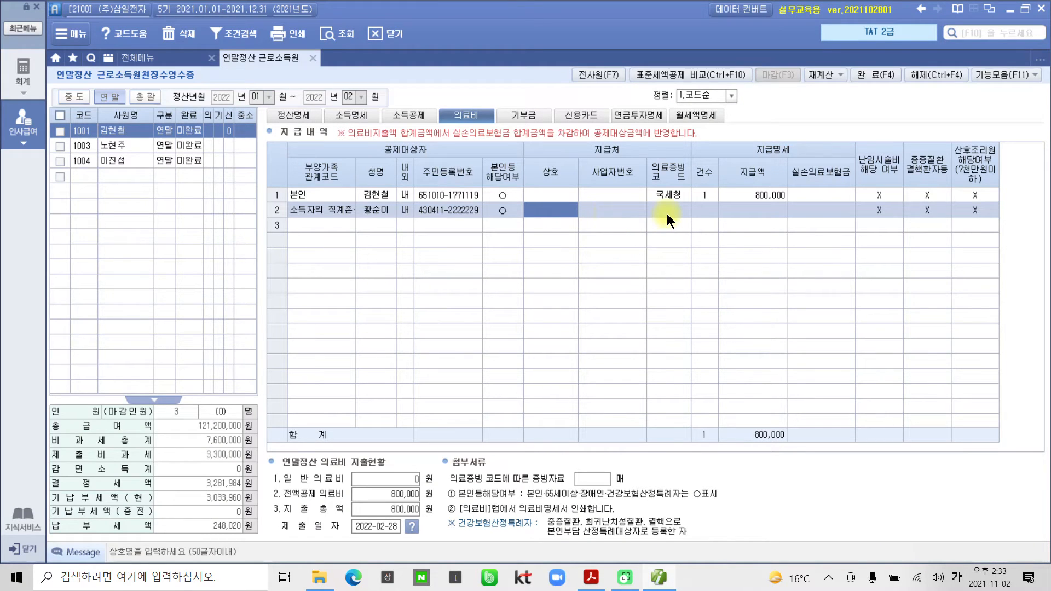
Set row 2 to 국세청 evidence, 1 case and a 3,800,000 payment.
{"action": "left_click", "coordinate": [666, 211]}
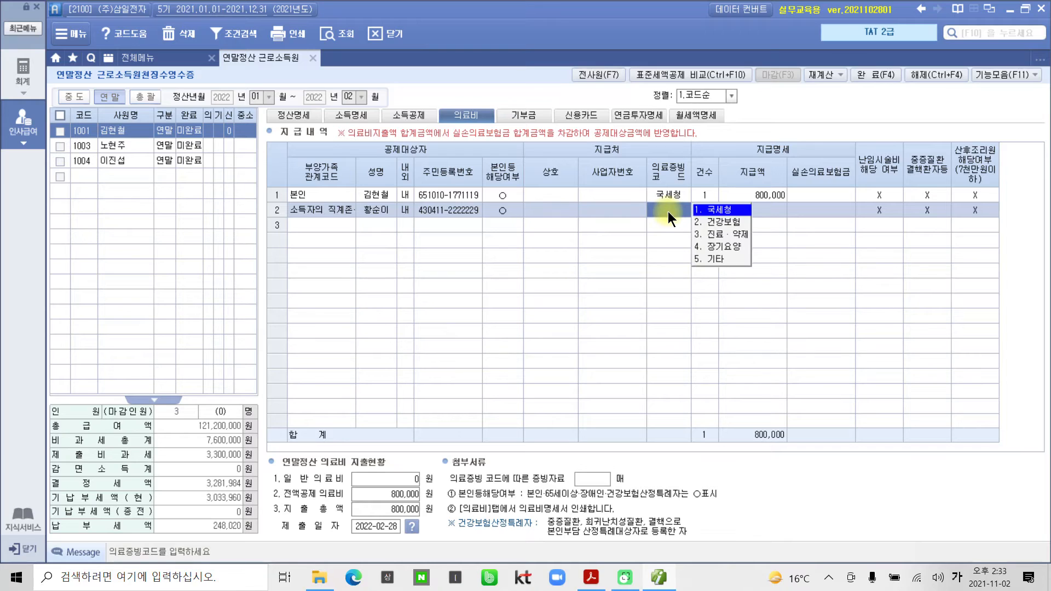
{"action": "left_click", "coordinate": [708, 212]}
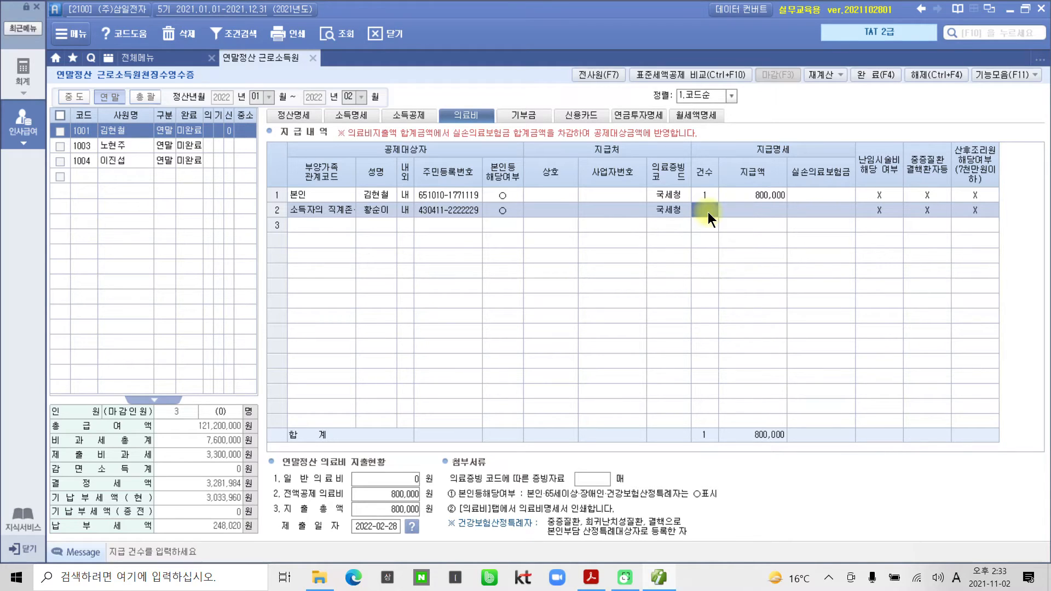
{"action": "type", "text": "1"}
{"action": "key", "text": "Return"}
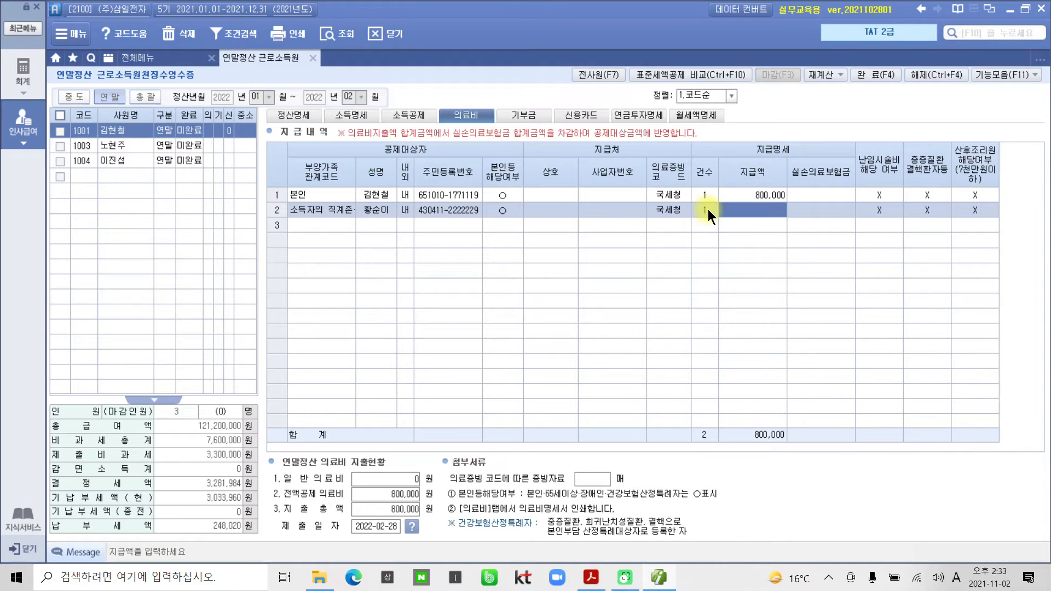
{"action": "type", "text": "3"}
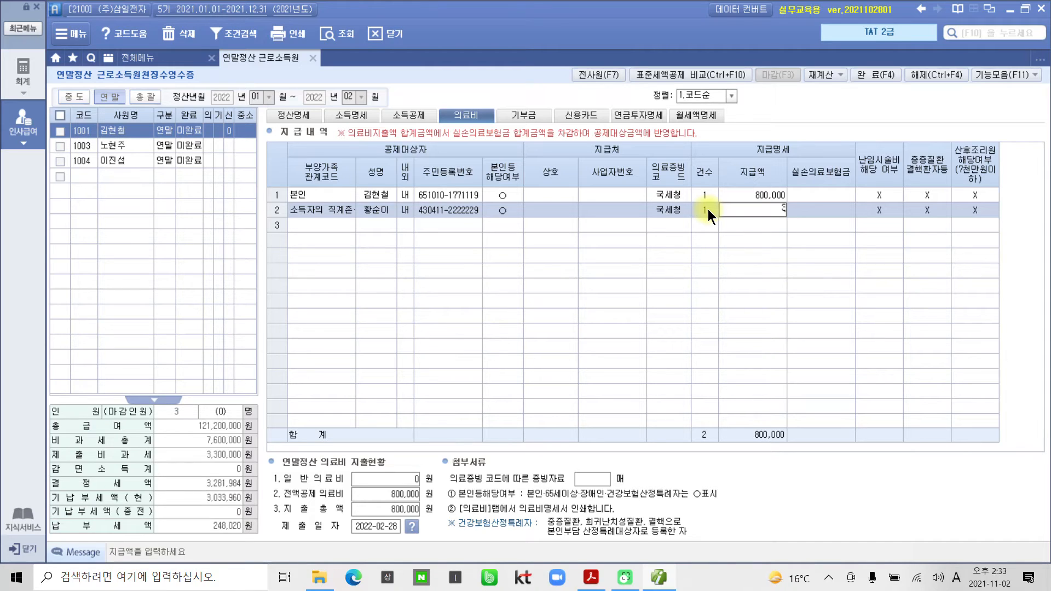
{"action": "type", "text": ",800,000"}
{"action": "key", "text": "Return"}
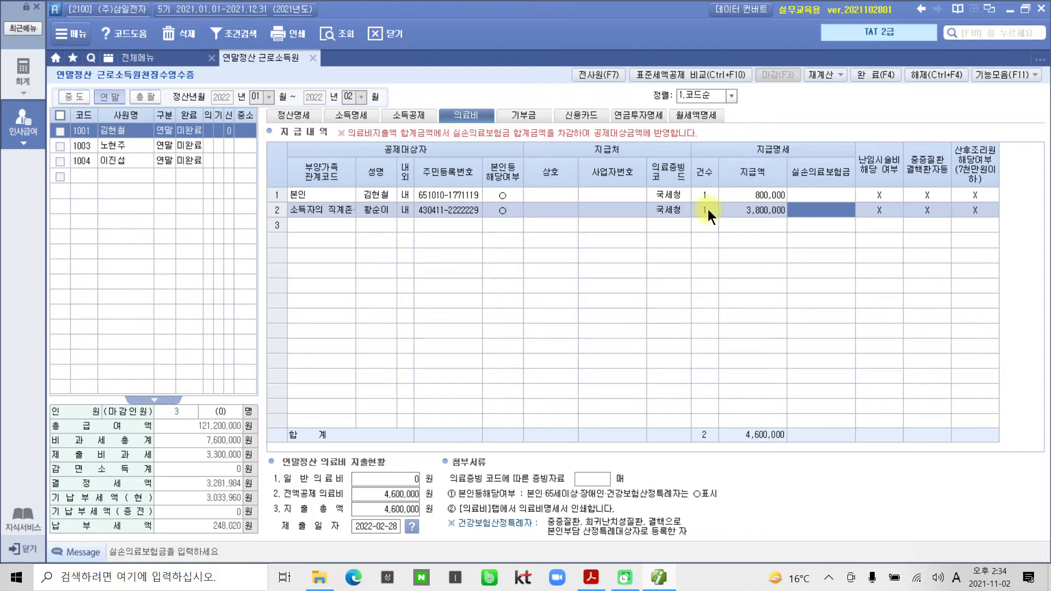
{"action": "key", "text": "Return"}
{"action": "key", "text": "Return"}
{"action": "key", "text": "Return"}
{"action": "key", "text": "Return"}
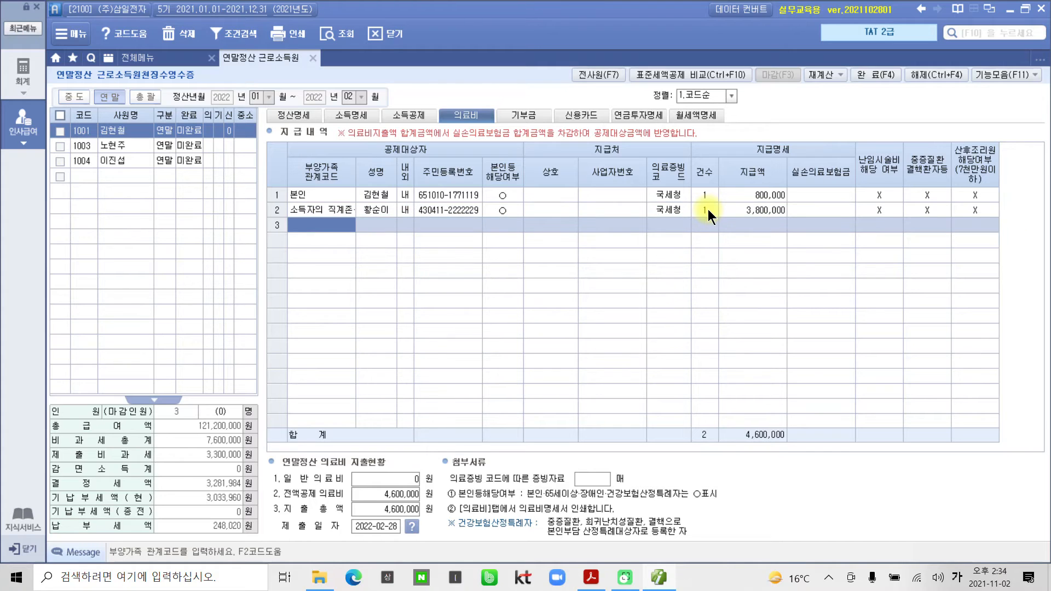
{"action": "left_click", "coordinate": [651, 584]}
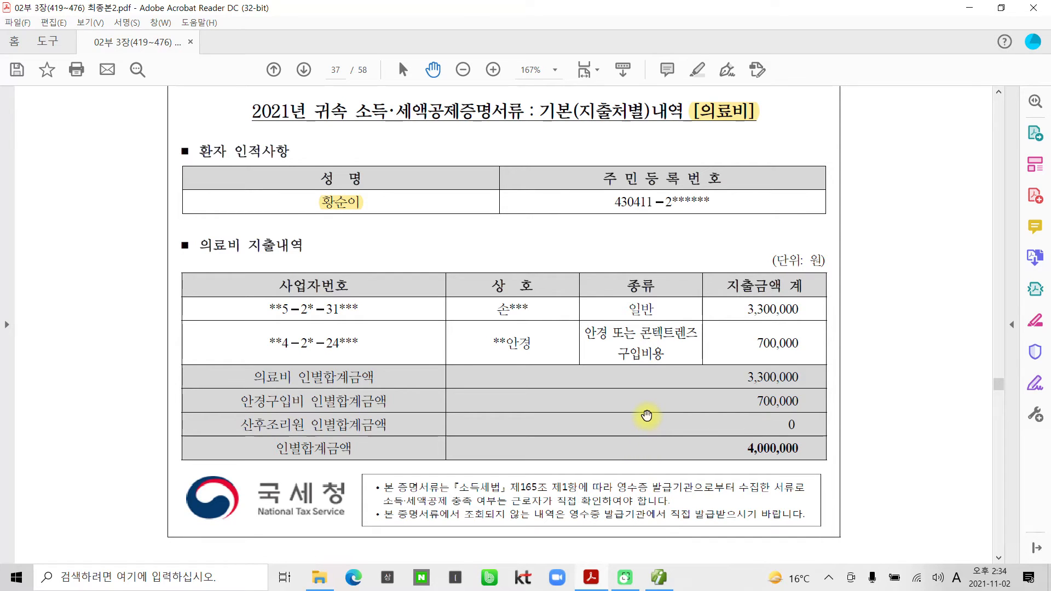
Scroll to page 38's 자료 6 certificate showing the 9,000,000 대학원 tuition.
{"action": "scroll", "coordinate": [649, 412], "scroll_direction": "down", "scroll_amount": 10}
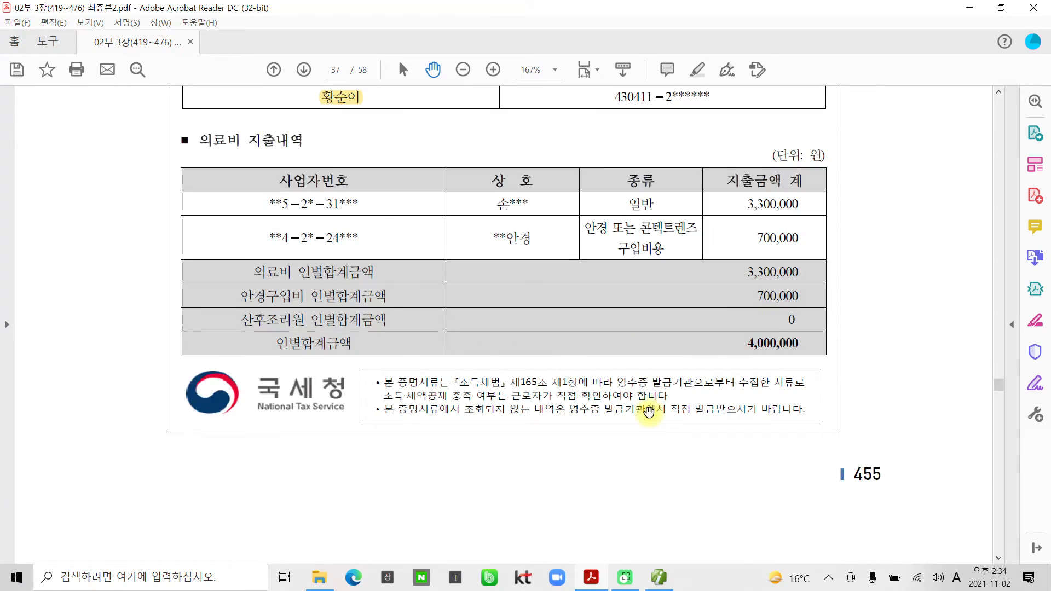
{"action": "scroll", "coordinate": [649, 410], "scroll_direction": "down", "scroll_amount": 8}
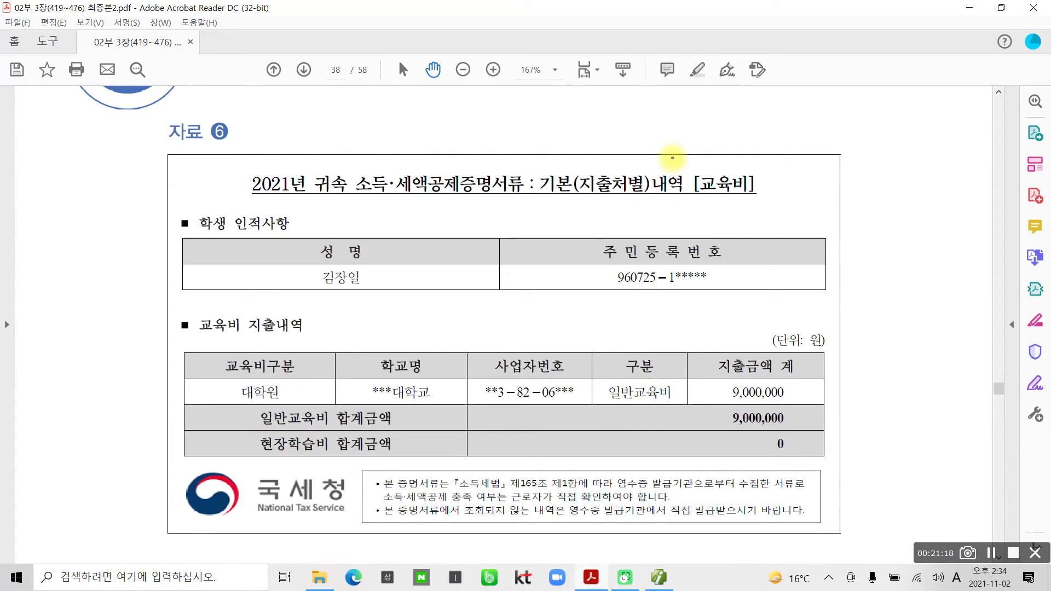
{"action": "left_click_drag", "start_coordinate": [673, 157], "coordinate": [780, 234]}
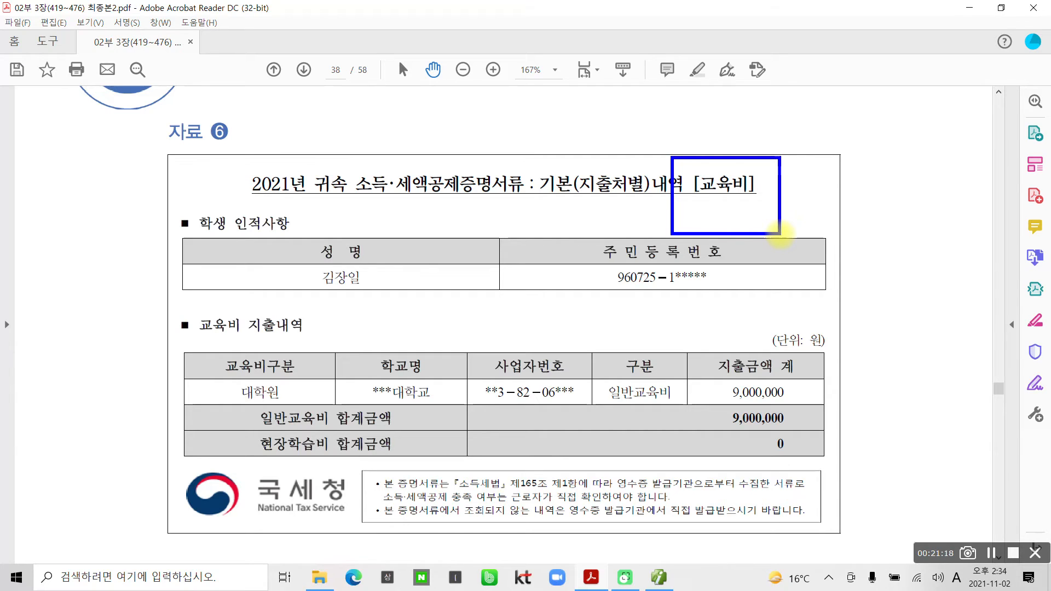
{"action": "mouse_move", "coordinate": [432, 67]}
{"action": "left_mouse_down"}
{"action": "mouse_move", "coordinate": [422, 123]}
{"action": "mouse_move", "coordinate": [465, 97]}
{"action": "left_mouse_up"}
{"action": "mouse_move", "coordinate": [470, 59]}
{"action": "left_mouse_down"}
{"action": "mouse_move", "coordinate": [468, 116]}
{"action": "mouse_move", "coordinate": [496, 85]}
{"action": "mouse_move", "coordinate": [509, 107]}
{"action": "left_mouse_up"}
{"action": "left_click_drag", "start_coordinate": [525, 58], "coordinate": [530, 112]}
{"action": "left_click_drag", "start_coordinate": [491, 155], "coordinate": [451, 192]}
{"action": "left_click_drag", "start_coordinate": [457, 159], "coordinate": [492, 201]}
{"action": "mouse_move", "coordinate": [583, 62]}
{"action": "left_mouse_down"}
{"action": "mouse_move", "coordinate": [569, 82]}
{"action": "mouse_move", "coordinate": [581, 123]}
{"action": "left_mouse_up"}
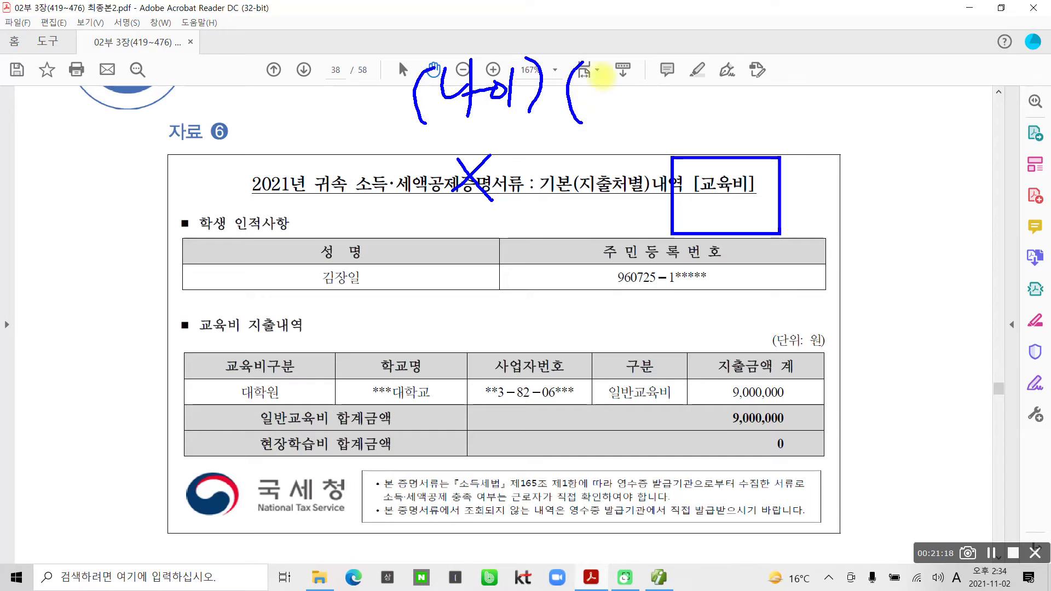
{"action": "left_click_drag", "start_coordinate": [618, 55], "coordinate": [601, 91]}
{"action": "left_click_drag", "start_coordinate": [610, 71], "coordinate": [638, 89]}
{"action": "mouse_move", "coordinate": [643, 59]}
{"action": "left_mouse_down"}
{"action": "mouse_move", "coordinate": [665, 55]}
{"action": "mouse_move", "coordinate": [674, 82]}
{"action": "left_mouse_up"}
{"action": "mouse_move", "coordinate": [635, 107]}
{"action": "left_mouse_down"}
{"action": "mouse_move", "coordinate": [661, 100]}
{"action": "mouse_move", "coordinate": [663, 113]}
{"action": "left_mouse_up"}
{"action": "left_click_drag", "start_coordinate": [685, 54], "coordinate": [683, 113]}
{"action": "mouse_move", "coordinate": [628, 147]}
{"action": "left_mouse_down"}
{"action": "mouse_move", "coordinate": [608, 167]}
{"action": "mouse_move", "coordinate": [634, 154]}
{"action": "left_mouse_up"}
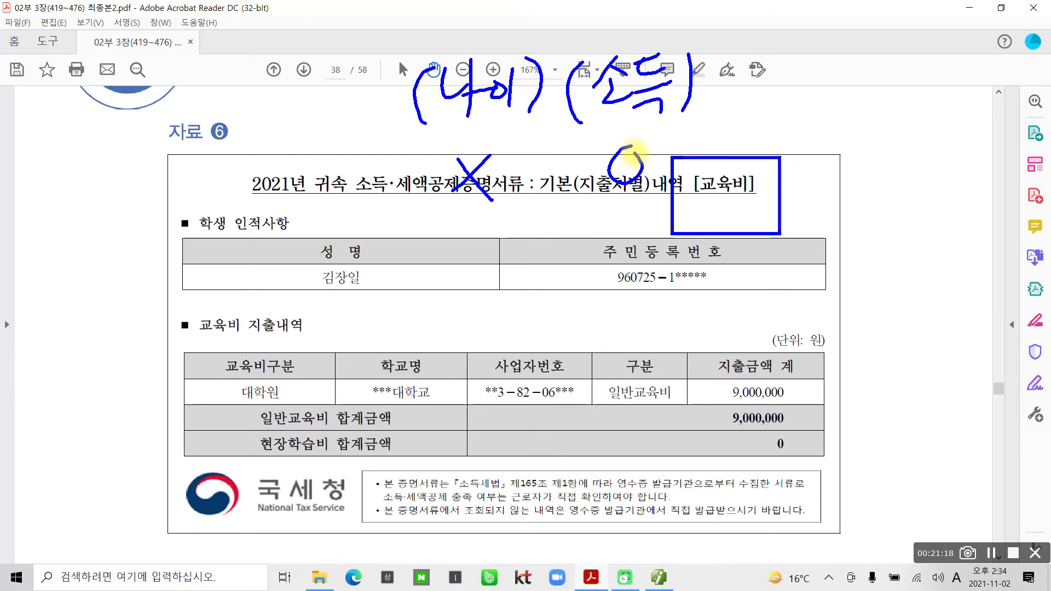
{"action": "mouse_move", "coordinate": [772, 65]}
{"action": "left_mouse_down"}
{"action": "mouse_move", "coordinate": [799, 60]}
{"action": "mouse_move", "coordinate": [783, 94]}
{"action": "left_mouse_up"}
{"action": "left_click_drag", "start_coordinate": [822, 40], "coordinate": [820, 101]}
{"action": "left_click_drag", "start_coordinate": [832, 59], "coordinate": [843, 83]}
{"action": "left_click_drag", "start_coordinate": [865, 39], "coordinate": [862, 84]}
{"action": "mouse_move", "coordinate": [863, 68]}
{"action": "left_mouse_down"}
{"action": "mouse_move", "coordinate": [879, 62]}
{"action": "mouse_move", "coordinate": [875, 99]}
{"action": "left_mouse_up"}
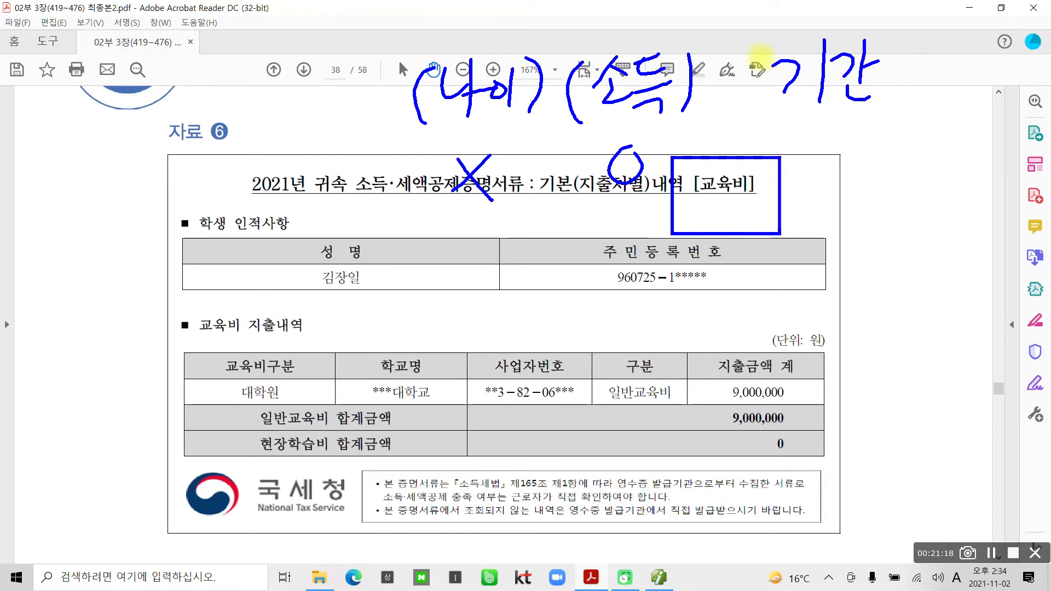
{"action": "left_click_drag", "start_coordinate": [776, 48], "coordinate": [795, 107]}
{"action": "mouse_move", "coordinate": [877, 46]}
{"action": "left_mouse_down"}
{"action": "mouse_move", "coordinate": [909, 93]}
{"action": "mouse_move", "coordinate": [877, 124]}
{"action": "left_mouse_up"}
{"action": "mouse_move", "coordinate": [826, 143]}
{"action": "left_mouse_down"}
{"action": "mouse_move", "coordinate": [810, 170]}
{"action": "mouse_move", "coordinate": [823, 140]}
{"action": "left_mouse_up"}
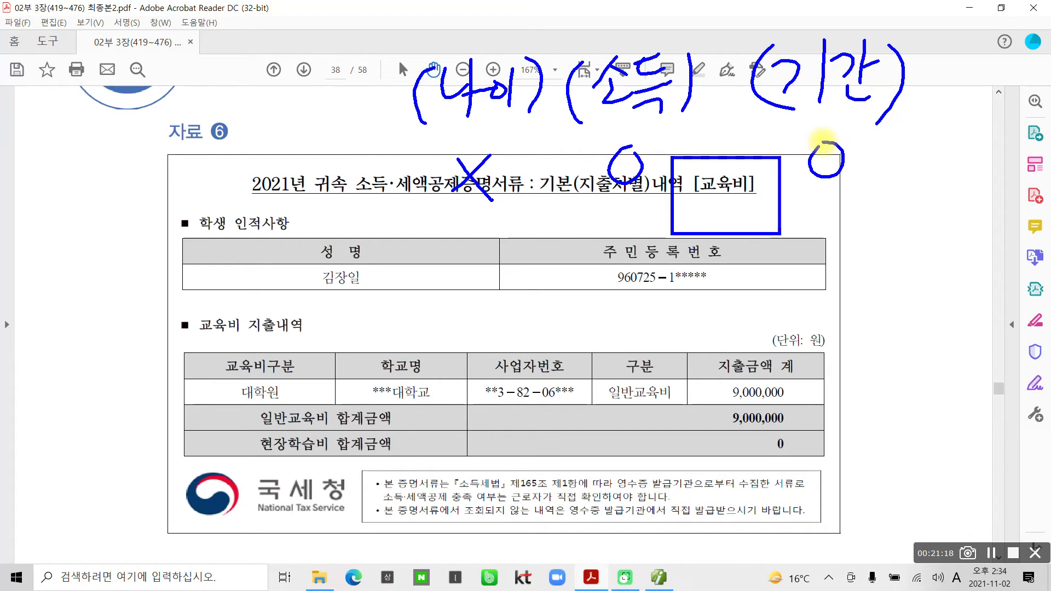
{"action": "left_click_drag", "start_coordinate": [856, 209], "coordinate": [842, 364]}
{"action": "mouse_move", "coordinate": [852, 222]}
{"action": "left_mouse_down"}
{"action": "mouse_move", "coordinate": [872, 226]}
{"action": "mouse_move", "coordinate": [842, 255]}
{"action": "left_mouse_up"}
{"action": "left_click_drag", "start_coordinate": [867, 241], "coordinate": [885, 259]}
{"action": "left_click_drag", "start_coordinate": [896, 195], "coordinate": [888, 285]}
{"action": "mouse_move", "coordinate": [906, 224]}
{"action": "left_mouse_down"}
{"action": "mouse_move", "coordinate": [921, 236]}
{"action": "mouse_move", "coordinate": [908, 270]}
{"action": "left_mouse_up"}
{"action": "mouse_move", "coordinate": [925, 234]}
{"action": "left_mouse_down"}
{"action": "mouse_move", "coordinate": [944, 230]}
{"action": "mouse_move", "coordinate": [944, 244]}
{"action": "left_mouse_up"}
{"action": "mouse_move", "coordinate": [943, 216]}
{"action": "left_mouse_down"}
{"action": "mouse_move", "coordinate": [941, 268]}
{"action": "mouse_move", "coordinate": [961, 271]}
{"action": "left_mouse_up"}
{"action": "mouse_move", "coordinate": [967, 195]}
{"action": "left_mouse_down"}
{"action": "mouse_move", "coordinate": [969, 224]}
{"action": "mouse_move", "coordinate": [1009, 268]}
{"action": "mouse_move", "coordinate": [1039, 228]}
{"action": "mouse_move", "coordinate": [1031, 276]}
{"action": "left_mouse_up"}
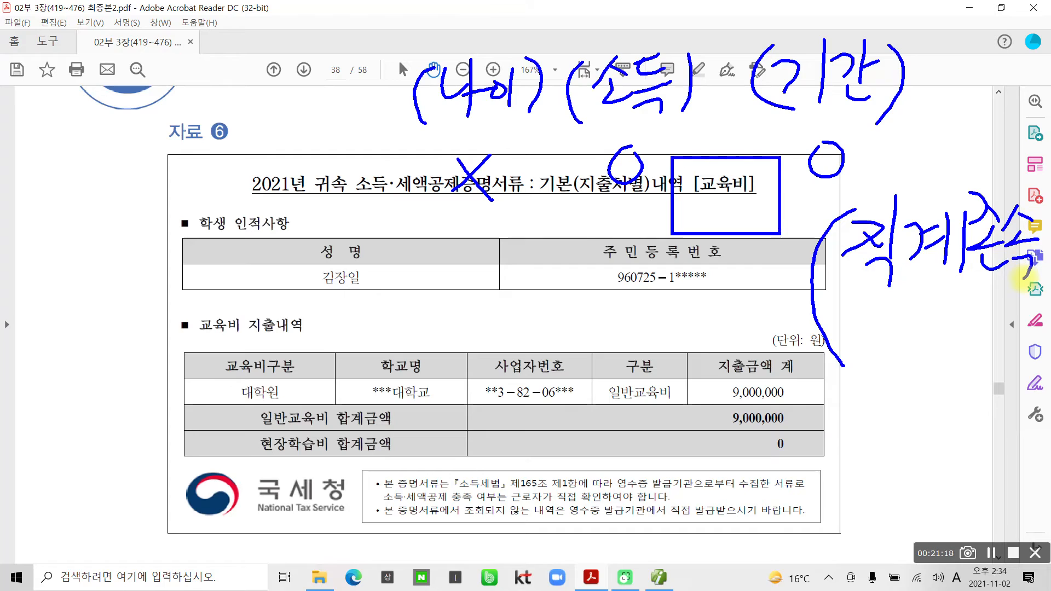
{"action": "mouse_move", "coordinate": [938, 288]}
{"action": "left_mouse_down"}
{"action": "mouse_move", "coordinate": [904, 323]}
{"action": "mouse_move", "coordinate": [943, 325]}
{"action": "left_mouse_up"}
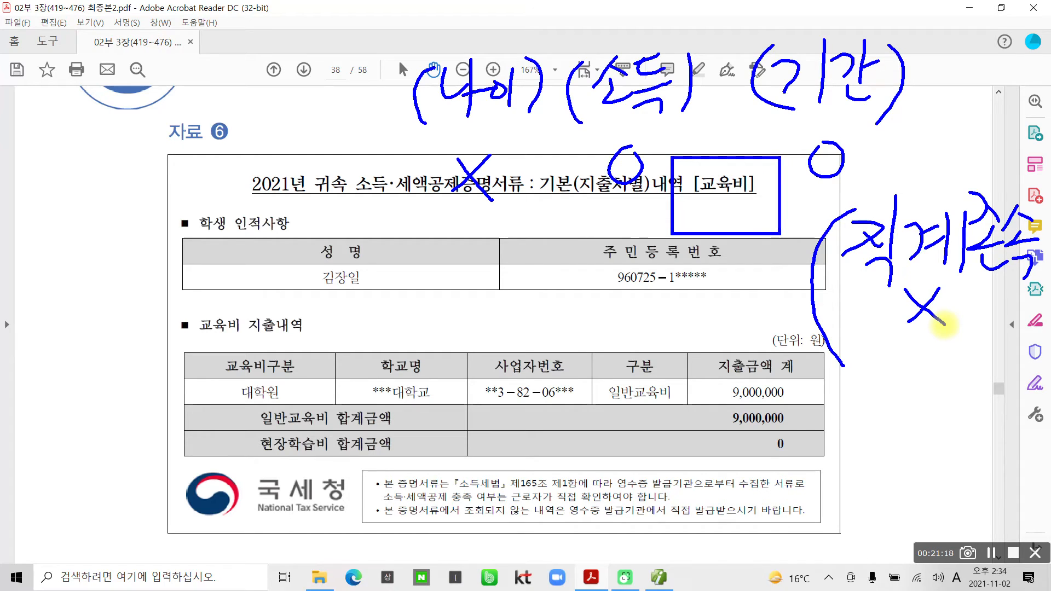
{"action": "mouse_move", "coordinate": [813, 370]}
{"action": "left_mouse_down"}
{"action": "mouse_move", "coordinate": [866, 389]}
{"action": "mouse_move", "coordinate": [871, 408]}
{"action": "mouse_move", "coordinate": [878, 380]}
{"action": "left_mouse_up"}
{"action": "mouse_move", "coordinate": [895, 350]}
{"action": "left_mouse_down"}
{"action": "mouse_move", "coordinate": [891, 411]}
{"action": "mouse_move", "coordinate": [925, 358]}
{"action": "left_mouse_up"}
{"action": "mouse_move", "coordinate": [903, 370]}
{"action": "left_mouse_down"}
{"action": "mouse_move", "coordinate": [919, 366]}
{"action": "mouse_move", "coordinate": [935, 408]}
{"action": "left_mouse_up"}
{"action": "mouse_move", "coordinate": [937, 378]}
{"action": "left_mouse_down"}
{"action": "mouse_move", "coordinate": [950, 375]}
{"action": "mouse_move", "coordinate": [940, 417]}
{"action": "left_mouse_up"}
{"action": "left_click_drag", "start_coordinate": [972, 353], "coordinate": [944, 409]}
{"action": "mouse_move", "coordinate": [967, 388]}
{"action": "left_mouse_down"}
{"action": "mouse_move", "coordinate": [1004, 380]}
{"action": "mouse_move", "coordinate": [998, 417]}
{"action": "left_mouse_up"}
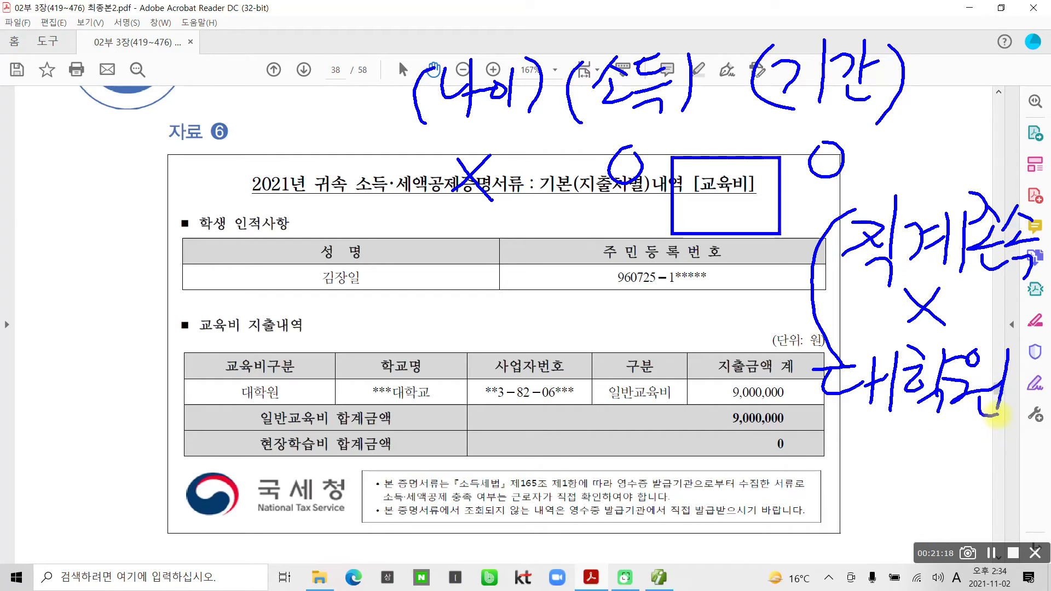
{"action": "left_click_drag", "start_coordinate": [843, 426], "coordinate": [879, 468]}
{"action": "left_click_drag", "start_coordinate": [913, 417], "coordinate": [918, 446]}
{"action": "left_click_drag", "start_coordinate": [933, 432], "coordinate": [926, 452]}
{"action": "mouse_move", "coordinate": [909, 456]}
{"action": "left_mouse_down"}
{"action": "mouse_move", "coordinate": [944, 452]}
{"action": "mouse_move", "coordinate": [955, 471]}
{"action": "left_mouse_up"}
{"action": "left_click_drag", "start_coordinate": [958, 427], "coordinate": [989, 463]}
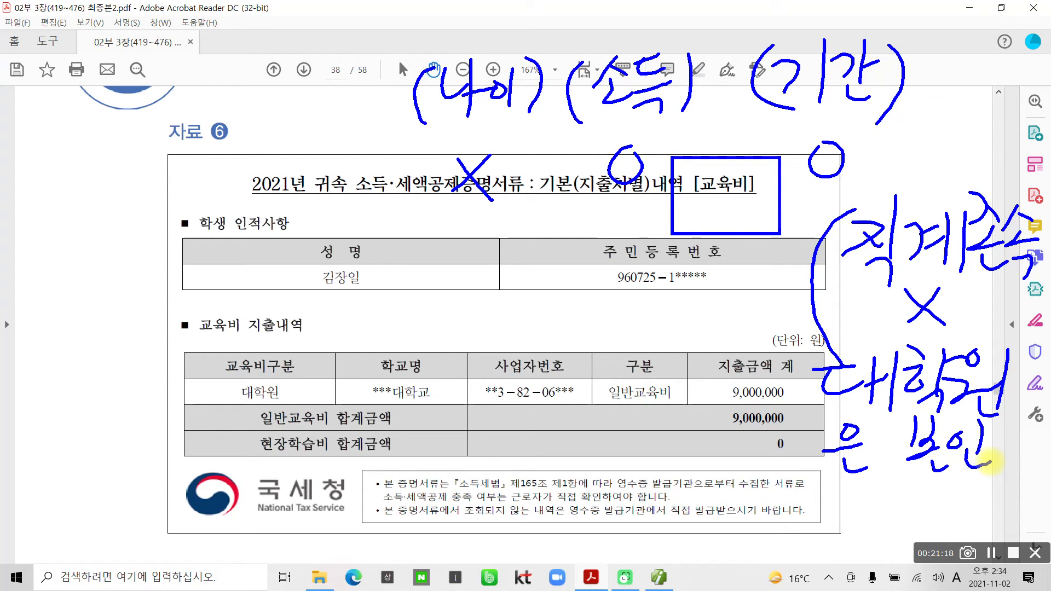
{"action": "left_click_drag", "start_coordinate": [962, 477], "coordinate": [955, 512]}
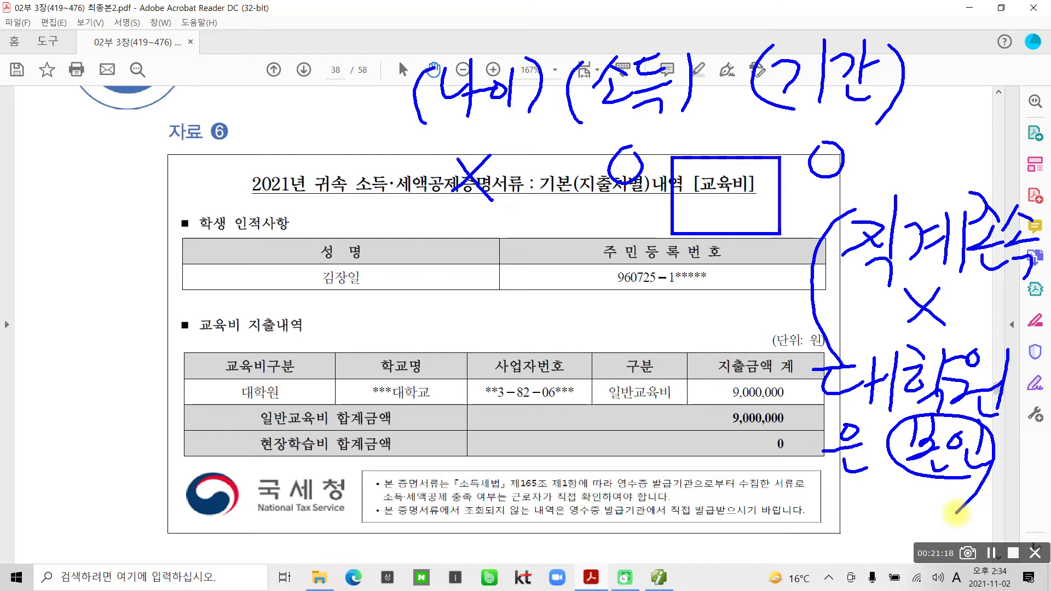
{"action": "key", "text": "Escape"}
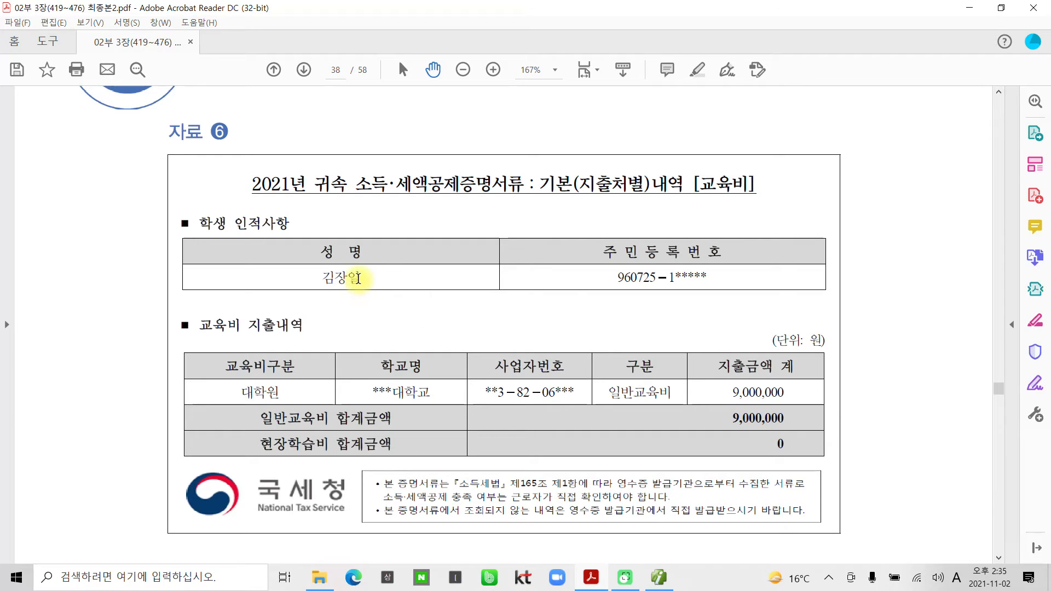
{"action": "mouse_move", "coordinate": [357, 279]}
{"action": "left_mouse_down"}
{"action": "mouse_move", "coordinate": [305, 274]}
{"action": "mouse_move", "coordinate": [376, 275]}
{"action": "left_mouse_up"}
{"action": "left_click", "coordinate": [614, 284]}
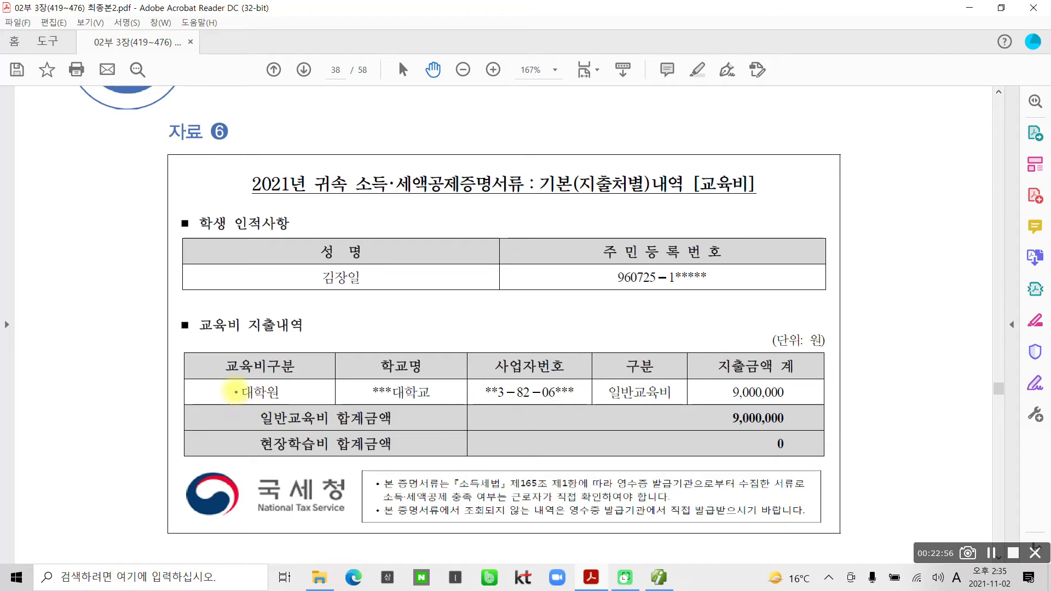
{"action": "left_click_drag", "start_coordinate": [198, 337], "coordinate": [331, 335]}
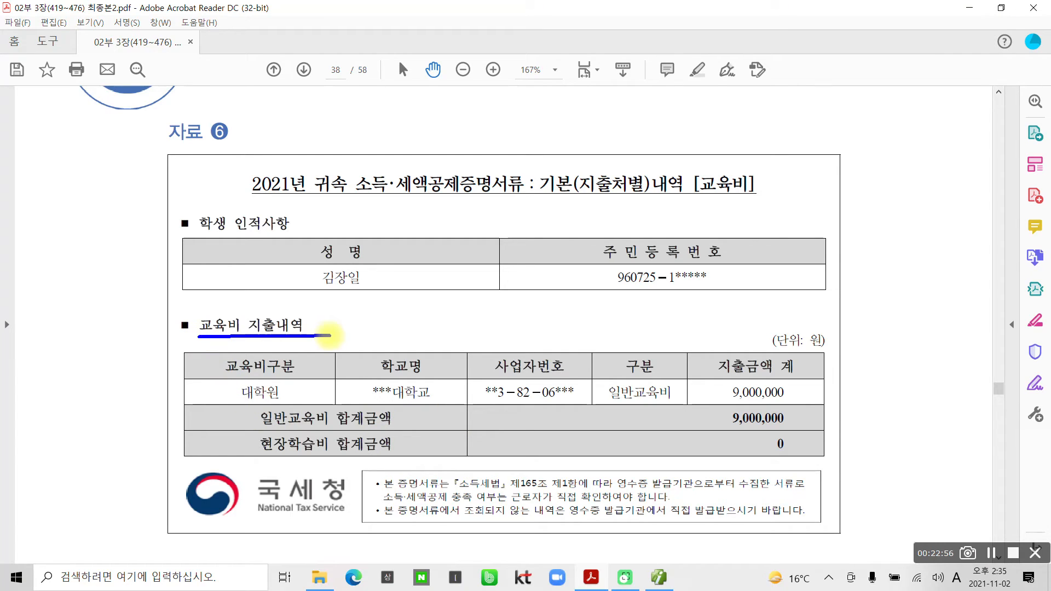
{"action": "mouse_move", "coordinate": [281, 408]}
{"action": "left_mouse_down"}
{"action": "mouse_move", "coordinate": [244, 411]}
{"action": "mouse_move", "coordinate": [241, 380]}
{"action": "mouse_move", "coordinate": [295, 392]}
{"action": "mouse_move", "coordinate": [282, 409]}
{"action": "left_mouse_up"}
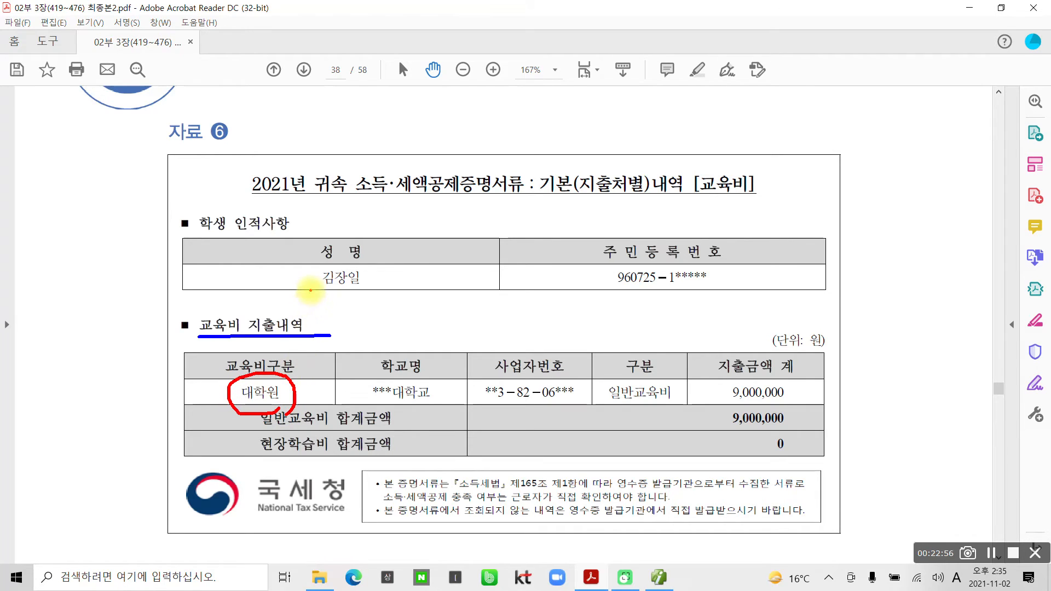
{"action": "left_click_drag", "start_coordinate": [310, 290], "coordinate": [353, 293]}
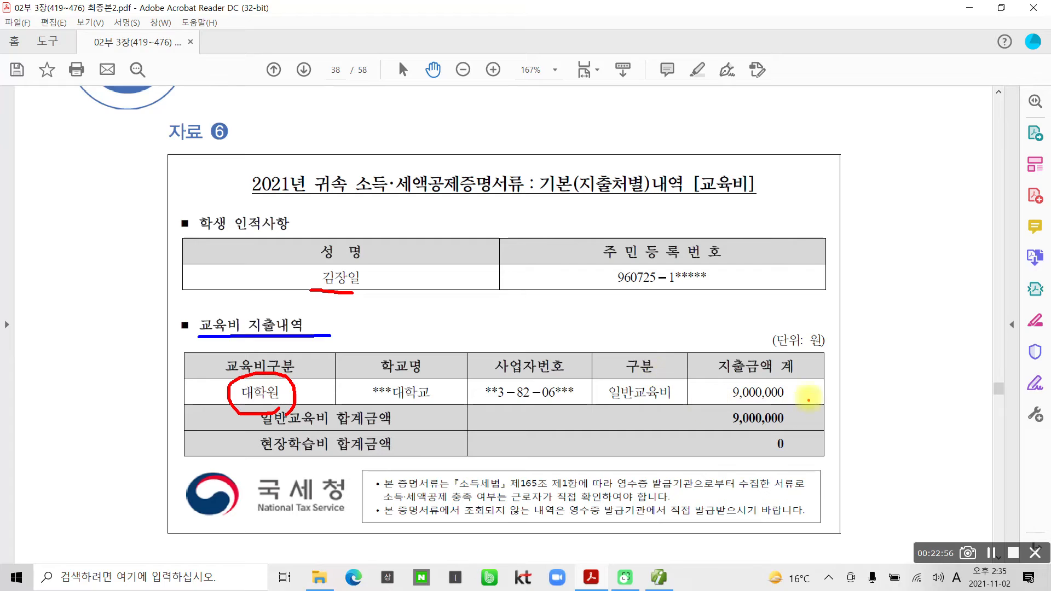
{"action": "left_click_drag", "start_coordinate": [806, 372], "coordinate": [738, 447]}
{"action": "left_click_drag", "start_coordinate": [722, 364], "coordinate": [799, 449]}
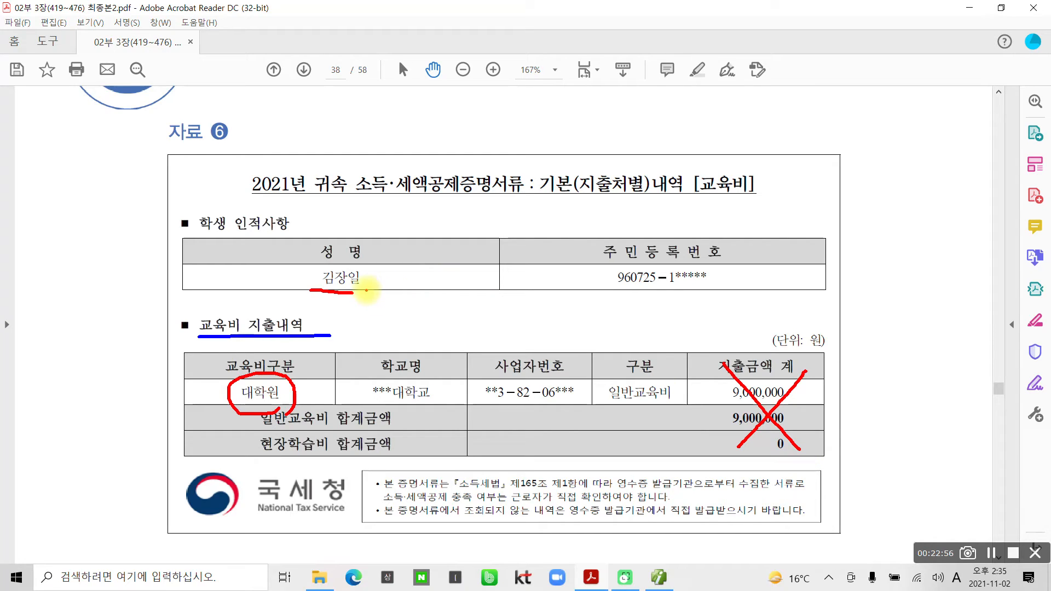
{"action": "key", "text": "Escape"}
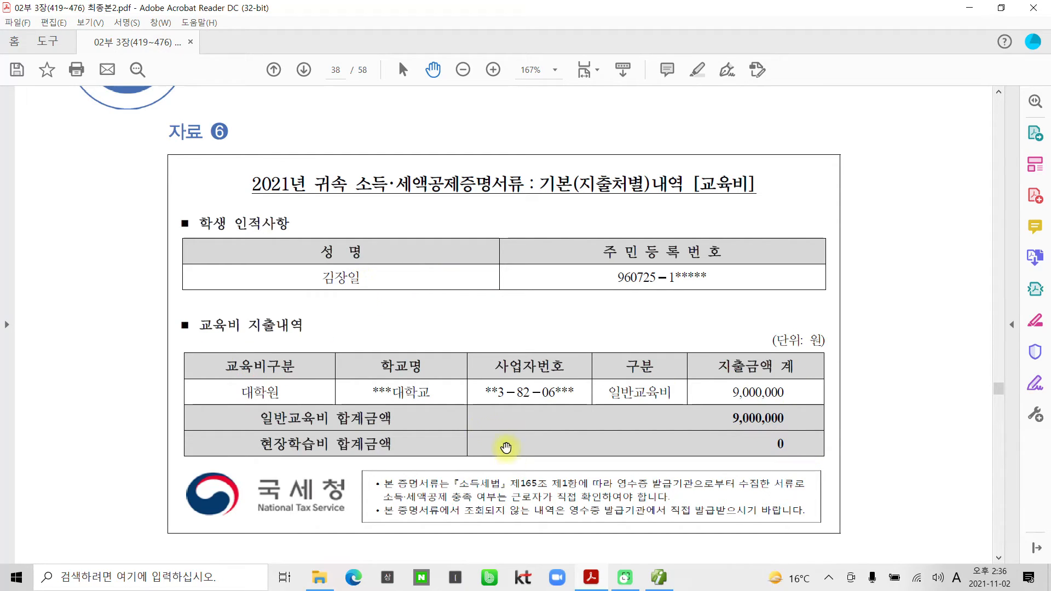
Scroll to 자료 7 and inspect the student row of the 8,500,000 대학교 certificate.
{"action": "scroll", "coordinate": [510, 463], "scroll_direction": "down", "scroll_amount": 10}
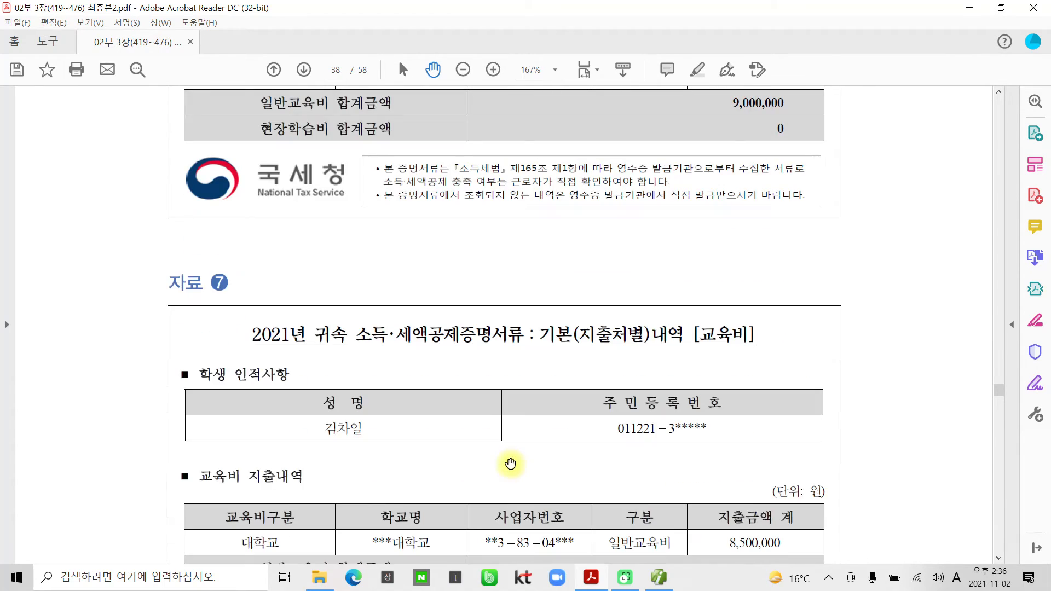
{"action": "scroll", "coordinate": [510, 464], "scroll_direction": "down", "scroll_amount": 2}
{"action": "scroll", "coordinate": [511, 463], "scroll_direction": "down", "scroll_amount": 1}
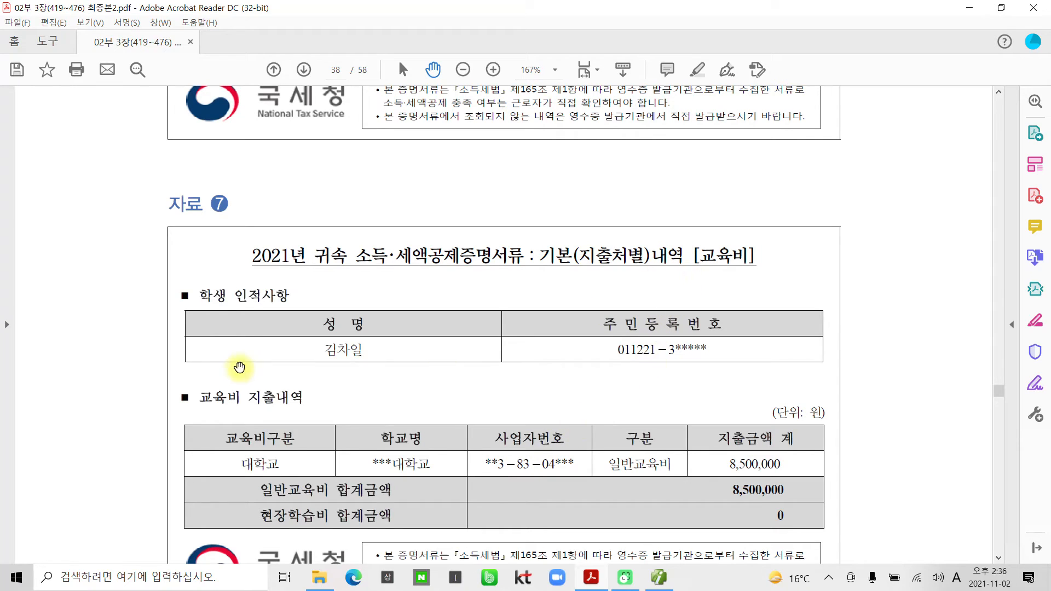
{"action": "triple_click", "coordinate": [317, 351]}
{"action": "left_click", "coordinate": [368, 352]}
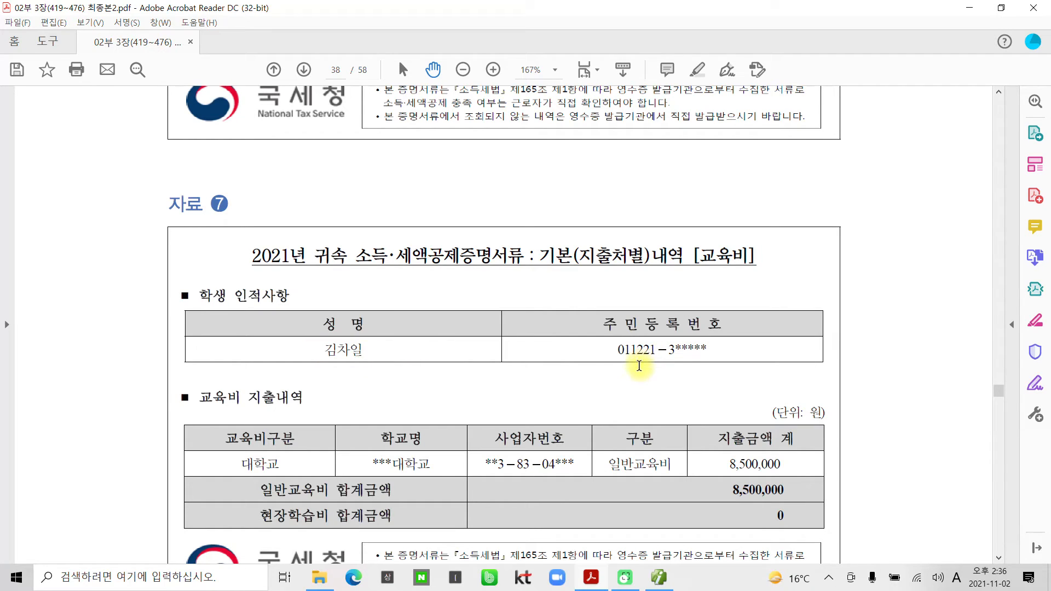
{"action": "scroll", "coordinate": [545, 371], "scroll_direction": "down", "scroll_amount": 2}
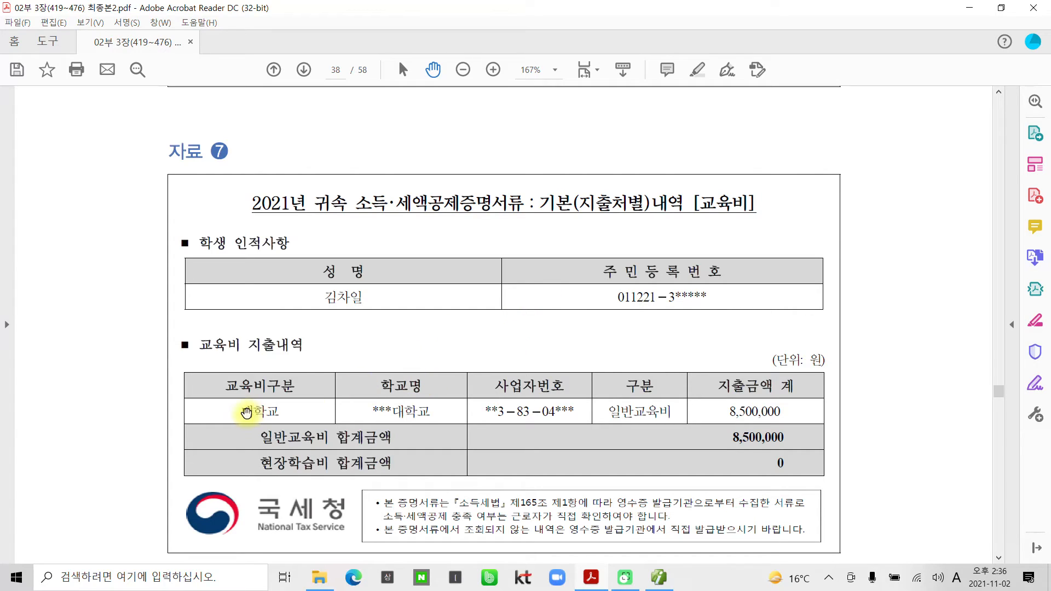
Mark the 대학교 category and its 8,500,000 amount, then return to Smart A.
{"action": "left_click_drag", "start_coordinate": [204, 397], "coordinate": [291, 423]}
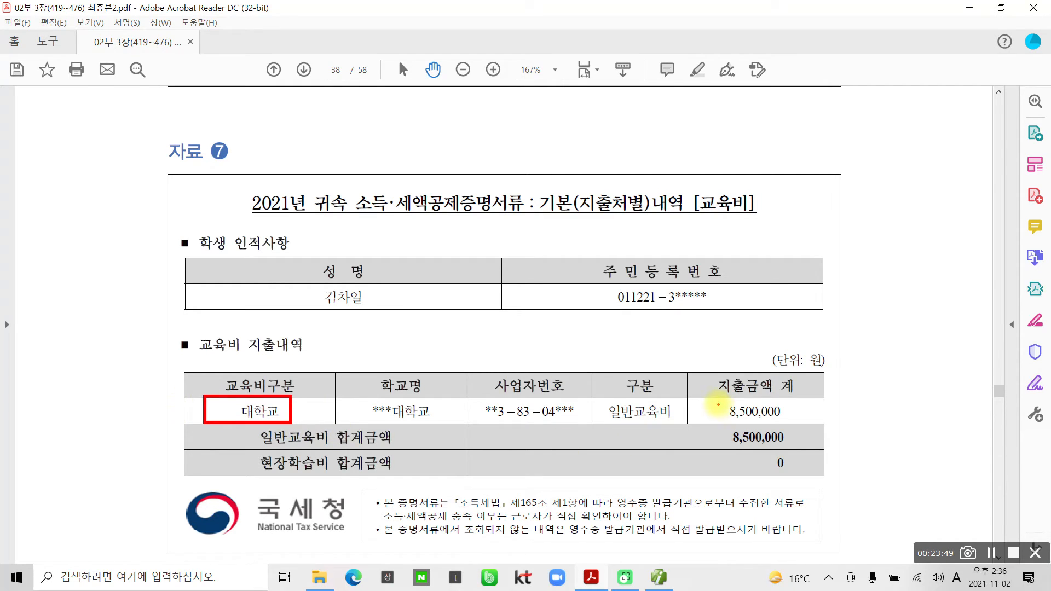
{"action": "left_click_drag", "start_coordinate": [716, 398], "coordinate": [815, 424]}
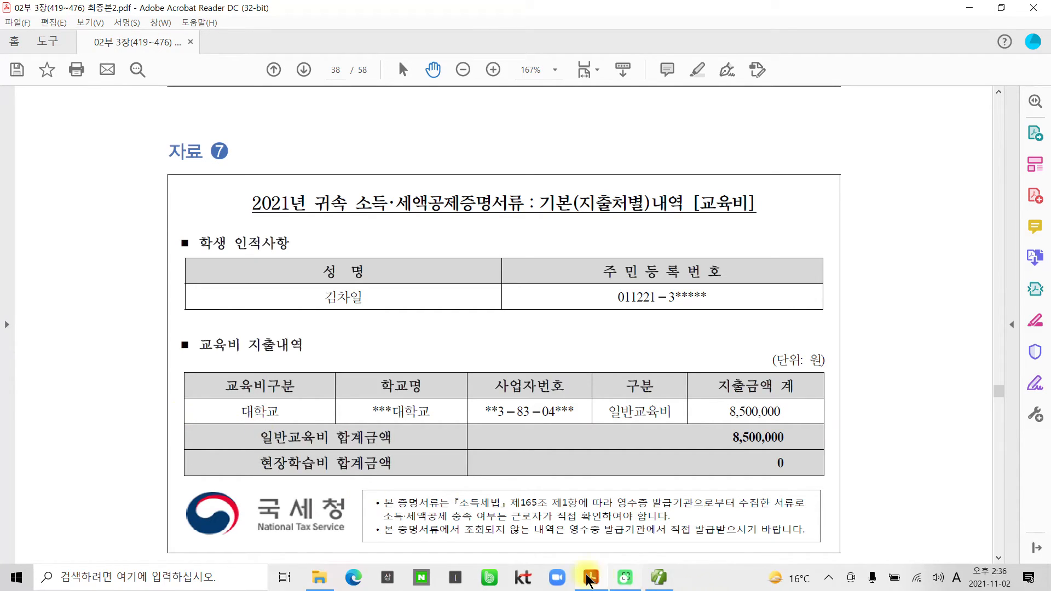
{"action": "left_click", "coordinate": [658, 578]}
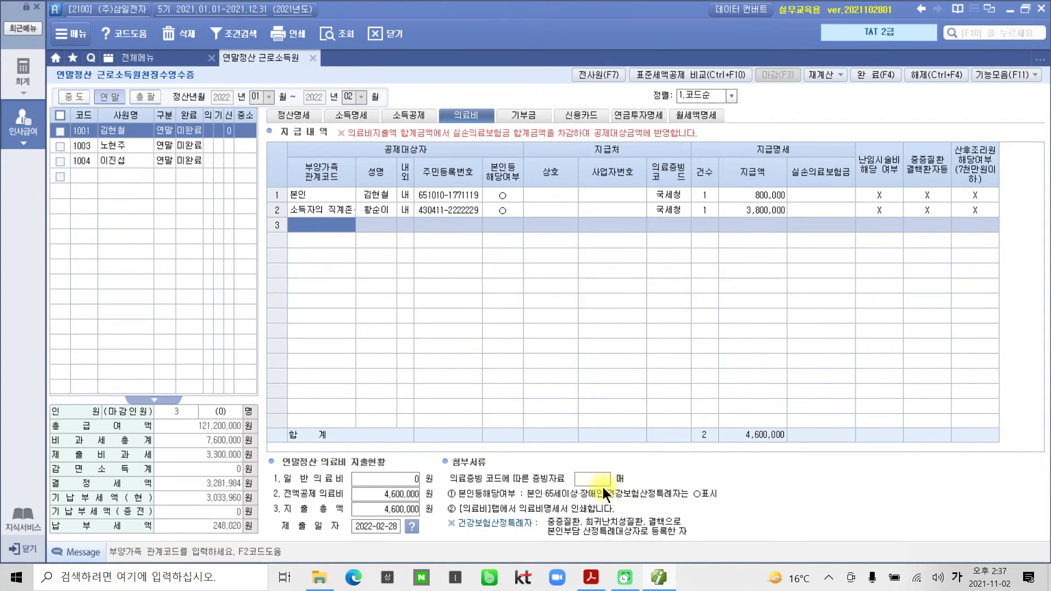
Show the 소득공제 table and highlight row 6's 20세이하 dependant, then clear the markups.
{"action": "left_click", "coordinate": [412, 116]}
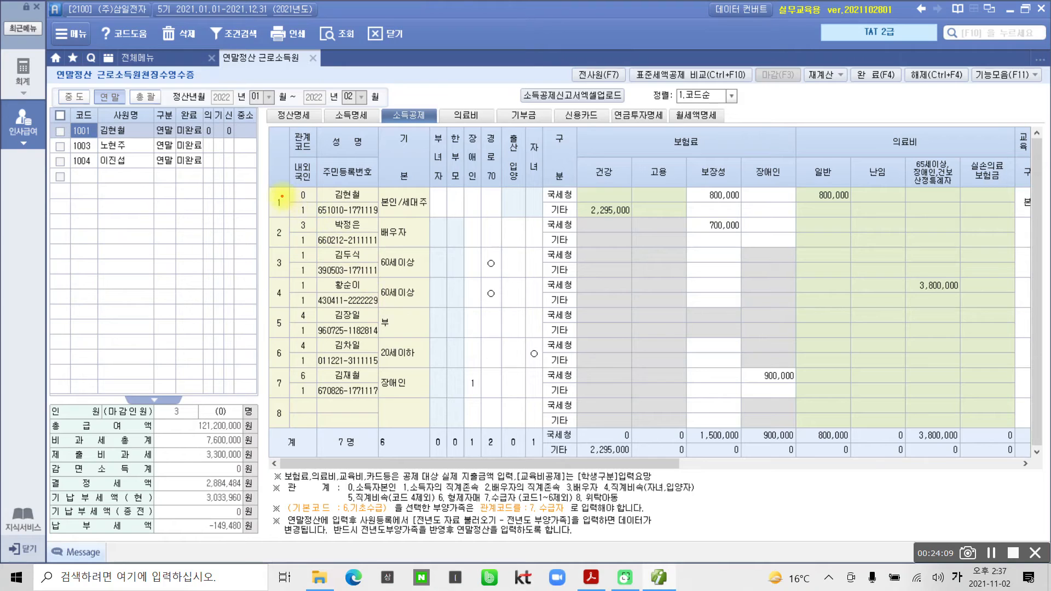
{"action": "mouse_move", "coordinate": [258, 186]}
{"action": "left_mouse_down"}
{"action": "mouse_move", "coordinate": [366, 230]}
{"action": "mouse_move", "coordinate": [467, 298]}
{"action": "mouse_move", "coordinate": [460, 432]}
{"action": "mouse_move", "coordinate": [442, 429]}
{"action": "left_mouse_up"}
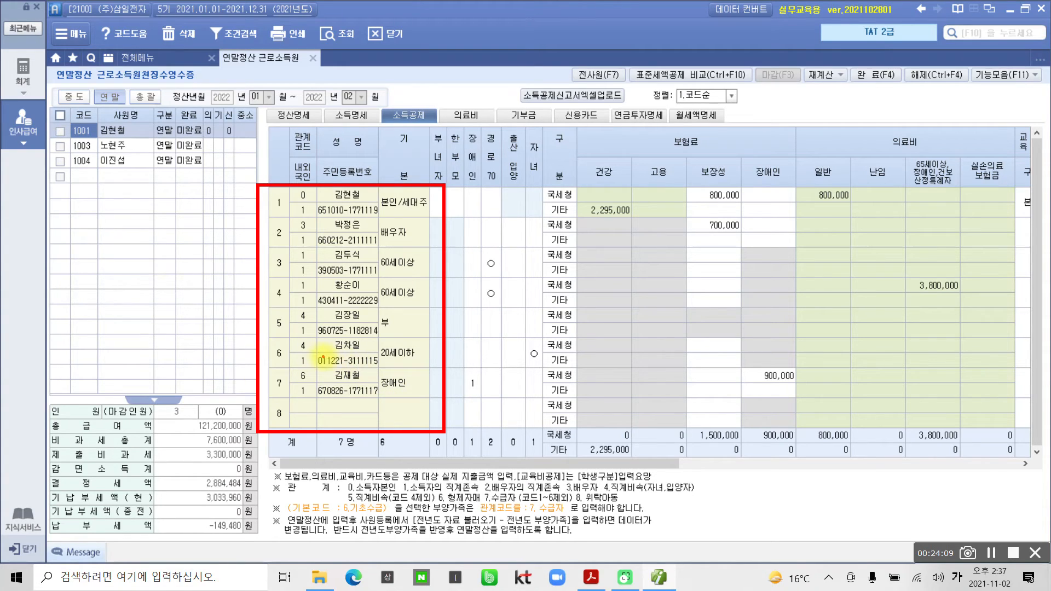
{"action": "left_click_drag", "start_coordinate": [319, 356], "coordinate": [377, 356]}
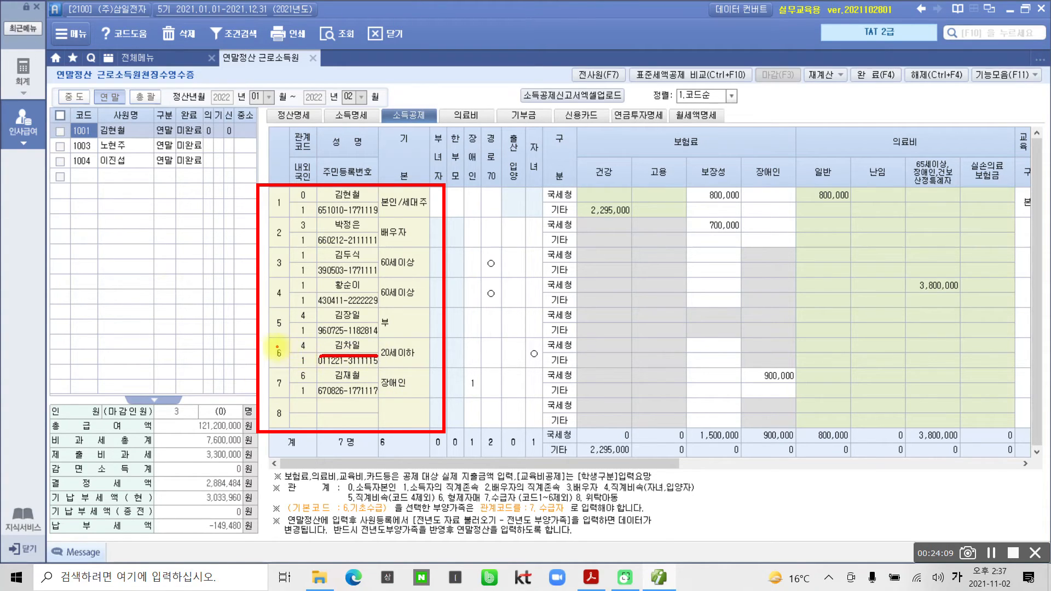
{"action": "mouse_move", "coordinate": [277, 347]}
{"action": "left_mouse_down"}
{"action": "mouse_move", "coordinate": [266, 361]}
{"action": "mouse_move", "coordinate": [287, 359]}
{"action": "mouse_move", "coordinate": [274, 346]}
{"action": "left_mouse_up"}
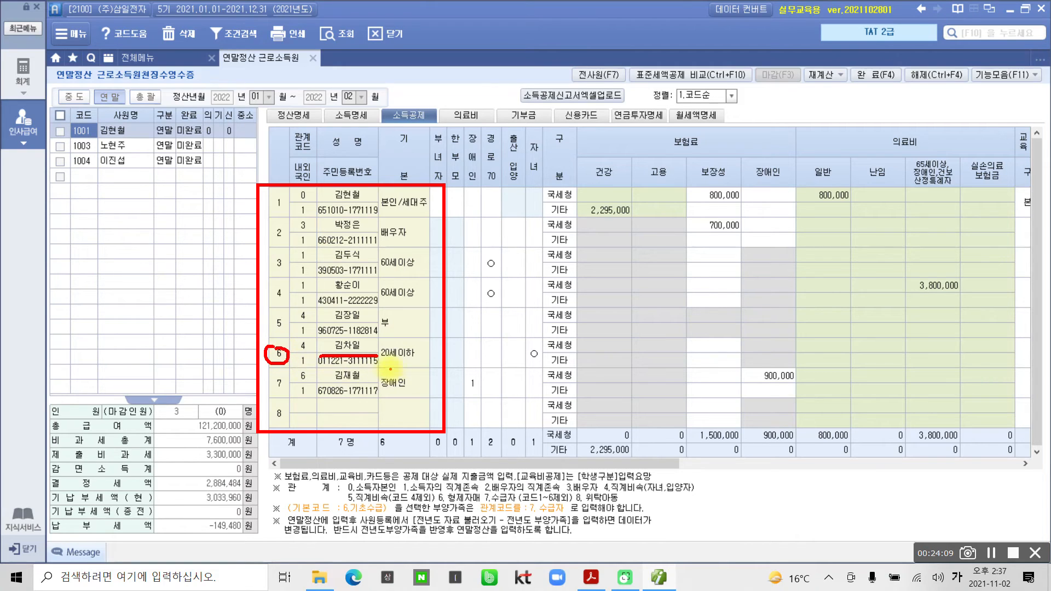
{"action": "left_click_drag", "start_coordinate": [381, 365], "coordinate": [414, 364]}
{"action": "key", "text": "Escape"}
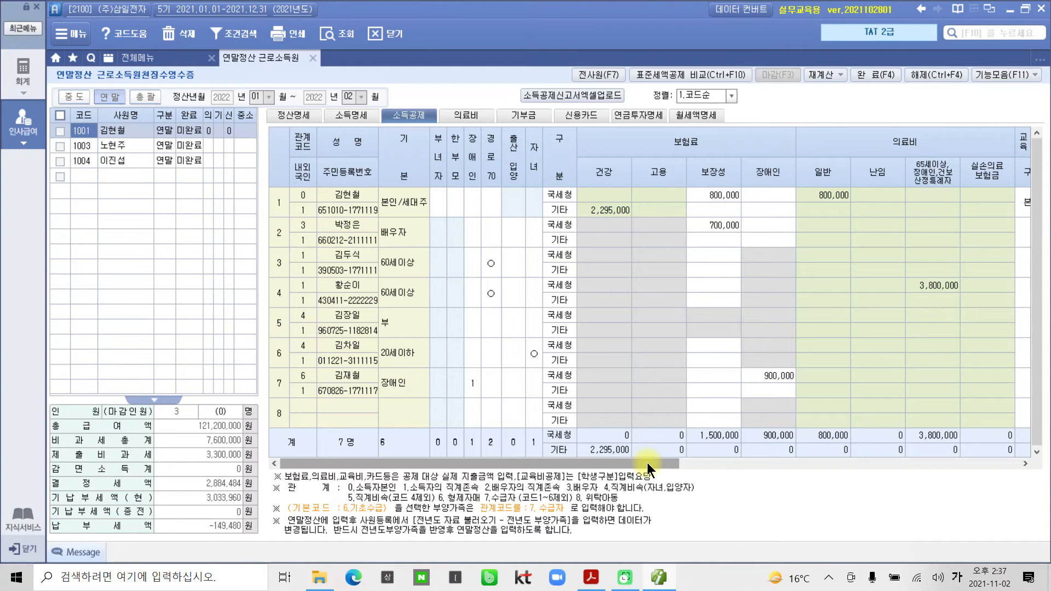
Scroll right to the 교육비 columns and select row 6's 일반 cell.
{"action": "left_click_drag", "start_coordinate": [647, 462], "coordinate": [655, 462]}
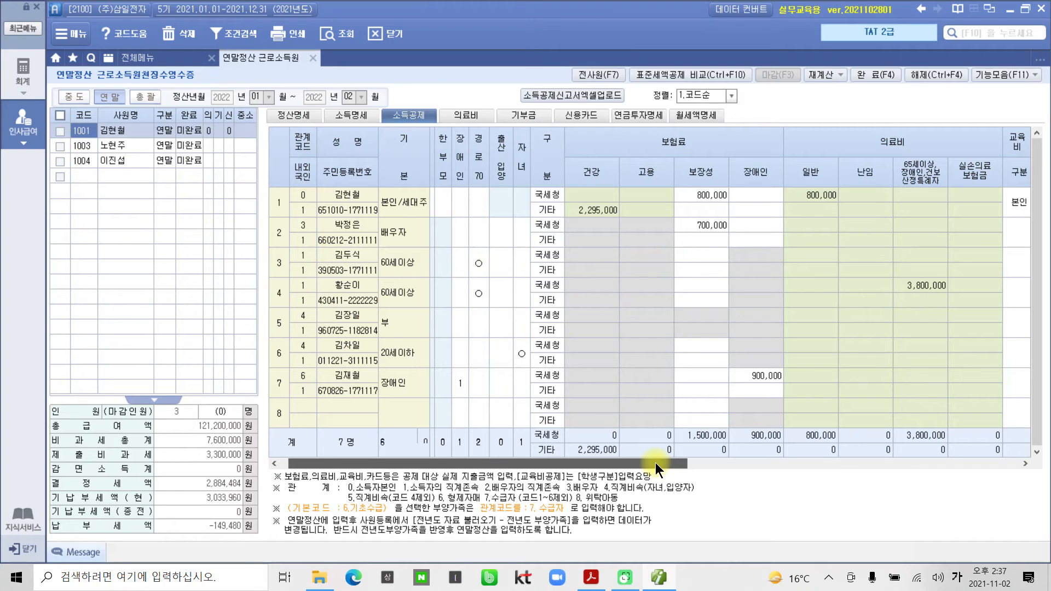
{"action": "left_click_drag", "start_coordinate": [656, 462], "coordinate": [700, 459]}
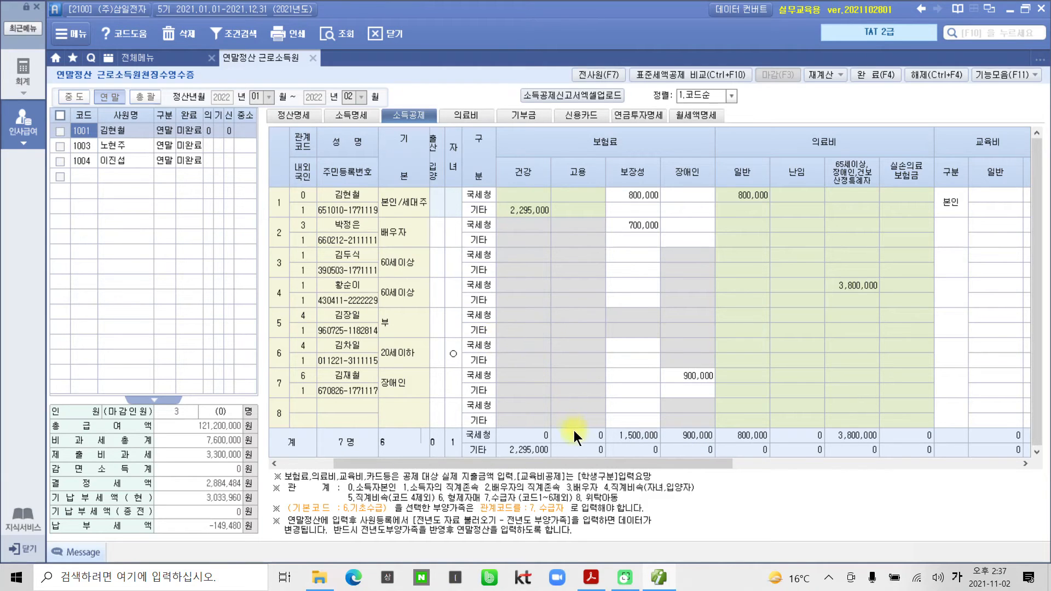
{"action": "left_click_drag", "start_coordinate": [599, 460], "coordinate": [758, 467]}
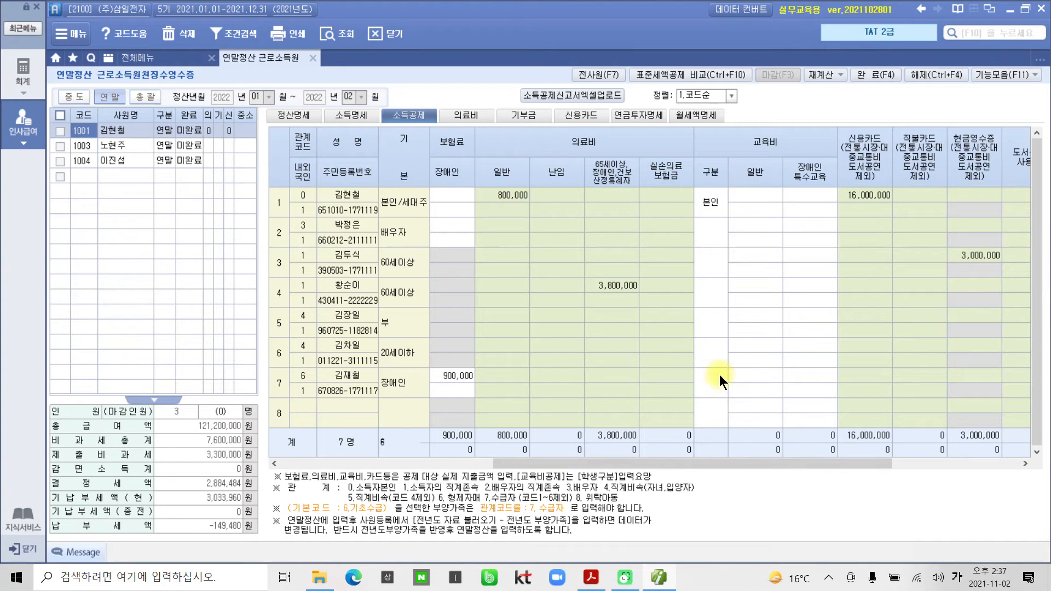
{"action": "left_click", "coordinate": [733, 345]}
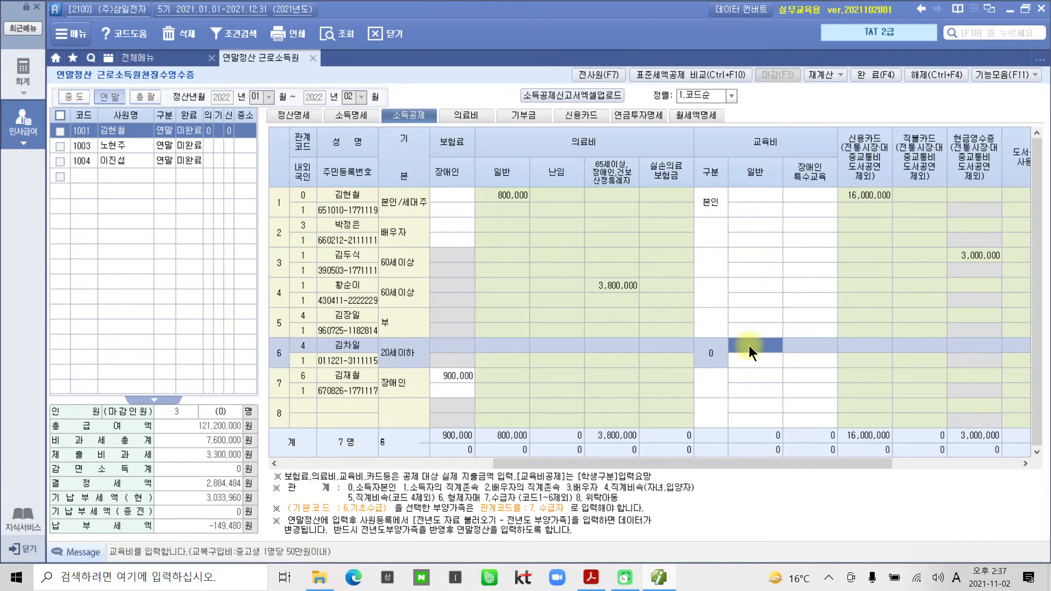
Record row 6's 8,500,000 education expense as 대학생, then return to the PDF statement.
{"action": "type", "text": "1500000"}
{"action": "key", "text": "Return"}
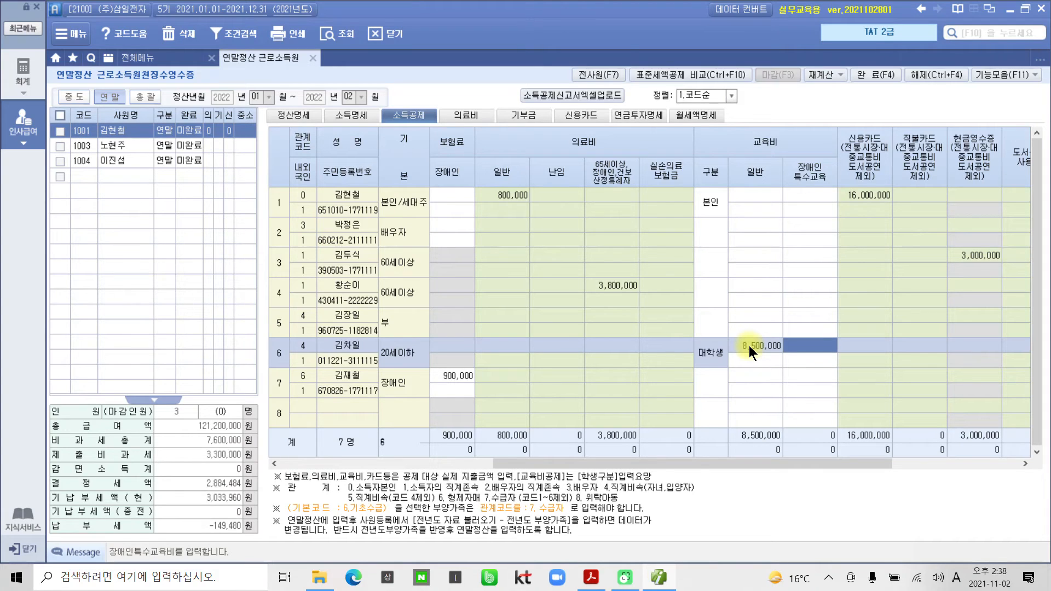
{"action": "left_click", "coordinate": [712, 349]}
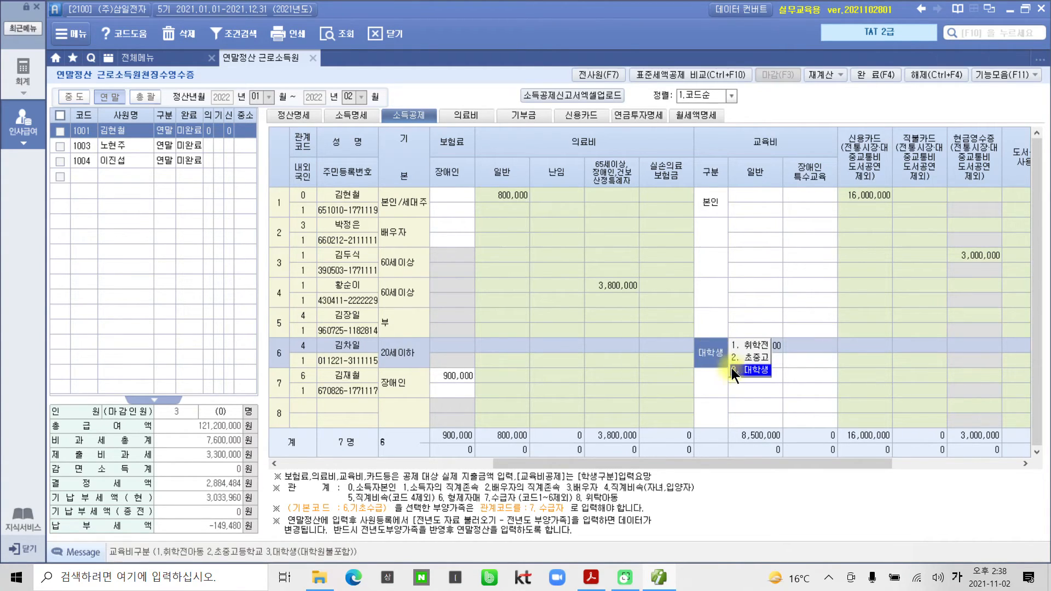
{"action": "left_click", "coordinate": [750, 371]}
{"action": "left_click", "coordinate": [721, 354]}
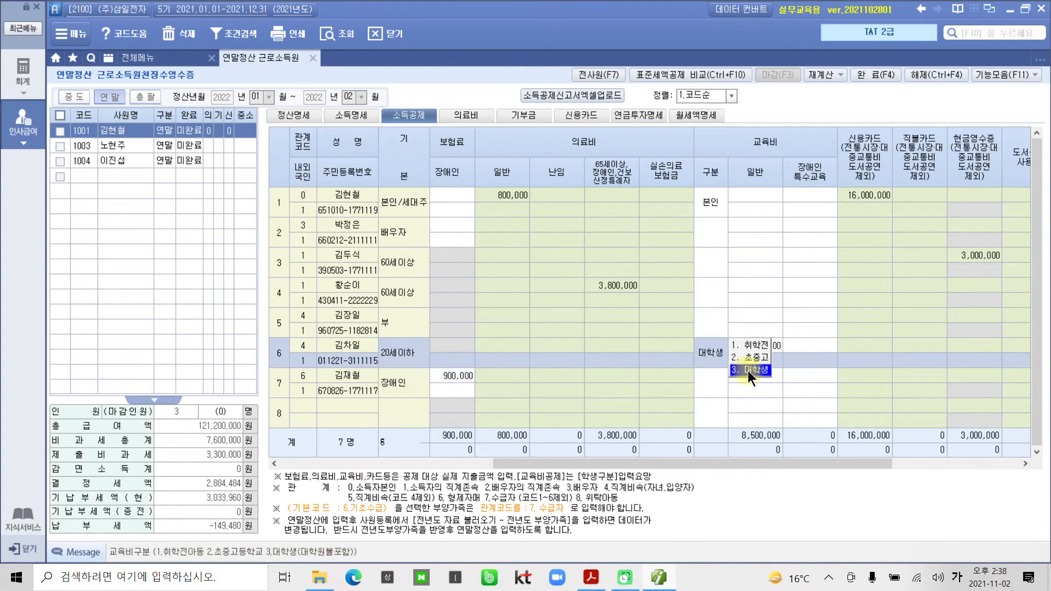
{"action": "left_click", "coordinate": [748, 370]}
{"action": "left_click", "coordinate": [714, 356]}
{"action": "left_click", "coordinate": [737, 369]}
{"action": "left_click", "coordinate": [752, 348]}
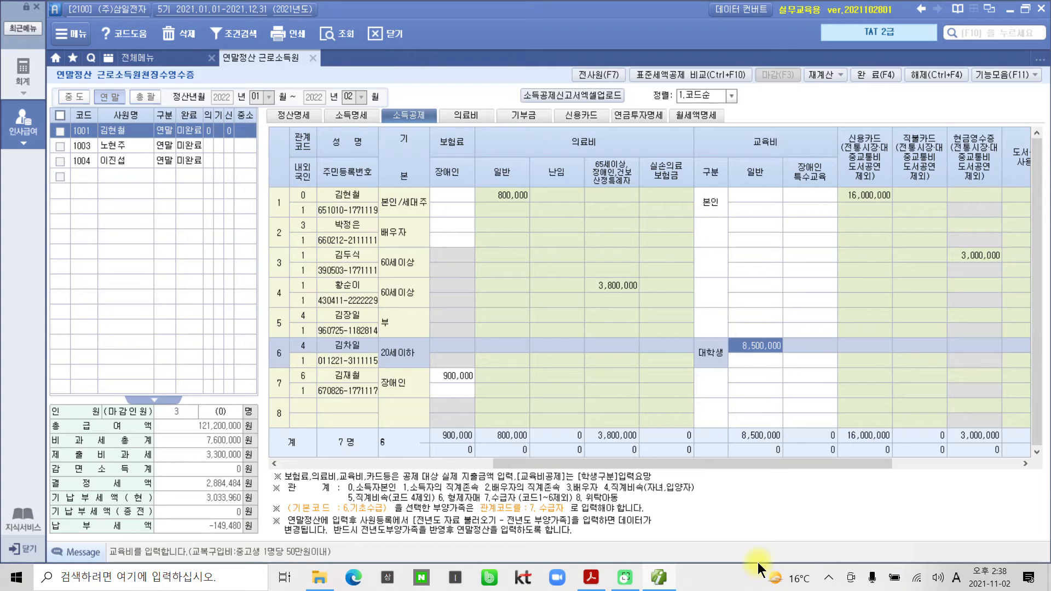
{"action": "key", "text": "Return"}
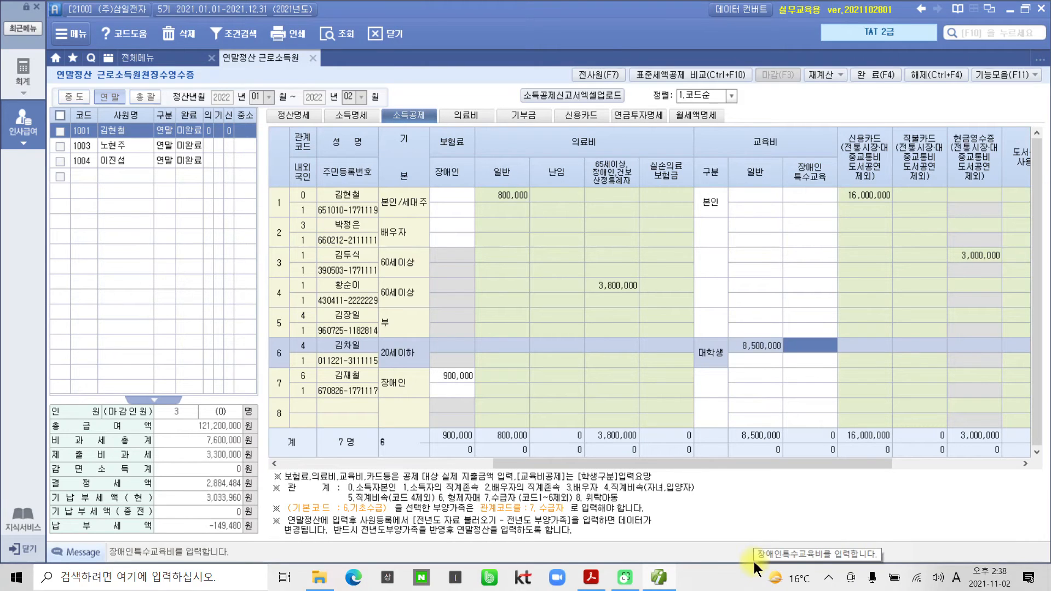
{"action": "left_click", "coordinate": [591, 578]}
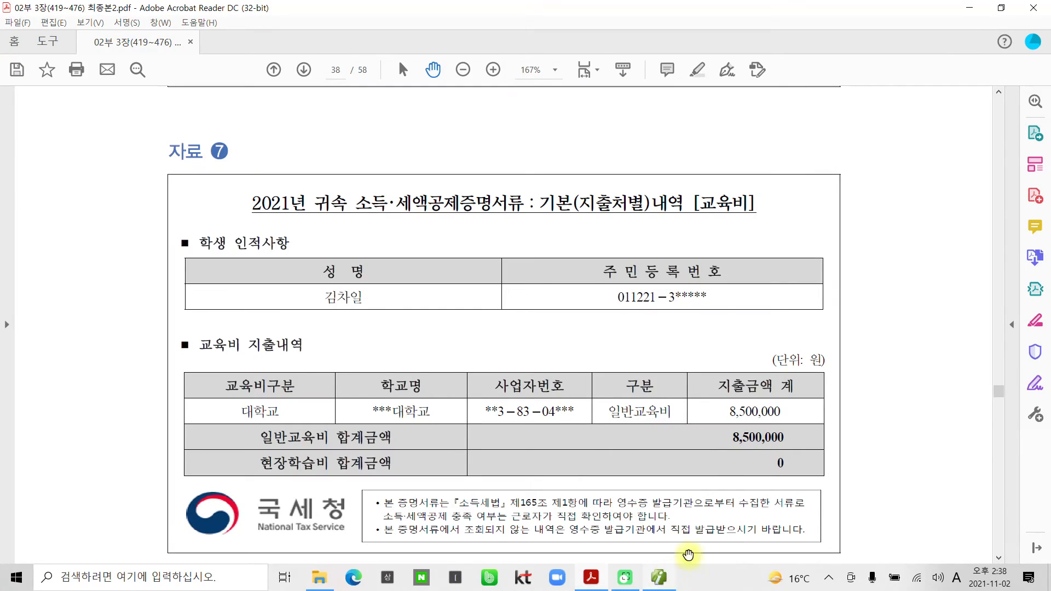
Scroll to page 39's 자료 8 donation statement and box the [기부금] title.
{"action": "scroll", "coordinate": [651, 474], "scroll_direction": "down", "scroll_amount": 5}
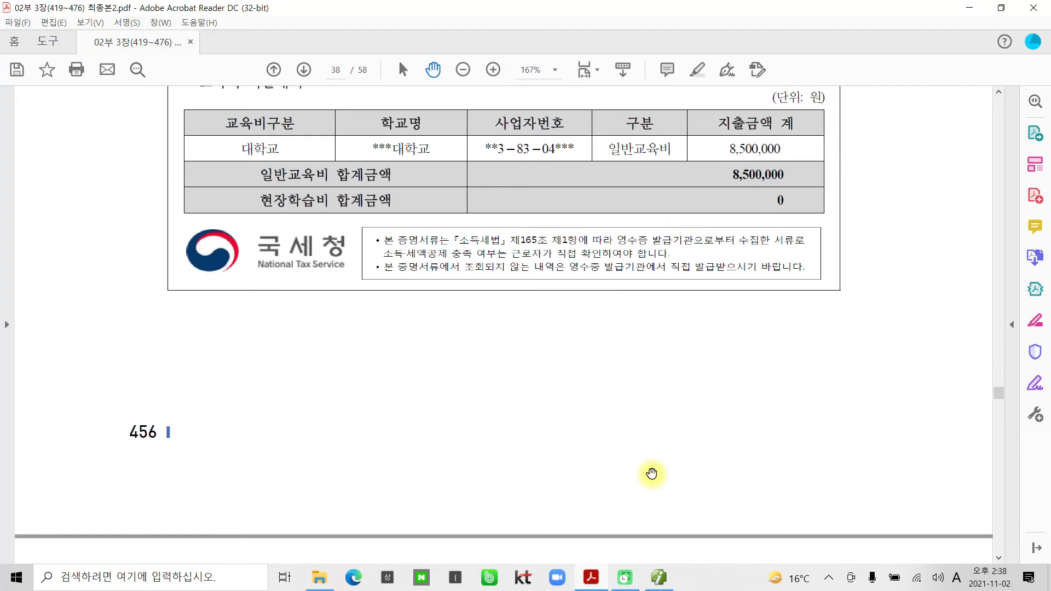
{"action": "scroll", "coordinate": [652, 474], "scroll_direction": "down", "scroll_amount": 7}
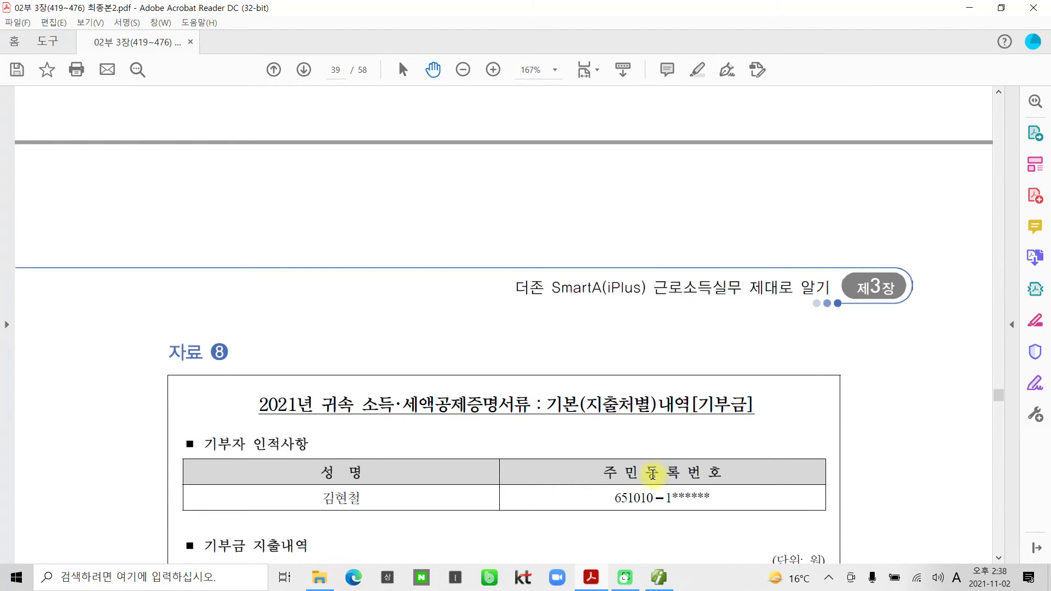
{"action": "scroll", "coordinate": [608, 474], "scroll_direction": "down", "scroll_amount": 3}
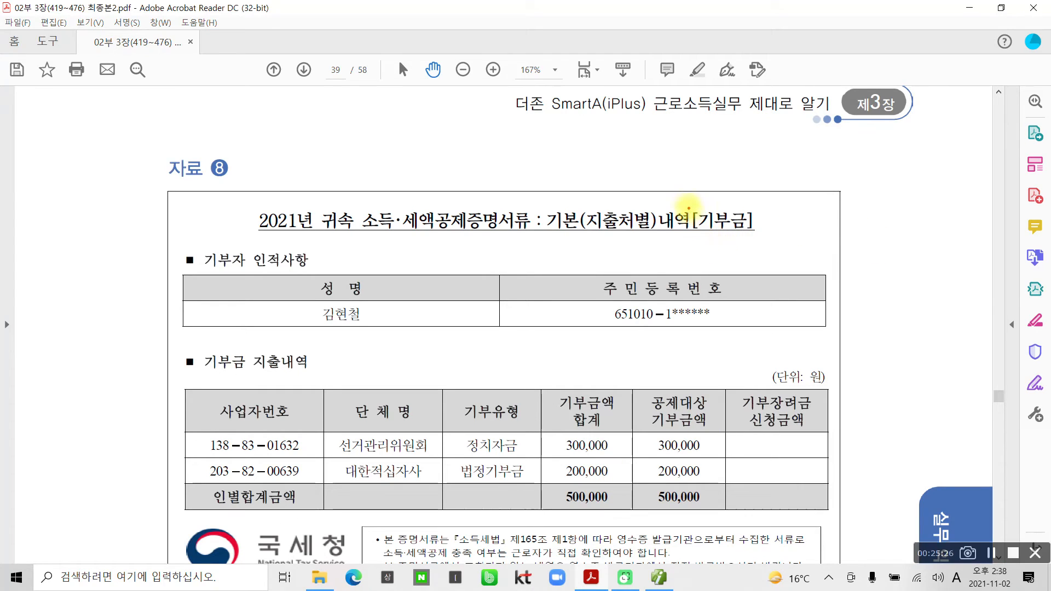
{"action": "mouse_move", "coordinate": [685, 195]}
{"action": "left_mouse_down"}
{"action": "mouse_move", "coordinate": [696, 235]}
{"action": "mouse_move", "coordinate": [771, 250]}
{"action": "left_mouse_up"}
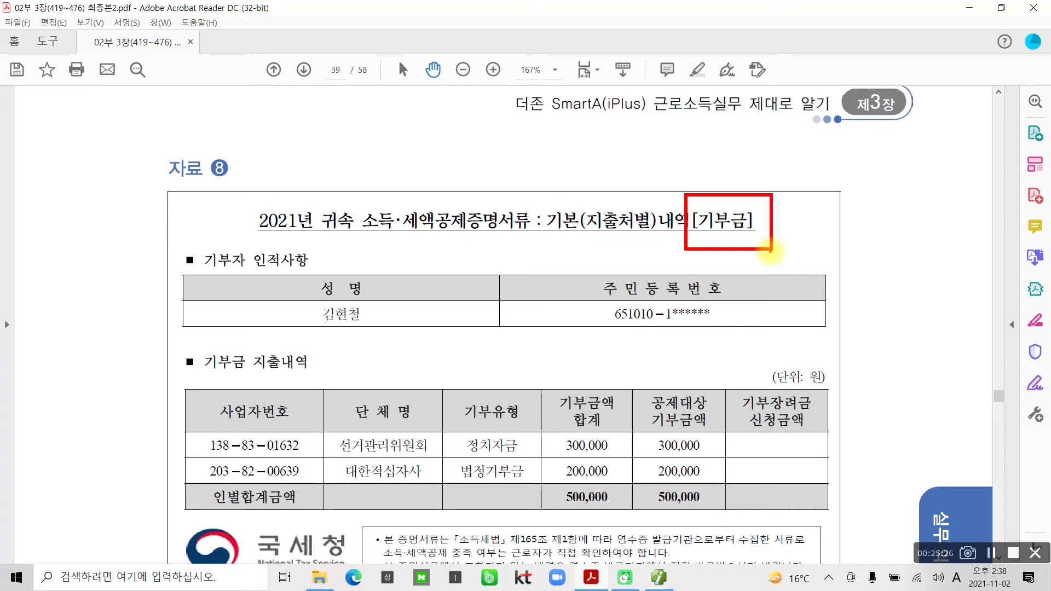
Annotate that donations have no age requirement but do have an income requirement.
{"action": "mouse_move", "coordinate": [407, 94]}
{"action": "left_mouse_down"}
{"action": "mouse_move", "coordinate": [404, 137]}
{"action": "mouse_move", "coordinate": [438, 133]}
{"action": "left_mouse_up"}
{"action": "mouse_move", "coordinate": [437, 96]}
{"action": "left_mouse_down"}
{"action": "mouse_move", "coordinate": [437, 144]}
{"action": "mouse_move", "coordinate": [461, 111]}
{"action": "mouse_move", "coordinate": [482, 140]}
{"action": "left_mouse_up"}
{"action": "left_click_drag", "start_coordinate": [496, 96], "coordinate": [512, 138]}
{"action": "mouse_move", "coordinate": [450, 171]}
{"action": "left_mouse_down"}
{"action": "mouse_move", "coordinate": [418, 208]}
{"action": "mouse_move", "coordinate": [450, 210]}
{"action": "left_mouse_up"}
{"action": "left_click_drag", "start_coordinate": [556, 103], "coordinate": [559, 145]}
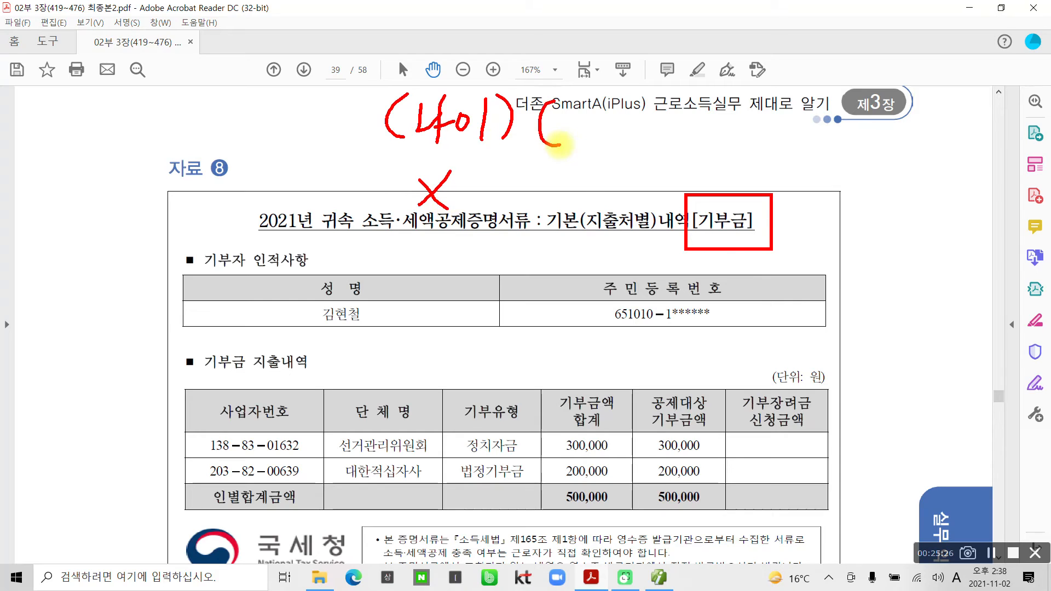
{"action": "mouse_move", "coordinate": [585, 92]}
{"action": "left_mouse_down"}
{"action": "mouse_move", "coordinate": [569, 124]}
{"action": "mouse_move", "coordinate": [604, 125]}
{"action": "left_mouse_up"}
{"action": "mouse_move", "coordinate": [621, 90]}
{"action": "left_mouse_down"}
{"action": "mouse_move", "coordinate": [651, 99]}
{"action": "mouse_move", "coordinate": [660, 124]}
{"action": "left_mouse_up"}
{"action": "left_click_drag", "start_coordinate": [621, 133], "coordinate": [649, 145]}
{"action": "left_click_drag", "start_coordinate": [652, 85], "coordinate": [652, 143]}
{"action": "mouse_move", "coordinate": [602, 176]}
{"action": "left_mouse_down"}
{"action": "mouse_move", "coordinate": [594, 200]}
{"action": "mouse_move", "coordinate": [605, 177]}
{"action": "left_mouse_up"}
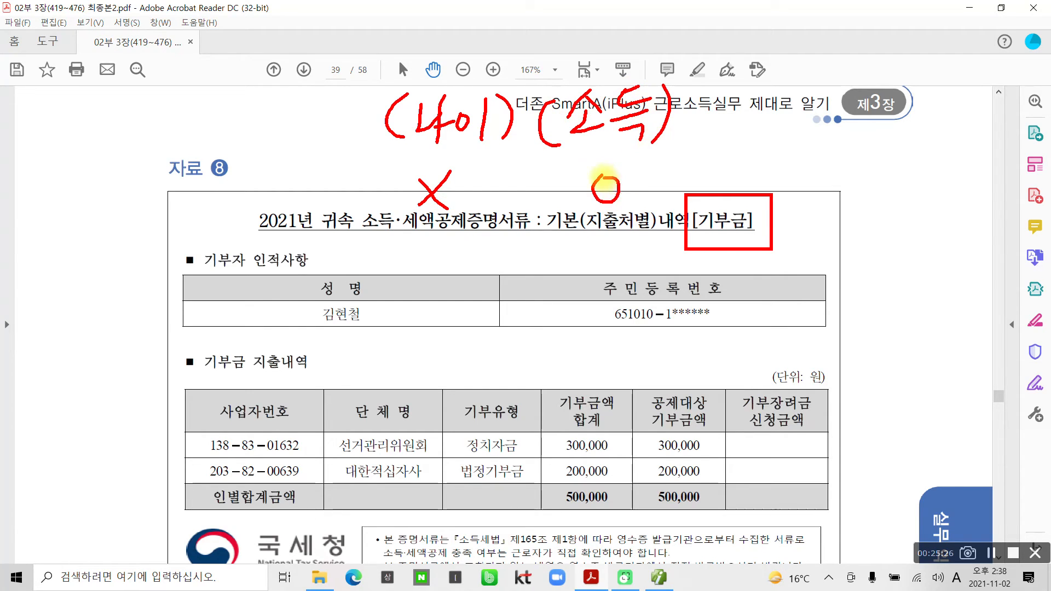
Note that no period requirement applies, then clear all the ink.
{"action": "mouse_move", "coordinate": [750, 85]}
{"action": "left_mouse_down"}
{"action": "mouse_move", "coordinate": [755, 123]}
{"action": "mouse_move", "coordinate": [779, 121]}
{"action": "left_mouse_up"}
{"action": "mouse_move", "coordinate": [814, 81]}
{"action": "left_mouse_down"}
{"action": "mouse_move", "coordinate": [812, 134]}
{"action": "mouse_move", "coordinate": [832, 112]}
{"action": "left_mouse_up"}
{"action": "mouse_move", "coordinate": [848, 76]}
{"action": "left_mouse_down"}
{"action": "mouse_move", "coordinate": [847, 128]}
{"action": "mouse_move", "coordinate": [877, 88]}
{"action": "left_mouse_up"}
{"action": "left_click_drag", "start_coordinate": [833, 110], "coordinate": [864, 125]}
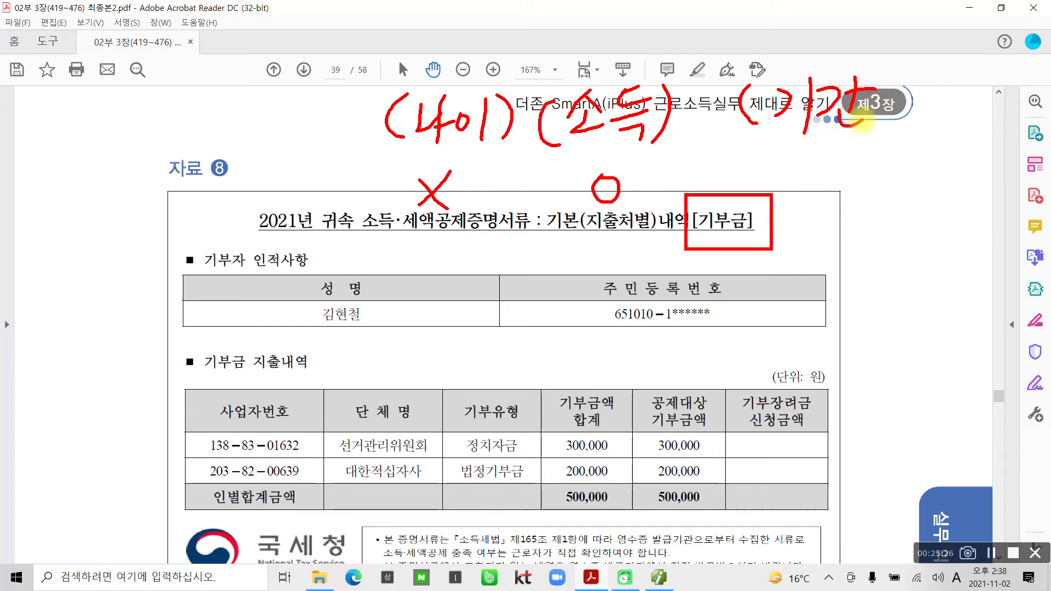
{"action": "left_click_drag", "start_coordinate": [880, 74], "coordinate": [885, 117]}
{"action": "mouse_move", "coordinate": [839, 160]}
{"action": "left_mouse_down"}
{"action": "mouse_move", "coordinate": [802, 195]}
{"action": "mouse_move", "coordinate": [838, 194]}
{"action": "left_mouse_up"}
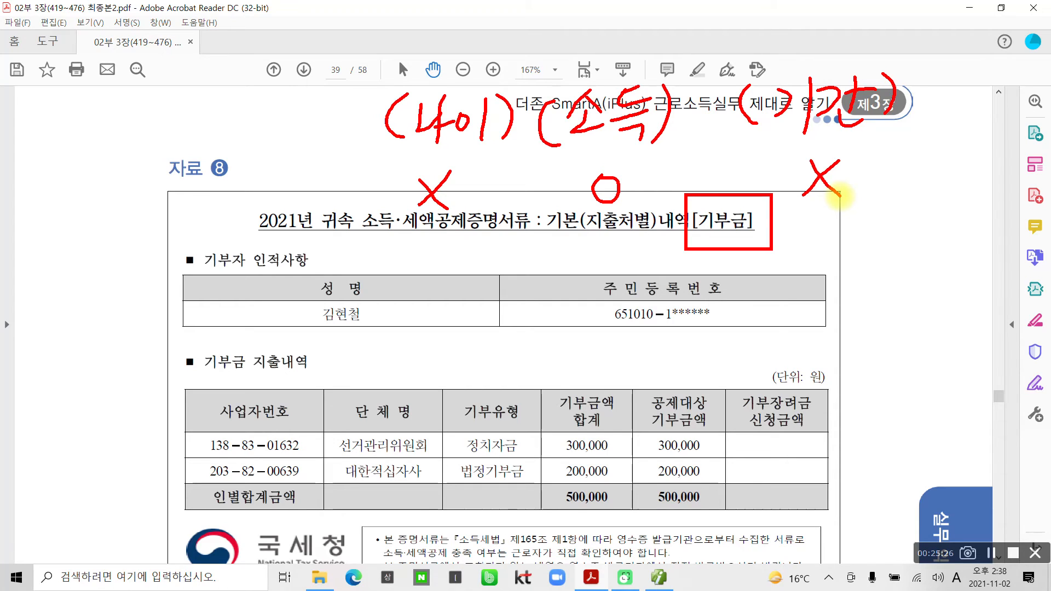
{"action": "key", "text": "Escape"}
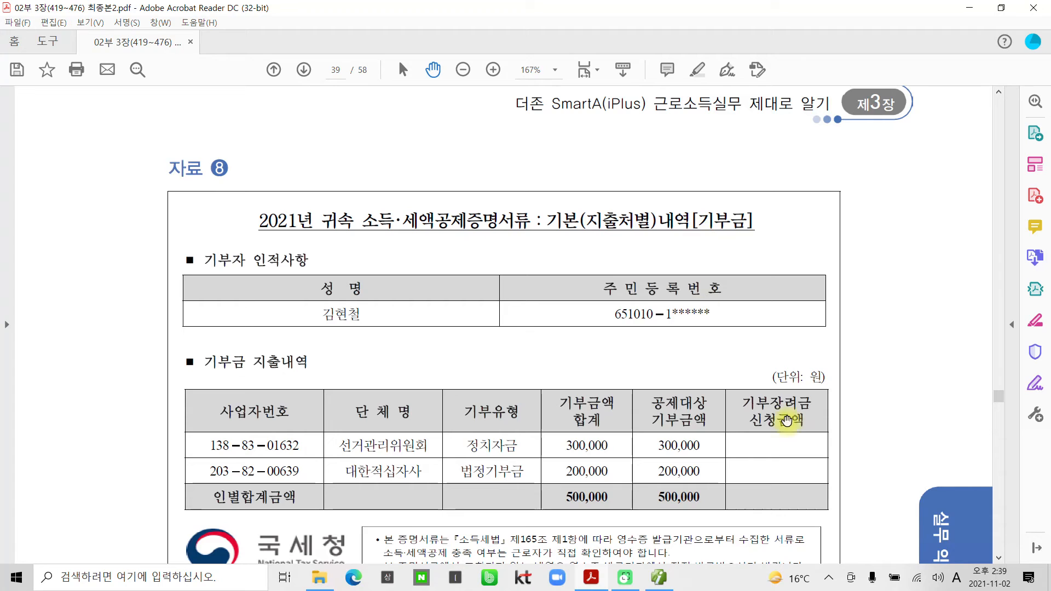
{"action": "scroll", "coordinate": [786, 420], "scroll_direction": "down", "scroll_amount": 3}
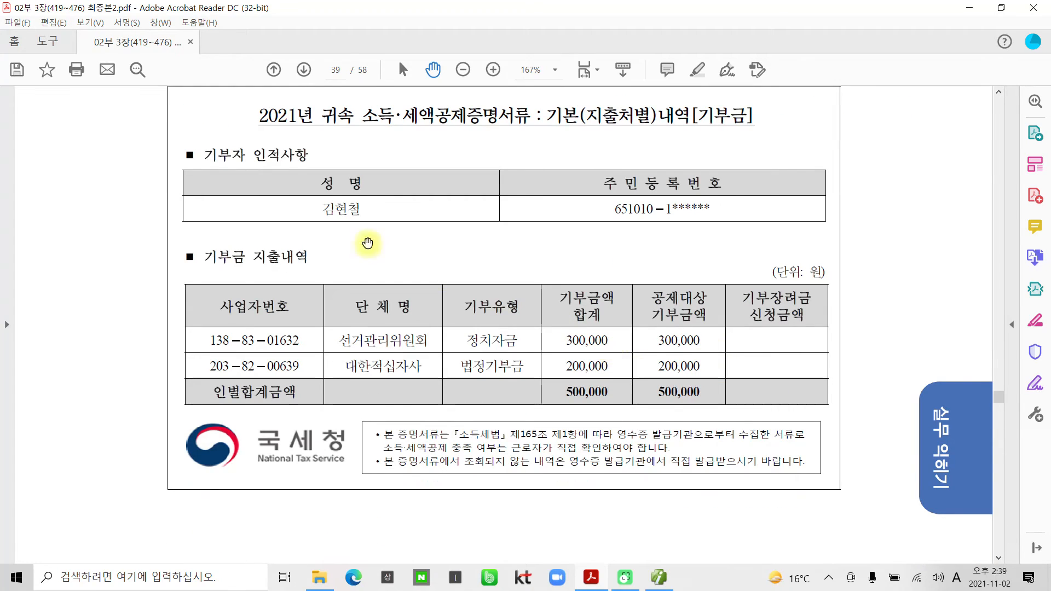
{"action": "left_click_drag", "start_coordinate": [316, 208], "coordinate": [361, 209]}
{"action": "right_click", "coordinate": [350, 210]}
{"action": "left_click", "coordinate": [387, 251]}
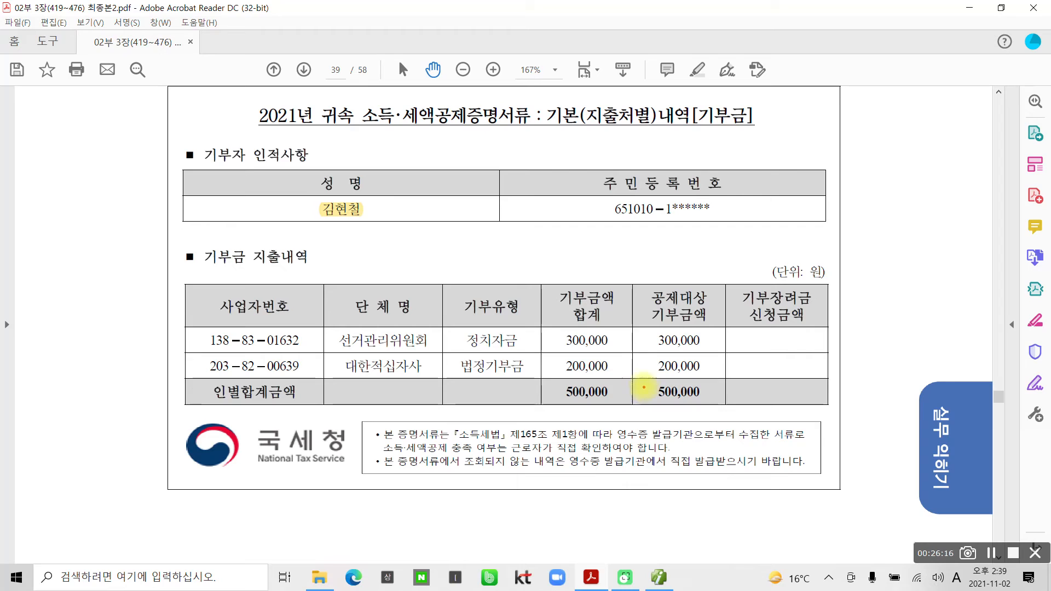
{"action": "left_click_drag", "start_coordinate": [640, 376], "coordinate": [713, 412]}
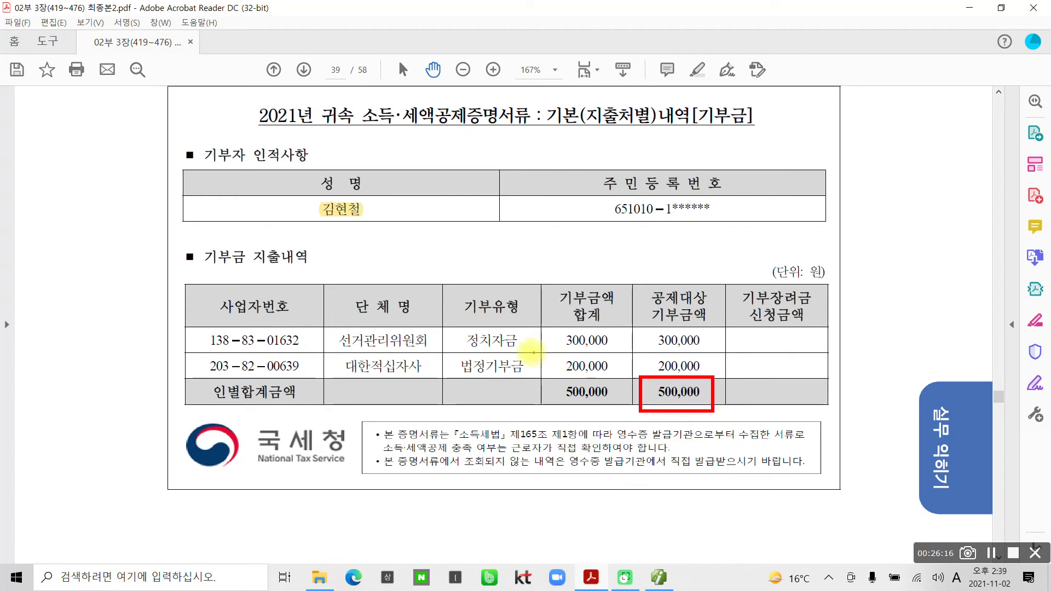
{"action": "left_click_drag", "start_coordinate": [463, 347], "coordinate": [525, 349]}
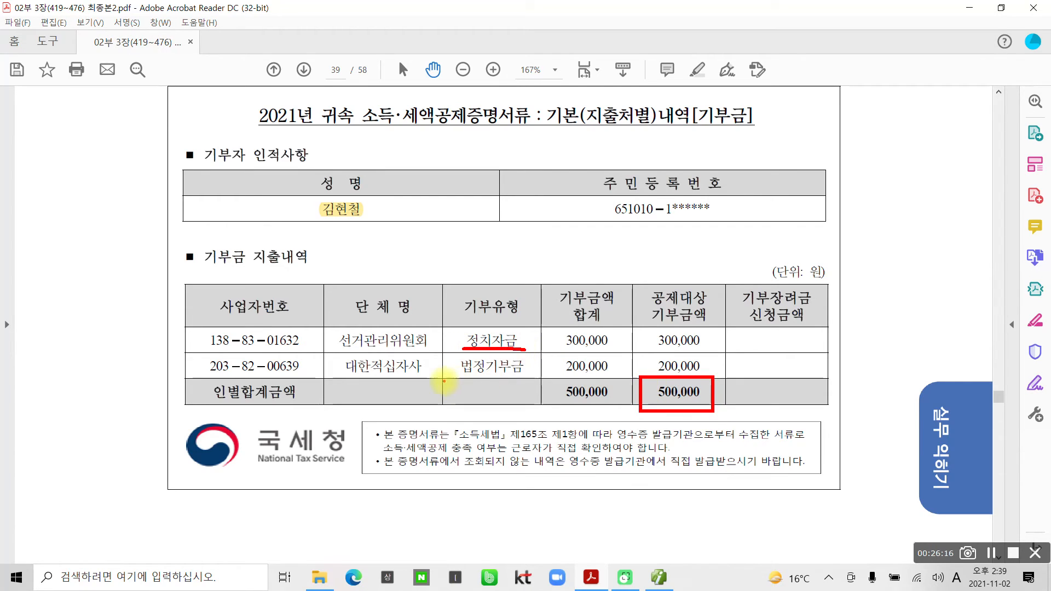
{"action": "left_click_drag", "start_coordinate": [454, 375], "coordinate": [523, 377]}
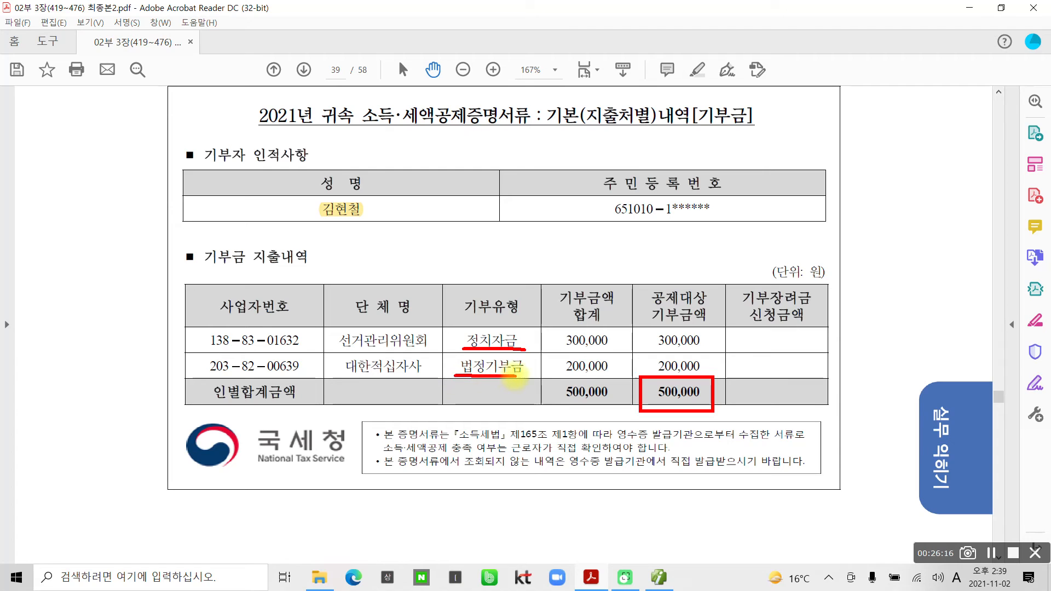
{"action": "key", "text": "Escape"}
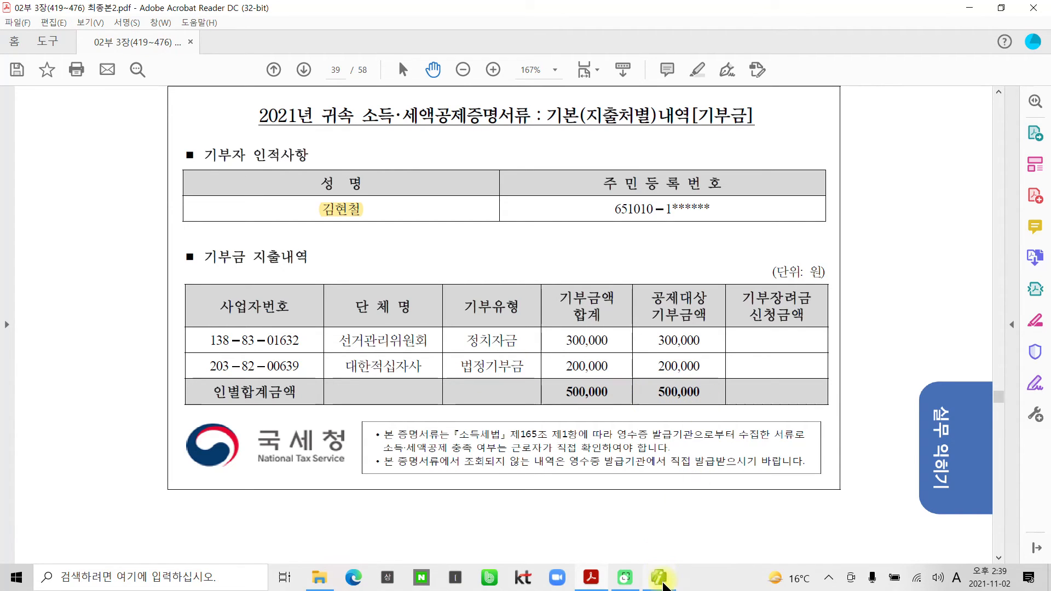
{"action": "mouse_move", "coordinate": [668, 585]}
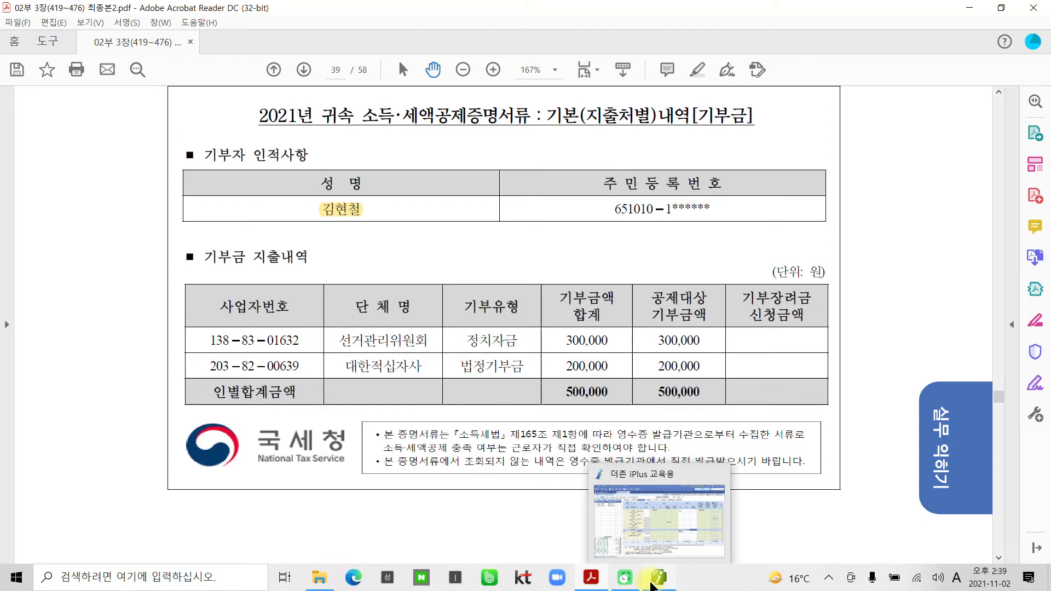
Go to Smart A's 기부금 tab and set the first donation row's donor to 1.본인.
{"action": "left_click", "coordinate": [651, 584]}
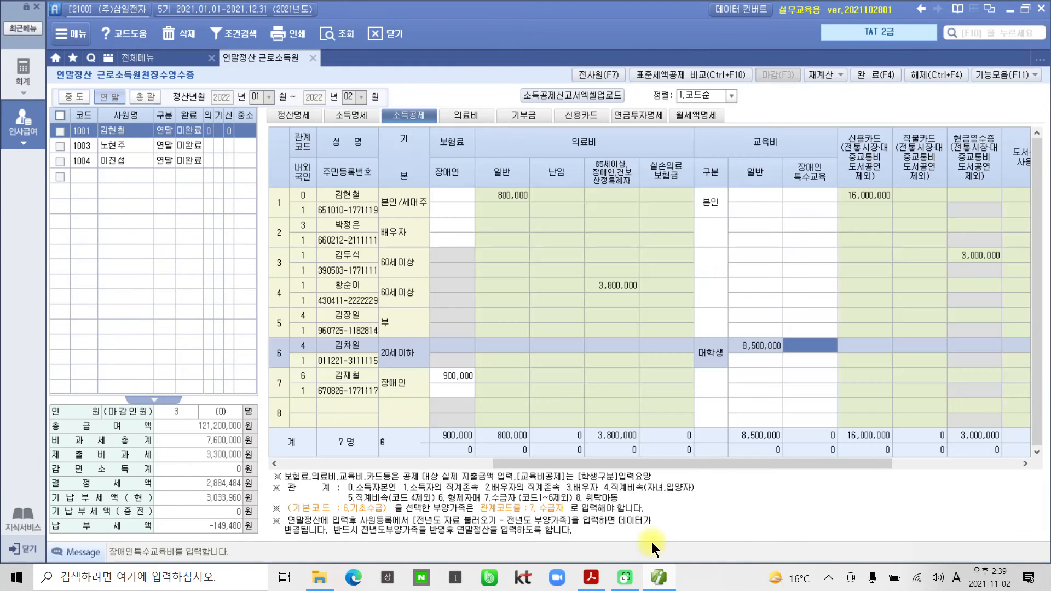
{"action": "left_click", "coordinate": [525, 115]}
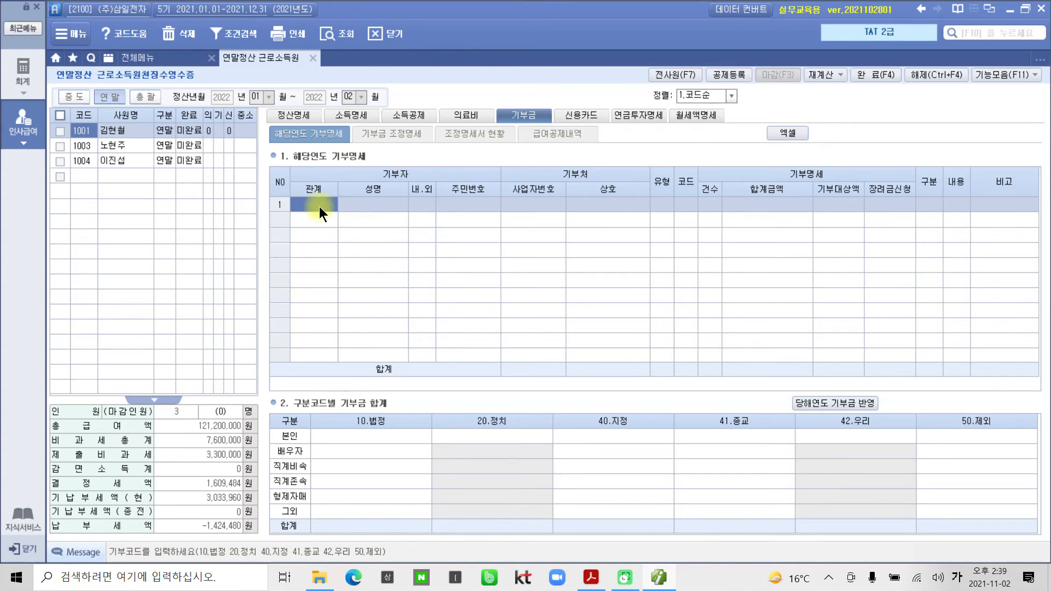
{"action": "key", "text": "F2"}
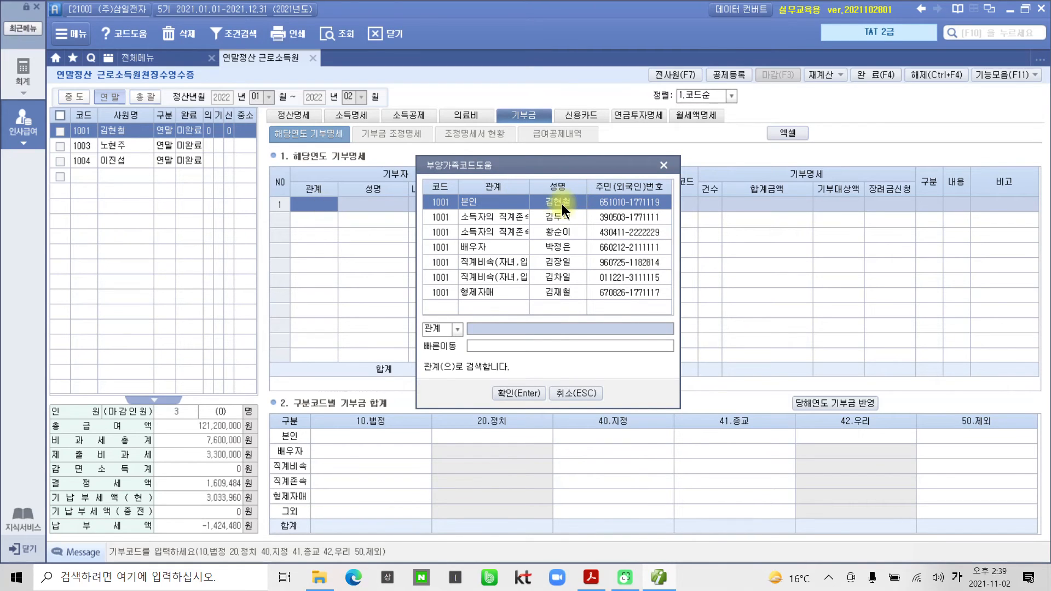
{"action": "left_click", "coordinate": [515, 393]}
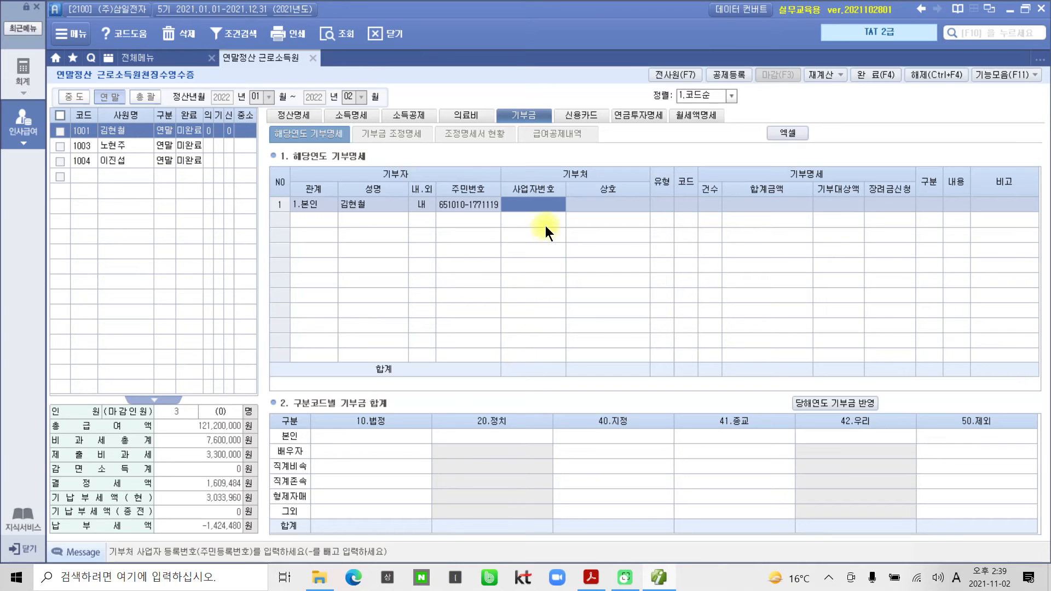
{"action": "left_click", "coordinate": [658, 582]}
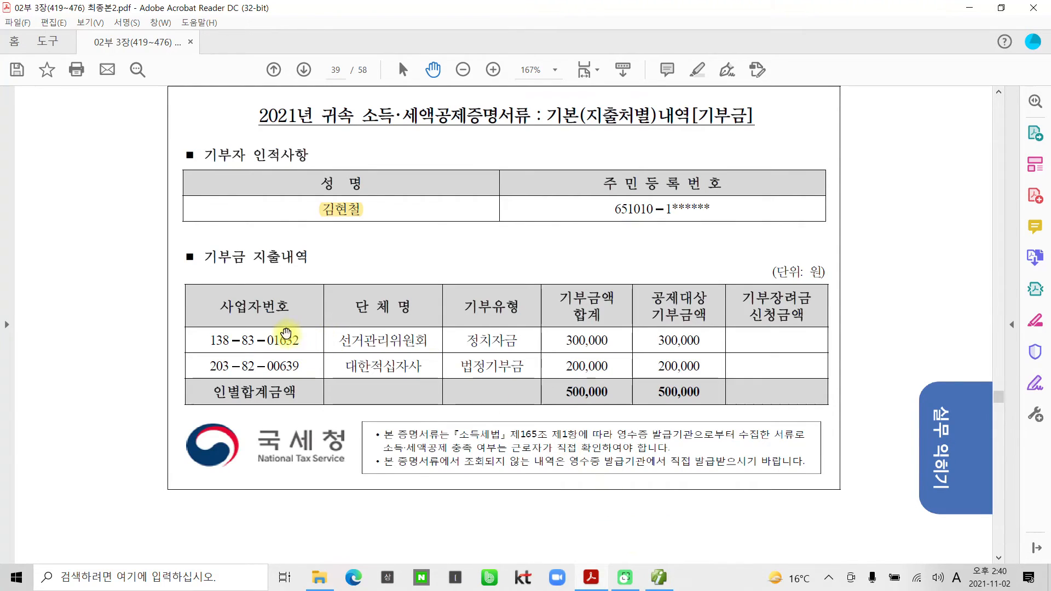
{"action": "left_click_drag", "start_coordinate": [193, 329], "coordinate": [313, 354]}
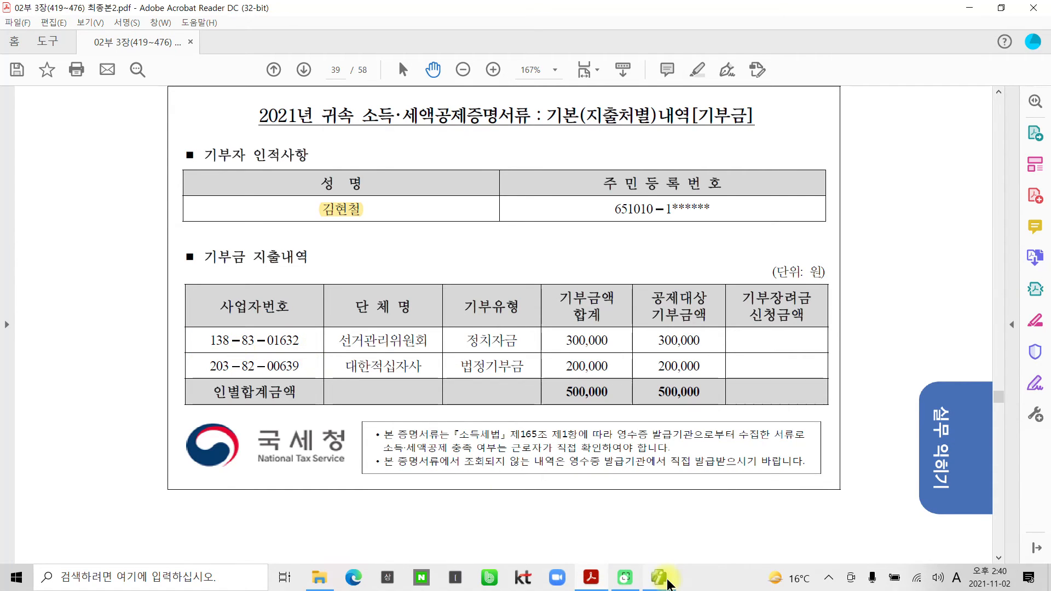
{"action": "left_click", "coordinate": [658, 578]}
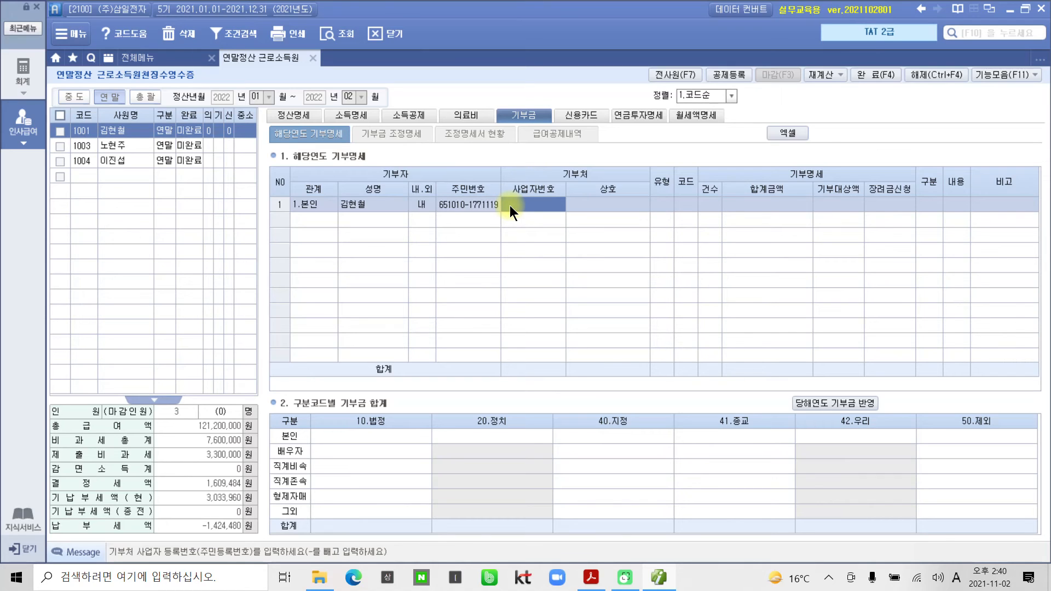
{"action": "key", "text": "Return"}
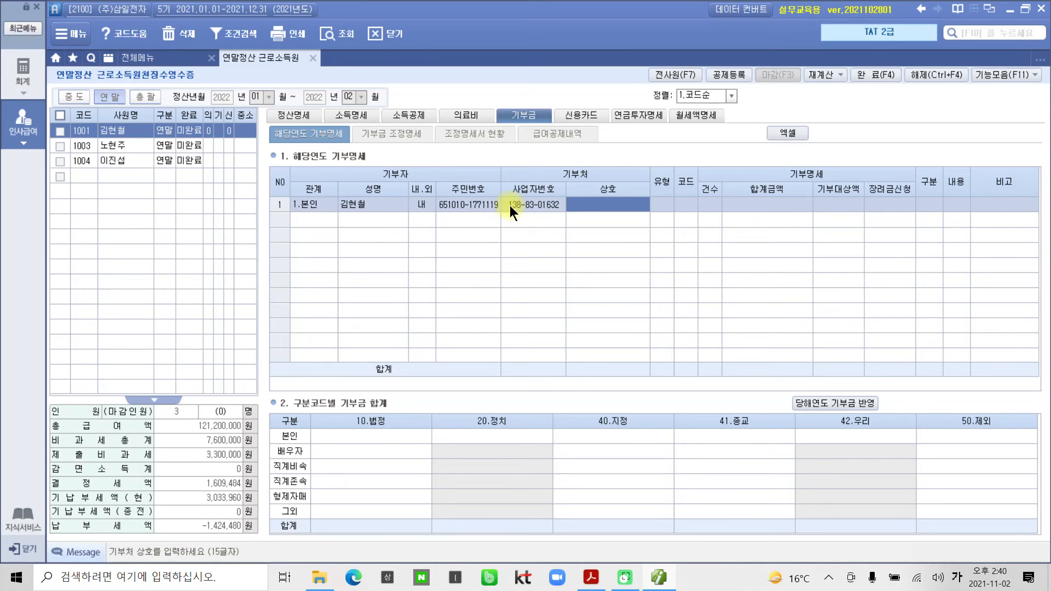
{"action": "type", "text": "선거"}
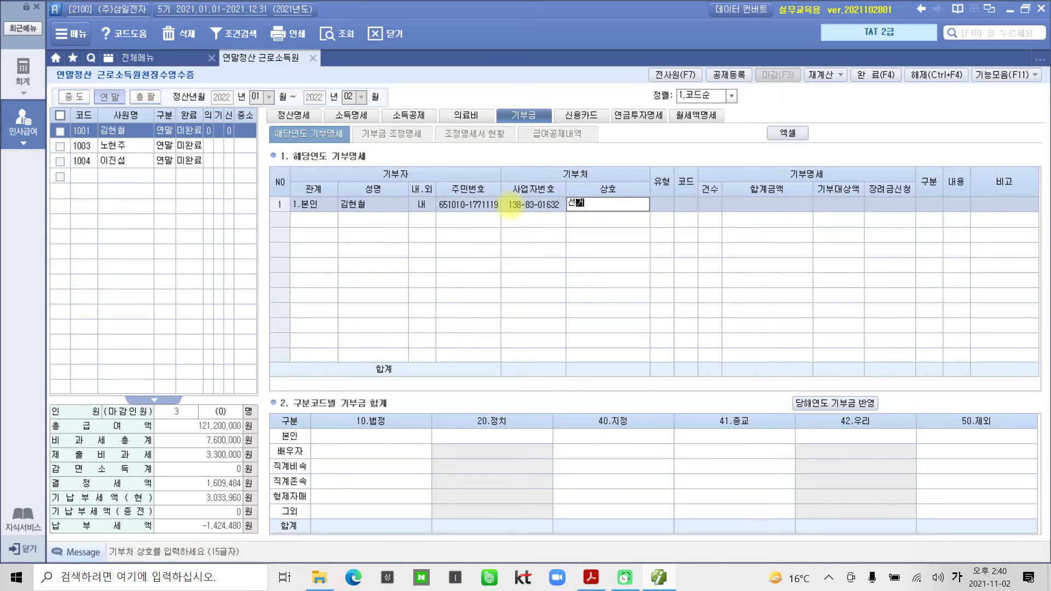
{"action": "type", "text": "관리위원회"}
{"action": "key", "text": "Return"}
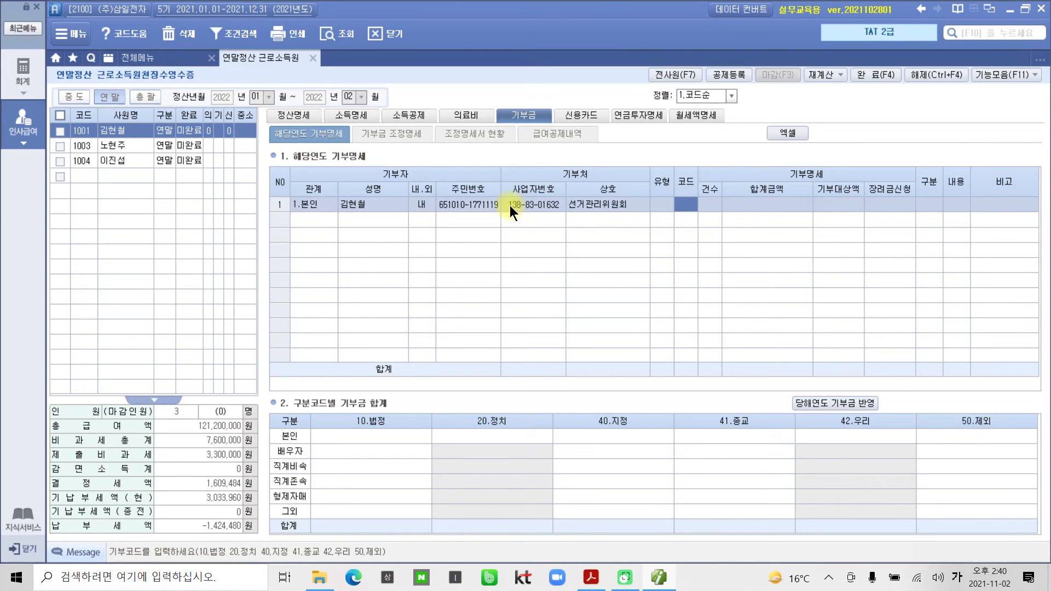
{"action": "mouse_move", "coordinate": [74, 506]}
{"action": "left_mouse_down"}
{"action": "mouse_move", "coordinate": [52, 550]}
{"action": "mouse_move", "coordinate": [273, 576]}
{"action": "mouse_move", "coordinate": [421, 508]}
{"action": "mouse_move", "coordinate": [62, 521]}
{"action": "left_mouse_up"}
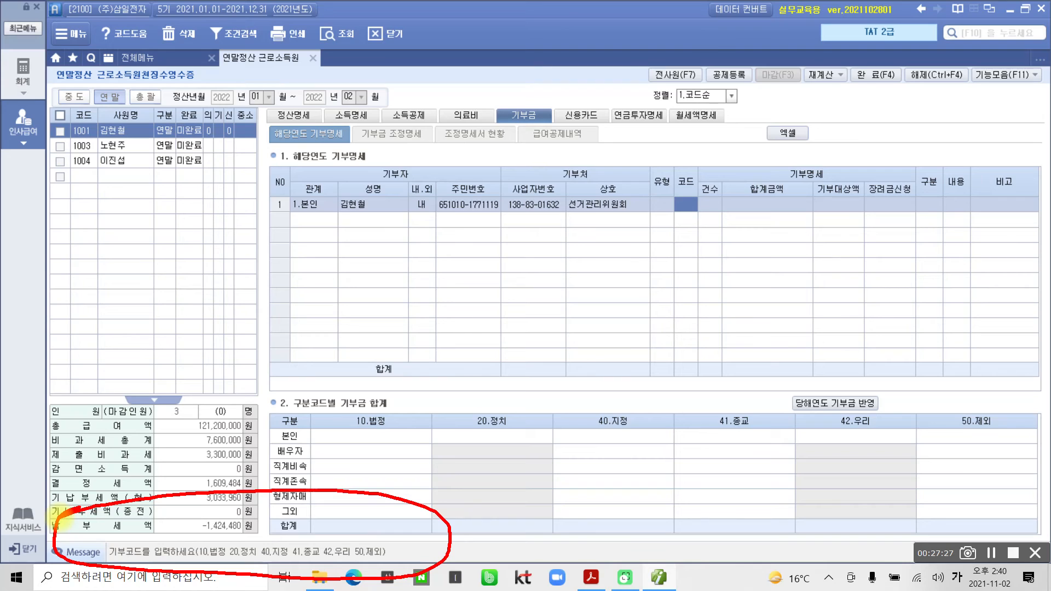
{"action": "key", "text": "Escape"}
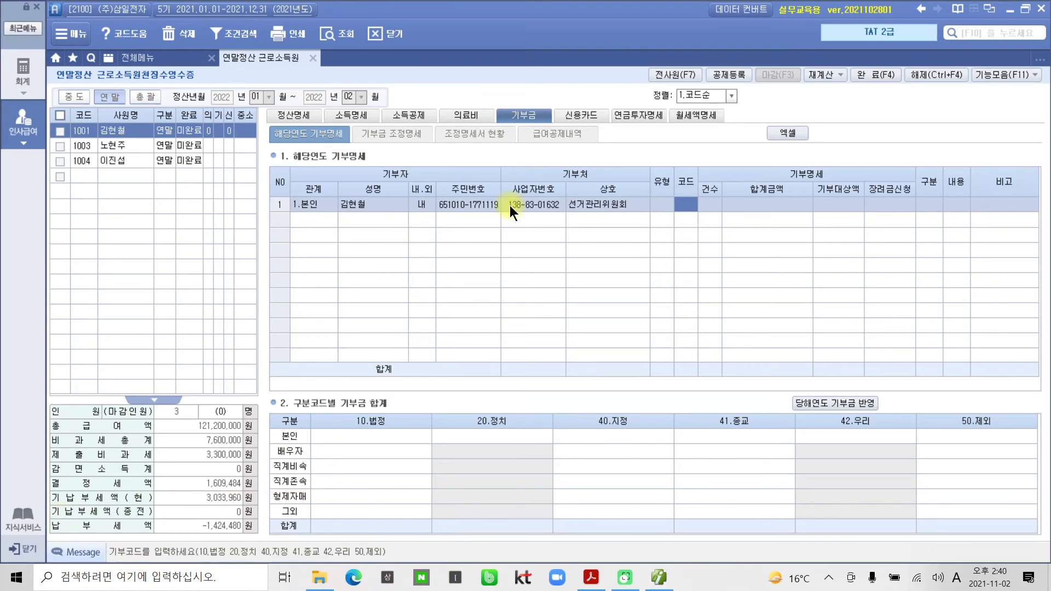
Set code 20, 1 case and 300,000, keeping 국세청 and 금전.
{"action": "type", "text": "20"}
{"action": "key", "text": "Return"}
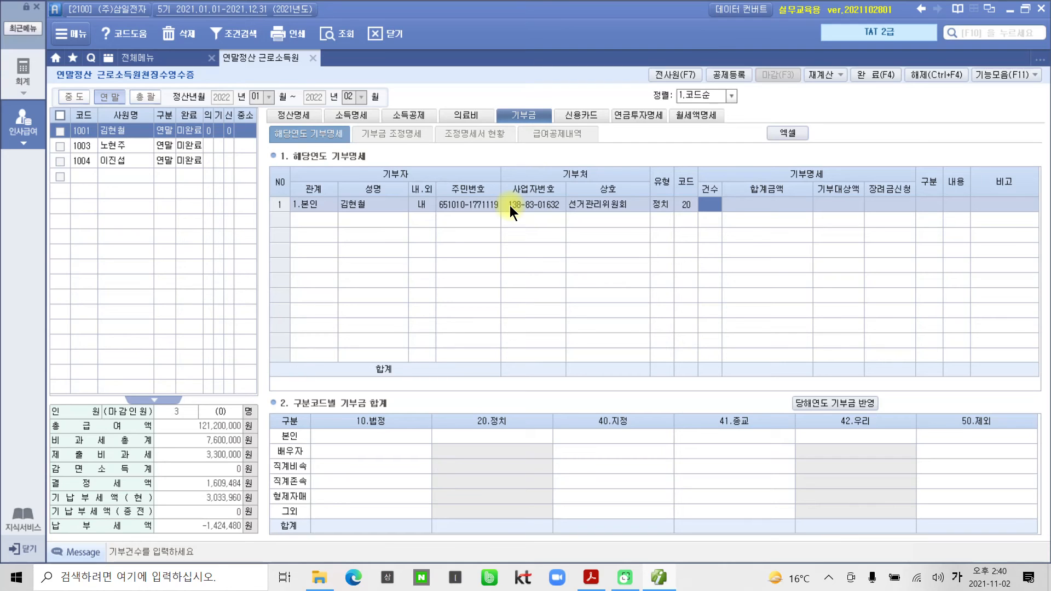
{"action": "type", "text": "1"}
{"action": "key", "text": "Return"}
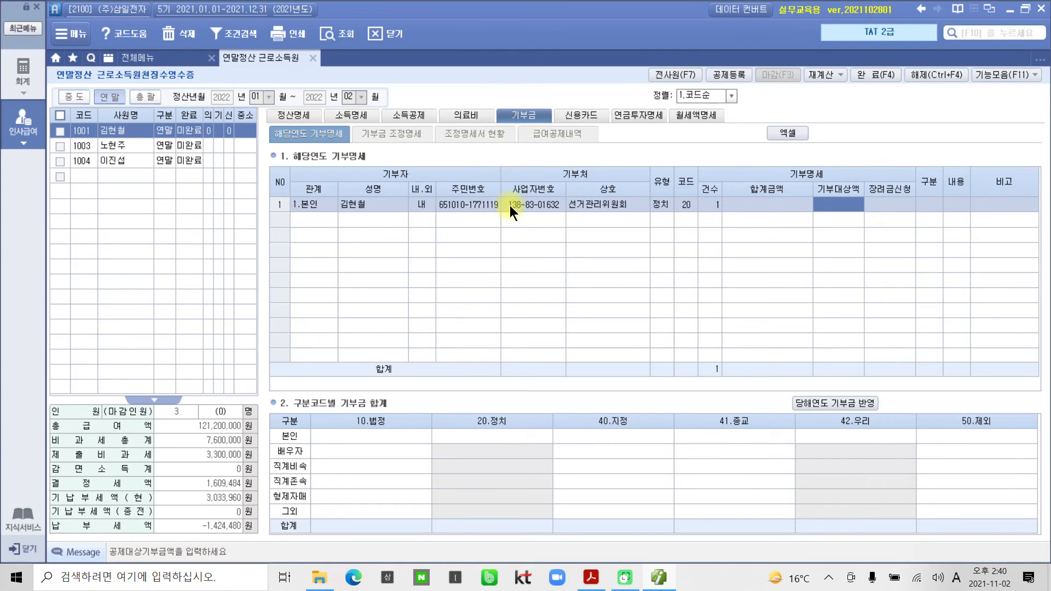
{"action": "type", "text": "3000000"}
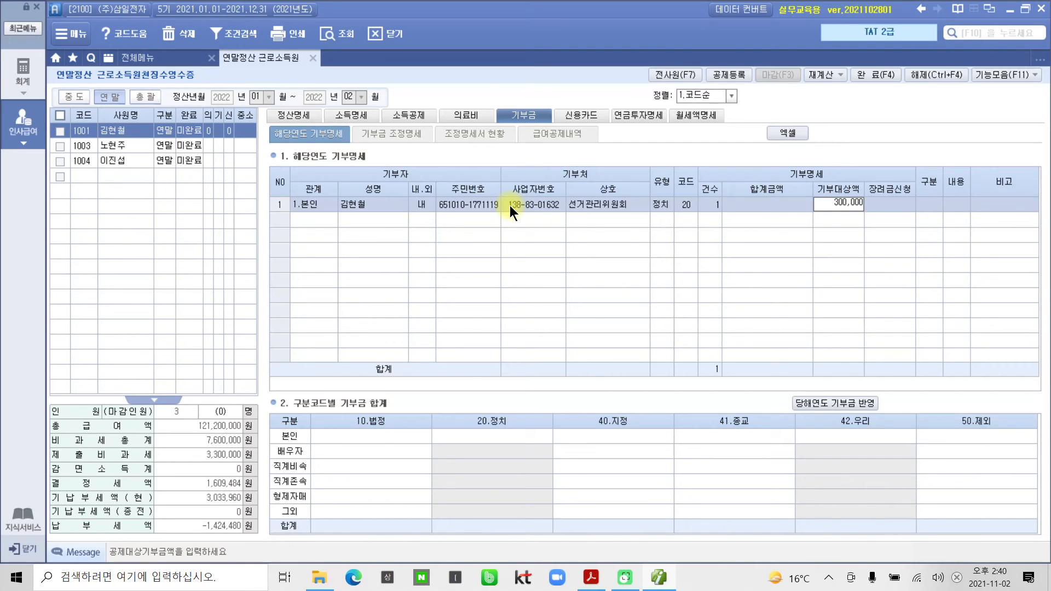
{"action": "key", "text": "Return"}
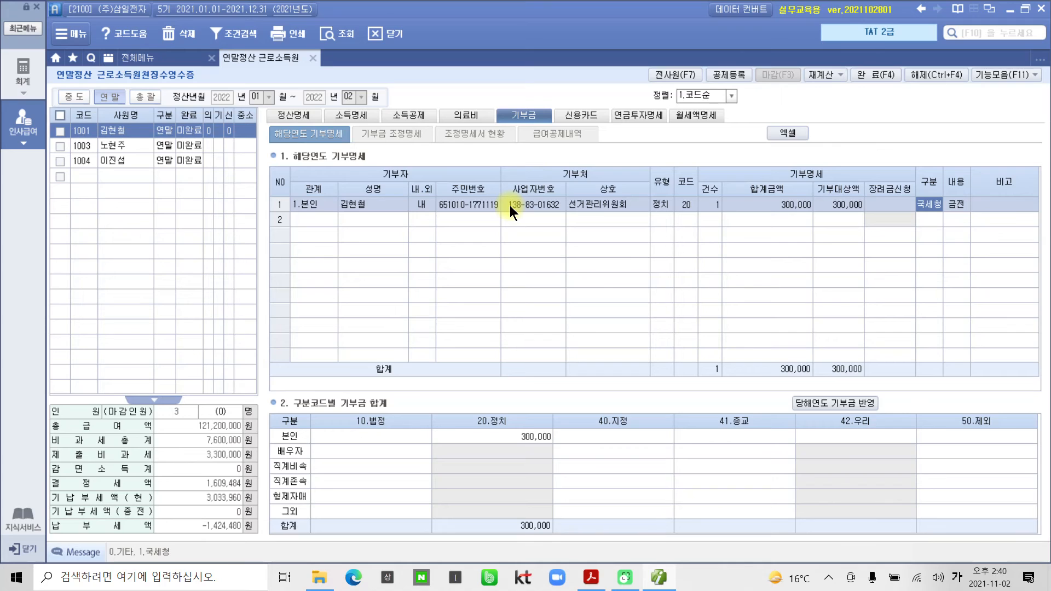
{"action": "key", "text": "Return"}
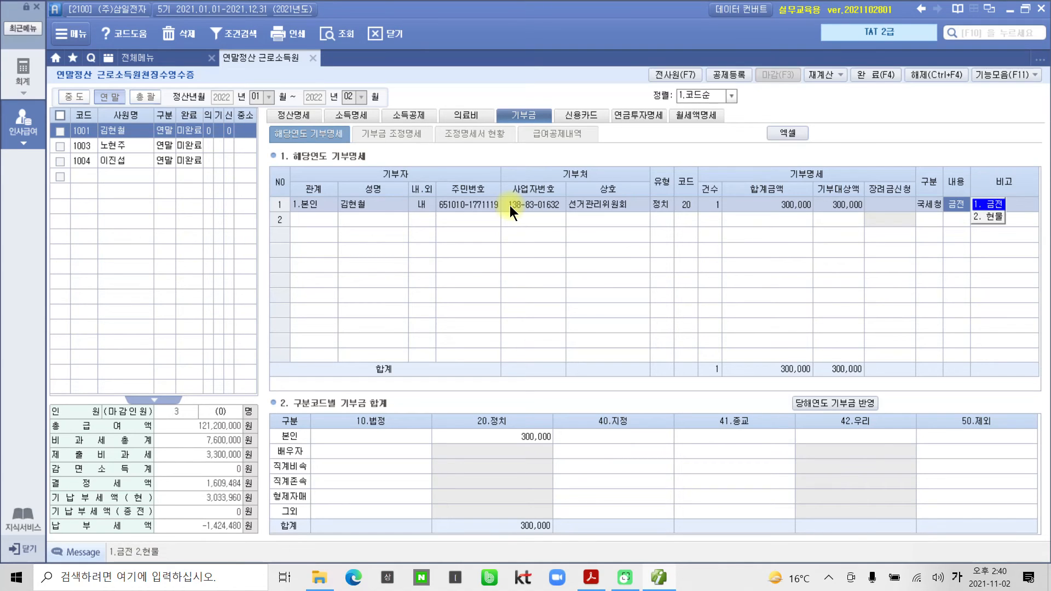
{"action": "key", "text": "Return"}
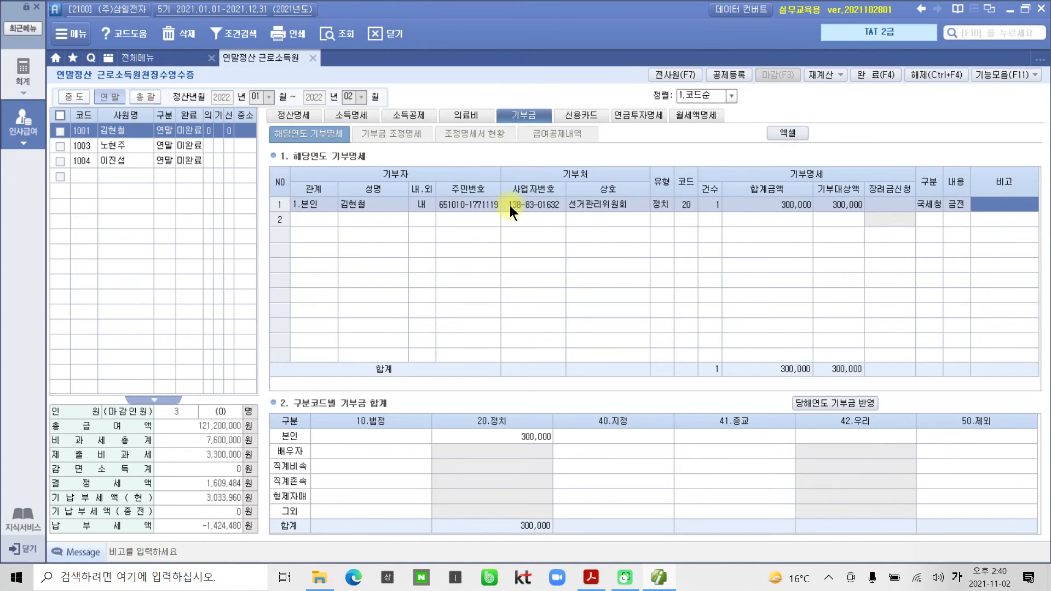
{"action": "key", "text": "Return"}
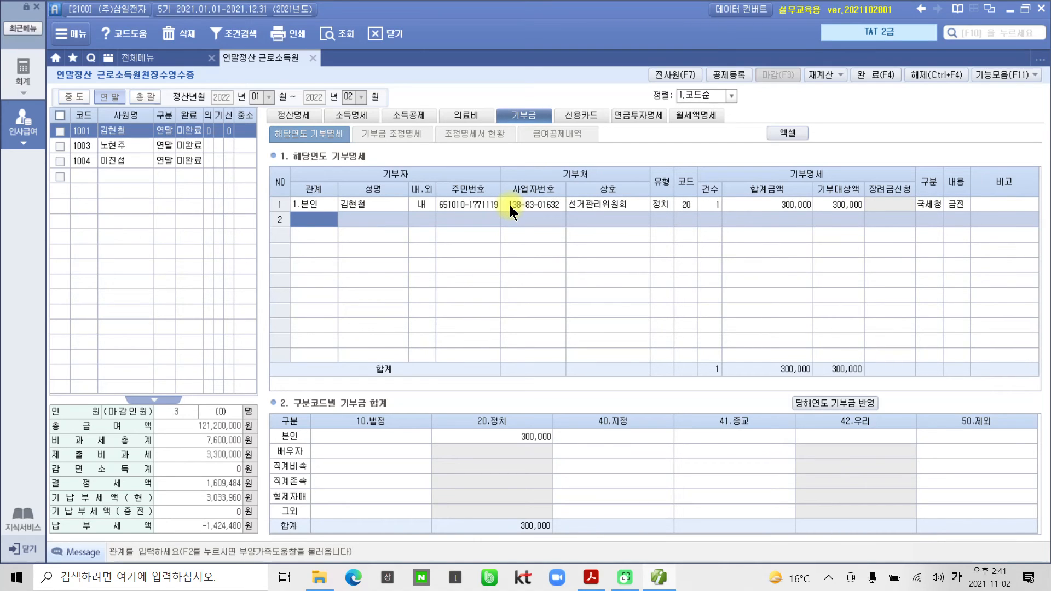
{"action": "double_click", "coordinate": [314, 217]}
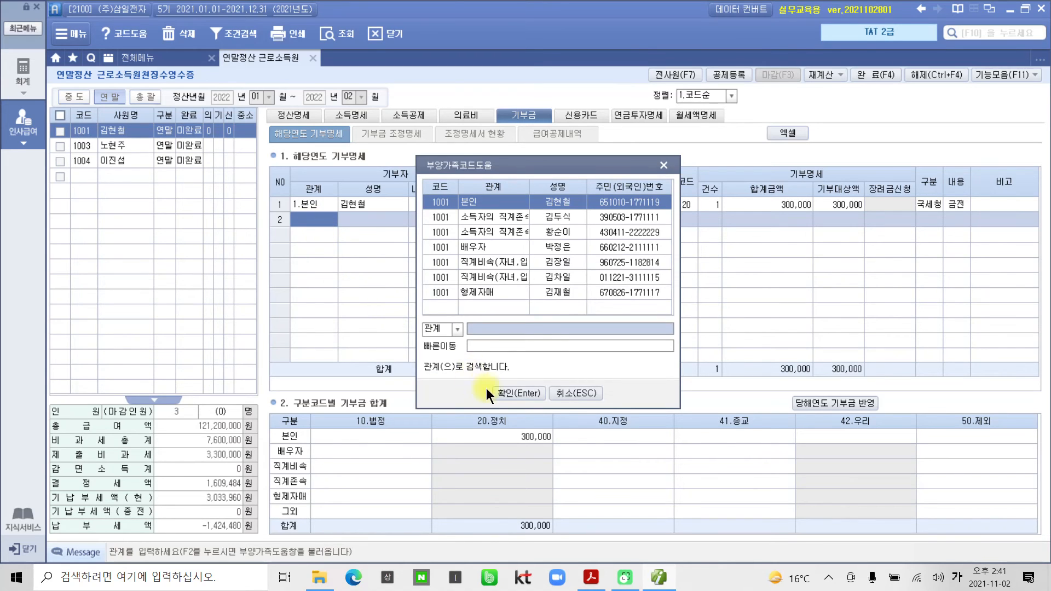
{"action": "left_click", "coordinate": [504, 391]}
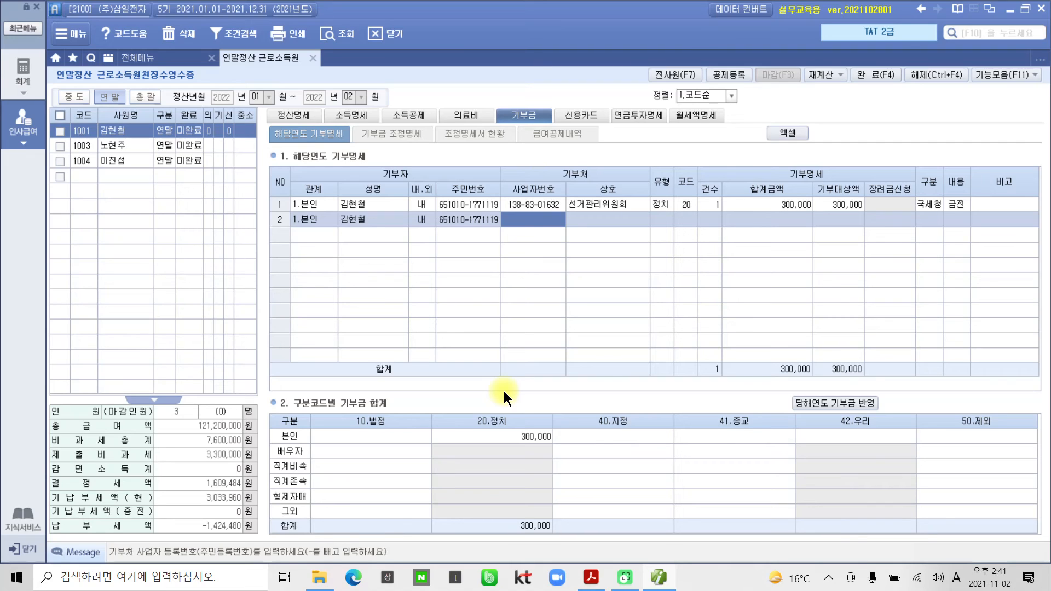
{"action": "type", "text": "23"}
{"action": "key", "text": "BackSpace"}
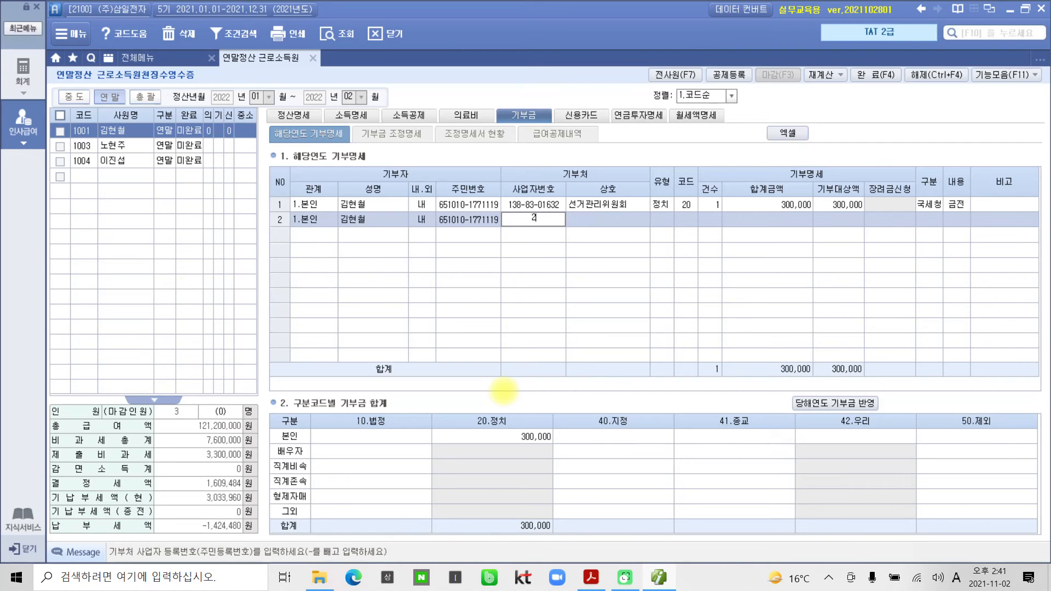
{"action": "key", "text": "Return"}
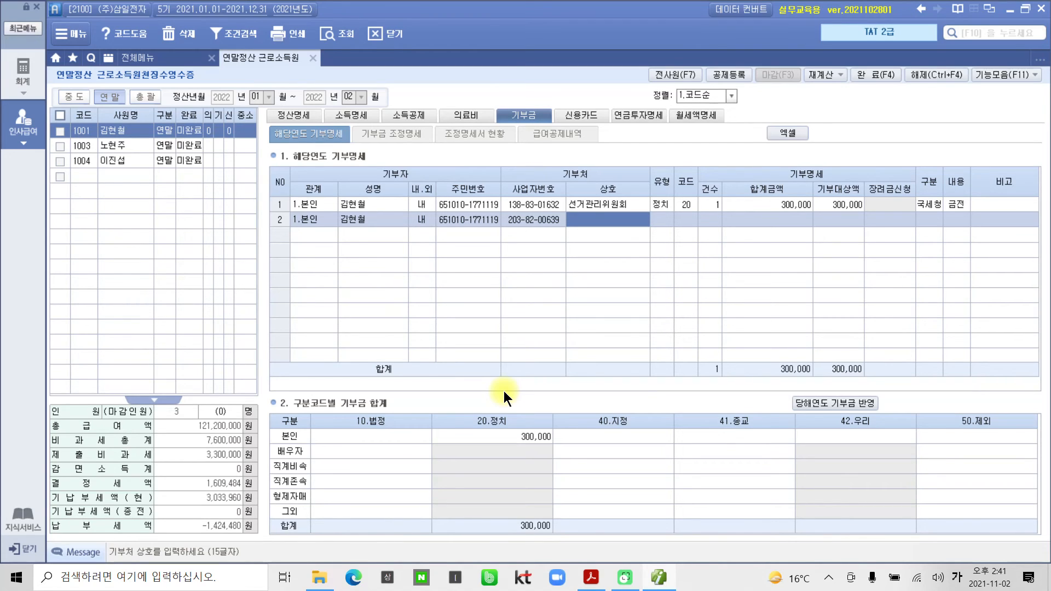
{"action": "type", "text": "대한적"}
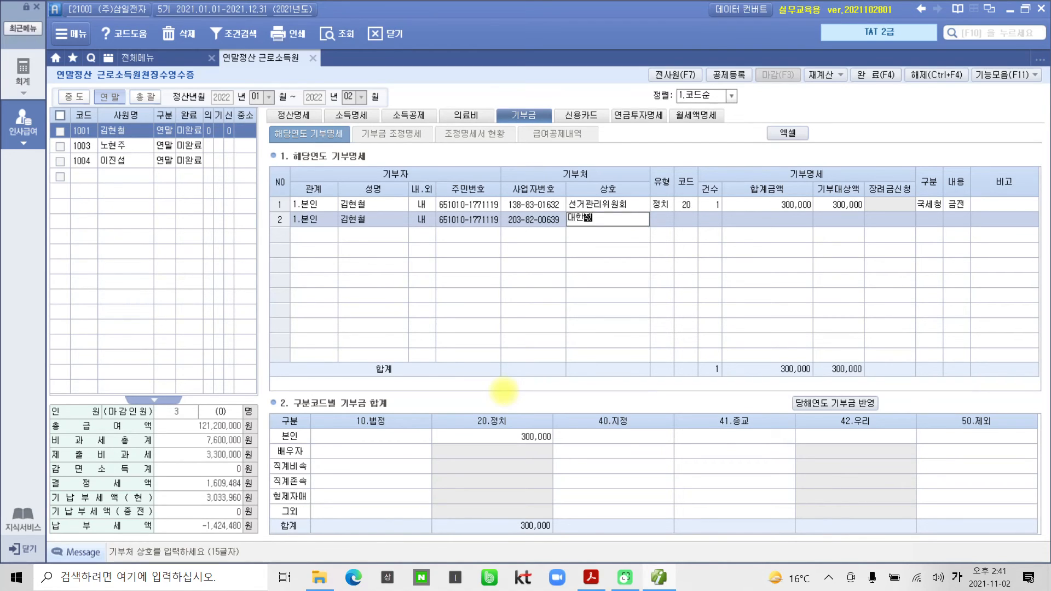
{"action": "type", "text": "십자사"}
{"action": "key", "text": "Return"}
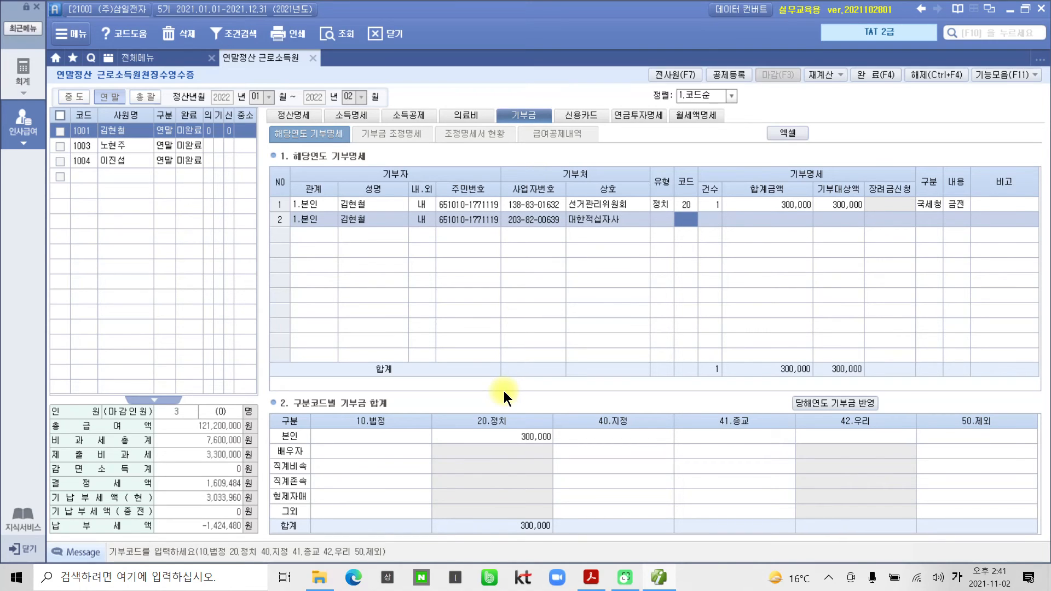
Set code 10 법정, 1 case and a 200,000 donation amount.
{"action": "type", "text": "10"}
{"action": "key", "text": "Return"}
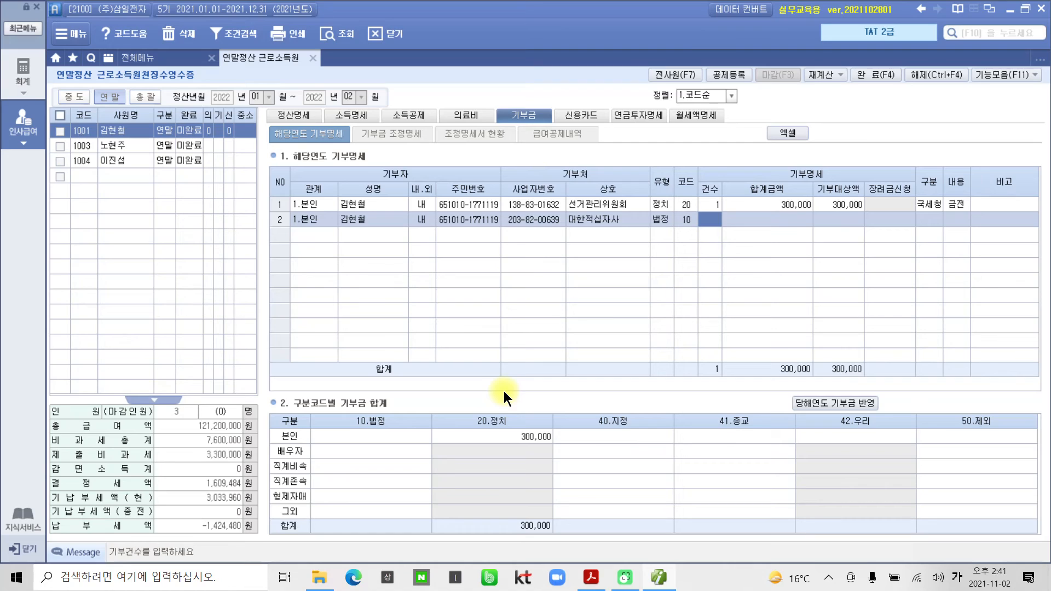
{"action": "type", "text": "1"}
{"action": "key", "text": "Return"}
{"action": "type", "text": "2000000"}
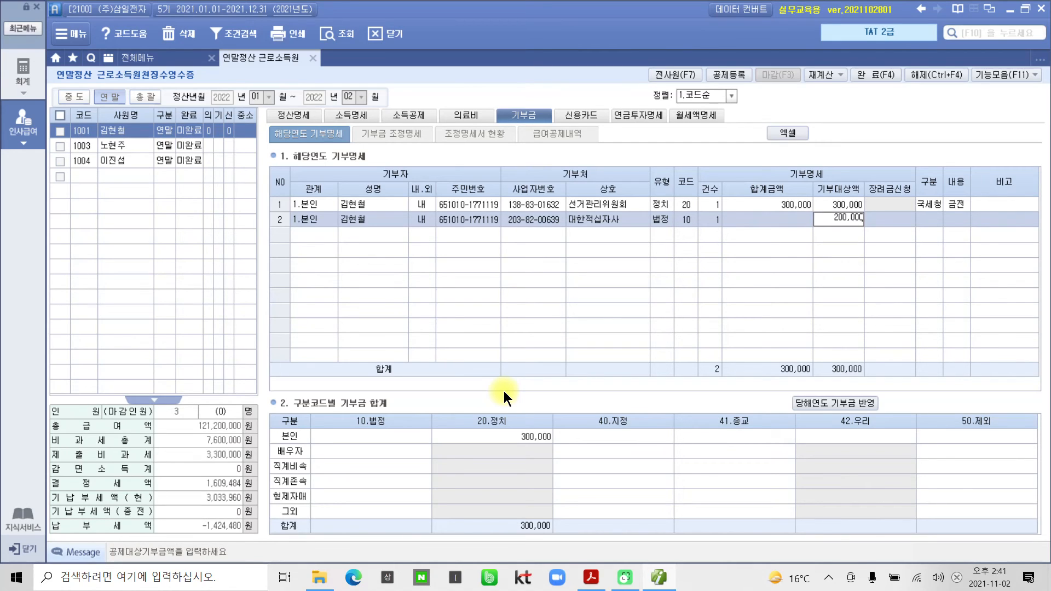
{"action": "key", "text": "Return"}
{"action": "key", "text": "Return"}
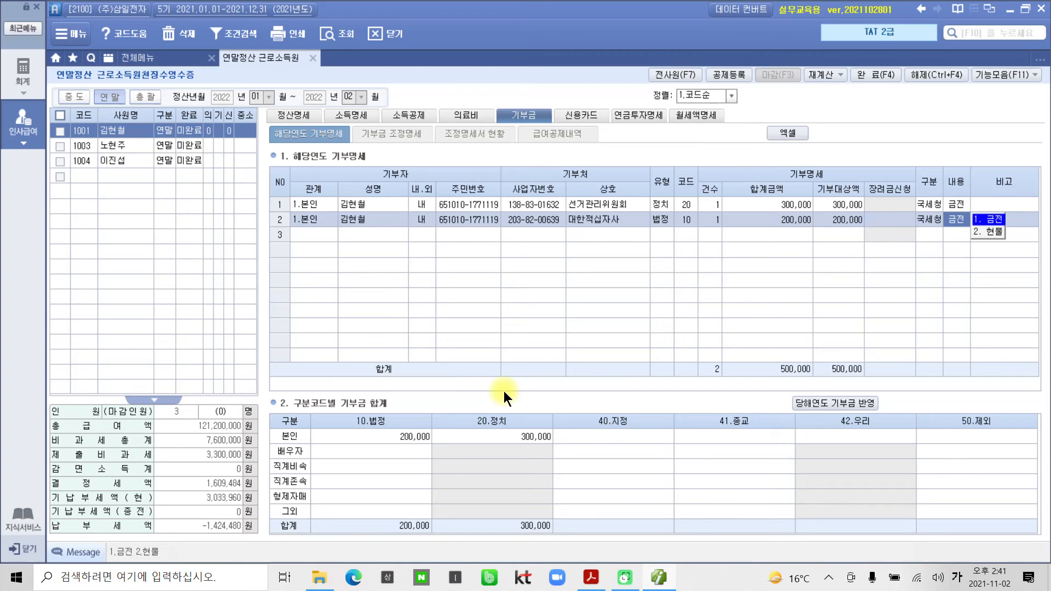
{"action": "key", "text": "Return"}
{"action": "key", "text": "Return"}
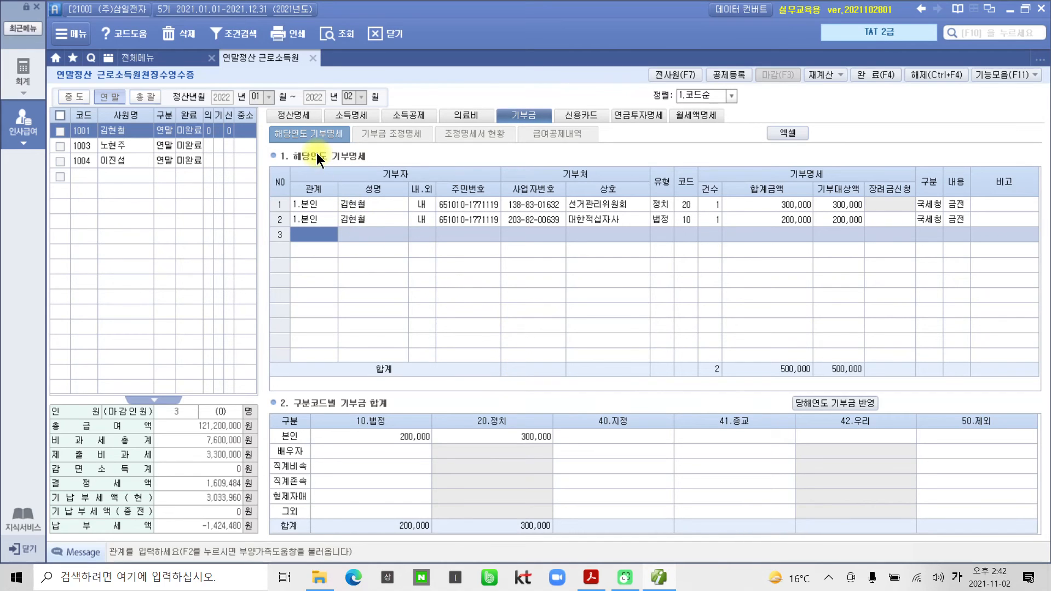
Review 정산명세 salary 65,000,000, income 52,000,000 and personal deductions (배우자 1,500,000, 부양가족 6,000,000).
{"action": "left_click", "coordinate": [297, 114]}
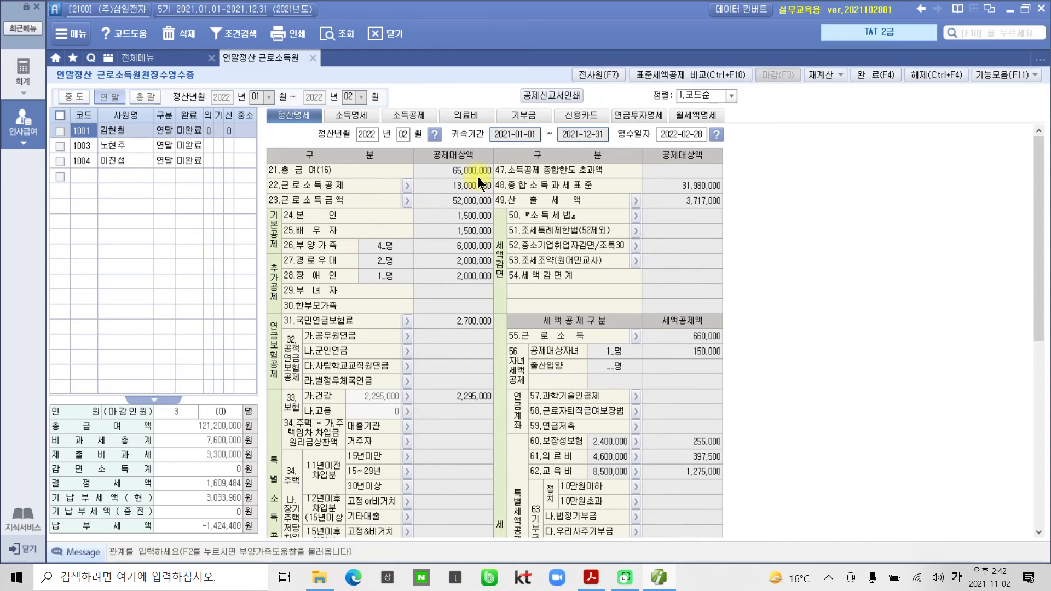
{"action": "left_click", "coordinate": [468, 172]}
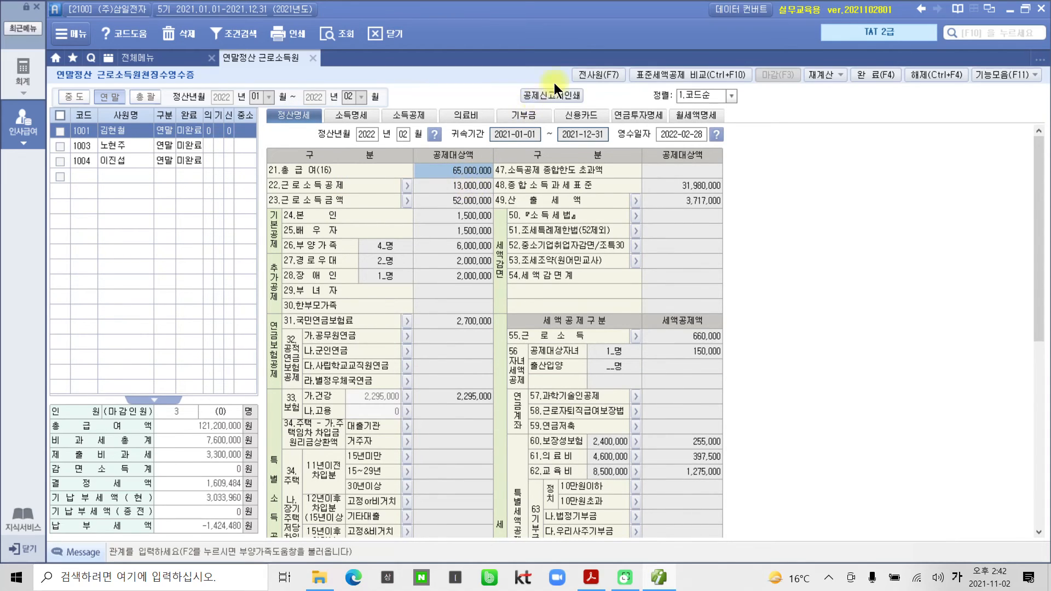
{"action": "left_click", "coordinate": [468, 189]}
{"action": "left_click", "coordinate": [468, 200]}
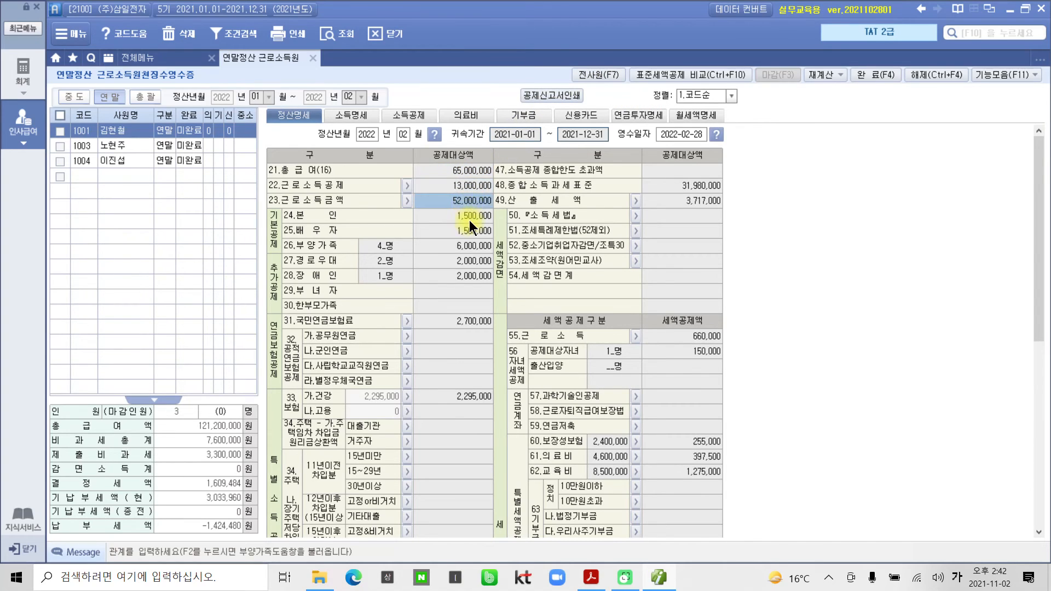
{"action": "left_click", "coordinate": [469, 216]}
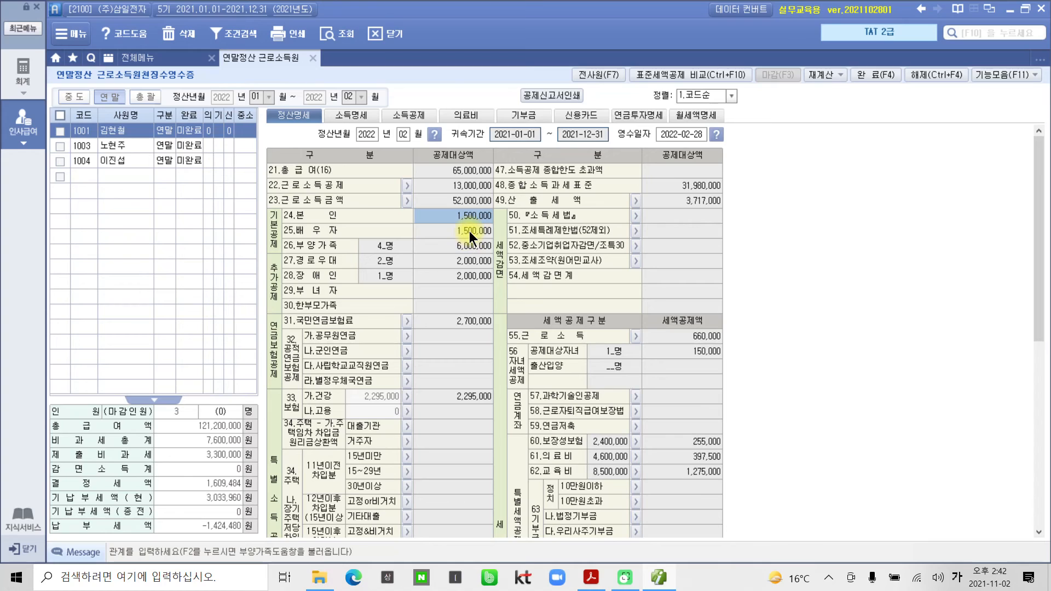
{"action": "left_click", "coordinate": [469, 231]}
{"action": "left_click", "coordinate": [468, 244]}
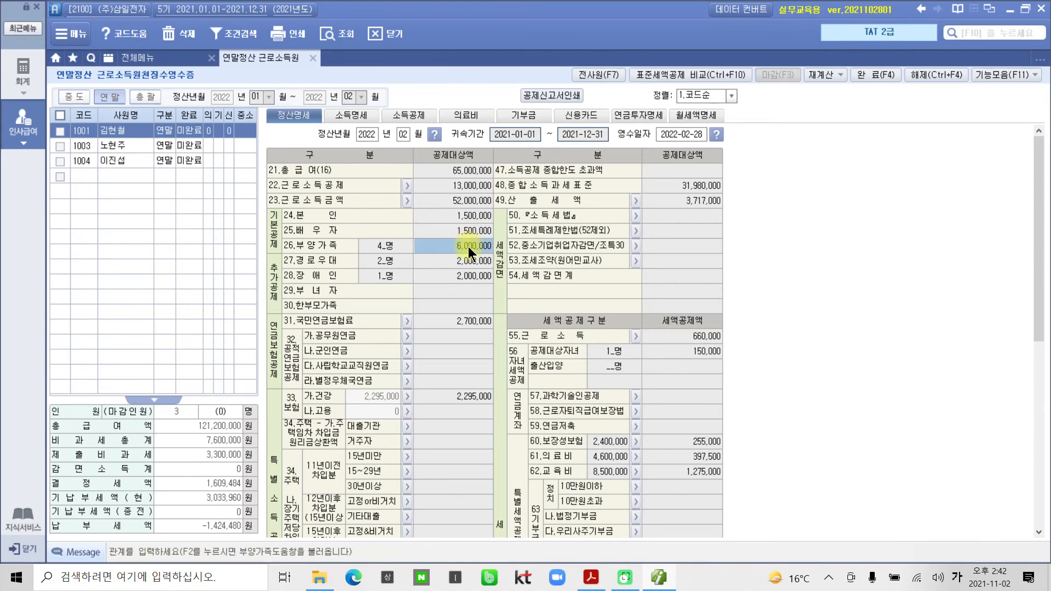
{"action": "left_click", "coordinate": [467, 216]}
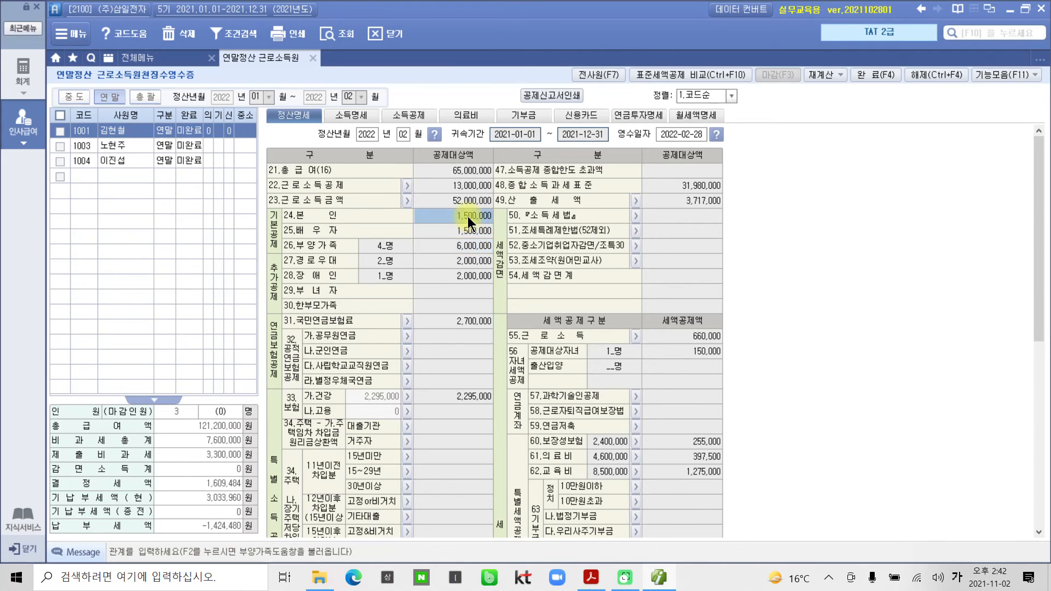
{"action": "left_click", "coordinate": [468, 231]}
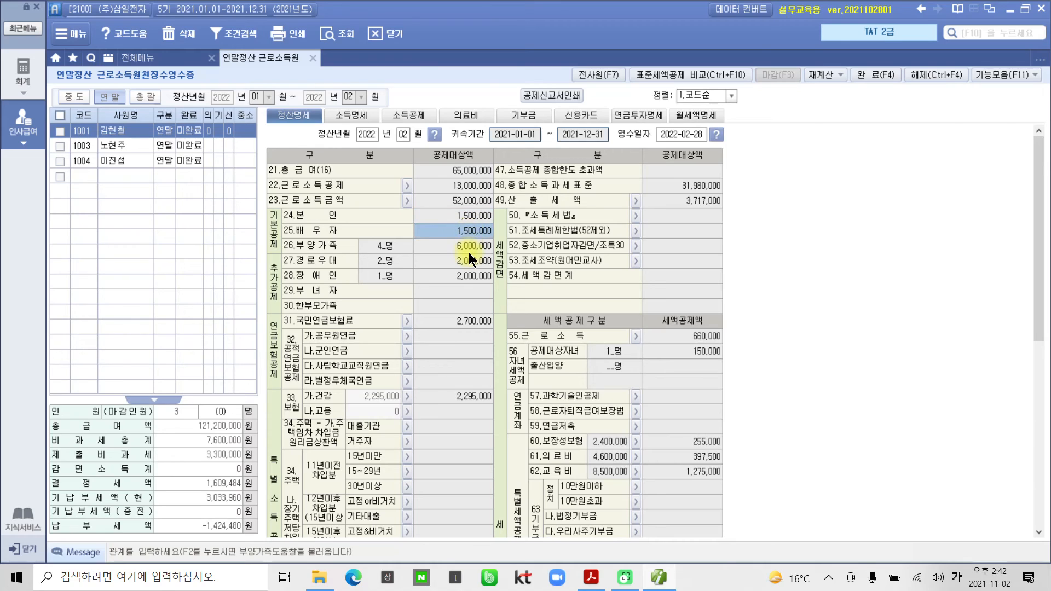
{"action": "left_click", "coordinate": [469, 248]}
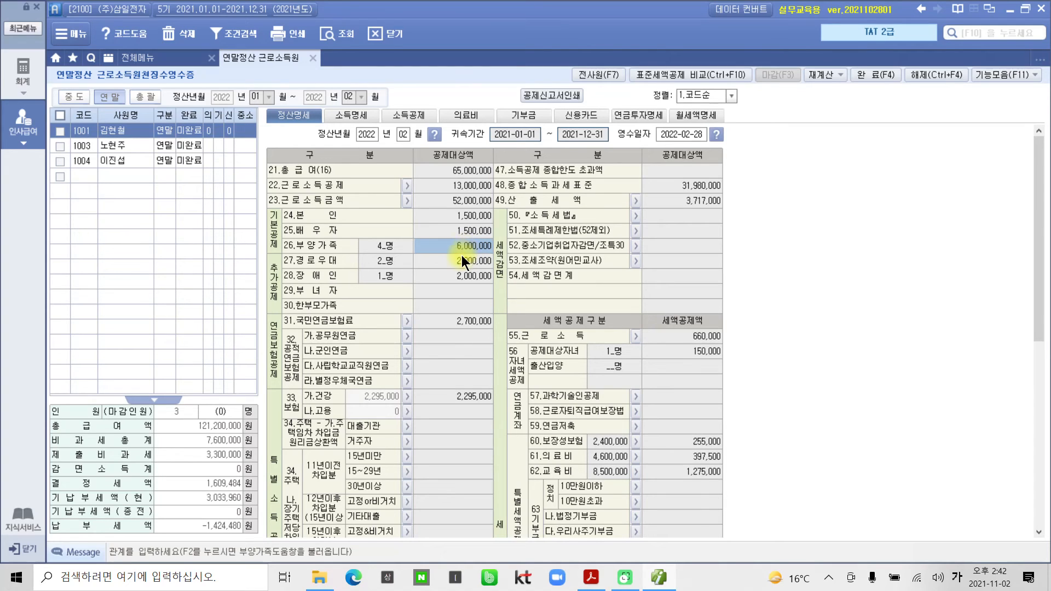
{"action": "left_click", "coordinate": [461, 259]}
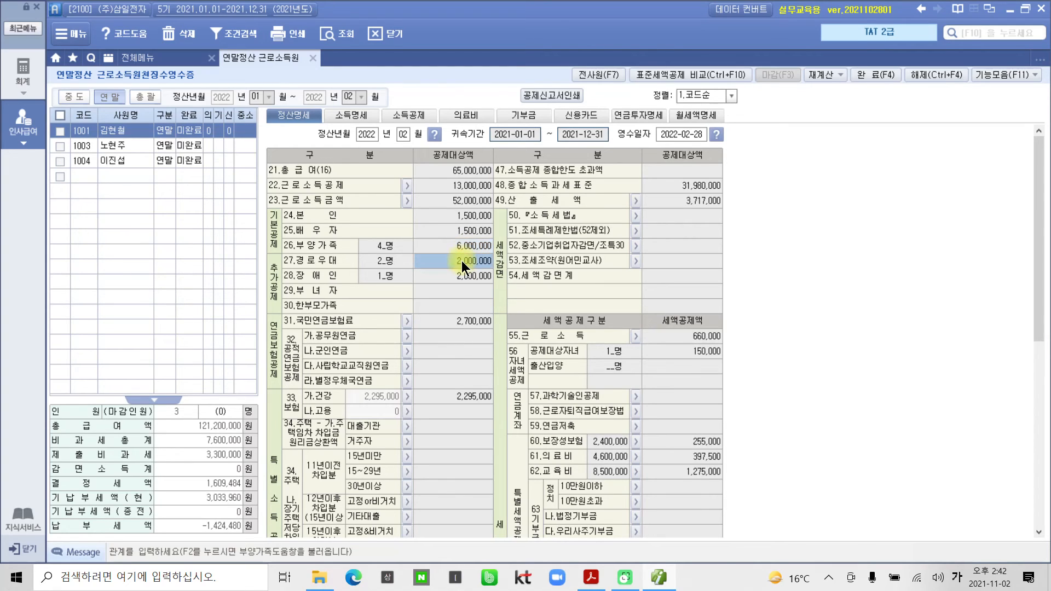
{"action": "left_click", "coordinate": [463, 277]}
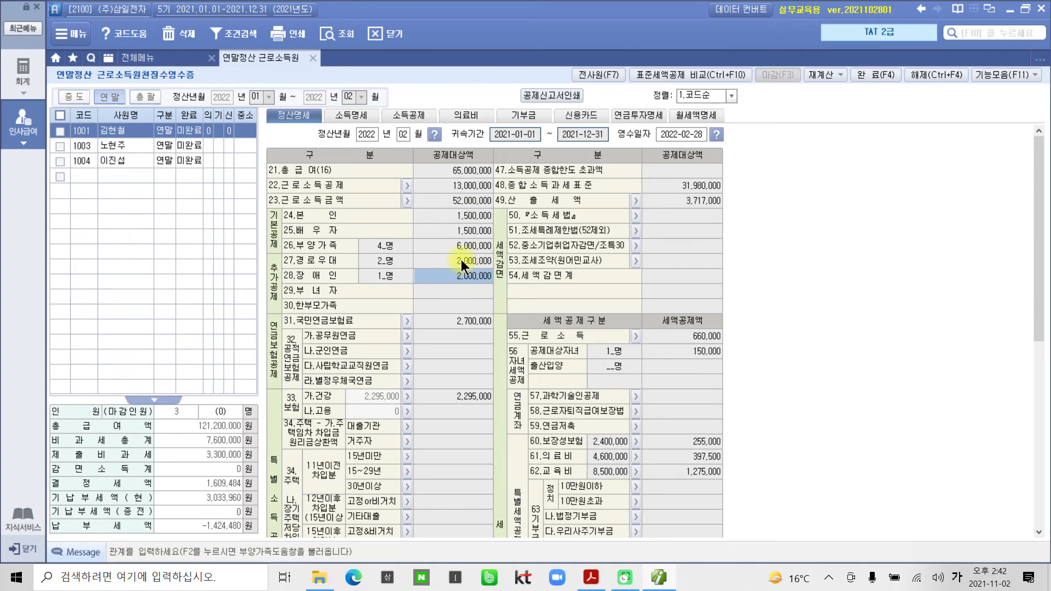
Check pension and health insurance deductions, then open the 2,025,000 신용카드등 breakdown.
{"action": "left_click", "coordinate": [471, 320]}
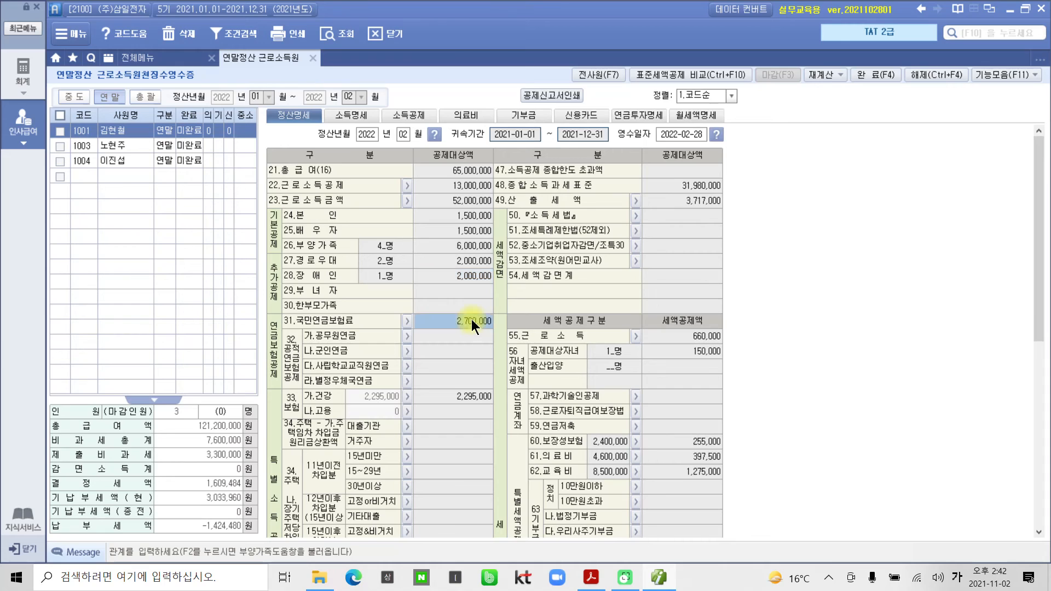
{"action": "left_click", "coordinate": [466, 393]}
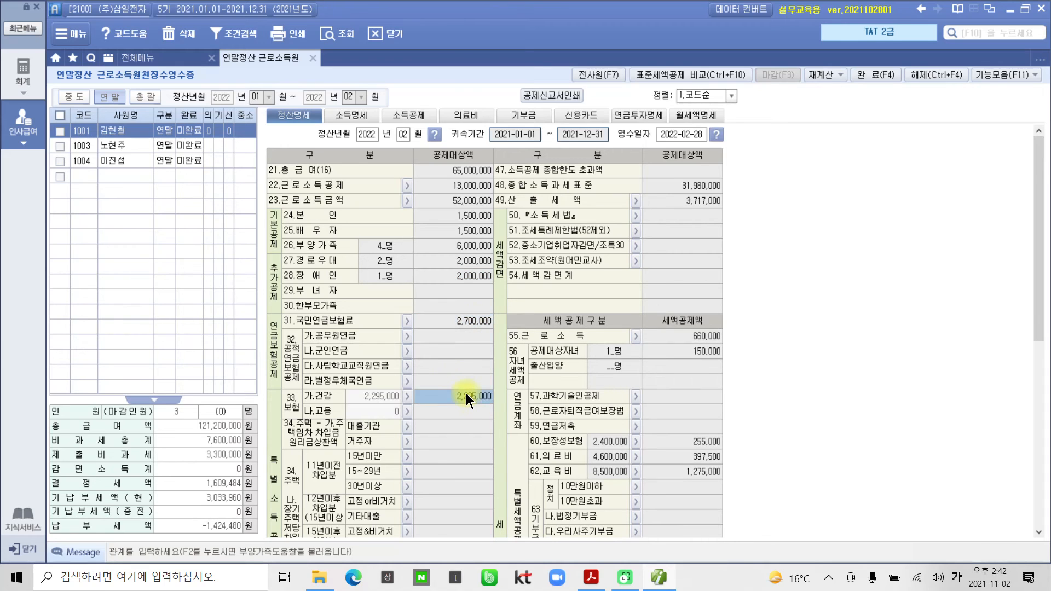
{"action": "scroll", "coordinate": [465, 392], "scroll_direction": "down", "scroll_amount": 2}
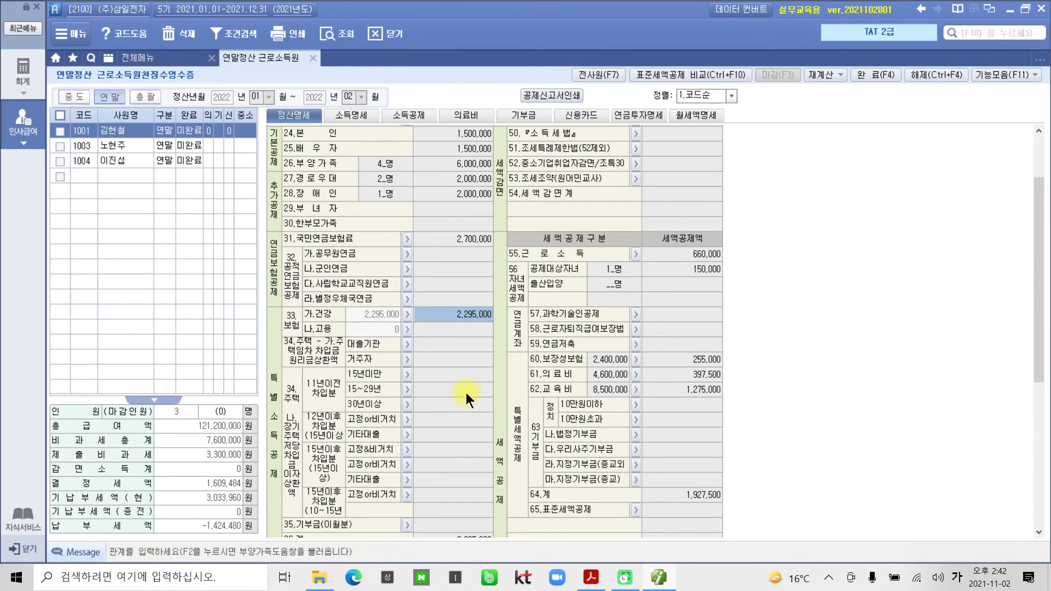
{"action": "scroll", "coordinate": [466, 392], "scroll_direction": "down", "scroll_amount": 2}
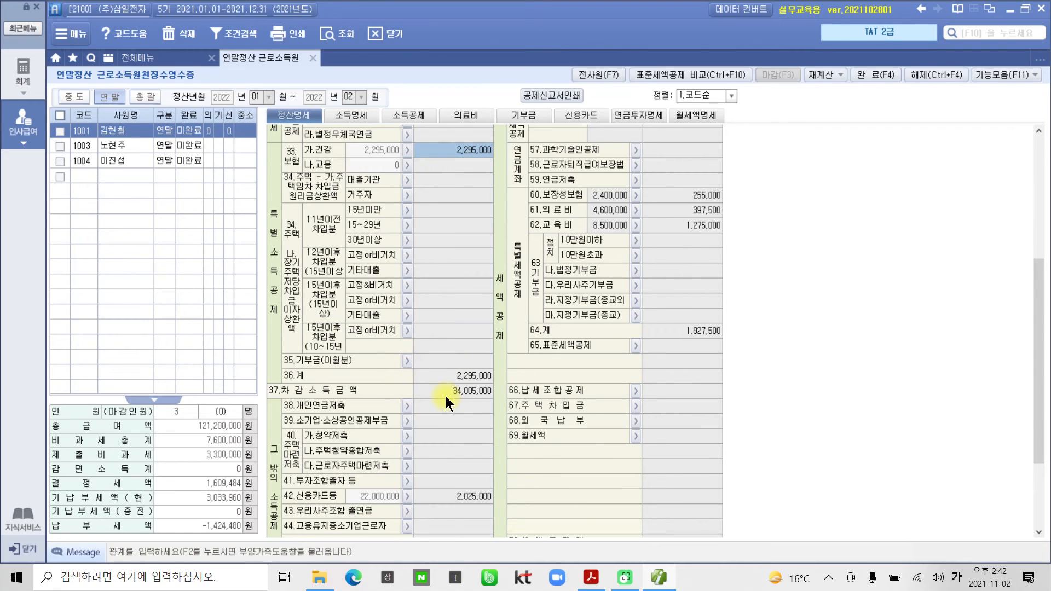
{"action": "scroll", "coordinate": [447, 395], "scroll_direction": "down", "scroll_amount": 1}
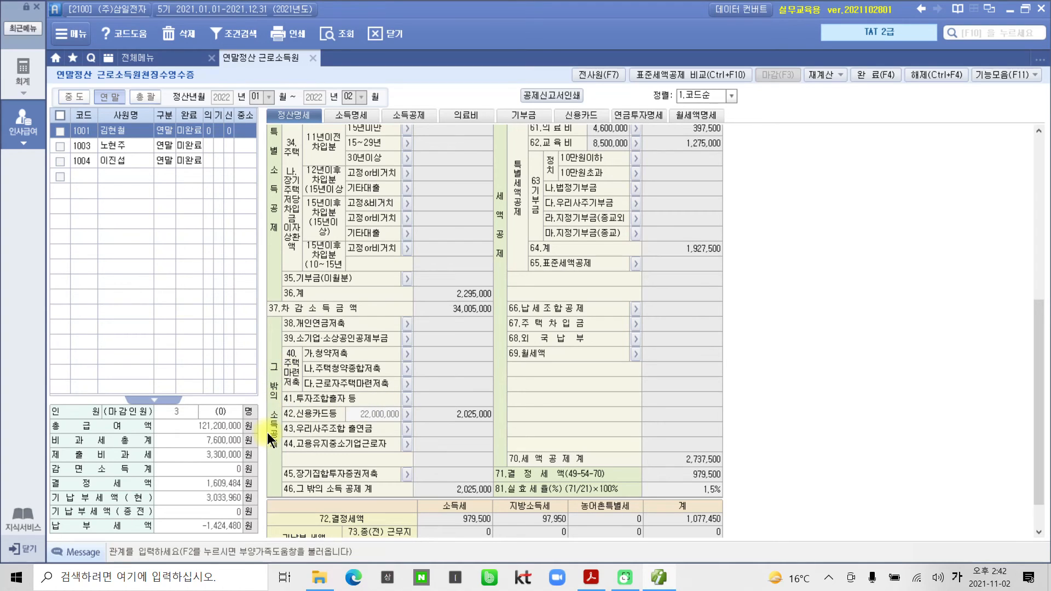
{"action": "left_click", "coordinate": [467, 414]}
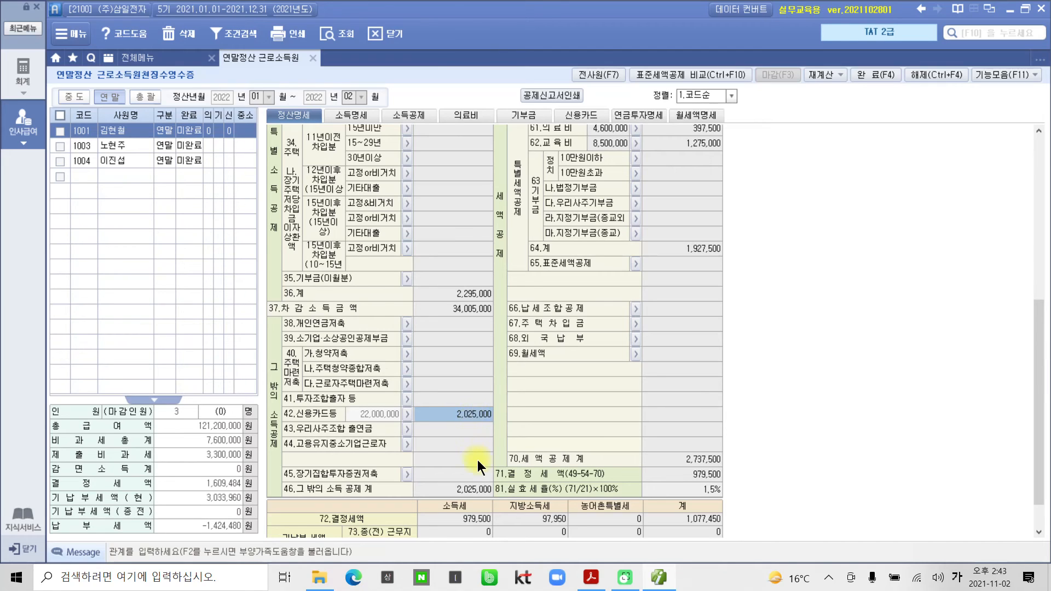
{"action": "left_click", "coordinate": [406, 414]}
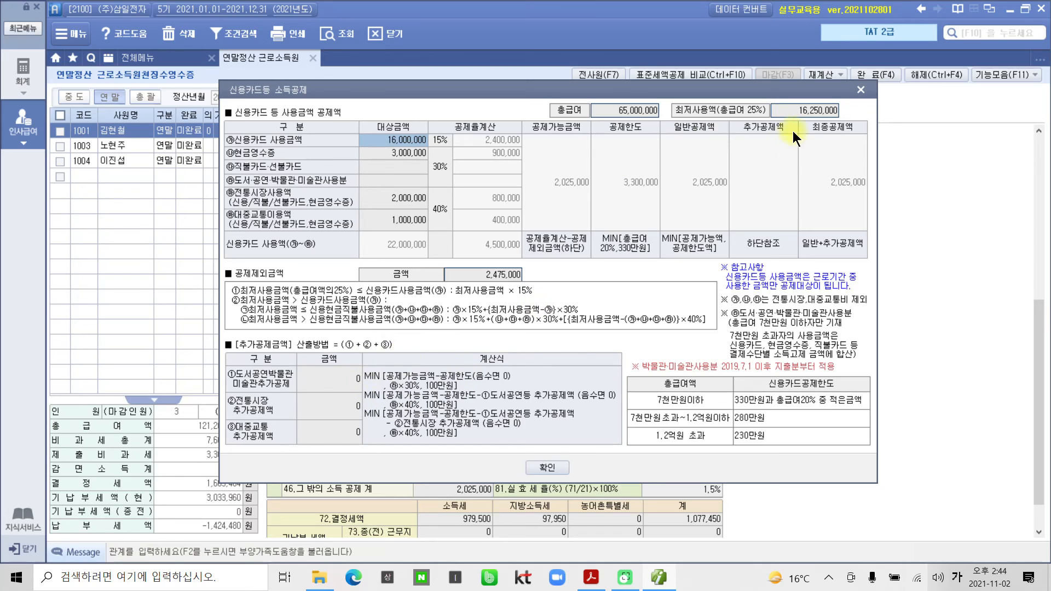
Close the 신용카드등 소득공제 breakdown with 확인 after reviewing the 22,000,000 spending.
{"action": "left_click", "coordinate": [545, 467]}
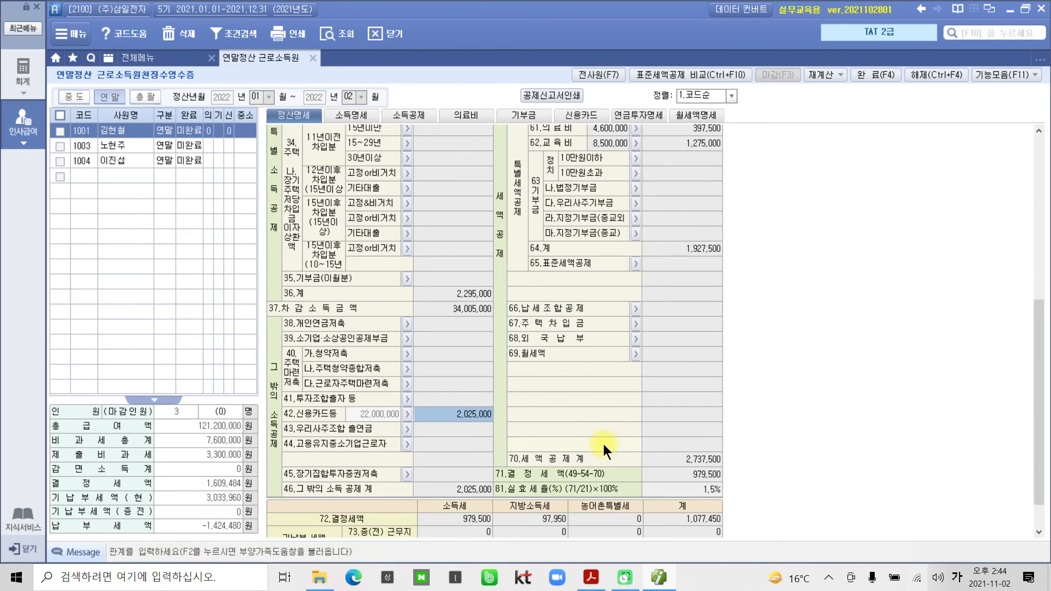
{"action": "scroll", "coordinate": [603, 444], "scroll_direction": "up", "scroll_amount": 10}
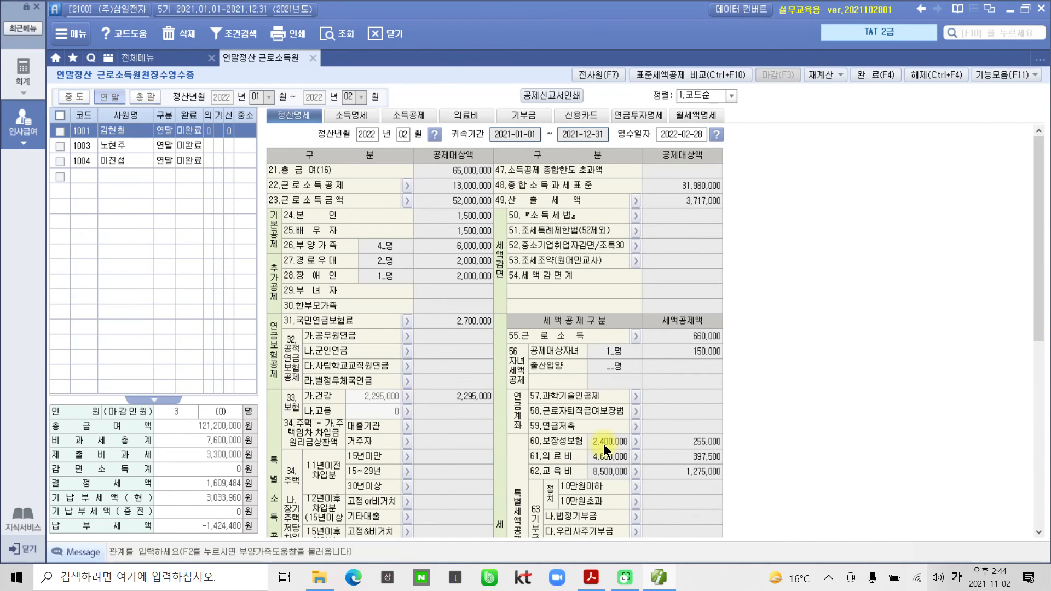
{"action": "scroll", "coordinate": [607, 443], "scroll_direction": "down", "scroll_amount": 3}
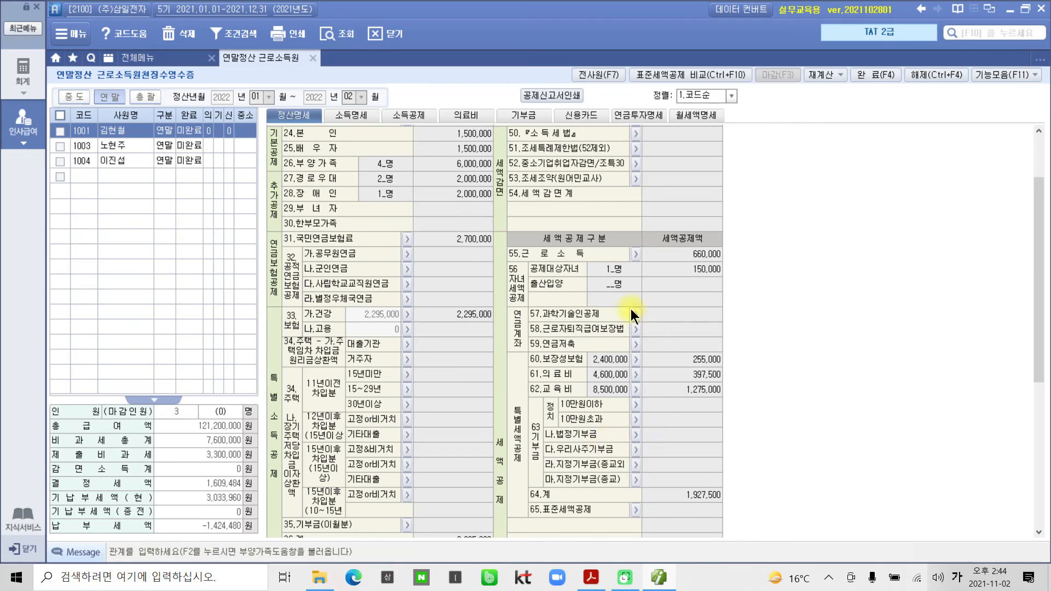
{"action": "scroll", "coordinate": [617, 319], "scroll_direction": "up", "scroll_amount": 3}
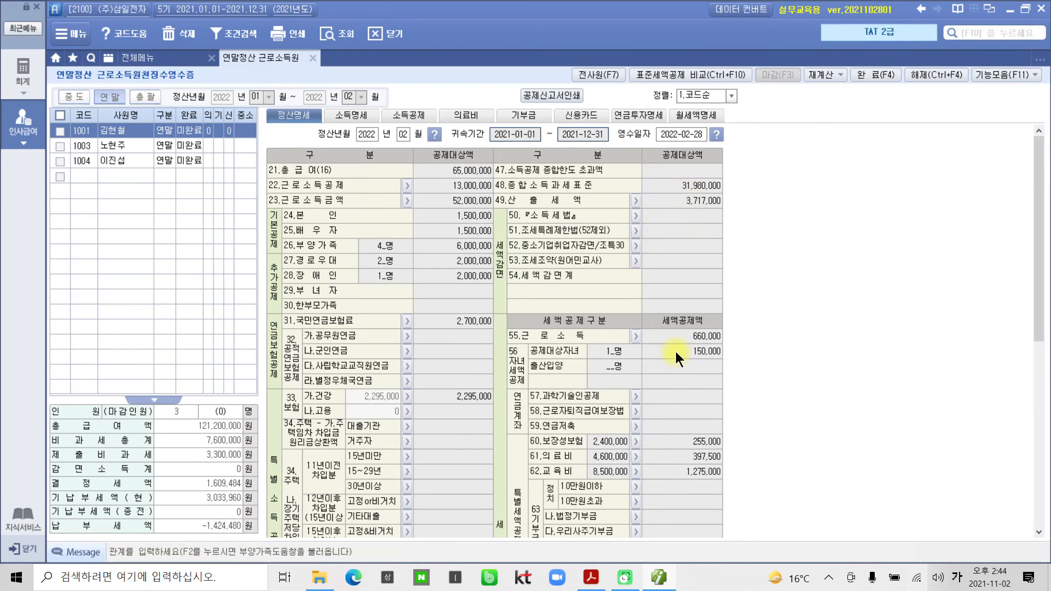
{"action": "scroll", "coordinate": [676, 356], "scroll_direction": "down", "scroll_amount": 3}
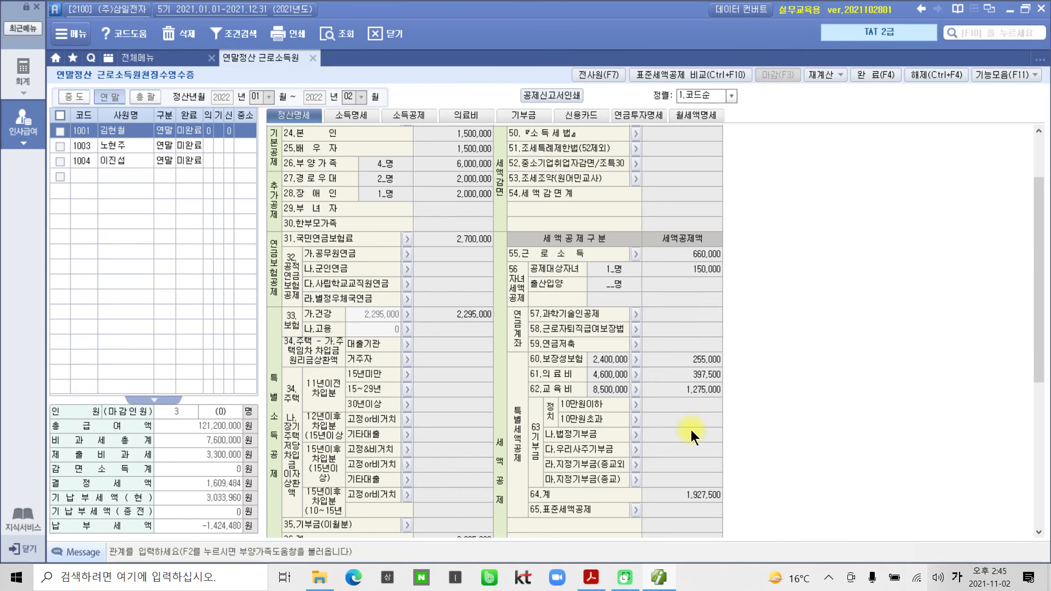
{"action": "scroll", "coordinate": [690, 429], "scroll_direction": "down", "scroll_amount": 4}
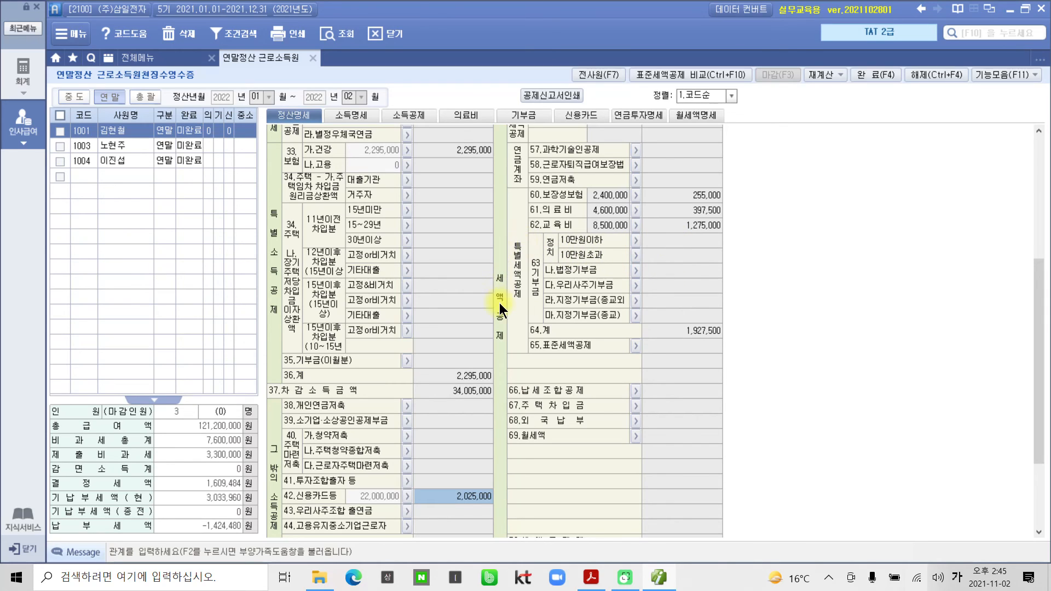
{"action": "scroll", "coordinate": [641, 376], "scroll_direction": "down", "scroll_amount": 3}
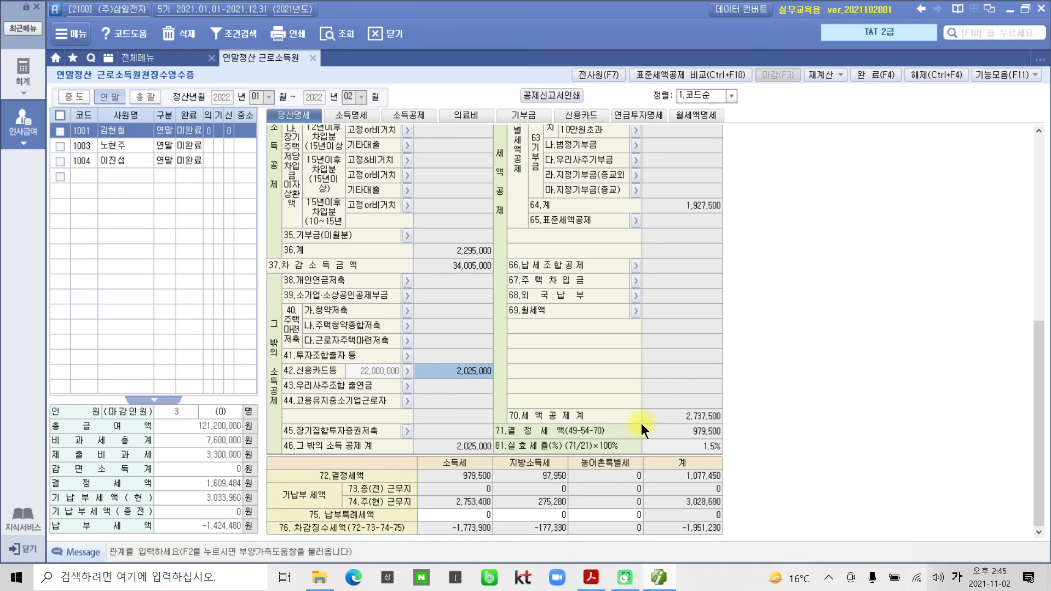
{"action": "scroll", "coordinate": [653, 420], "scroll_direction": "up", "scroll_amount": 3}
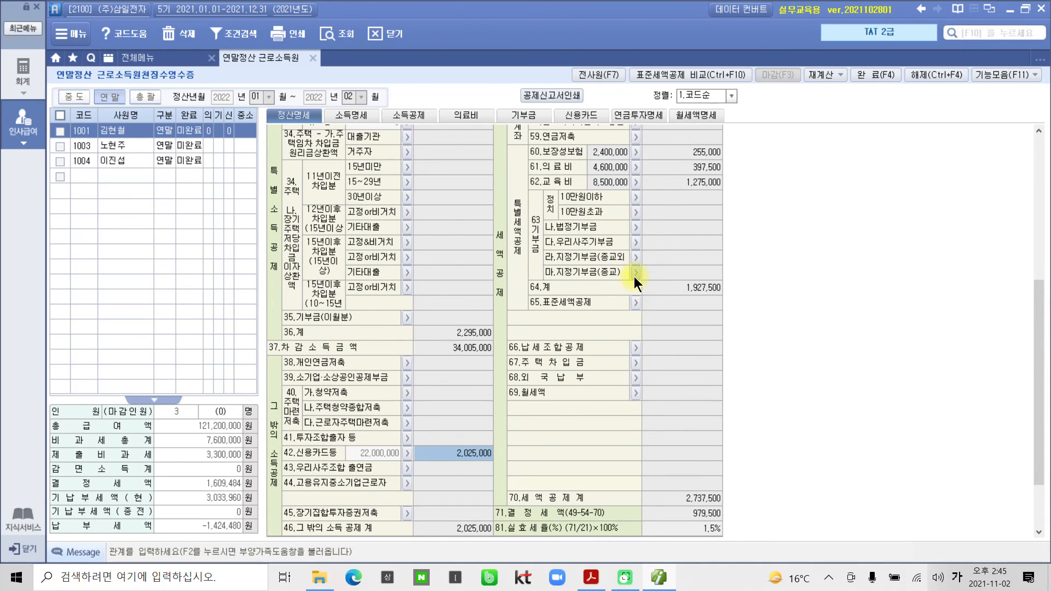
{"action": "scroll", "coordinate": [632, 276], "scroll_direction": "up", "scroll_amount": 3}
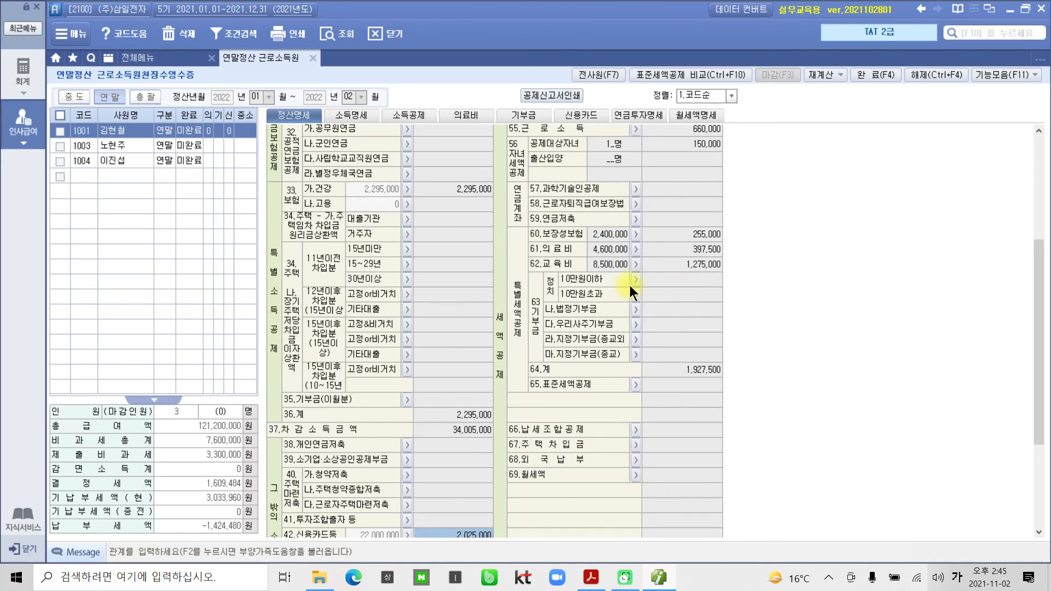
Review the 해당연도 기부명세 on the 기부금 tab, then open 기부금 조정명세.
{"action": "left_click", "coordinate": [520, 114]}
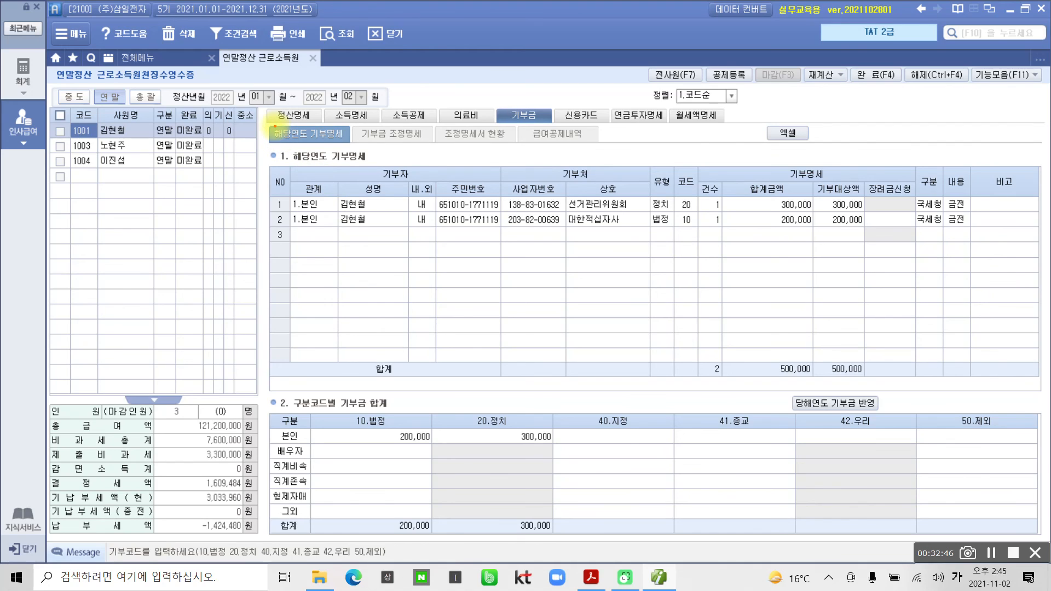
{"action": "mouse_move", "coordinate": [267, 123]}
{"action": "left_mouse_down"}
{"action": "mouse_move", "coordinate": [350, 144]}
{"action": "mouse_move", "coordinate": [596, 145]}
{"action": "left_mouse_up"}
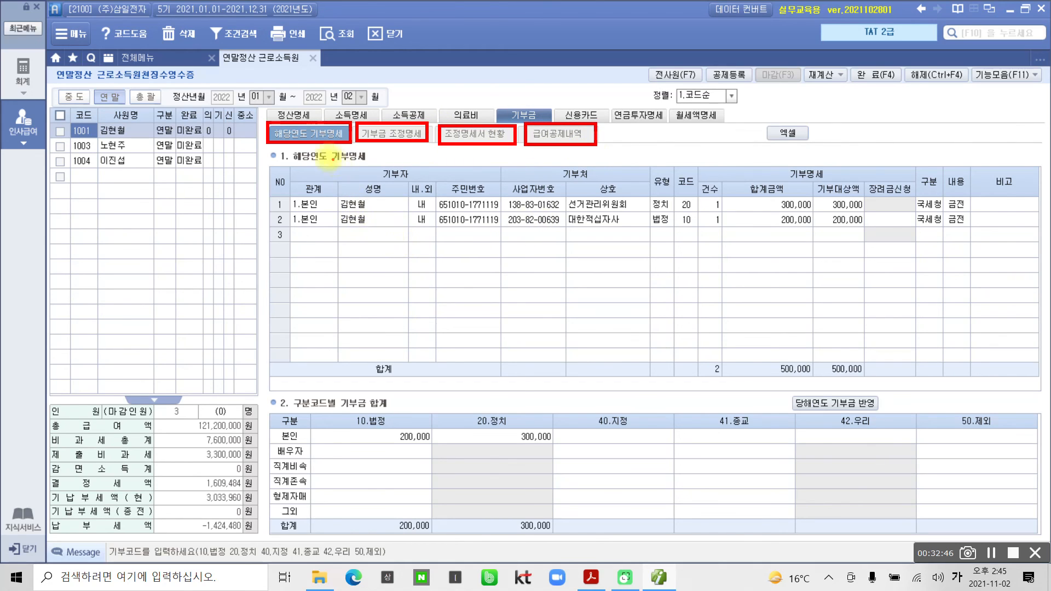
{"action": "mouse_move", "coordinate": [306, 144]}
{"action": "left_mouse_down"}
{"action": "mouse_move", "coordinate": [306, 162]}
{"action": "mouse_move", "coordinate": [295, 151]}
{"action": "mouse_move", "coordinate": [321, 145]}
{"action": "mouse_move", "coordinate": [313, 160]}
{"action": "mouse_move", "coordinate": [335, 172]}
{"action": "mouse_move", "coordinate": [390, 143]}
{"action": "mouse_move", "coordinate": [388, 155]}
{"action": "left_mouse_up"}
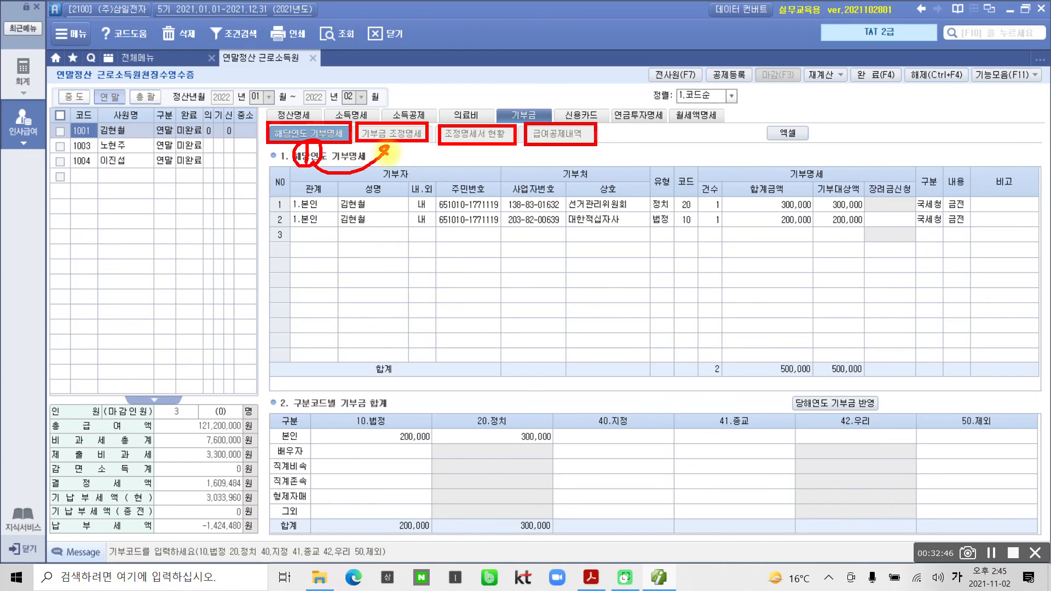
{"action": "key", "text": "Escape"}
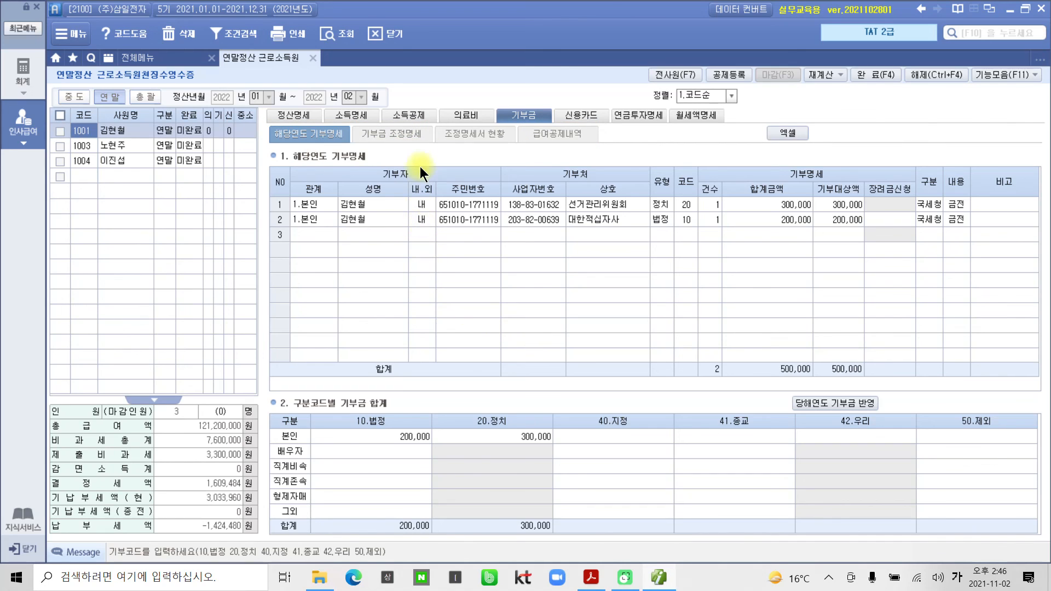
{"action": "left_click", "coordinate": [407, 133]}
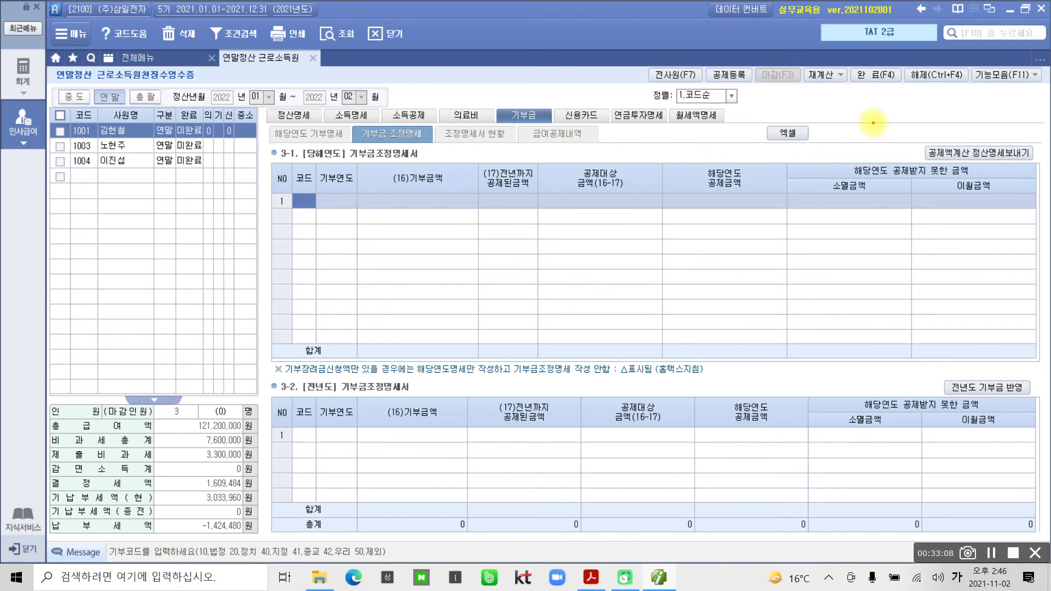
Run the donation credit calculation, giving a 150,909 tax credit on 500,000 of donations.
{"action": "mouse_move", "coordinate": [888, 123]}
{"action": "left_mouse_down"}
{"action": "mouse_move", "coordinate": [905, 141]}
{"action": "mouse_move", "coordinate": [1040, 178]}
{"action": "left_mouse_up"}
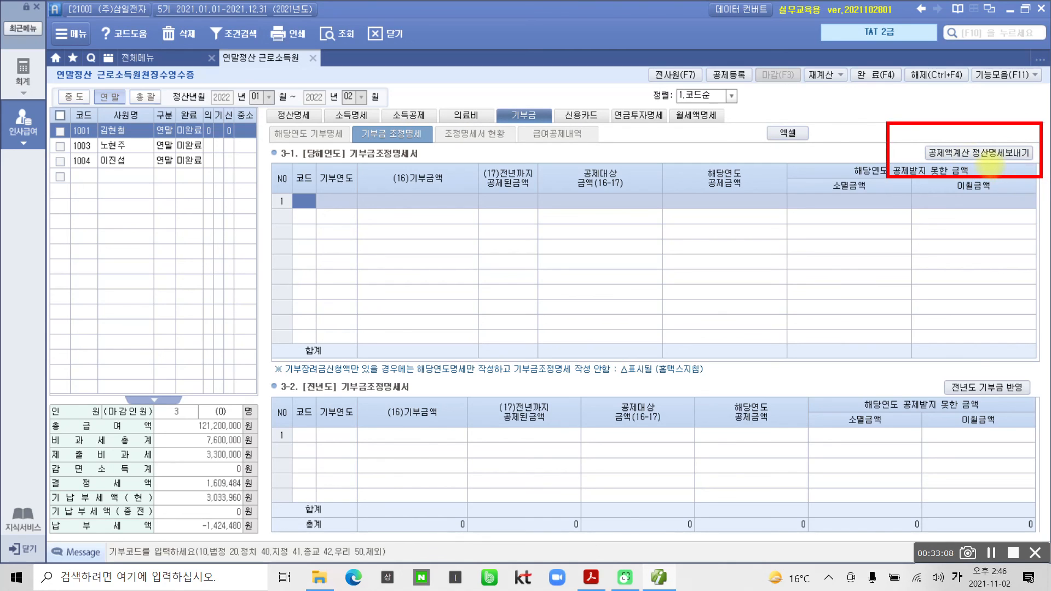
{"action": "mouse_move", "coordinate": [981, 130]}
{"action": "left_mouse_down"}
{"action": "mouse_move", "coordinate": [980, 149]}
{"action": "mouse_move", "coordinate": [1007, 131]}
{"action": "left_mouse_up"}
{"action": "key", "text": "Escape"}
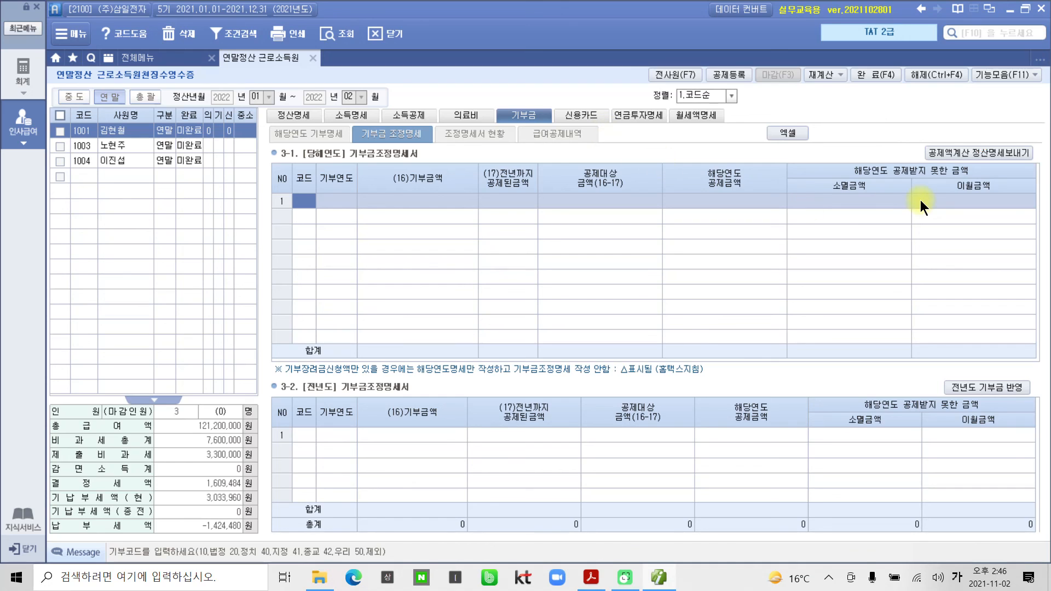
{"action": "left_click", "coordinate": [954, 154]}
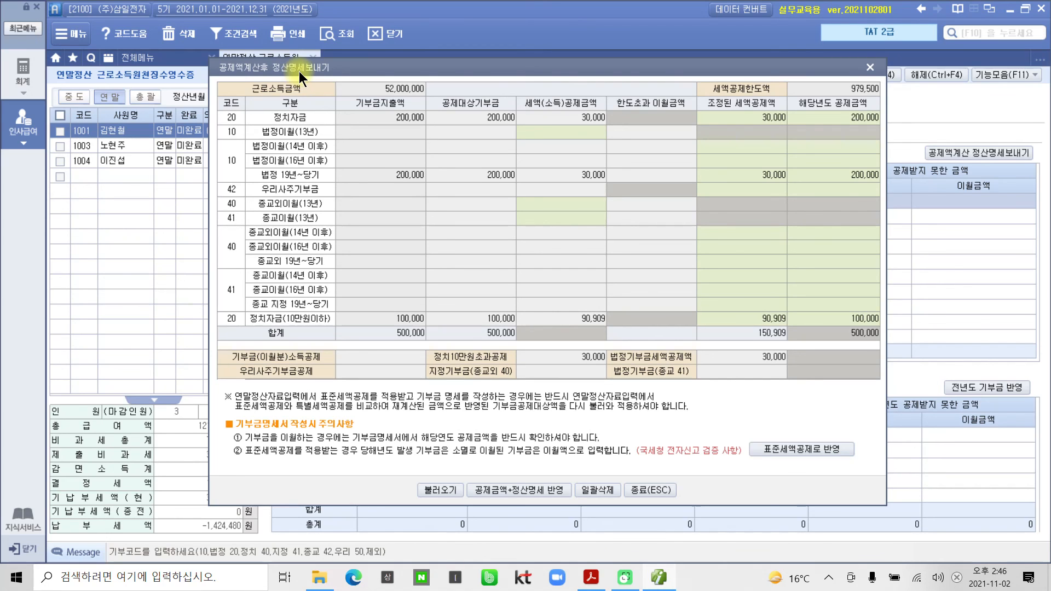
Apply donation credits of 90,909, 30,000 and 30,000 to the settlement, bringing total credits to 2,078,409.
{"action": "mouse_move", "coordinate": [440, 72]}
{"action": "left_mouse_down"}
{"action": "mouse_move", "coordinate": [443, 104]}
{"action": "mouse_move", "coordinate": [445, 84]}
{"action": "left_mouse_up"}
{"action": "left_click_drag", "start_coordinate": [446, 84], "coordinate": [446, 63]}
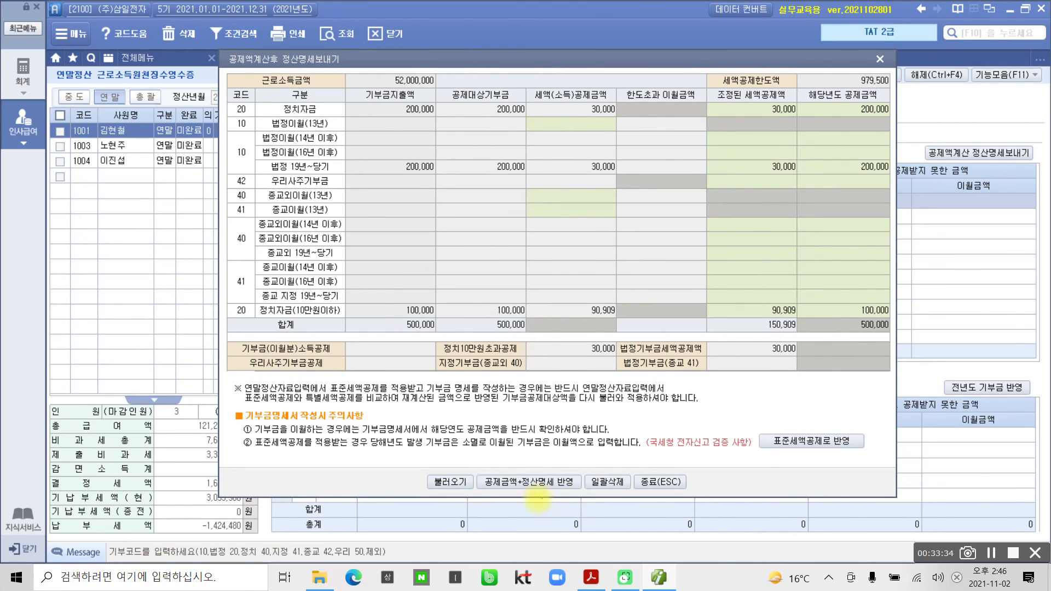
{"action": "mouse_move", "coordinate": [473, 459]}
{"action": "left_mouse_down"}
{"action": "mouse_move", "coordinate": [547, 501]}
{"action": "mouse_move", "coordinate": [590, 505]}
{"action": "left_mouse_up"}
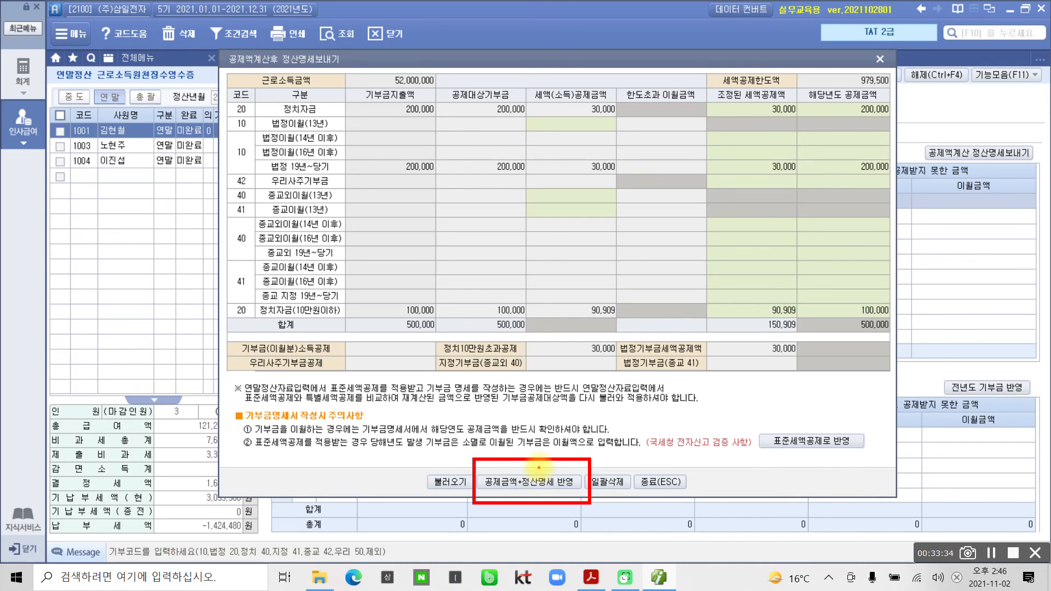
{"action": "mouse_move", "coordinate": [533, 497]}
{"action": "left_mouse_down"}
{"action": "mouse_move", "coordinate": [541, 482]}
{"action": "mouse_move", "coordinate": [538, 497]}
{"action": "left_mouse_up"}
{"action": "key", "text": "Escape"}
{"action": "left_click", "coordinate": [568, 485]}
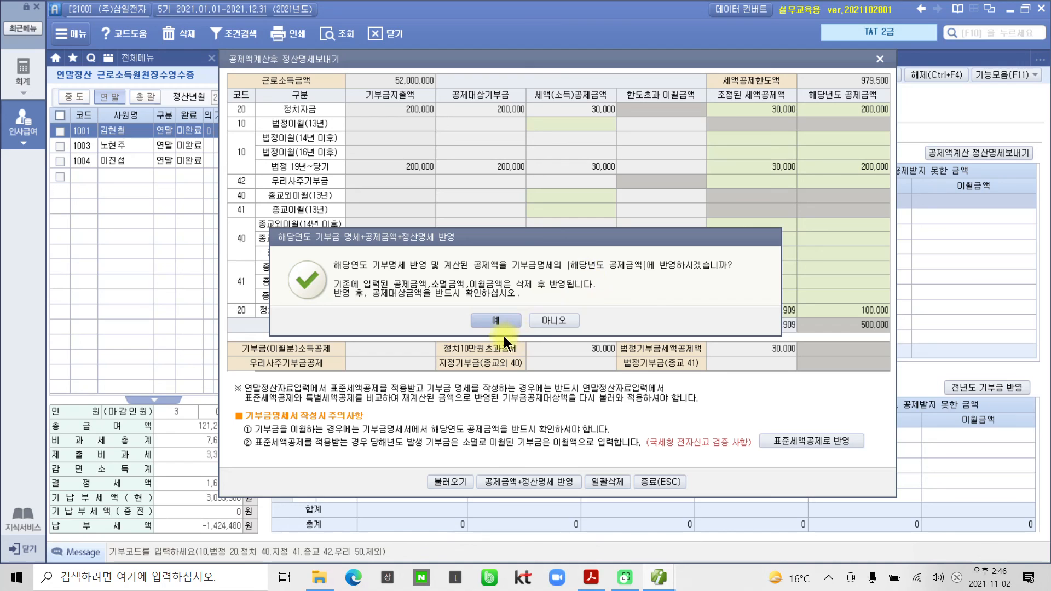
{"action": "left_click", "coordinate": [495, 320]}
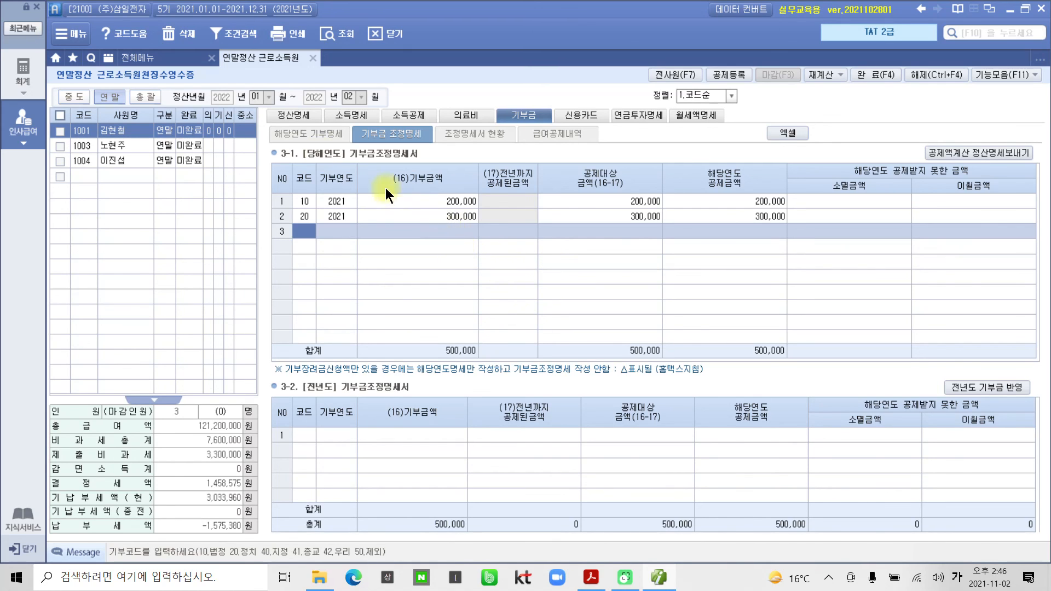
{"action": "left_click", "coordinate": [300, 114]}
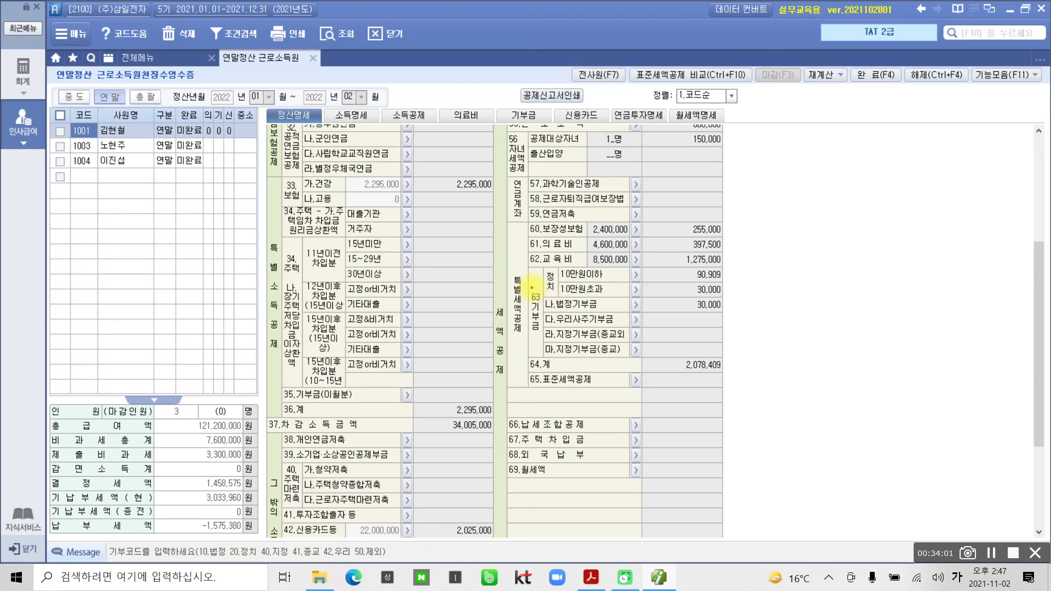
{"action": "left_click_drag", "start_coordinate": [530, 286], "coordinate": [544, 339]}
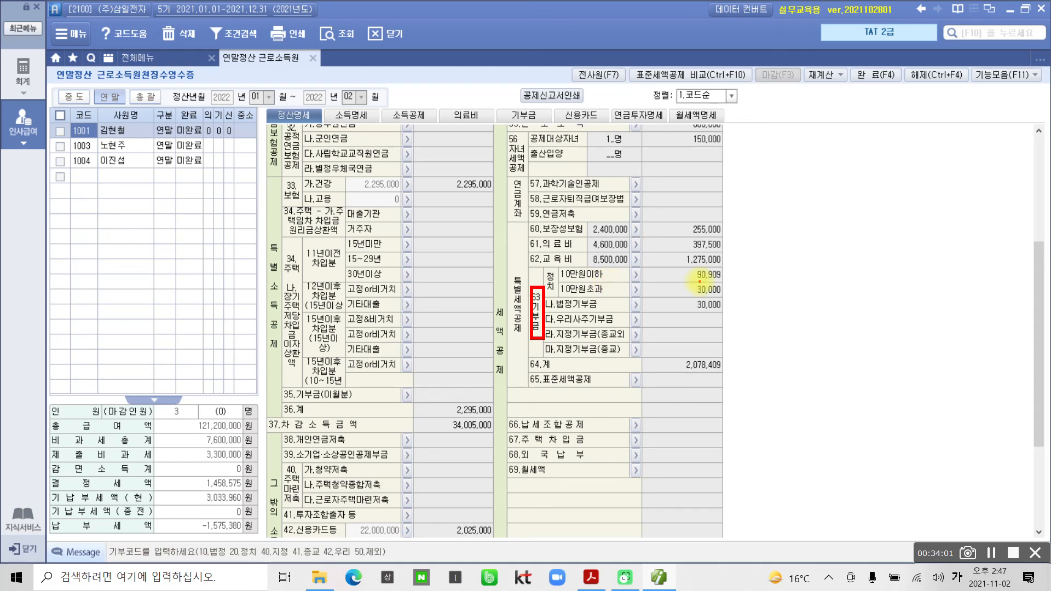
{"action": "left_click_drag", "start_coordinate": [699, 281], "coordinate": [719, 281]}
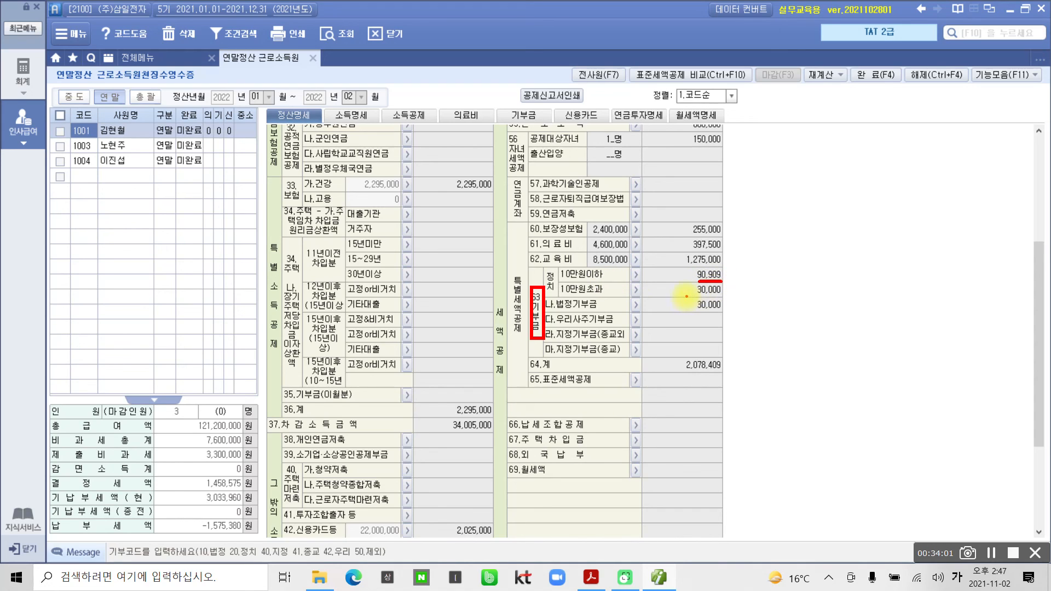
{"action": "left_click_drag", "start_coordinate": [693, 295], "coordinate": [724, 295]}
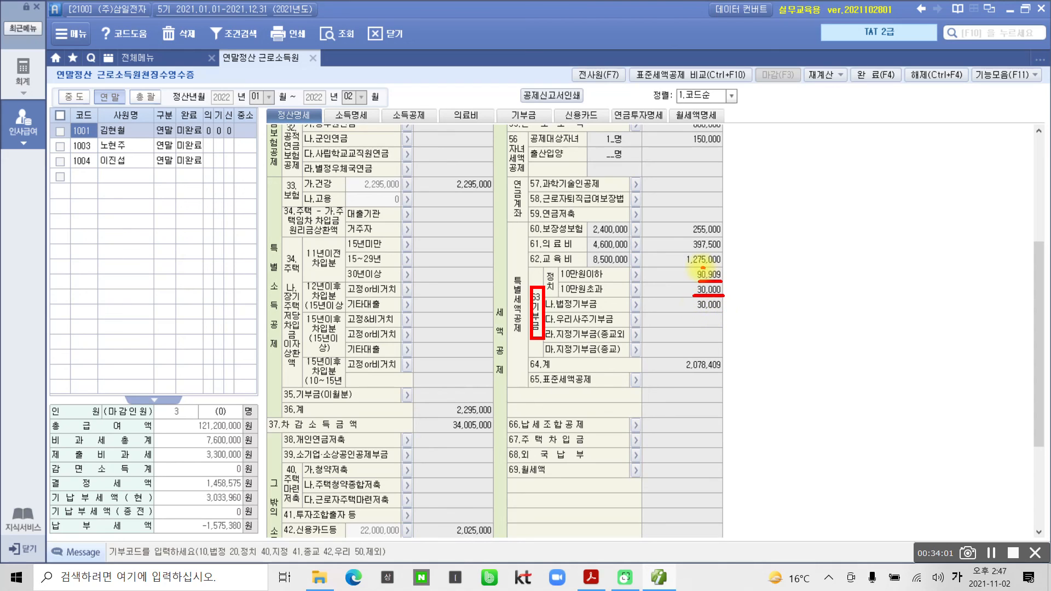
{"action": "mouse_move", "coordinate": [703, 268]}
{"action": "left_mouse_down"}
{"action": "mouse_move", "coordinate": [688, 300]}
{"action": "mouse_move", "coordinate": [736, 297]}
{"action": "mouse_move", "coordinate": [712, 259]}
{"action": "left_mouse_up"}
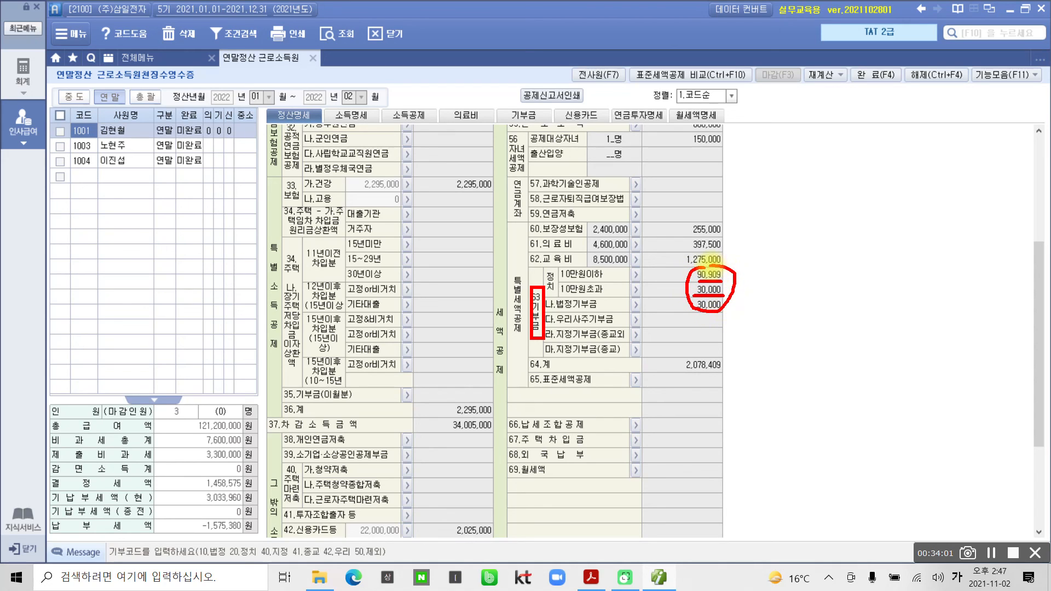
{"action": "key", "text": "Escape"}
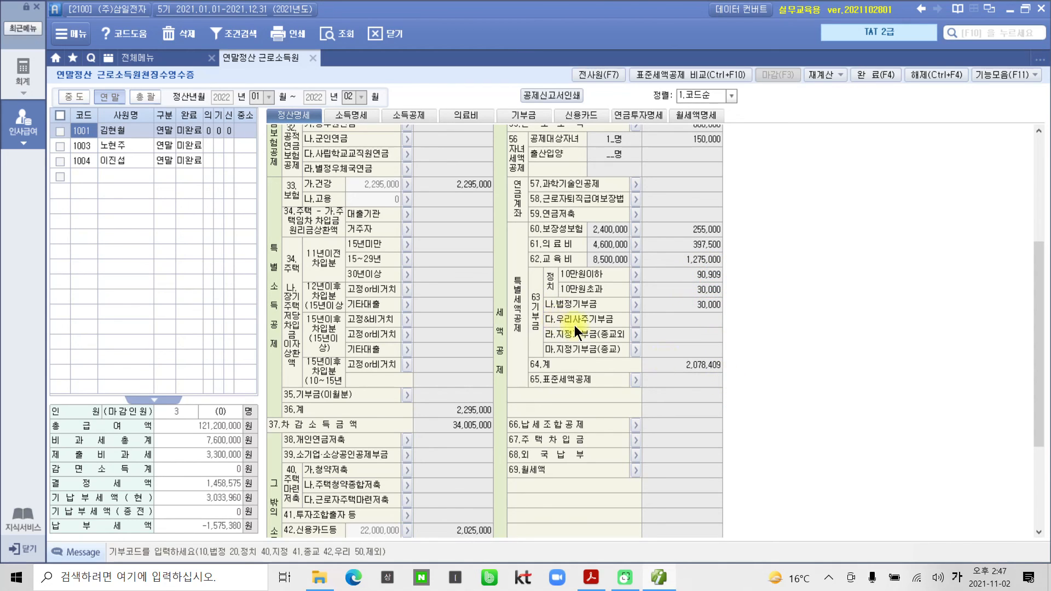
{"action": "scroll", "coordinate": [760, 390], "scroll_direction": "down", "scroll_amount": 3}
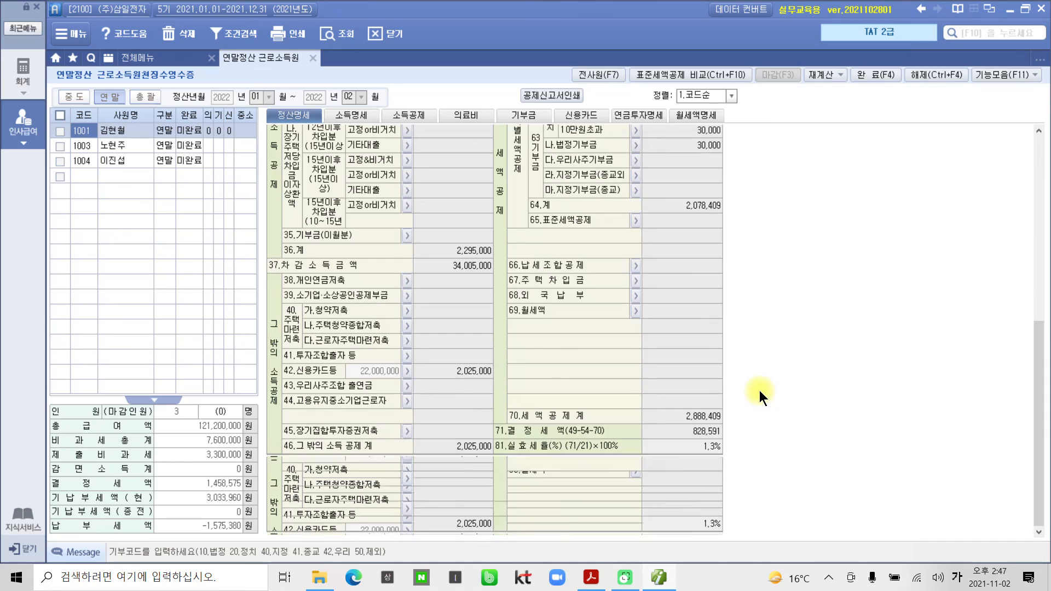
{"action": "left_click", "coordinate": [700, 430]}
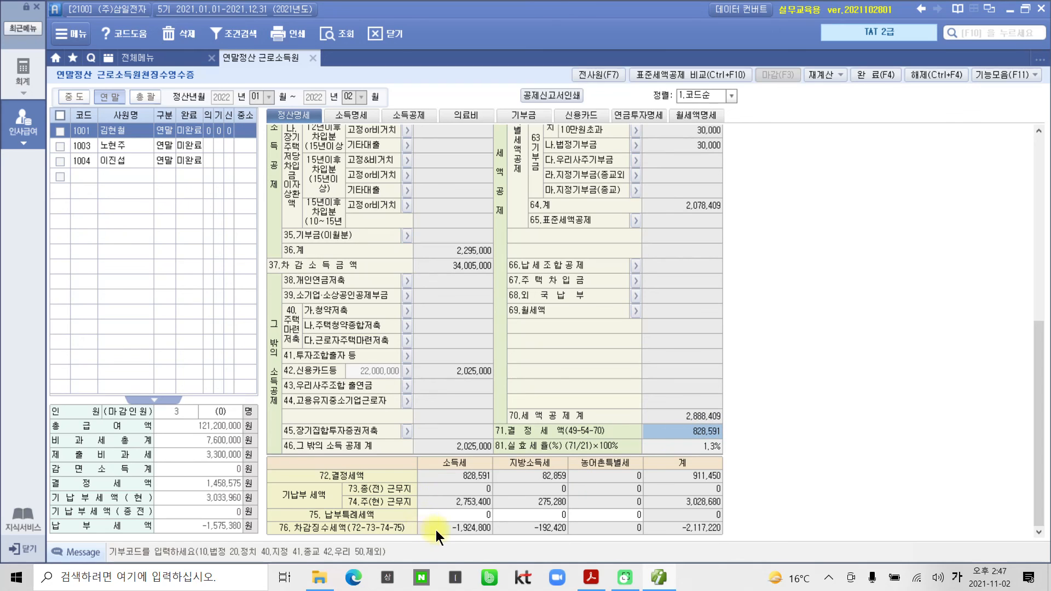
{"action": "left_click", "coordinate": [470, 505]}
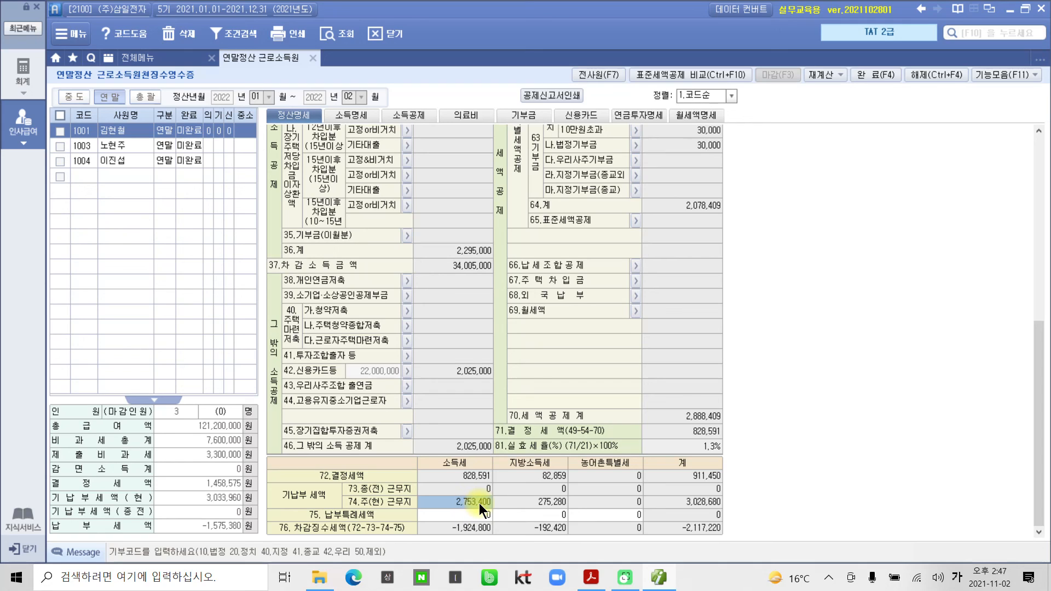
{"action": "left_click", "coordinate": [478, 531]}
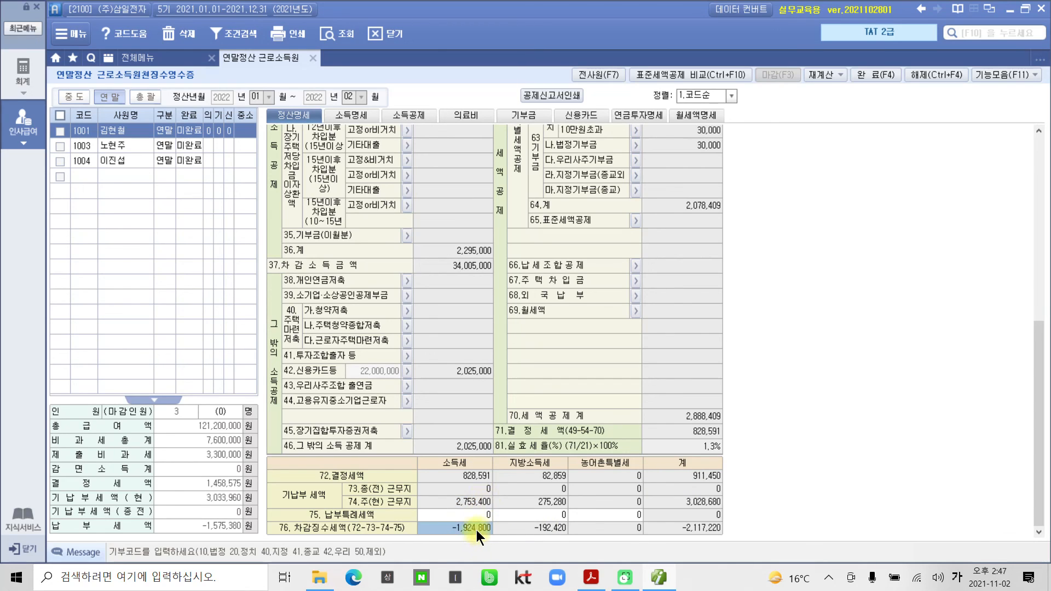
{"action": "left_click", "coordinate": [542, 531]}
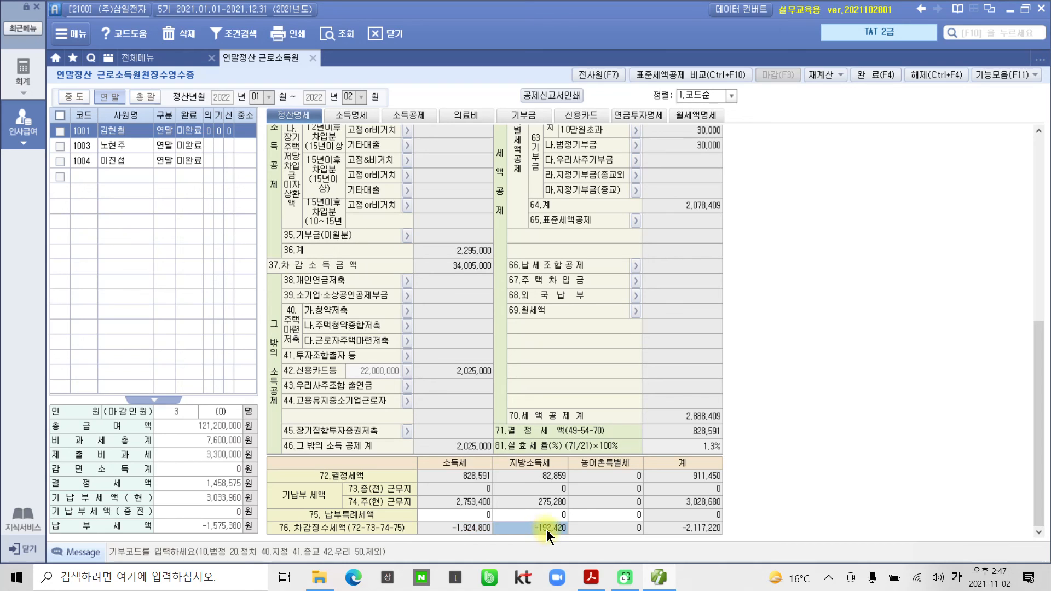
{"action": "left_click", "coordinate": [682, 528]}
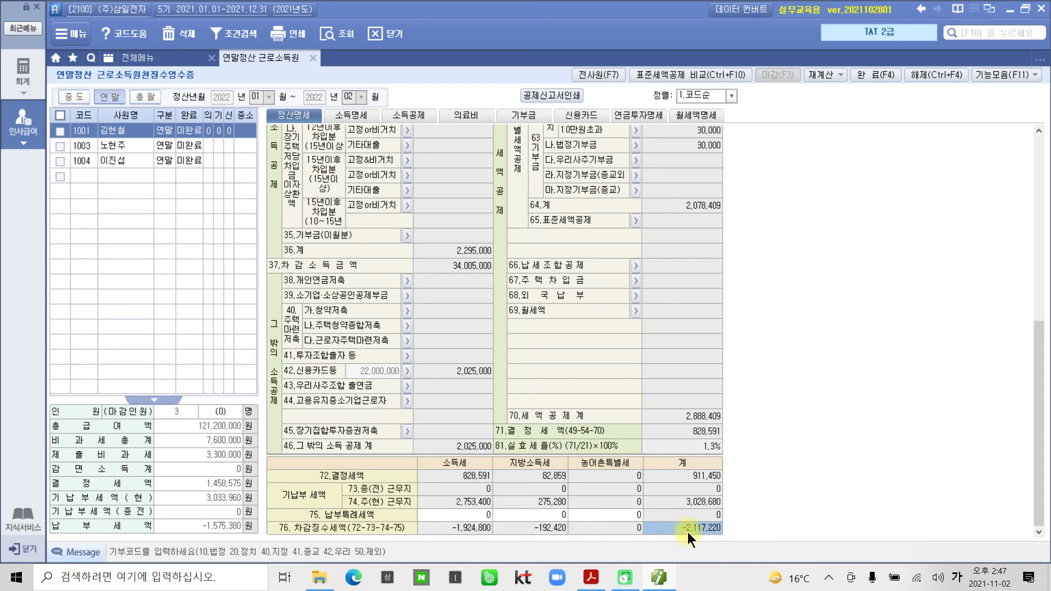